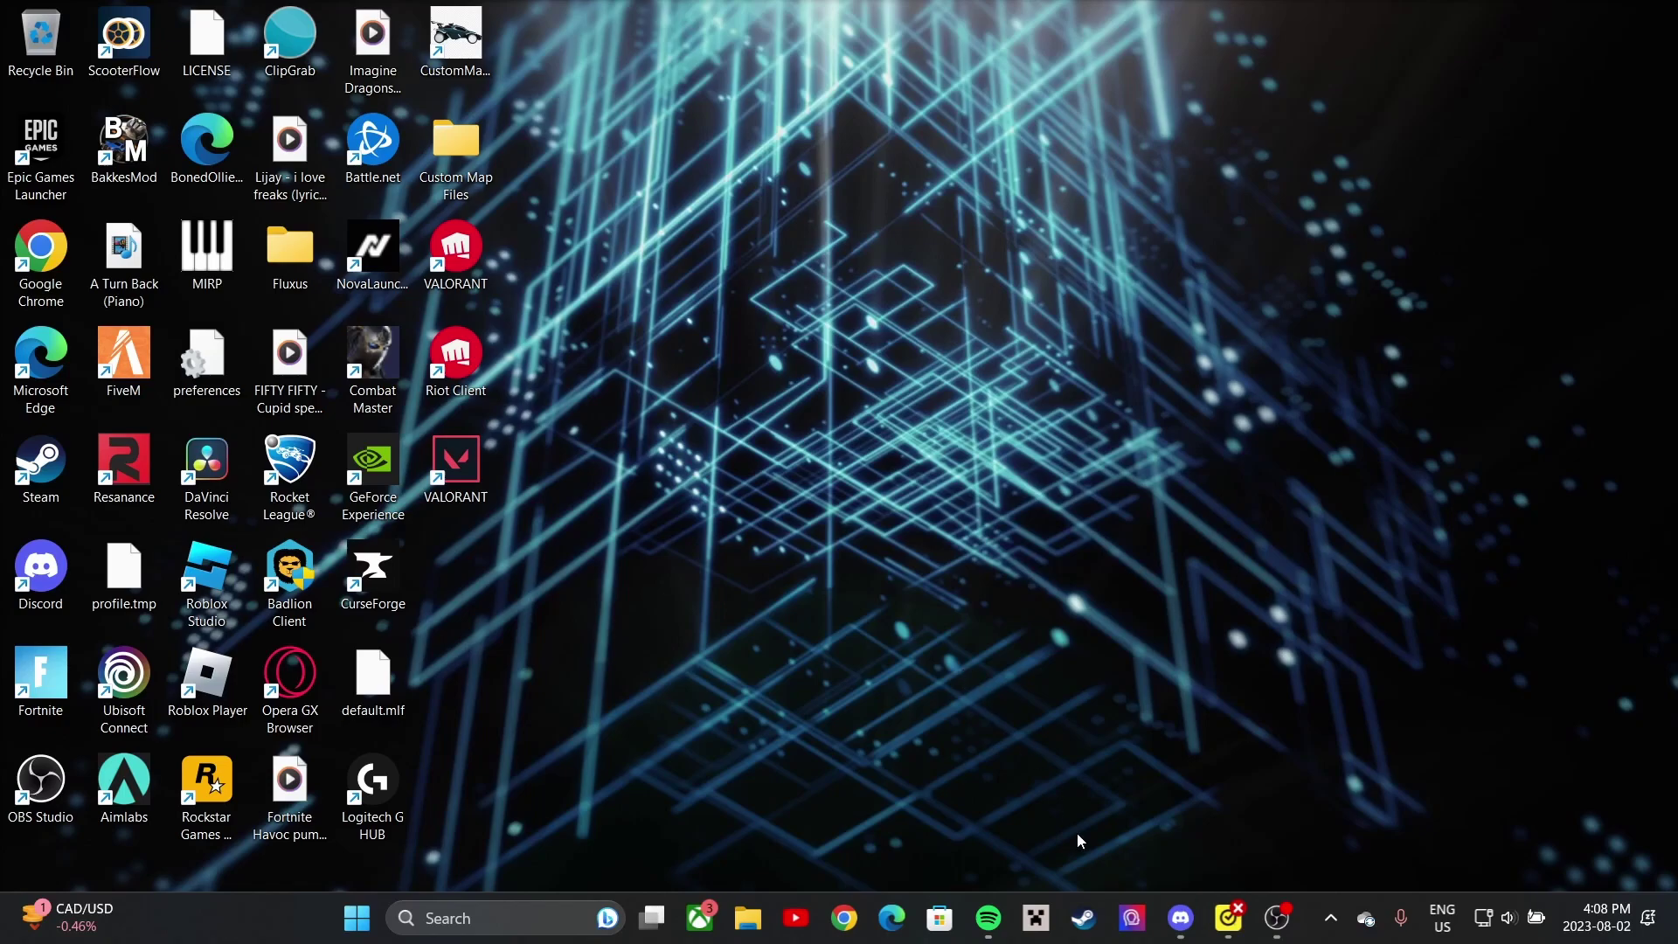
- Bring up Discord and go to the Nova server's #downloads channel
{"action": "left_click", "coordinate": [1180, 917]}
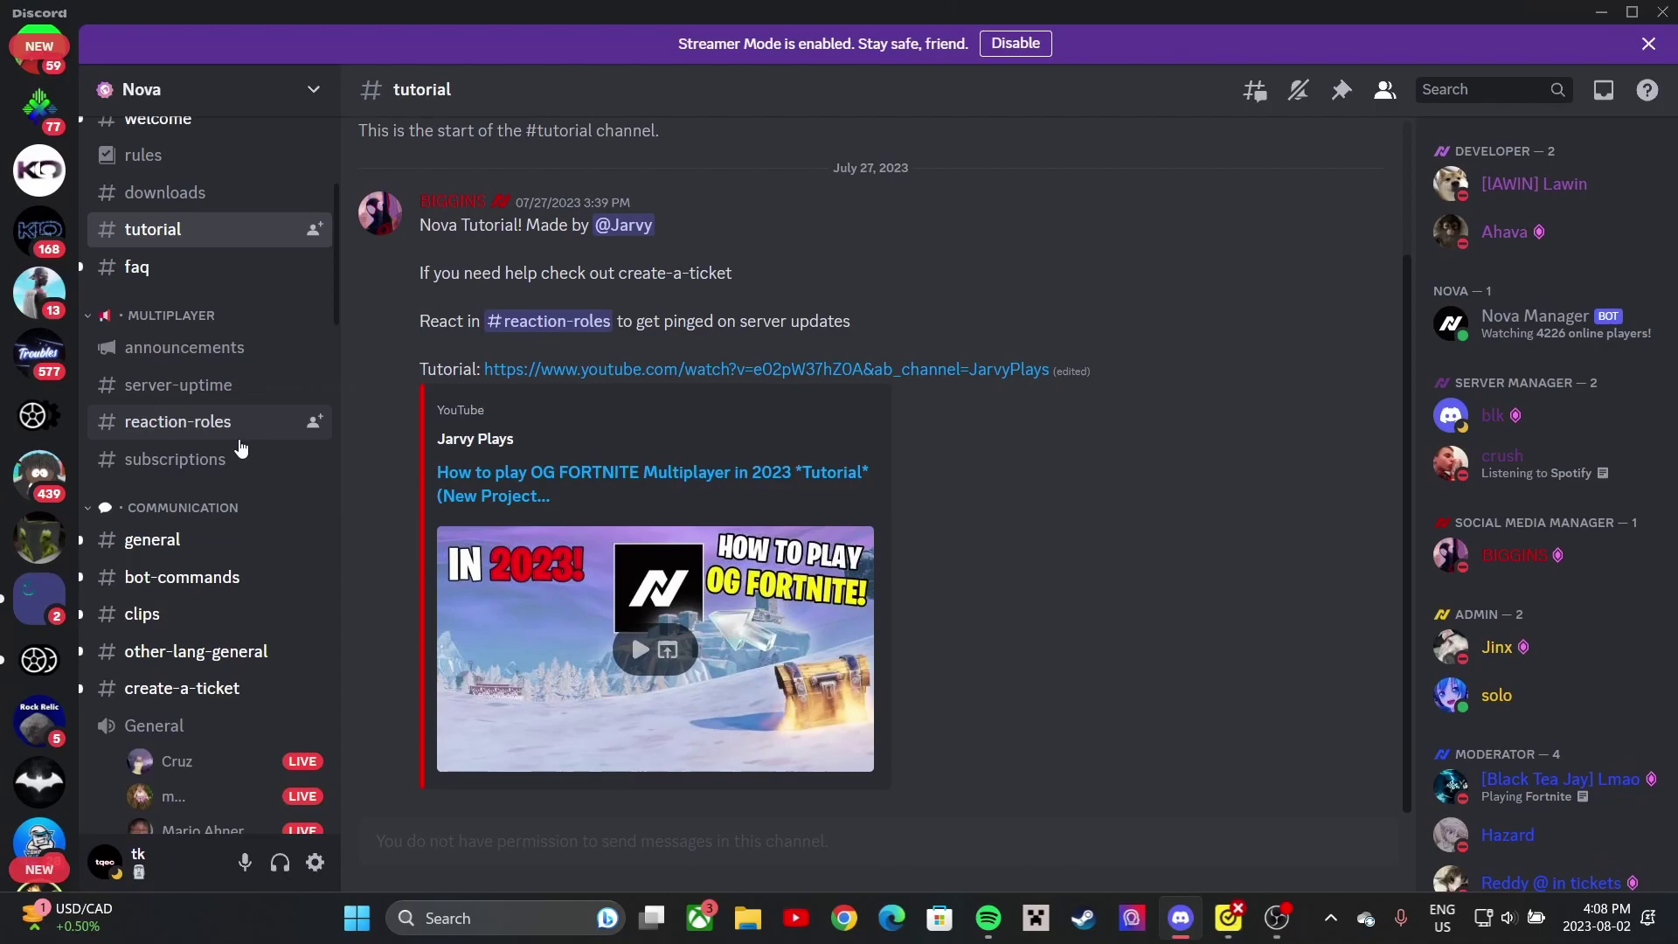
{"action": "scroll", "coordinate": [241, 448], "scroll_direction": "up", "scroll_amount": 5}
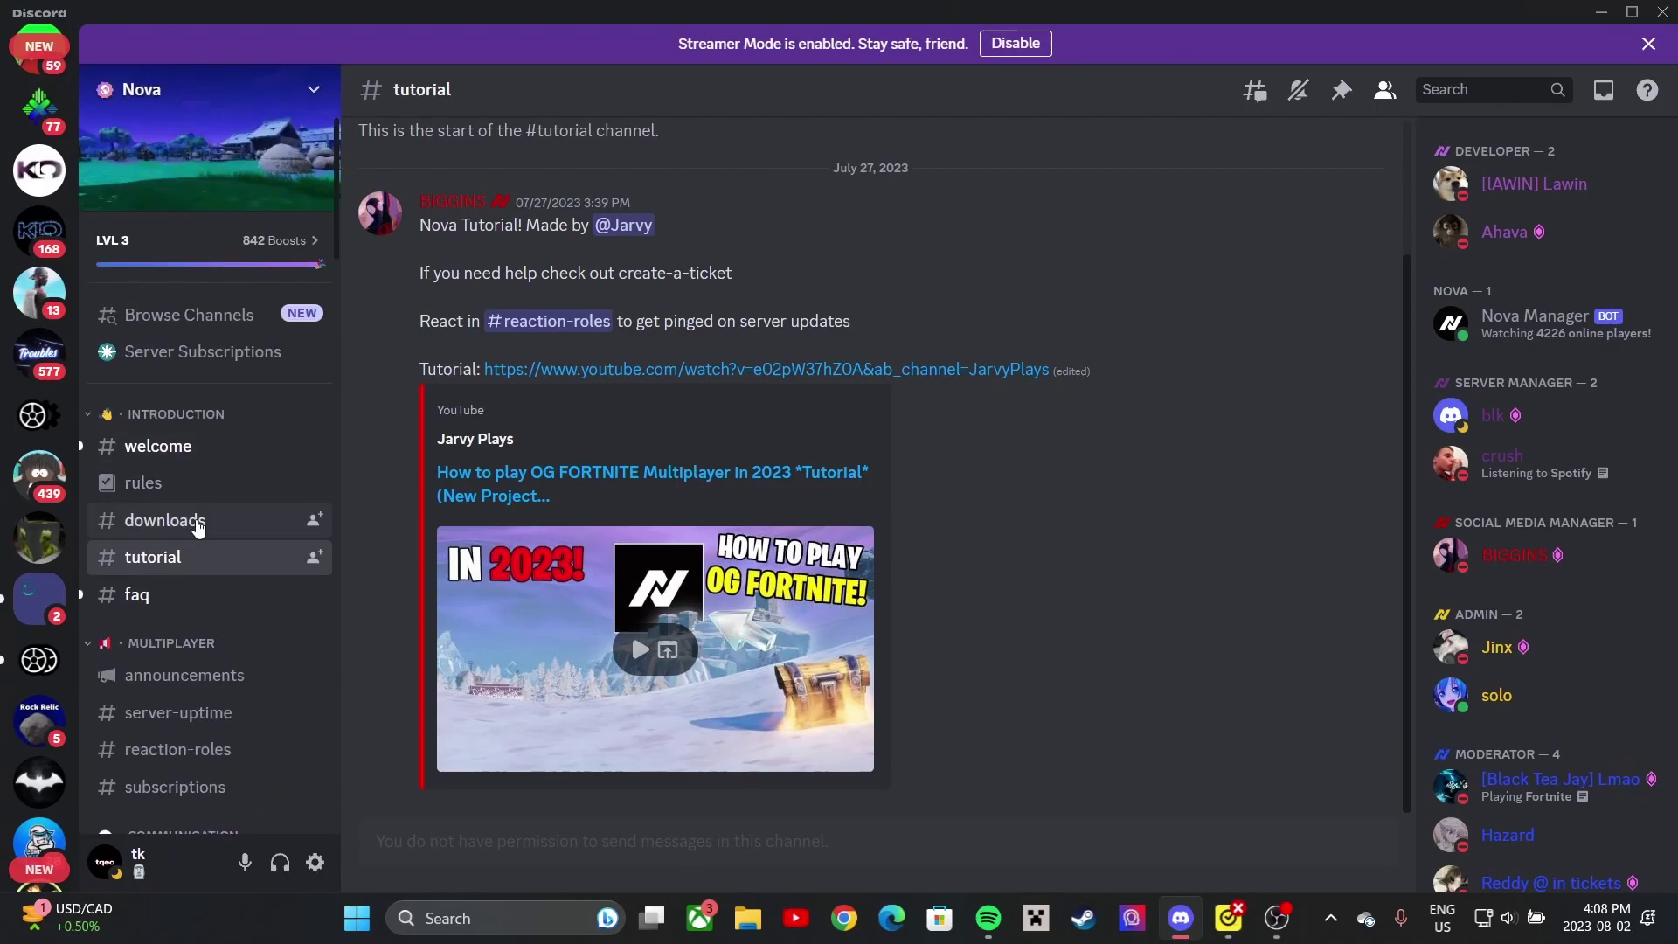
{"action": "left_click", "coordinate": [198, 522]}
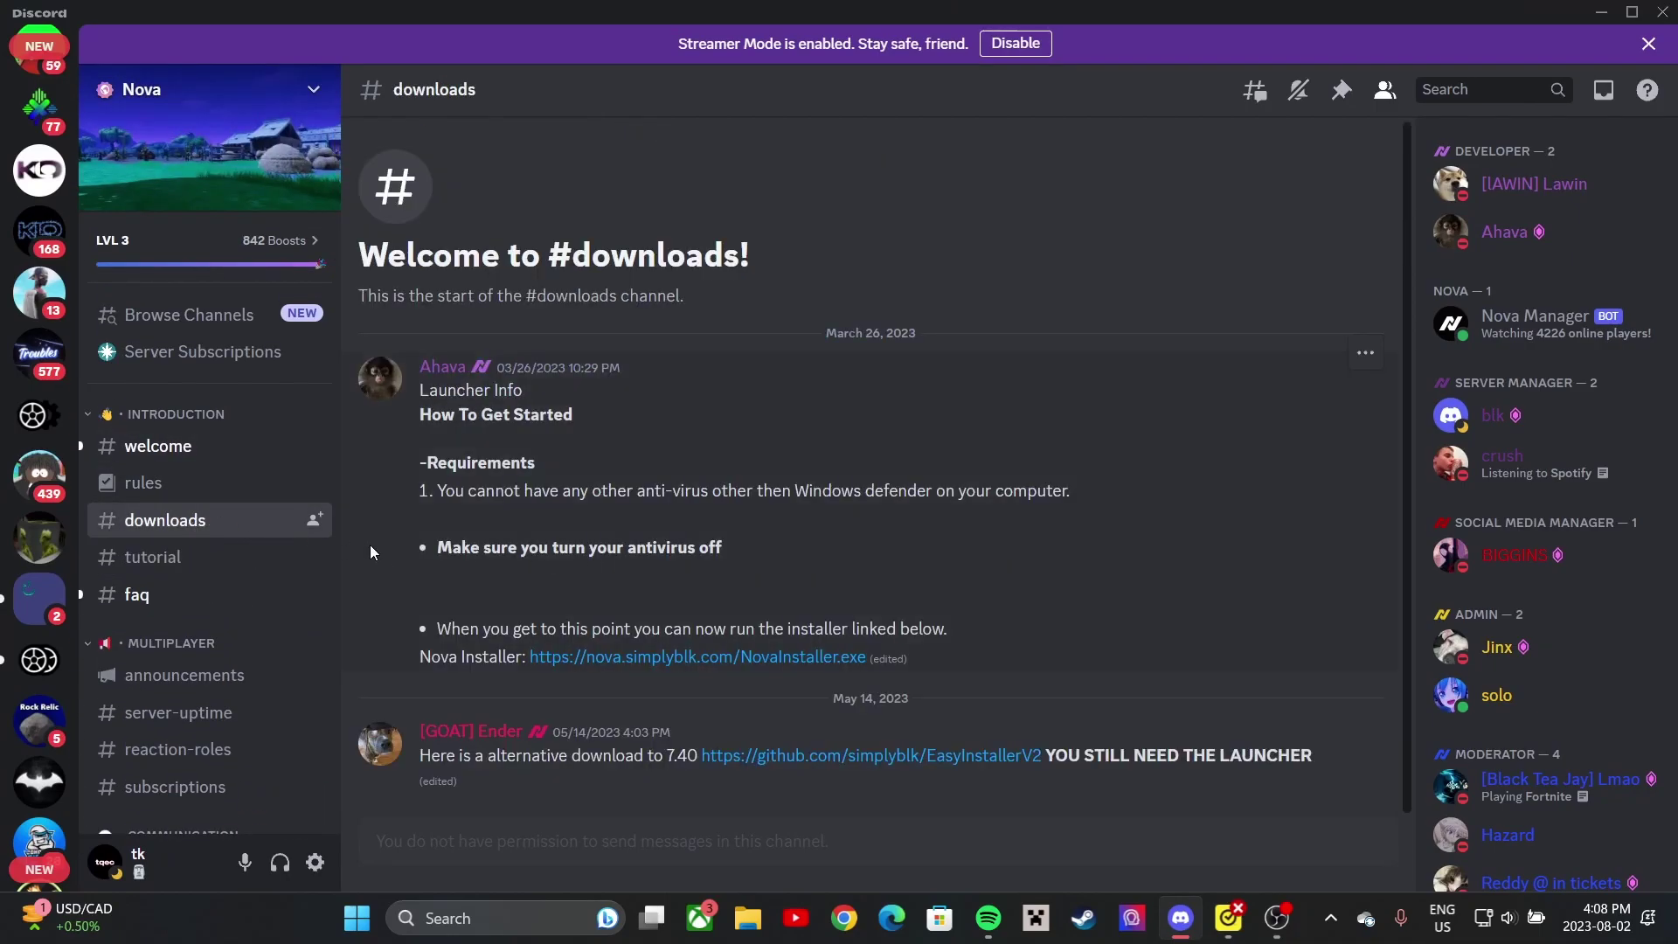
- Download the Nova Installer from its link, accepting the dangerous-download warning
{"action": "left_click_drag", "start_coordinate": [449, 549], "coordinate": [809, 557]}
{"action": "left_click", "coordinate": [794, 563]}
{"action": "left_click", "coordinate": [673, 657]}
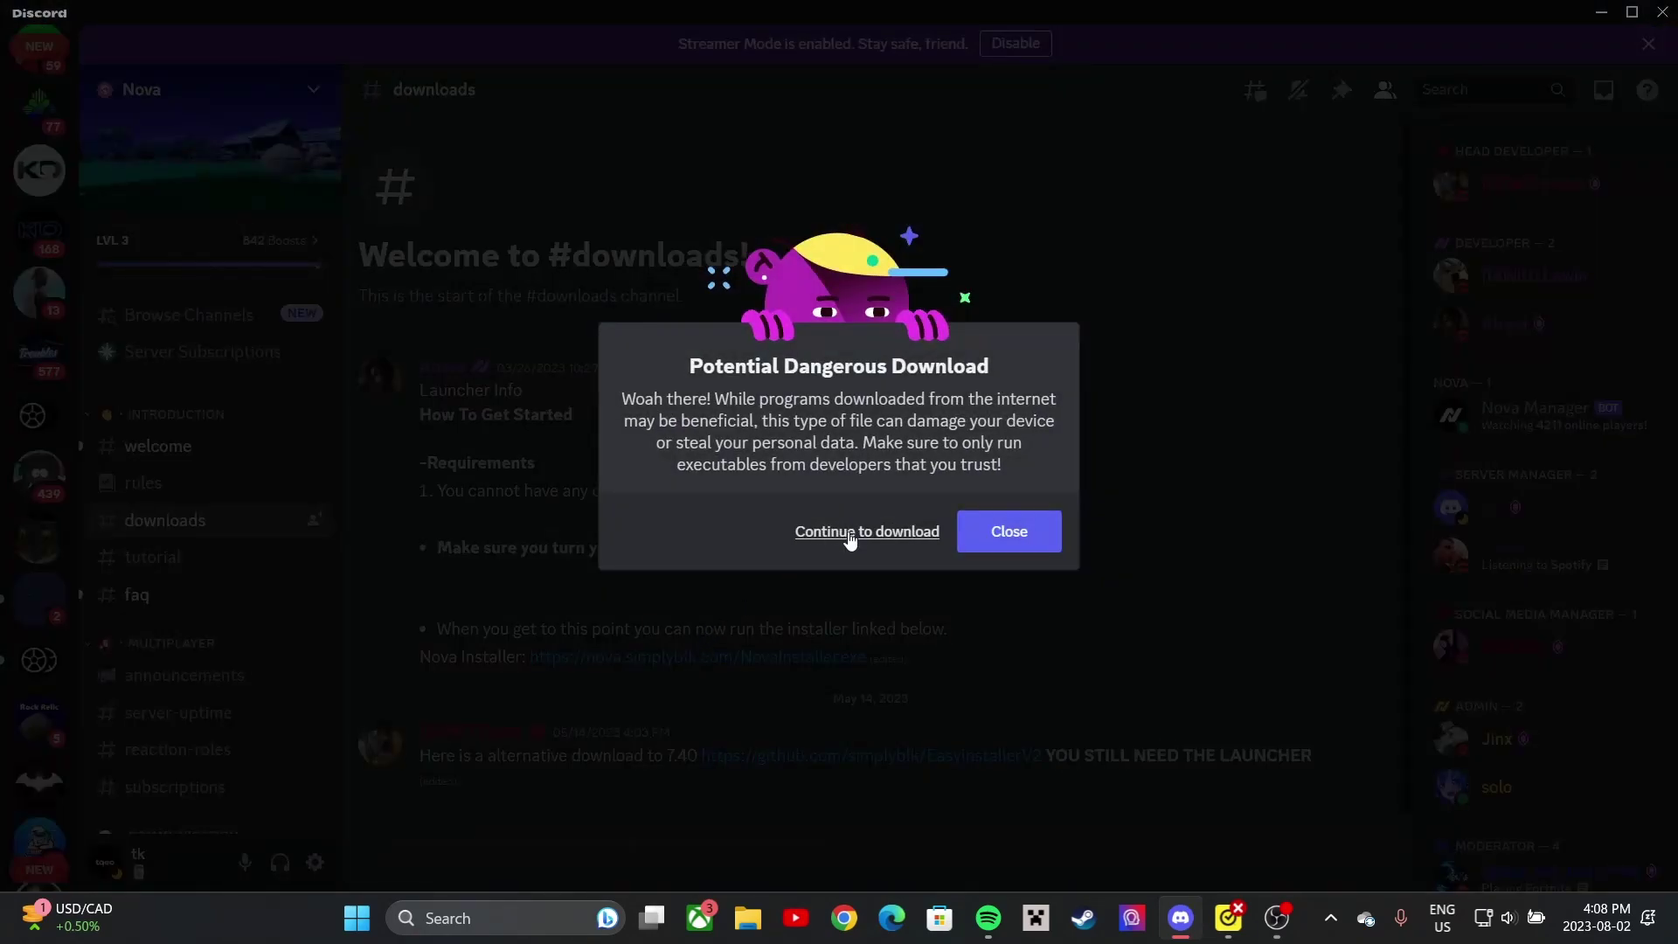
{"action": "left_click", "coordinate": [830, 540]}
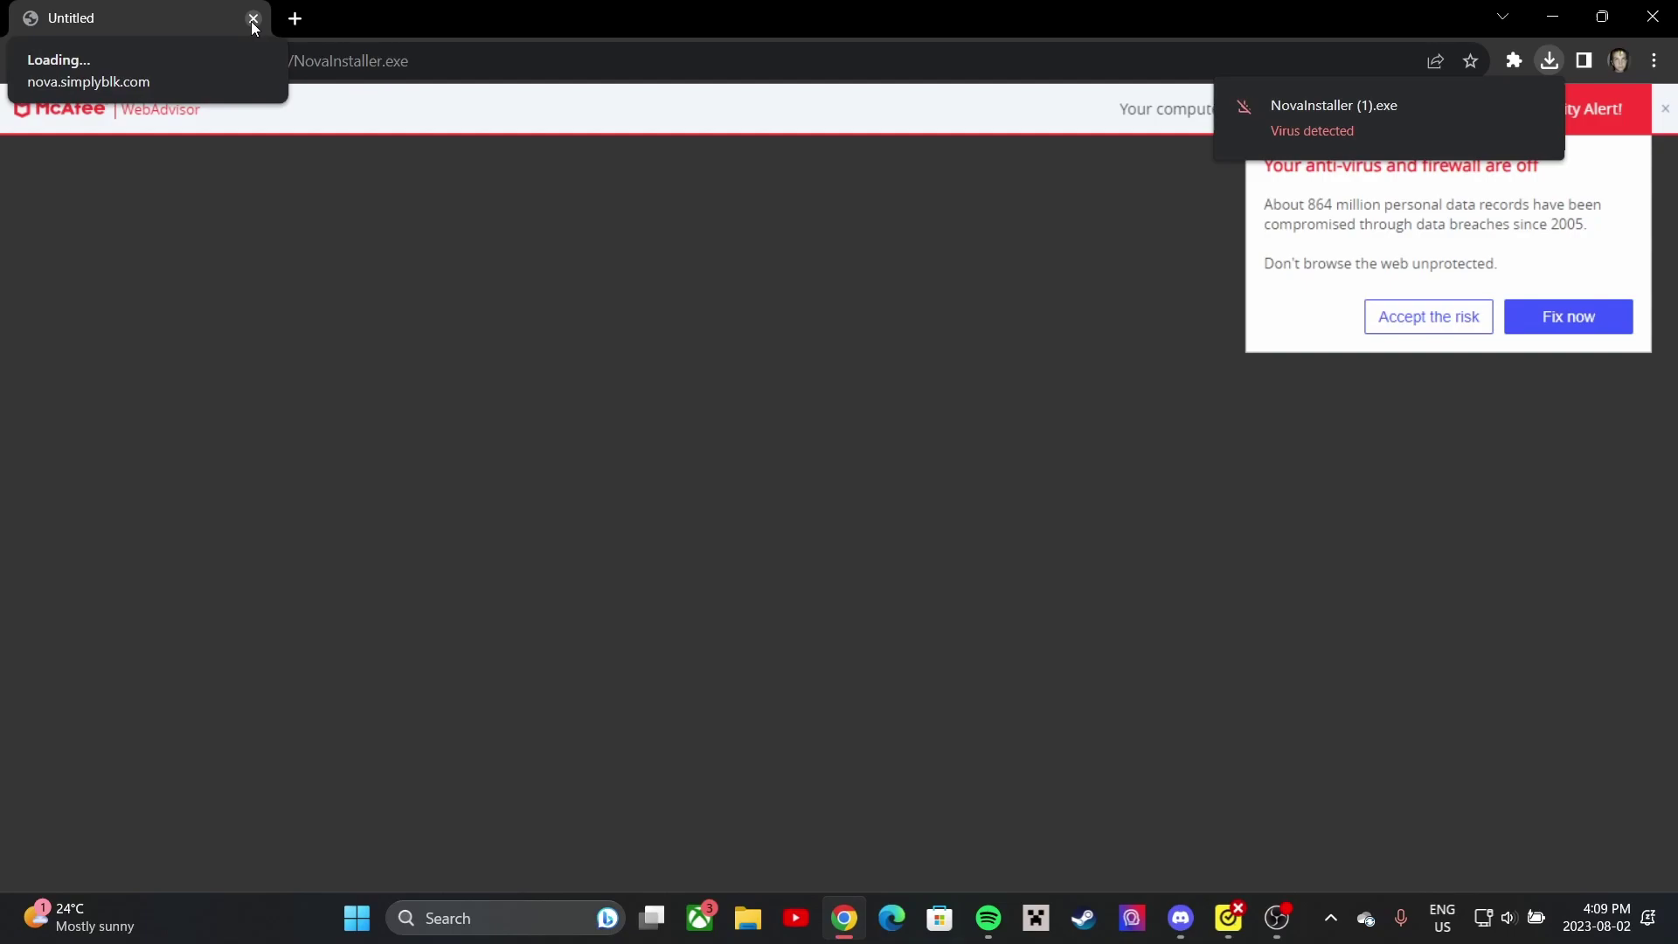
- Close Chrome once NovaInstaller.exe has downloaded, returning to Discord's #downloads channel
{"action": "left_click", "coordinate": [253, 18]}
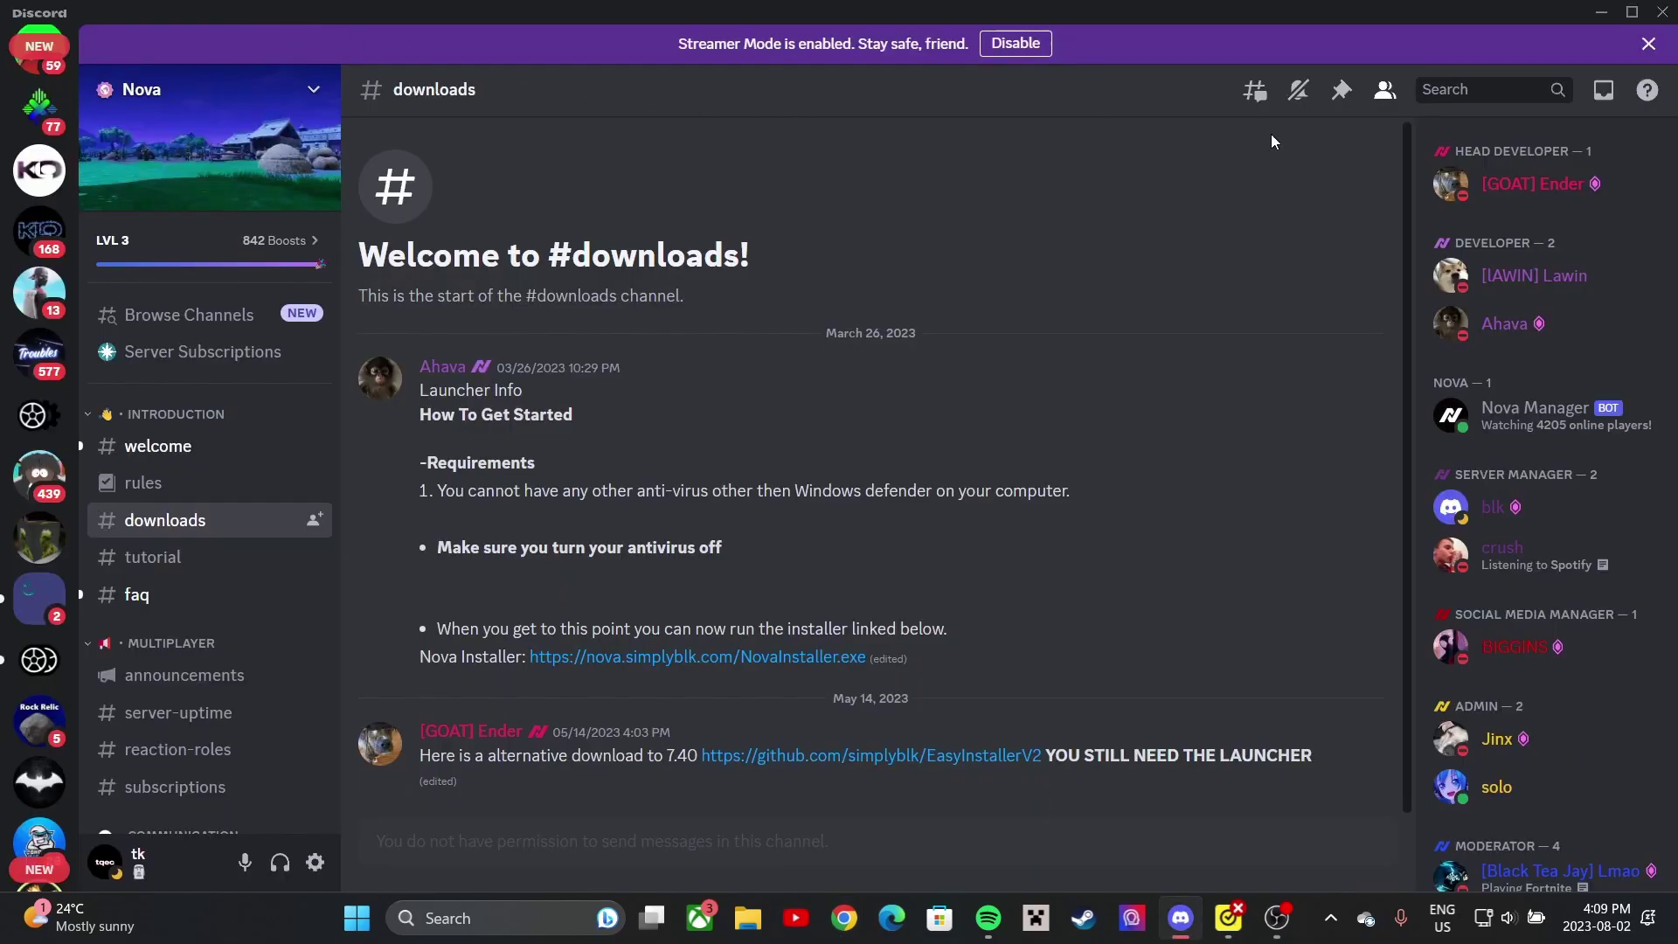
- Locate NovaInstaller (156,083 KB) in the Downloads folder, then minimize Explorer and Discord
{"action": "key", "text": "super+e"}
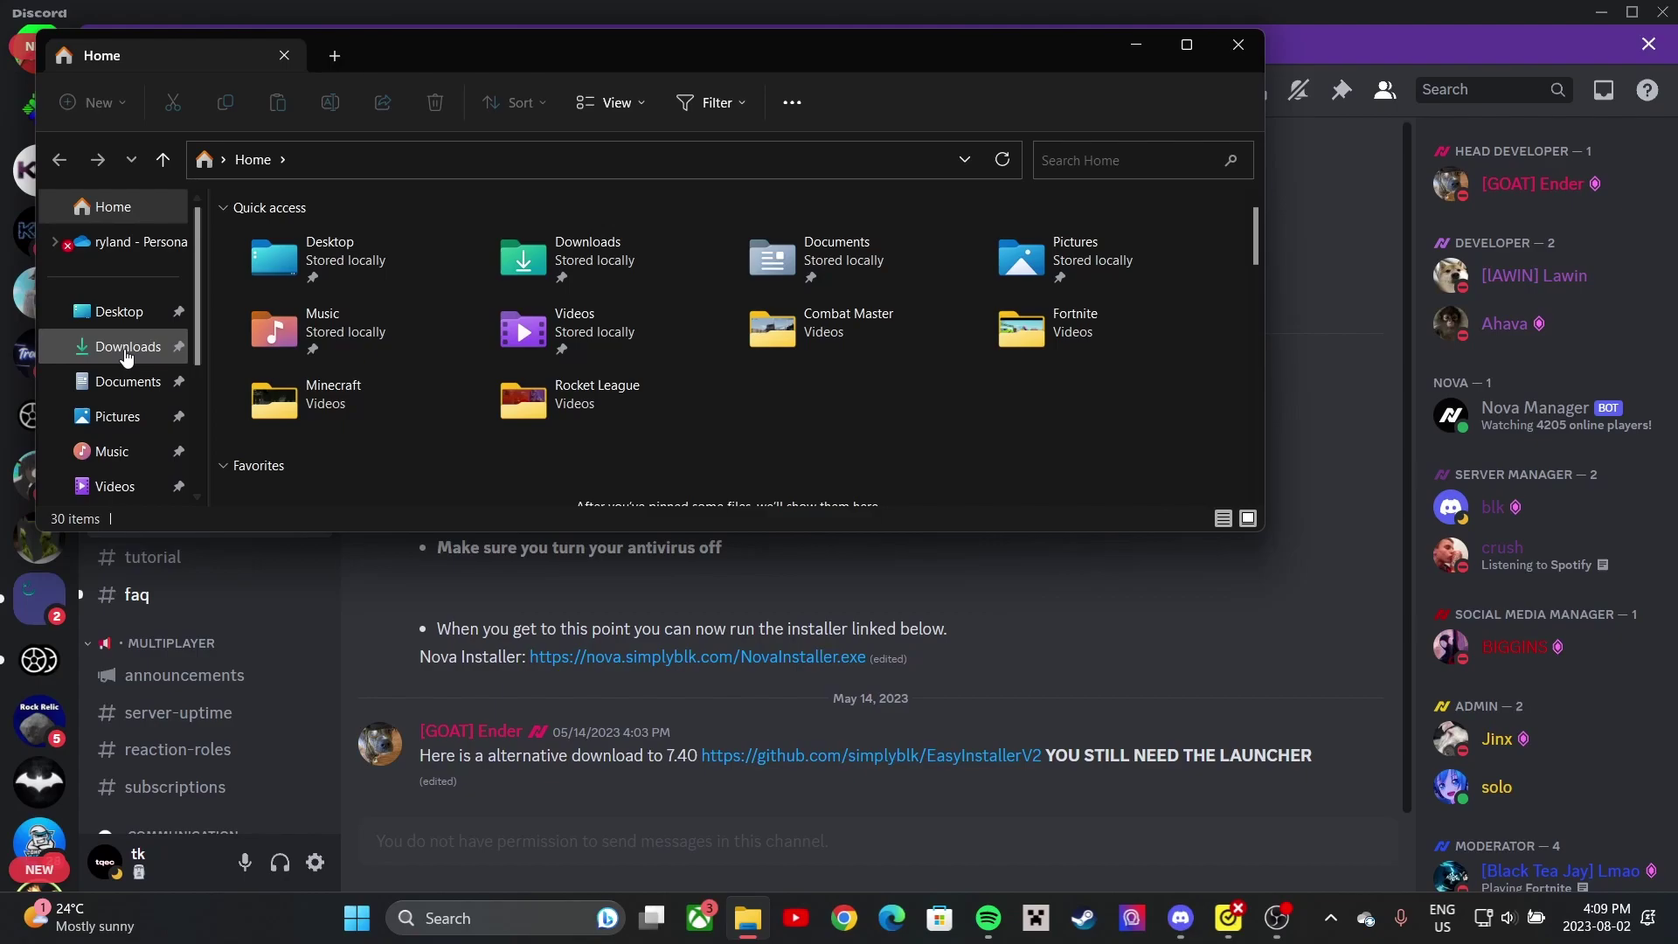
{"action": "left_click", "coordinate": [127, 346]}
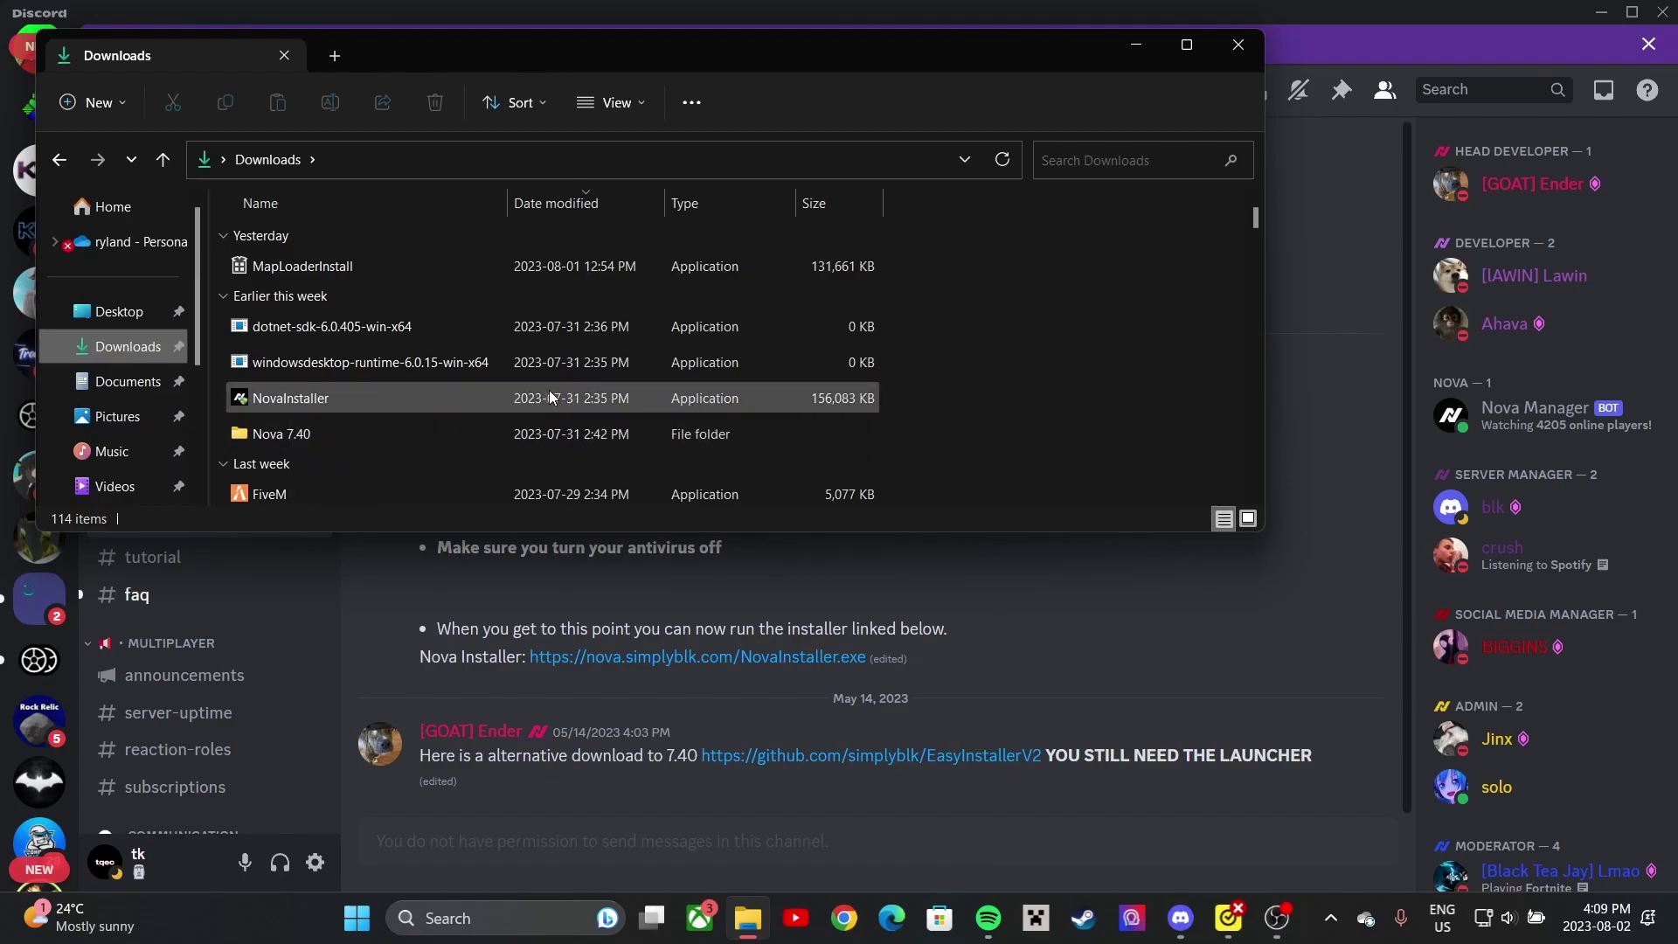
{"action": "left_click", "coordinate": [379, 395]}
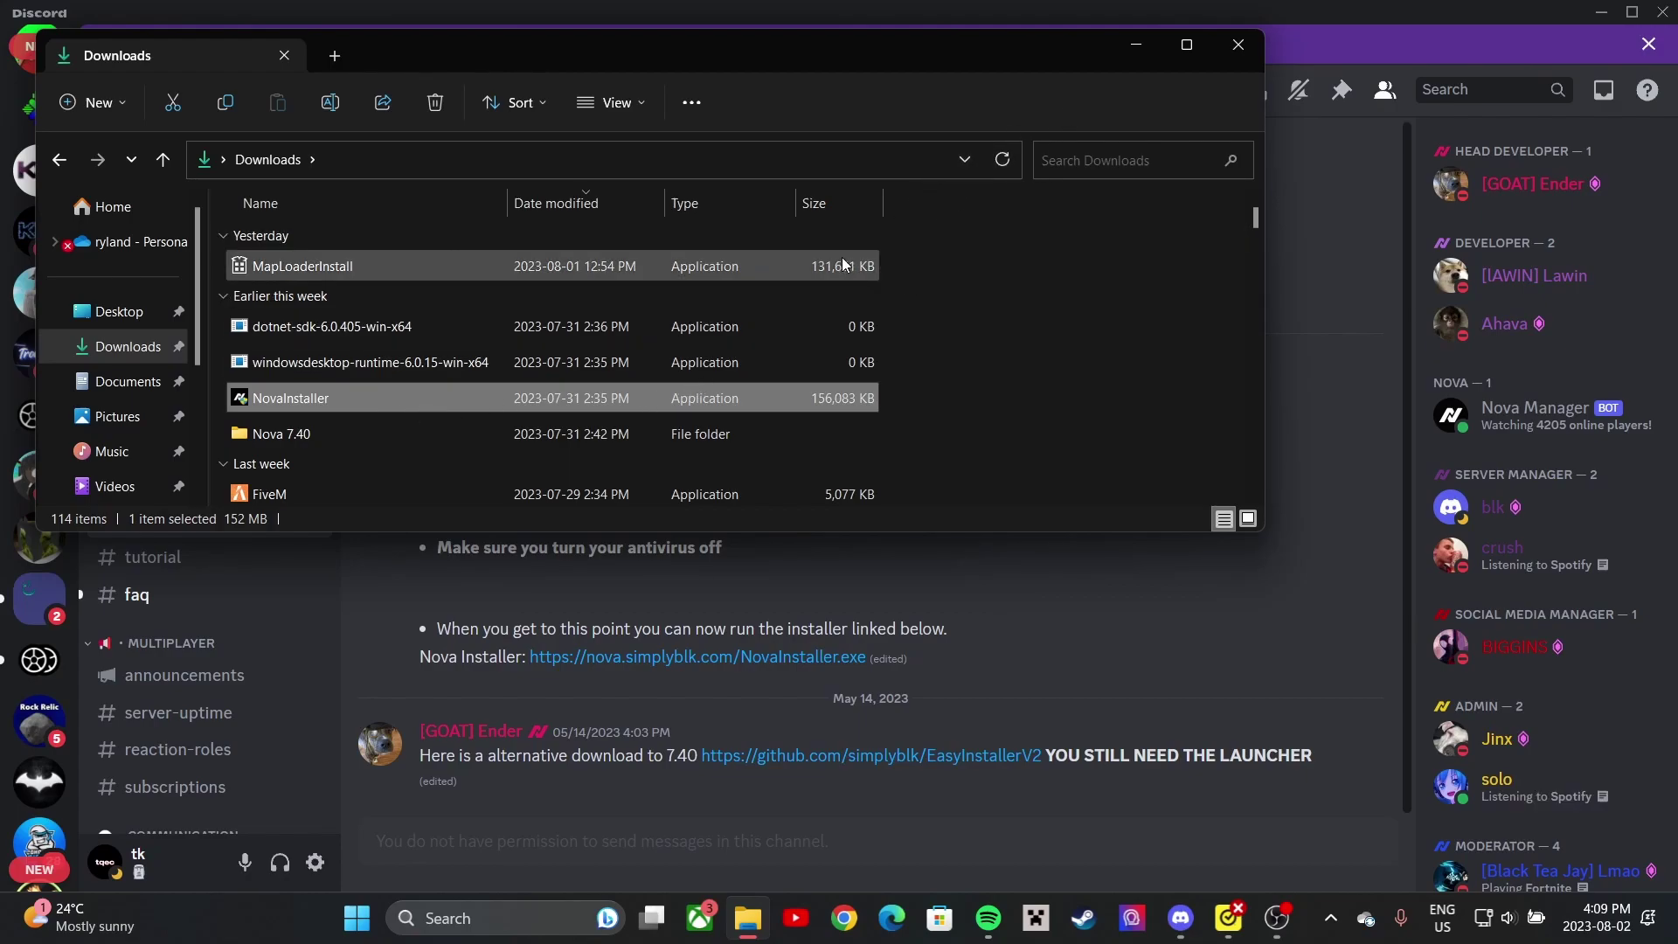
{"action": "left_click", "coordinate": [1120, 45]}
{"action": "left_click", "coordinate": [1600, 13]}
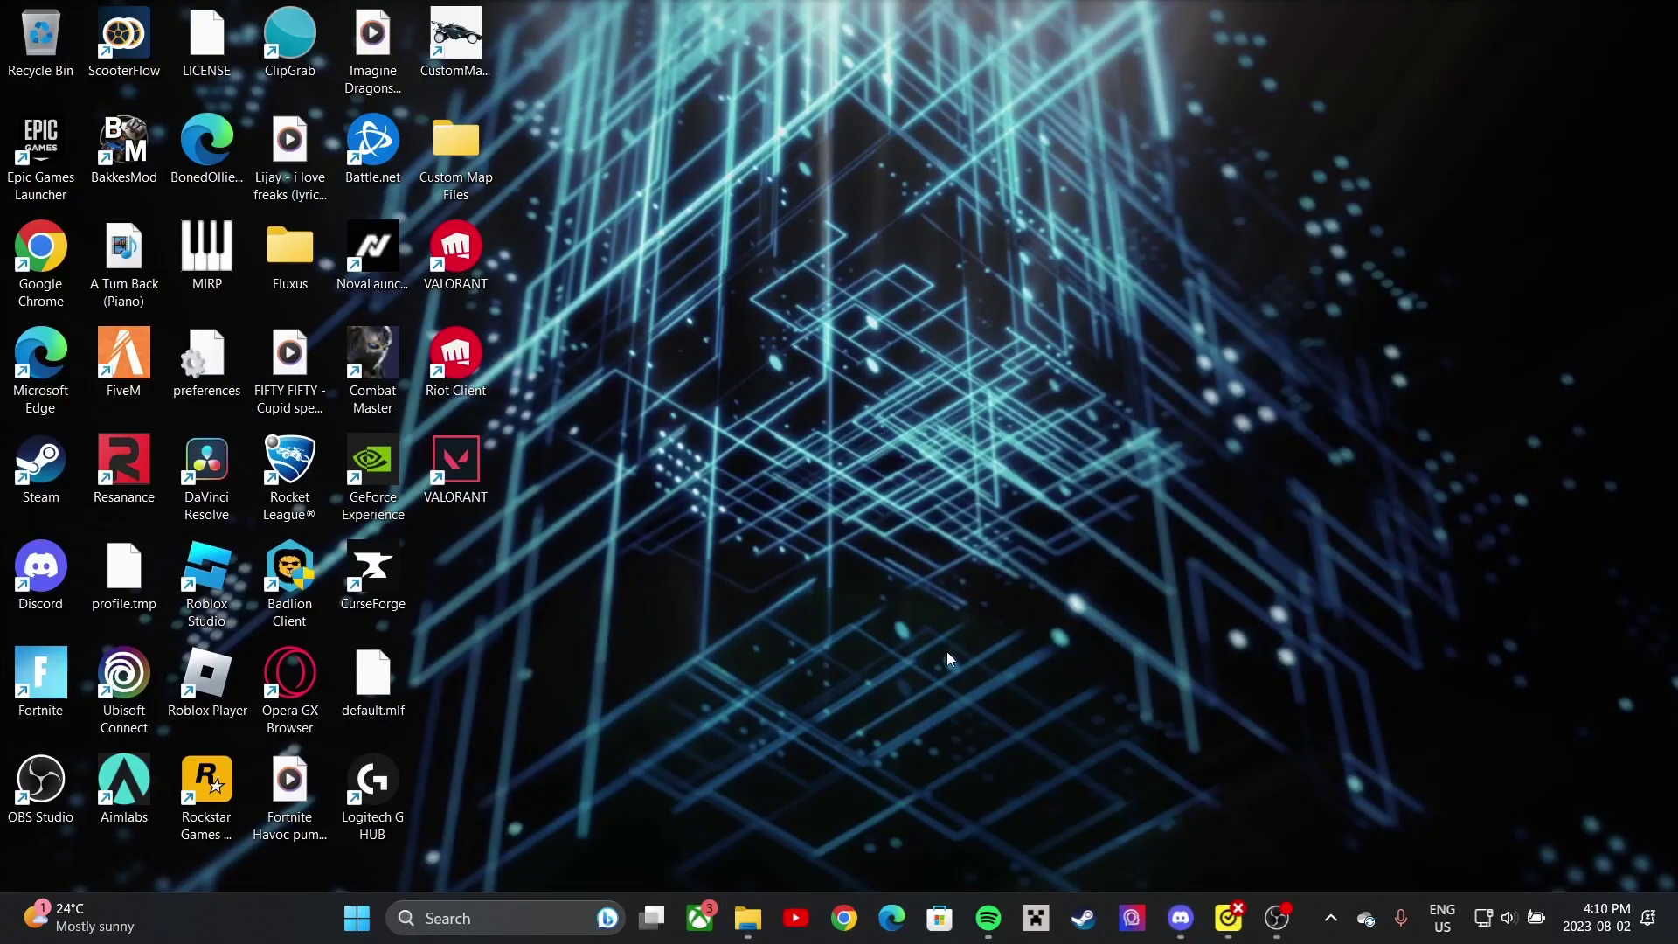
- Start NovaLauncher from its desktop shortcut to reach the login screen, then return to Discord
{"action": "left_click", "coordinate": [391, 243]}
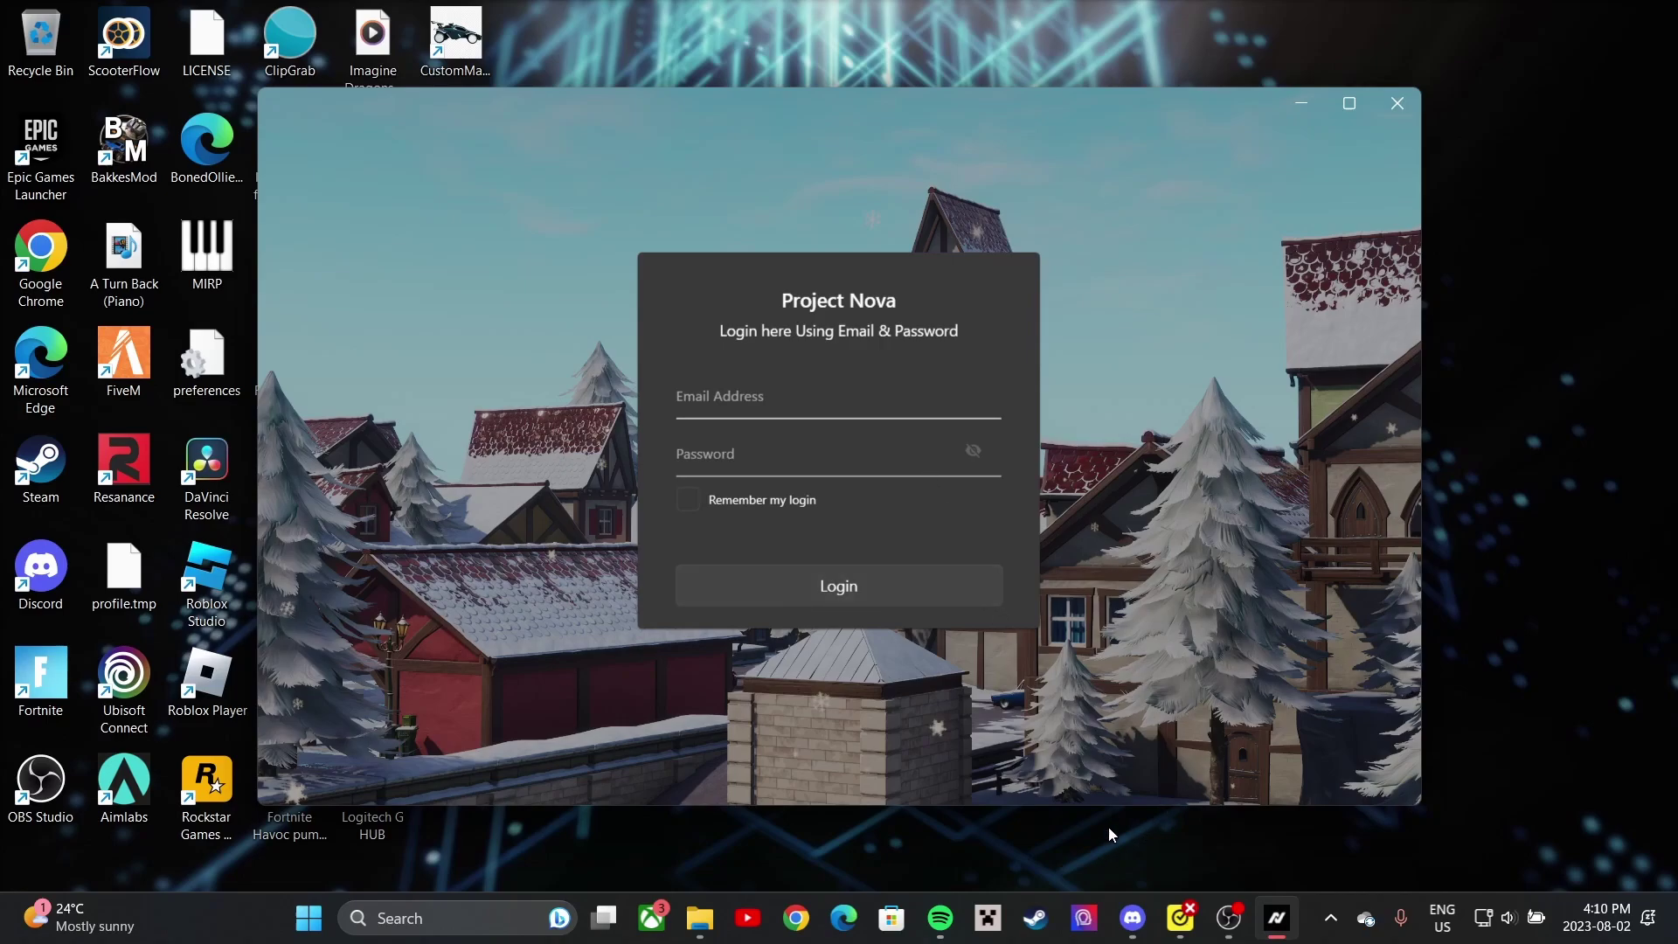
{"action": "left_click", "coordinate": [1132, 917]}
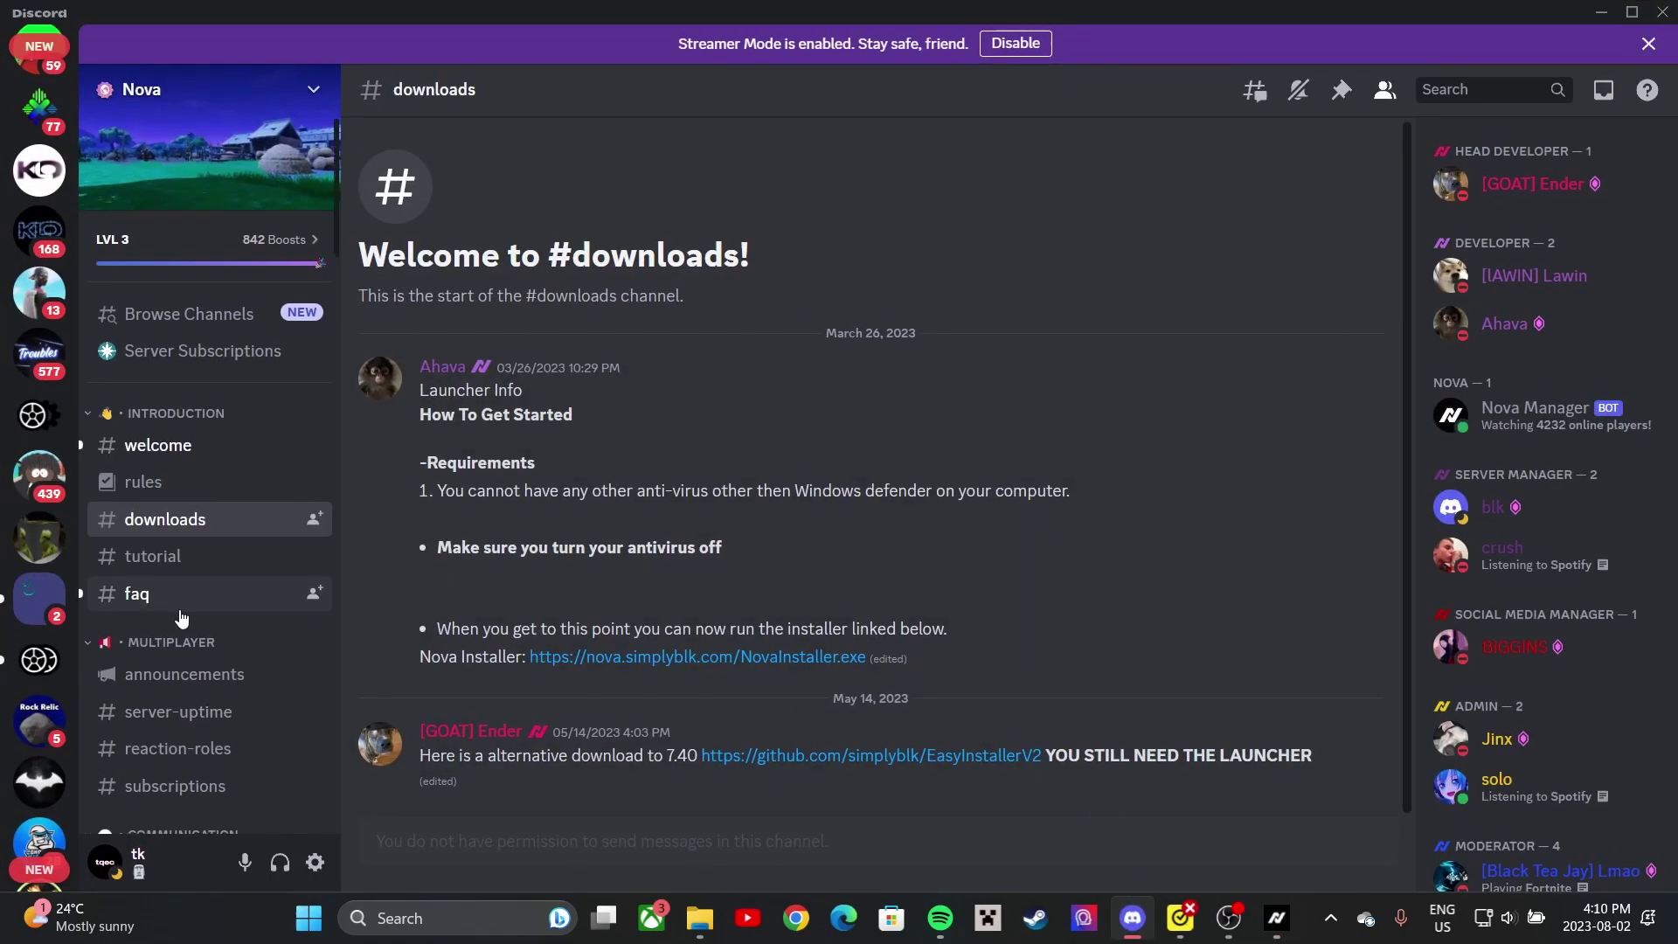
- Send Nova Manager's /create account command in #bot-commands, then minimize Discord
{"action": "scroll", "coordinate": [181, 618], "scroll_direction": "down", "scroll_amount": 4}
{"action": "left_click", "coordinate": [230, 579]}
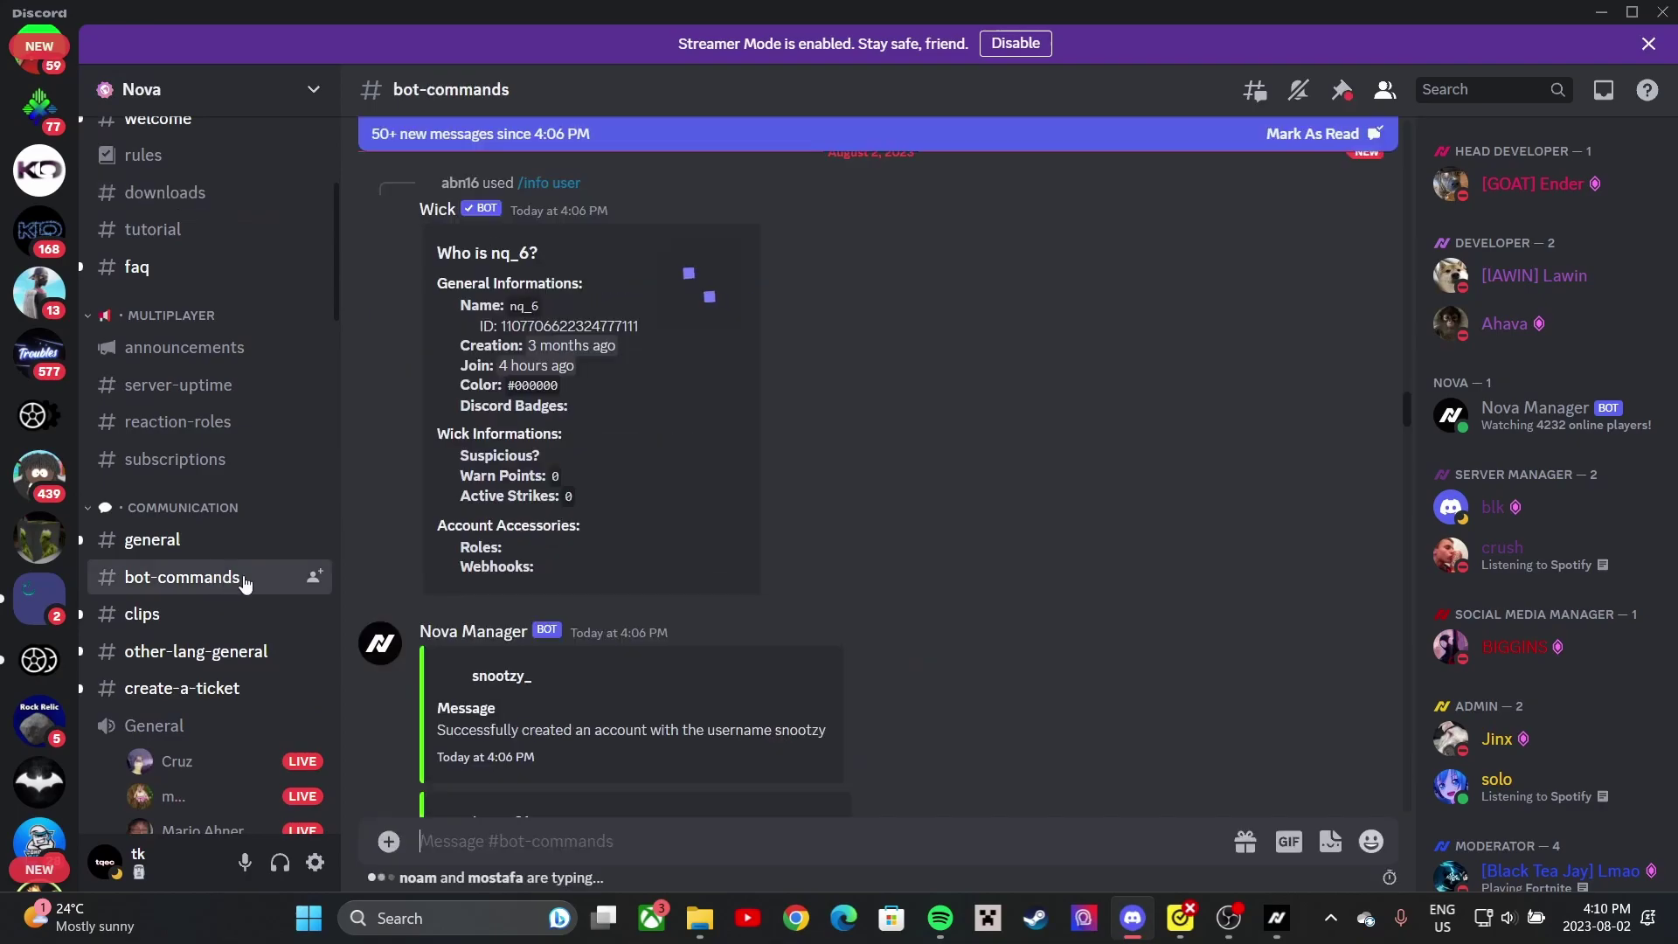
{"action": "type", "text": "/c"}
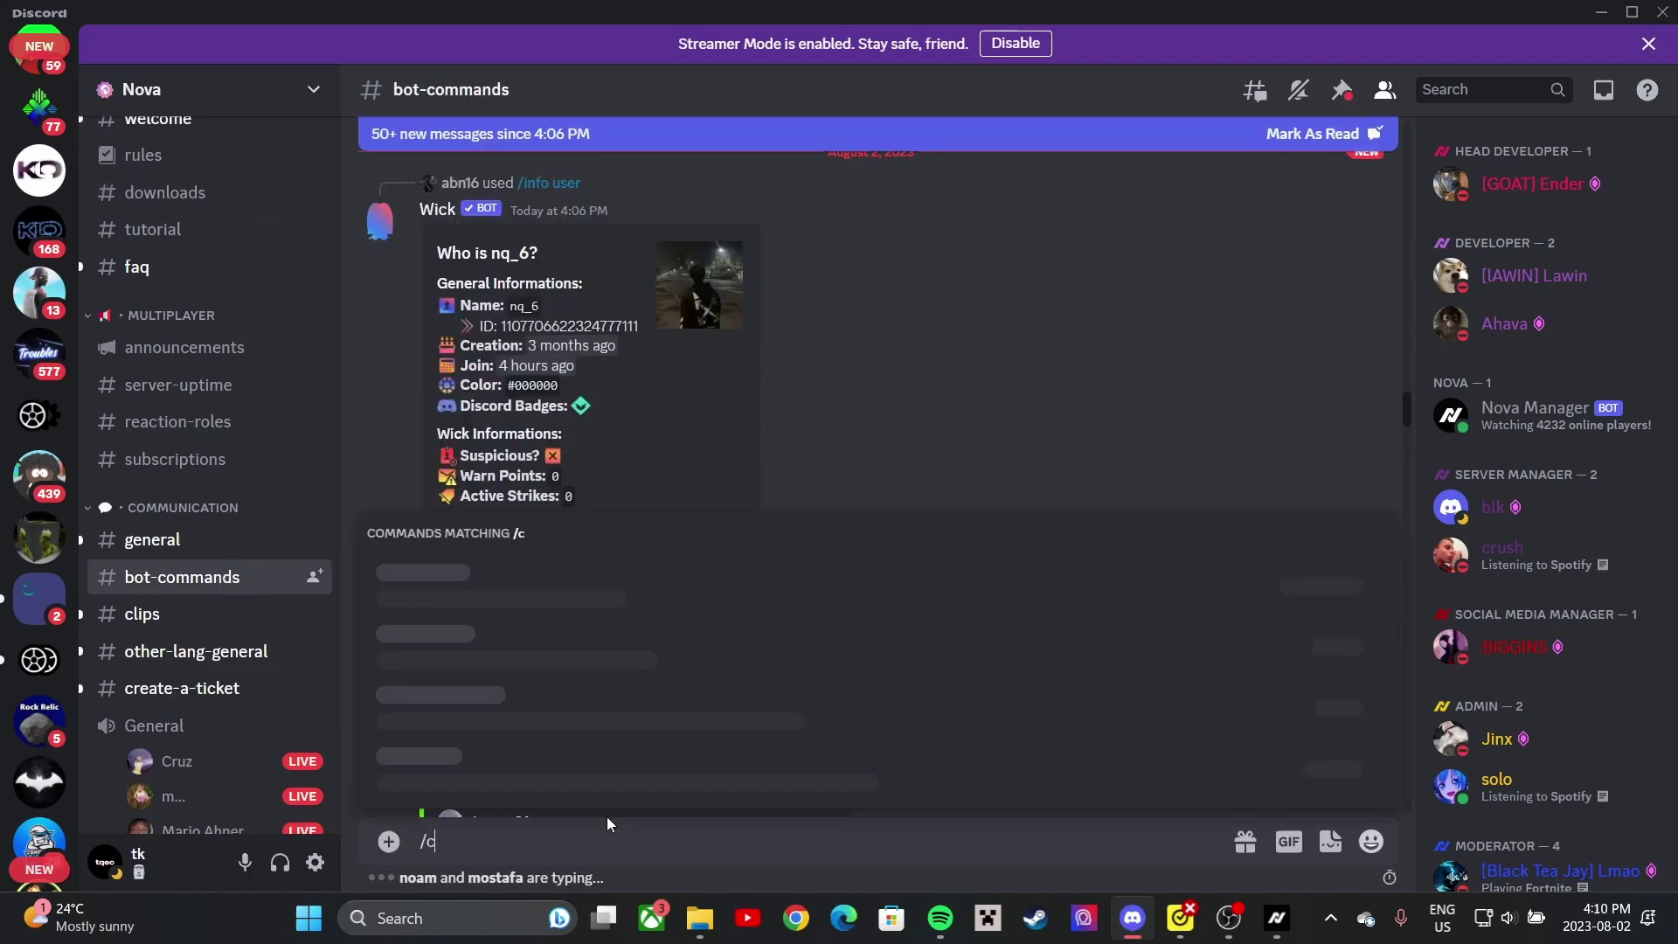
{"action": "type", "text": "reate"}
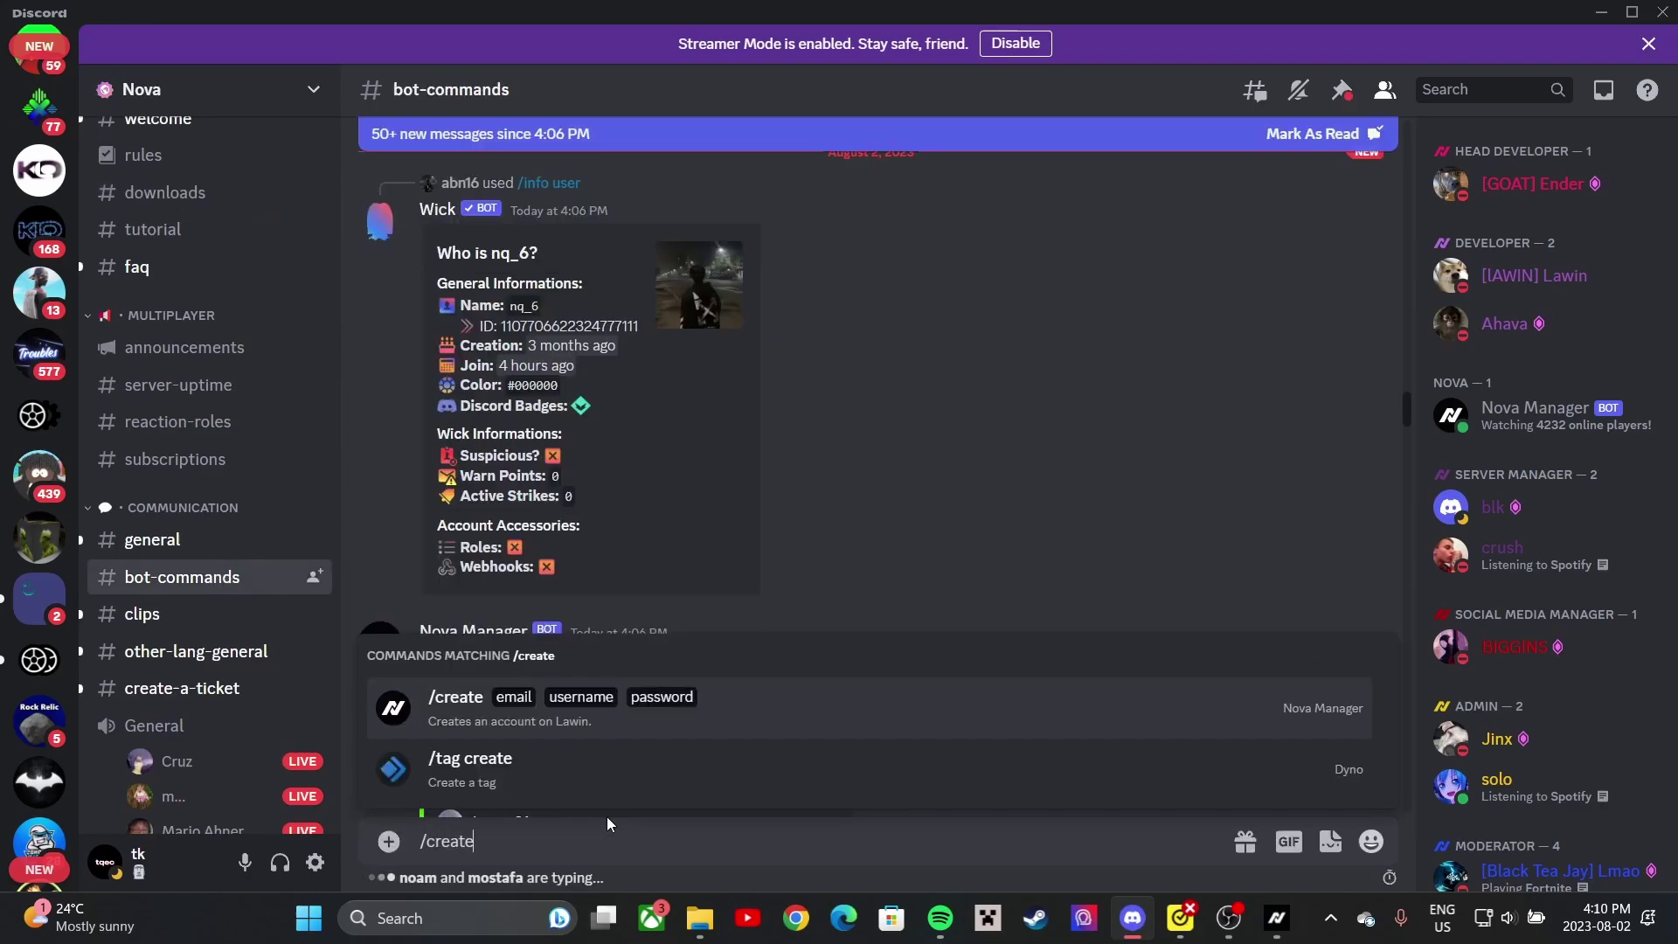
{"action": "left_click", "coordinate": [499, 713]}
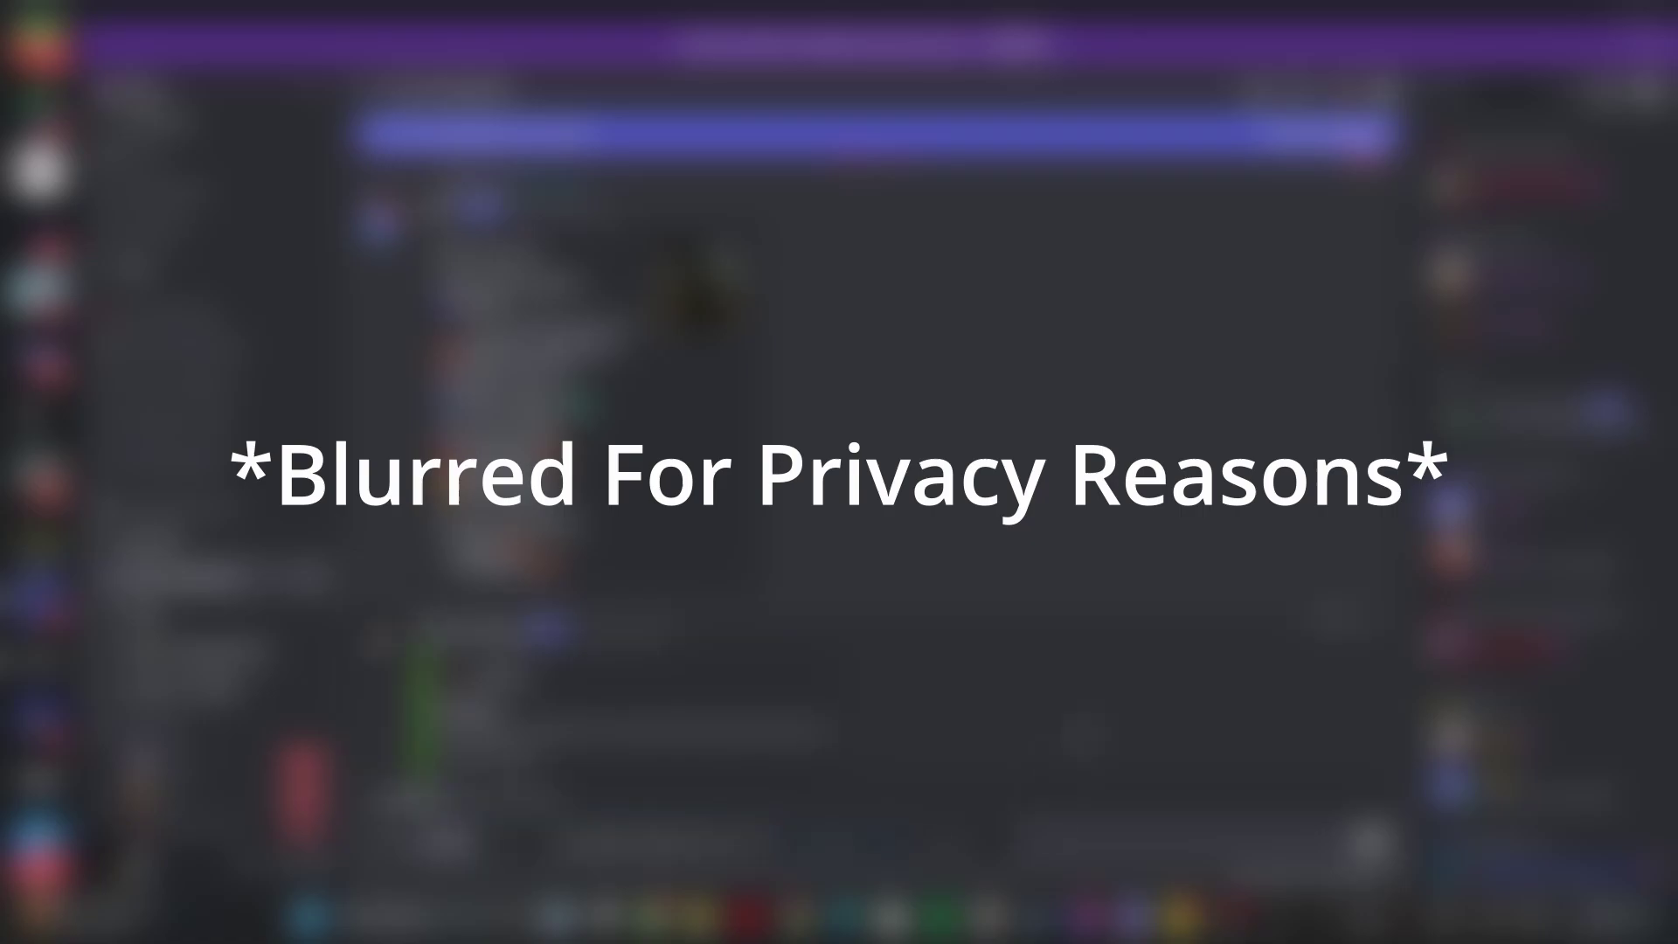
{"action": "scroll", "coordinate": [1529, 524], "scroll_direction": "down", "scroll_amount": 1}
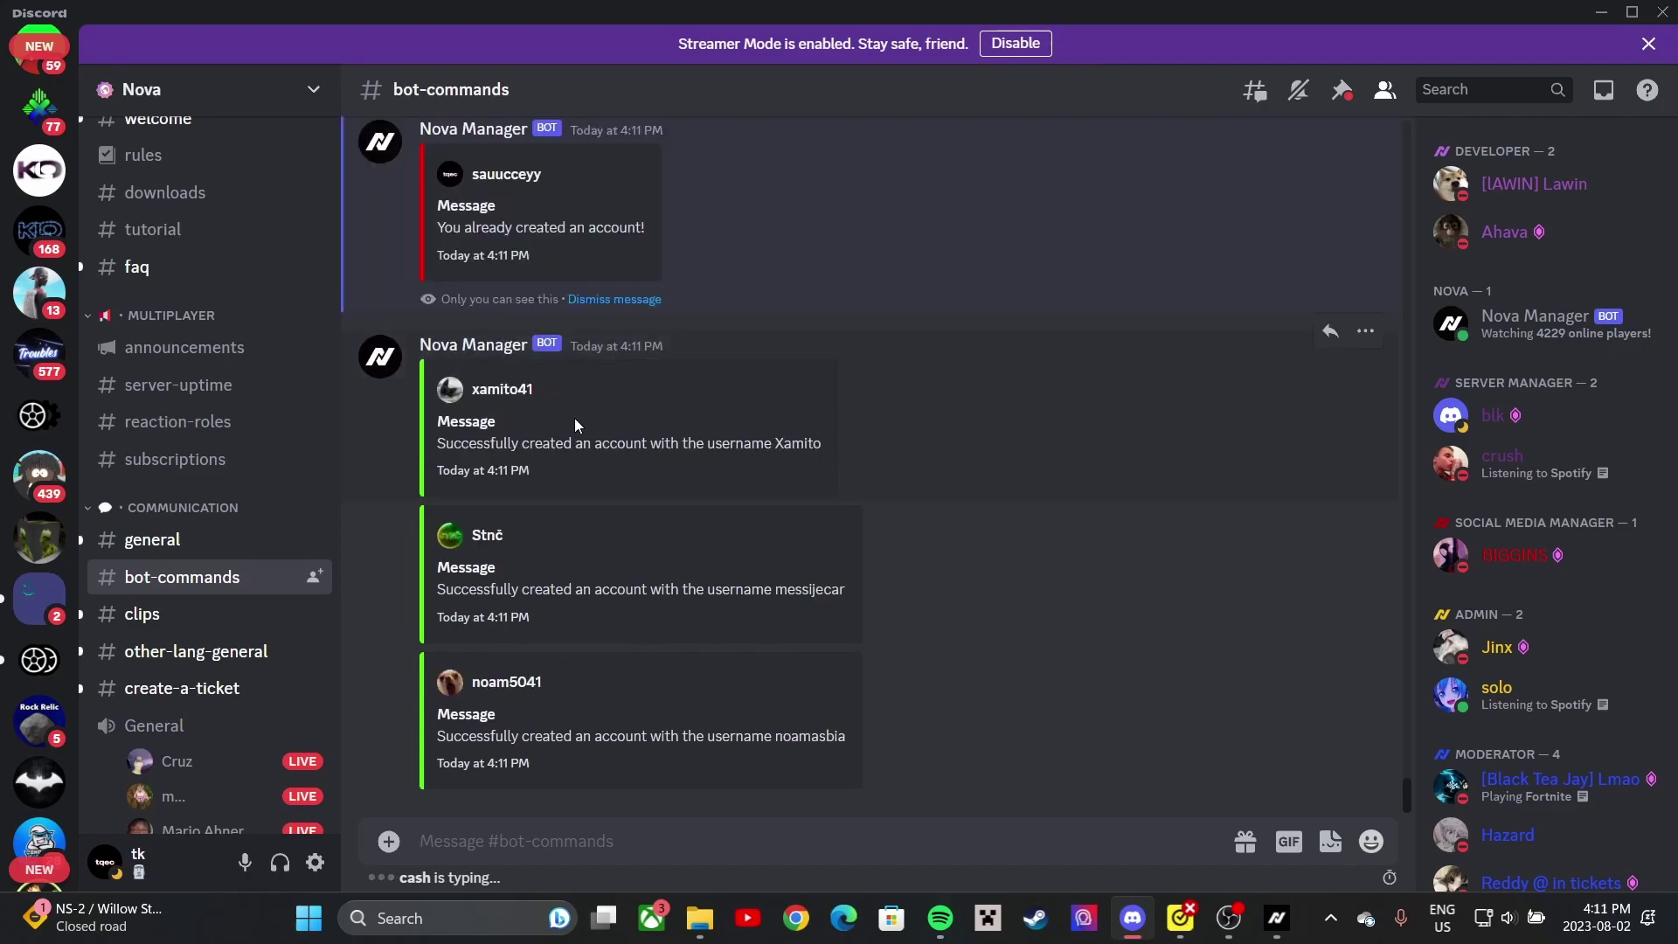
{"action": "scroll", "coordinate": [585, 279], "scroll_direction": "up", "scroll_amount": 1}
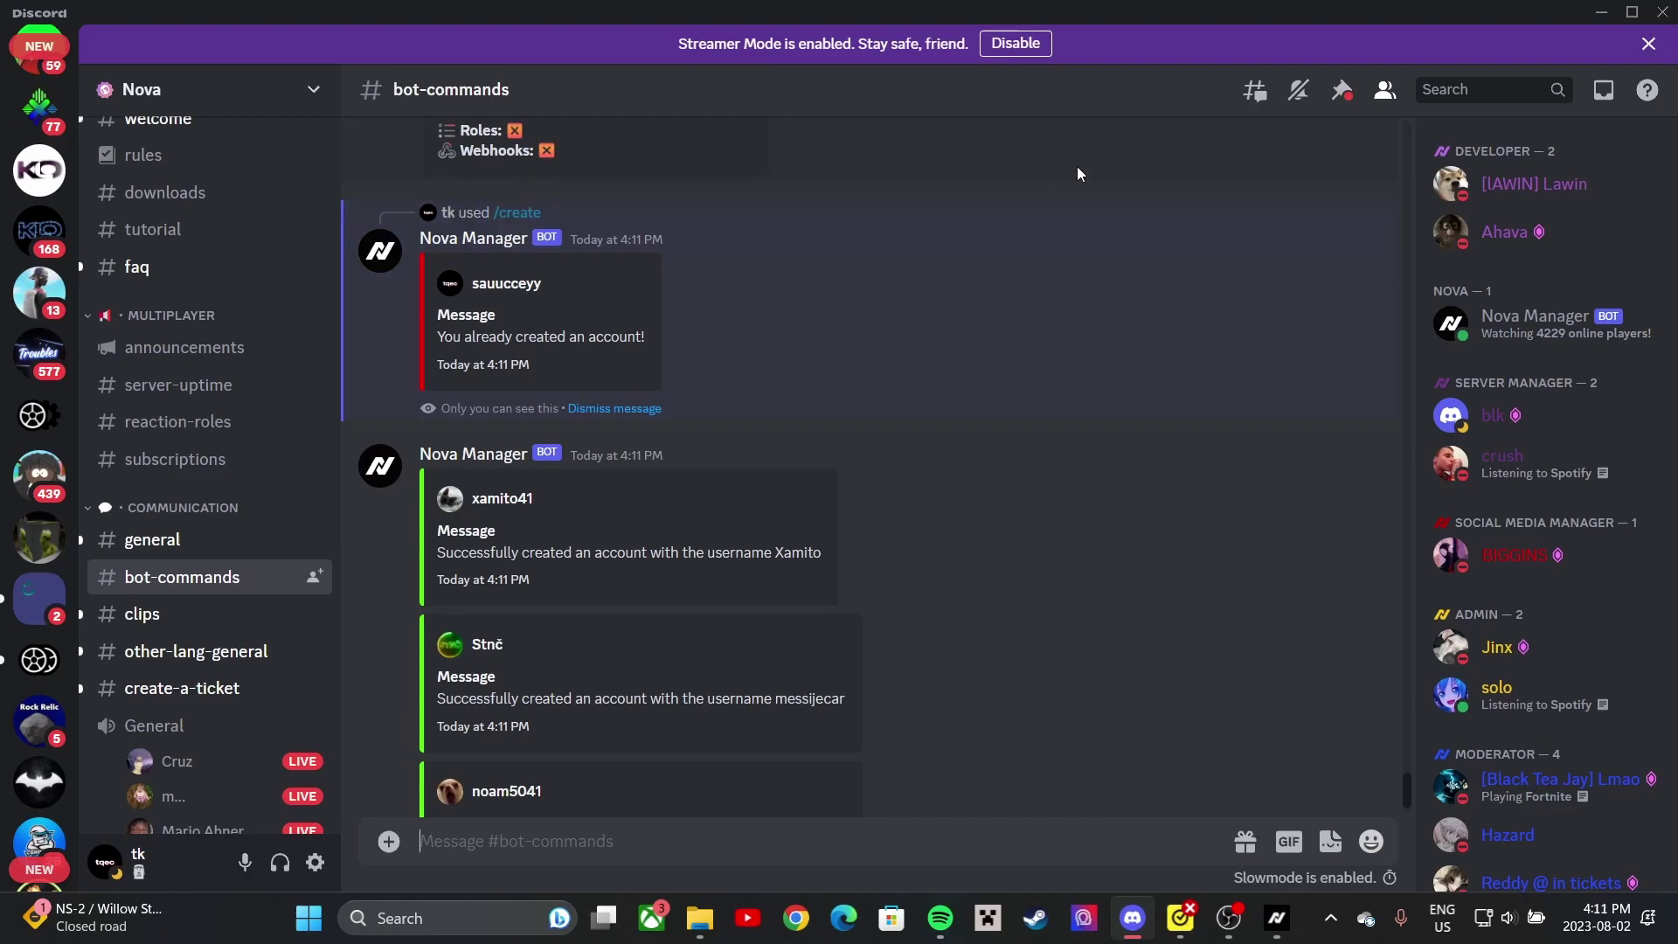
{"action": "left_click", "coordinate": [1601, 12]}
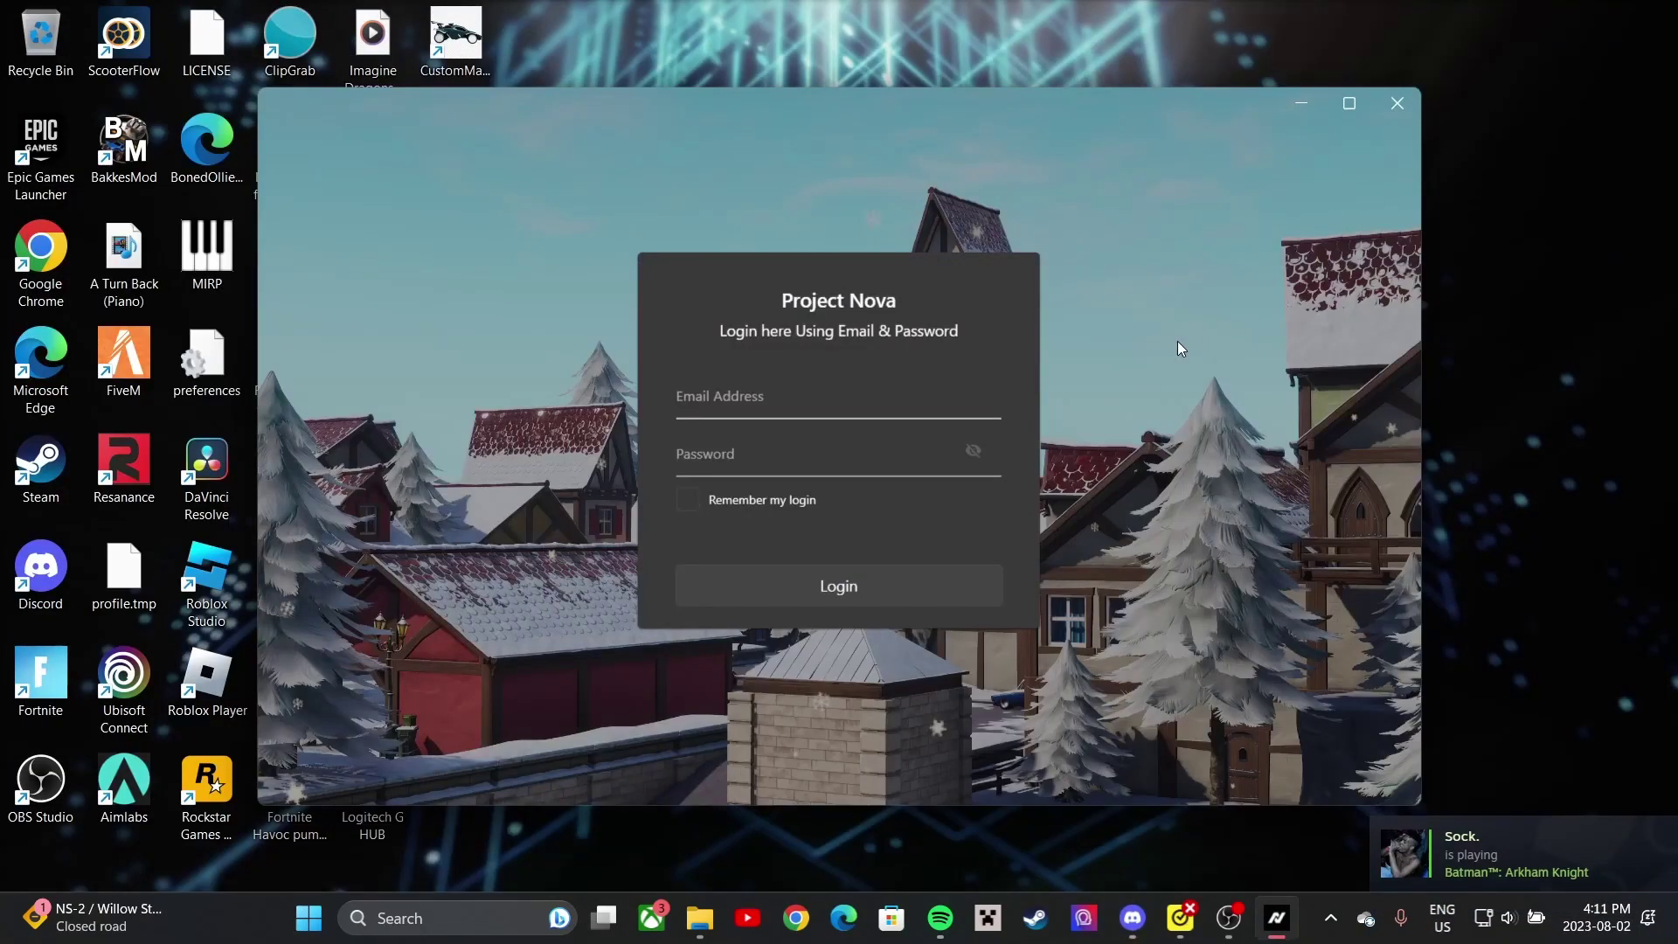
- Log in to Project Nova with the account email and password, remembering the login
{"action": "left_click", "coordinate": [783, 406]}
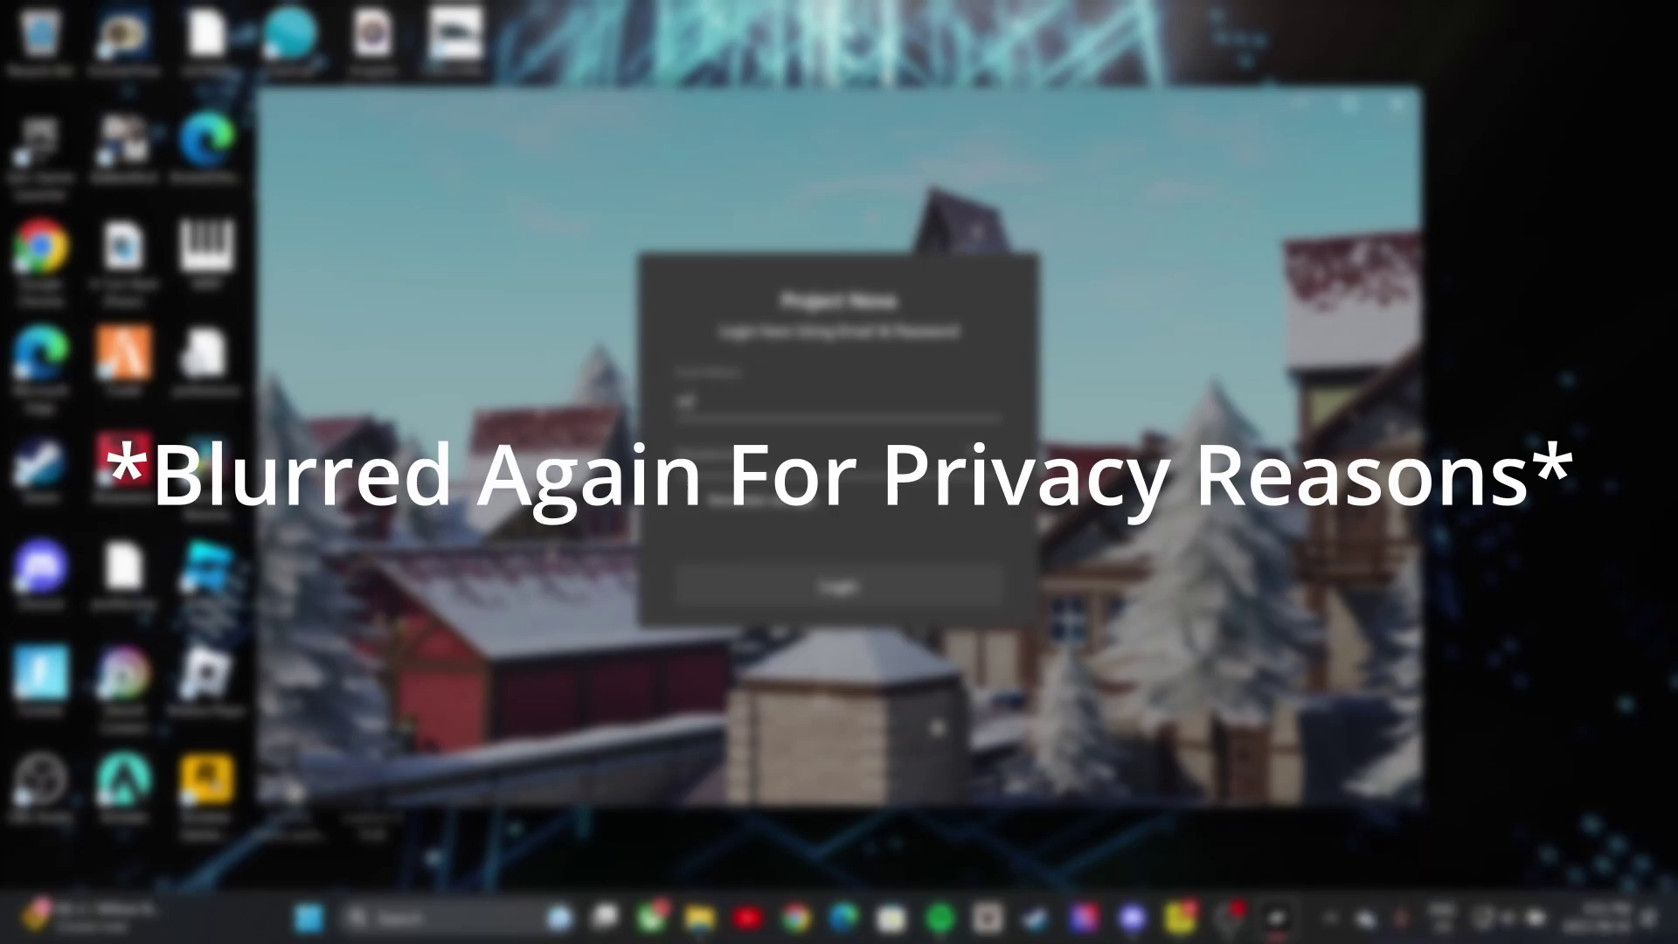
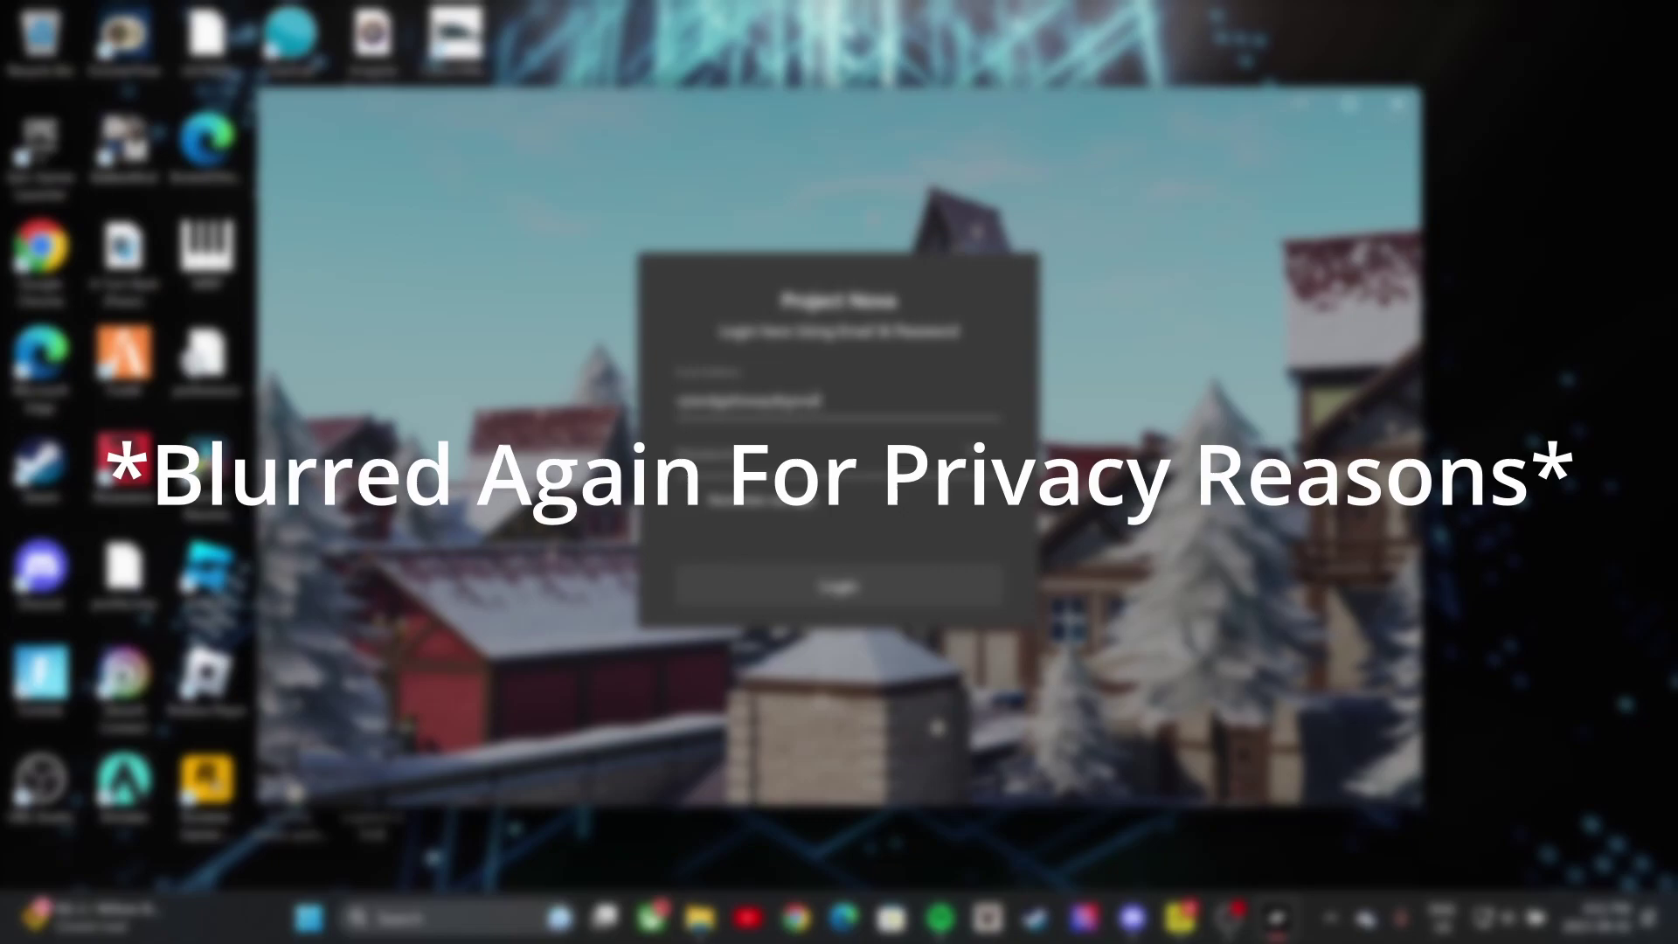
{"action": "key", "text": "Tab"}
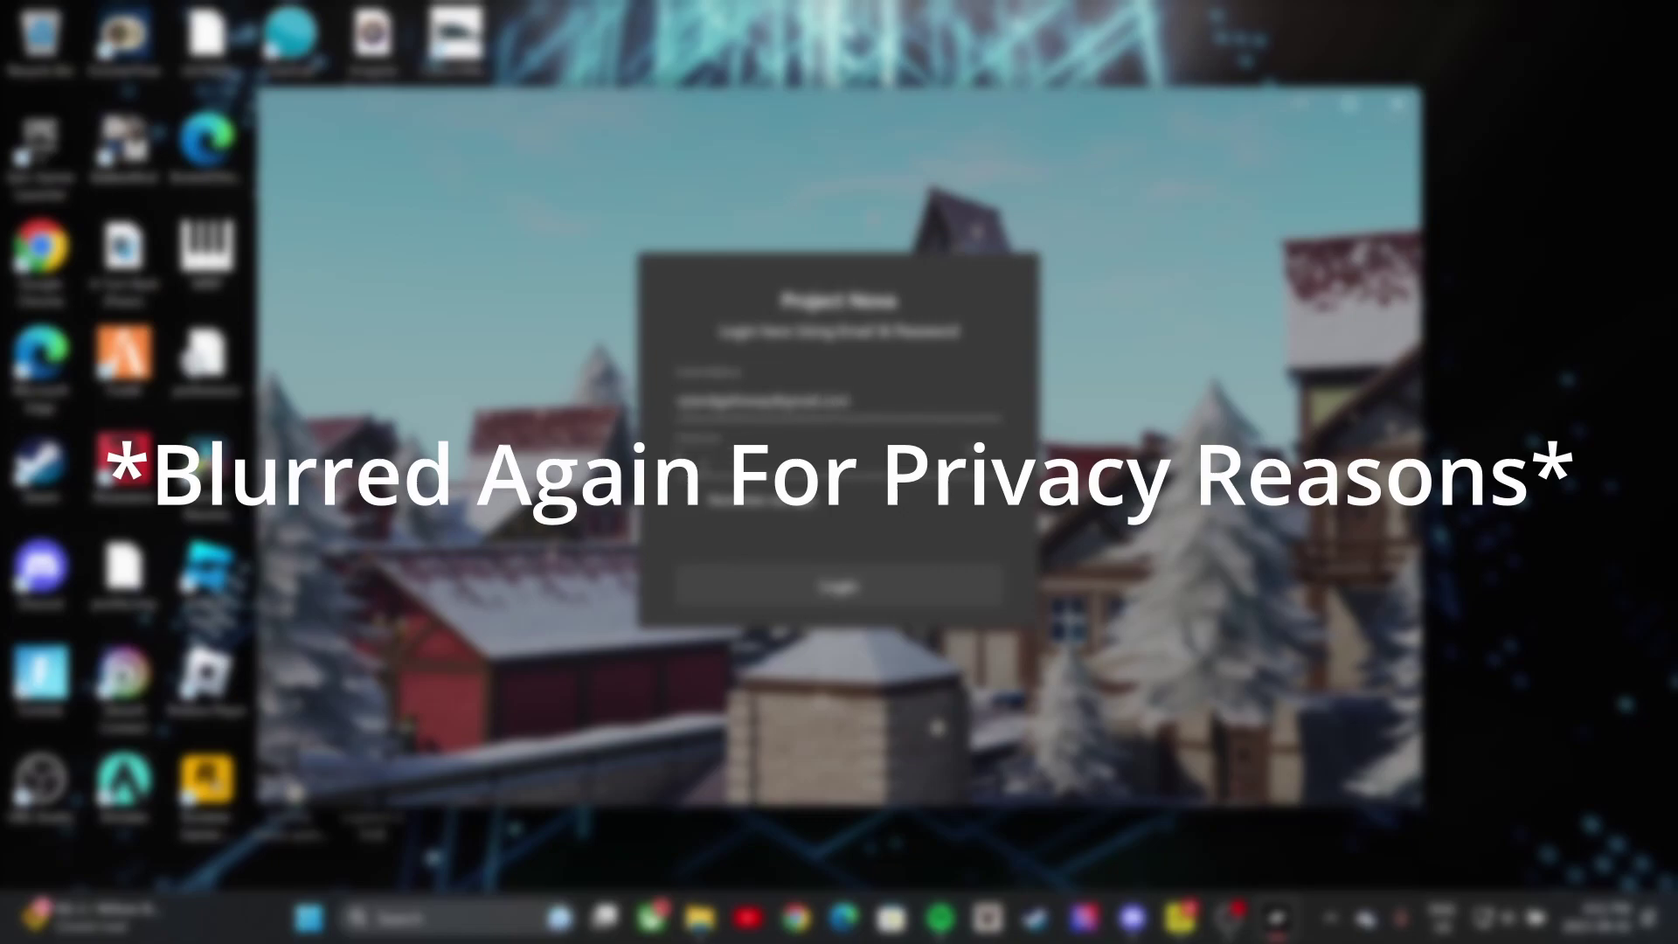
{"action": "type", "text": "•••••"}
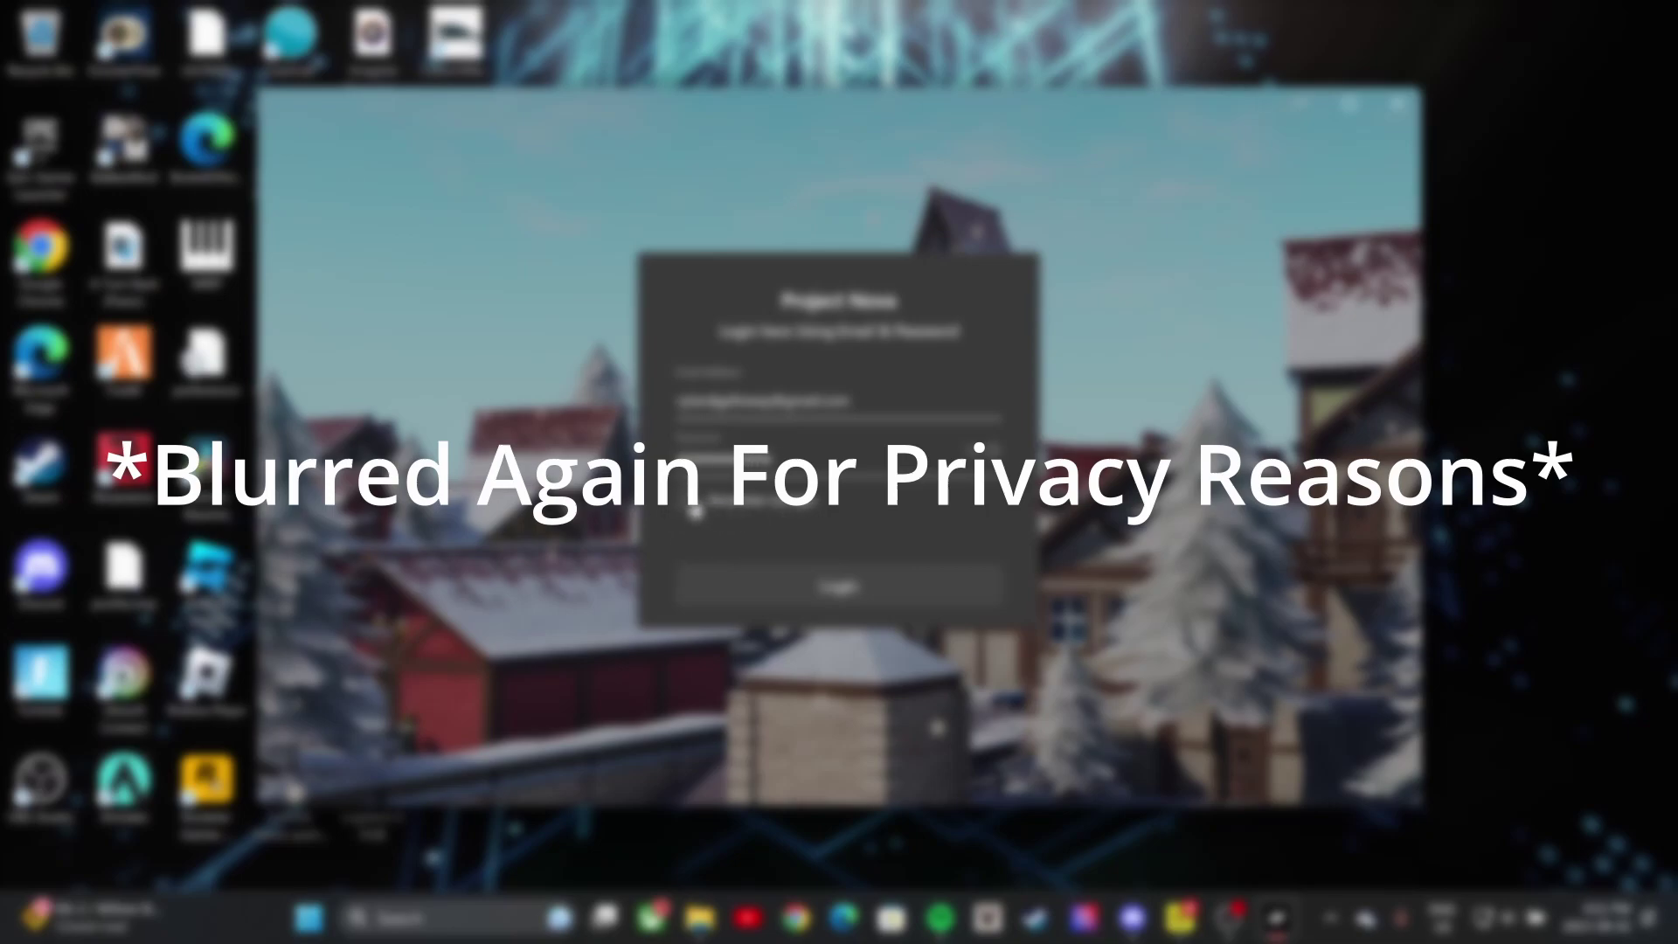
{"action": "left_click", "coordinate": [683, 507]}
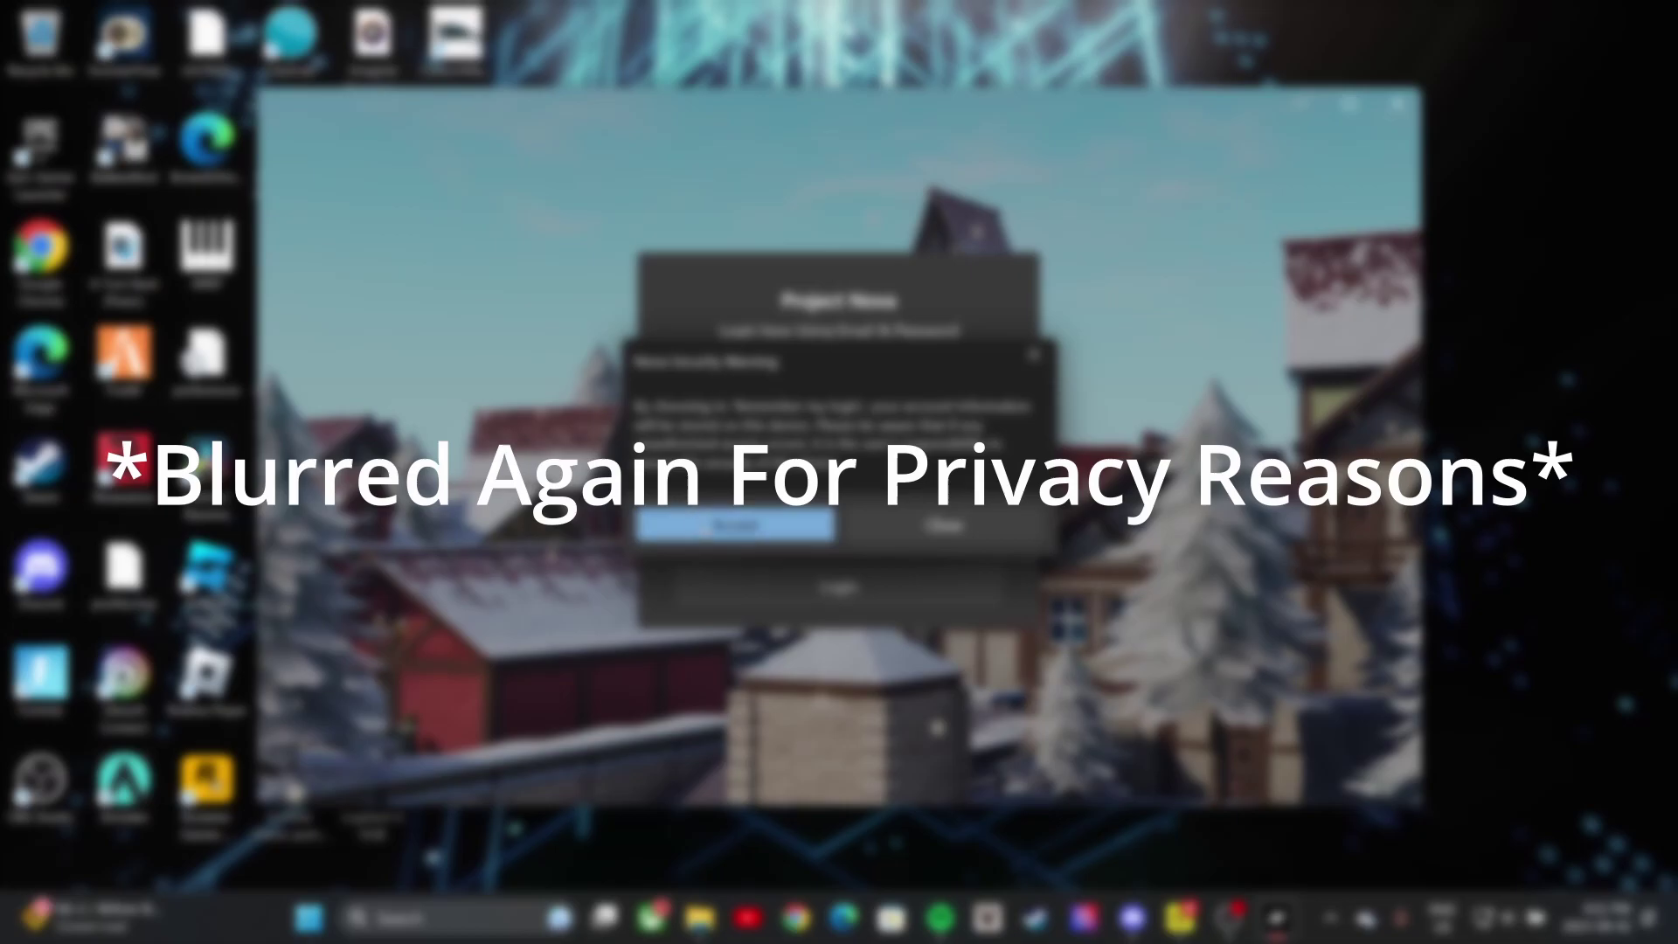
{"action": "left_click", "coordinate": [704, 527]}
{"action": "left_click", "coordinate": [777, 585]}
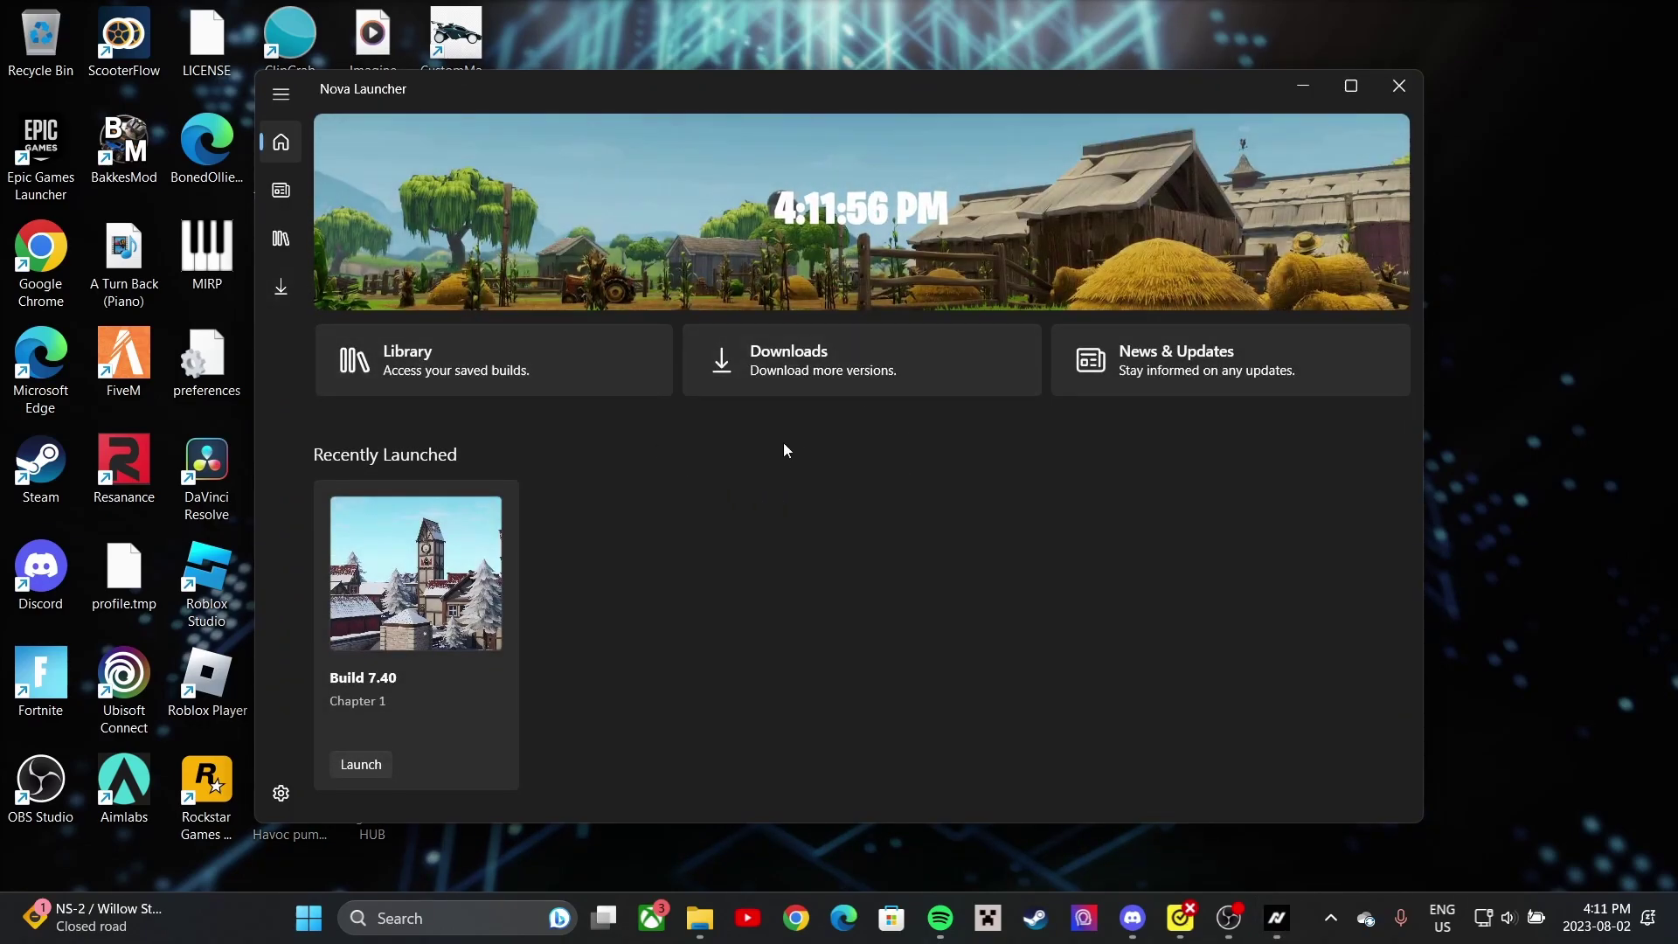
- Check that Build 7.40 (41 GB) is listed as Installed, then open File Explorer
{"action": "left_click", "coordinate": [281, 288]}
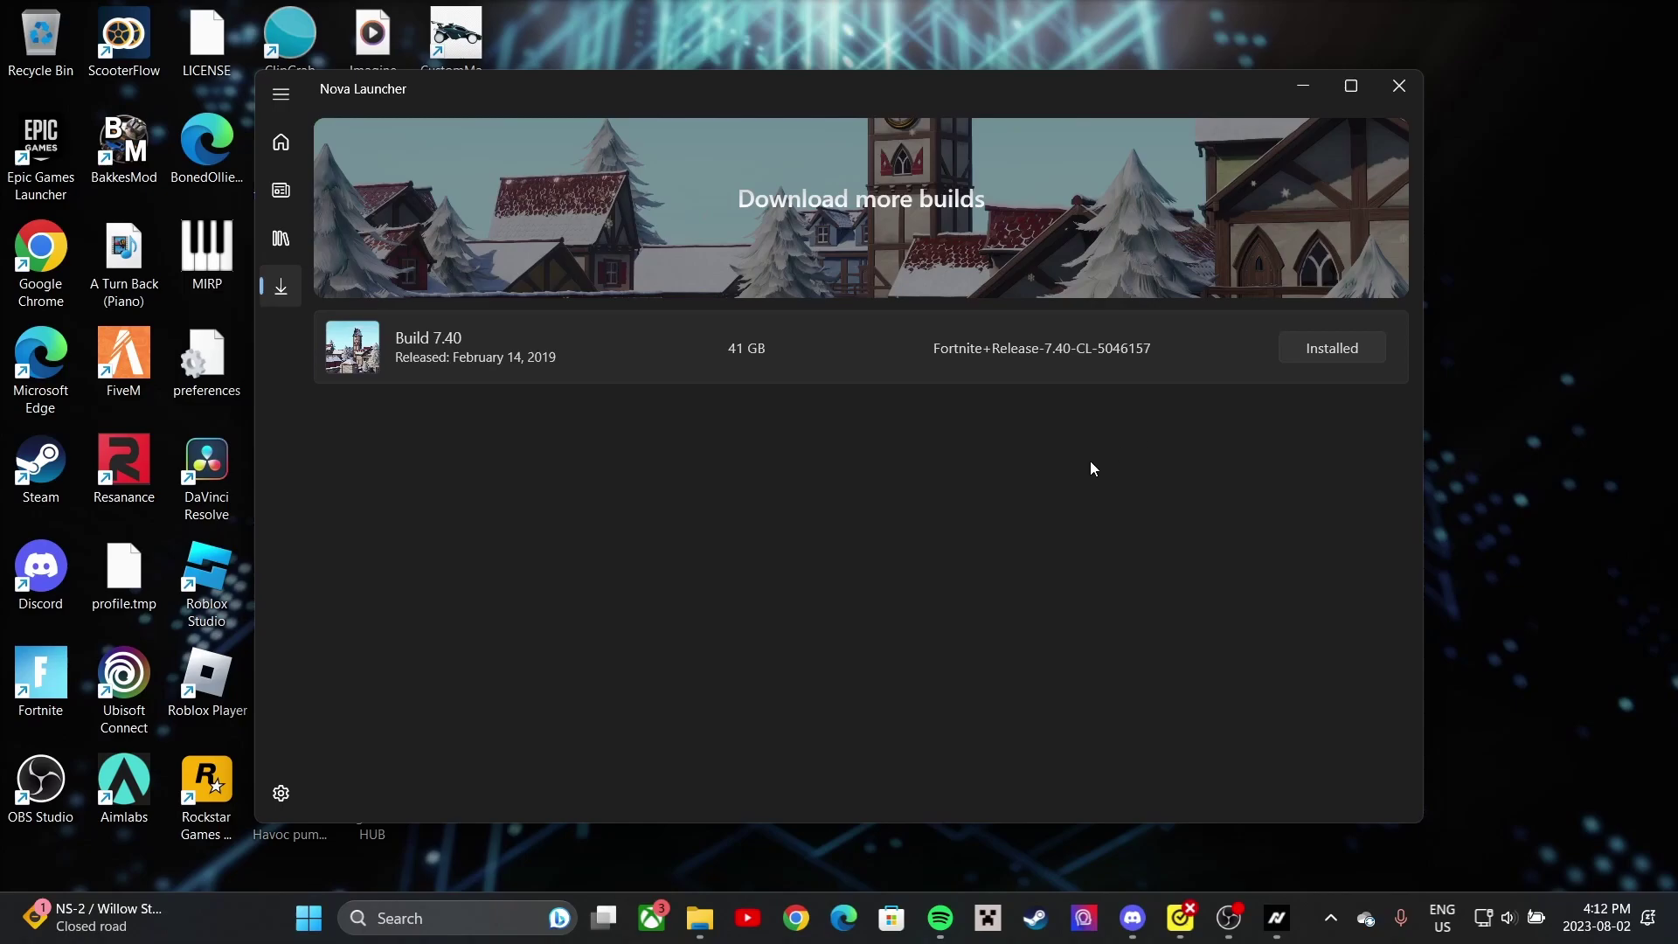
{"action": "left_click", "coordinate": [700, 917]}
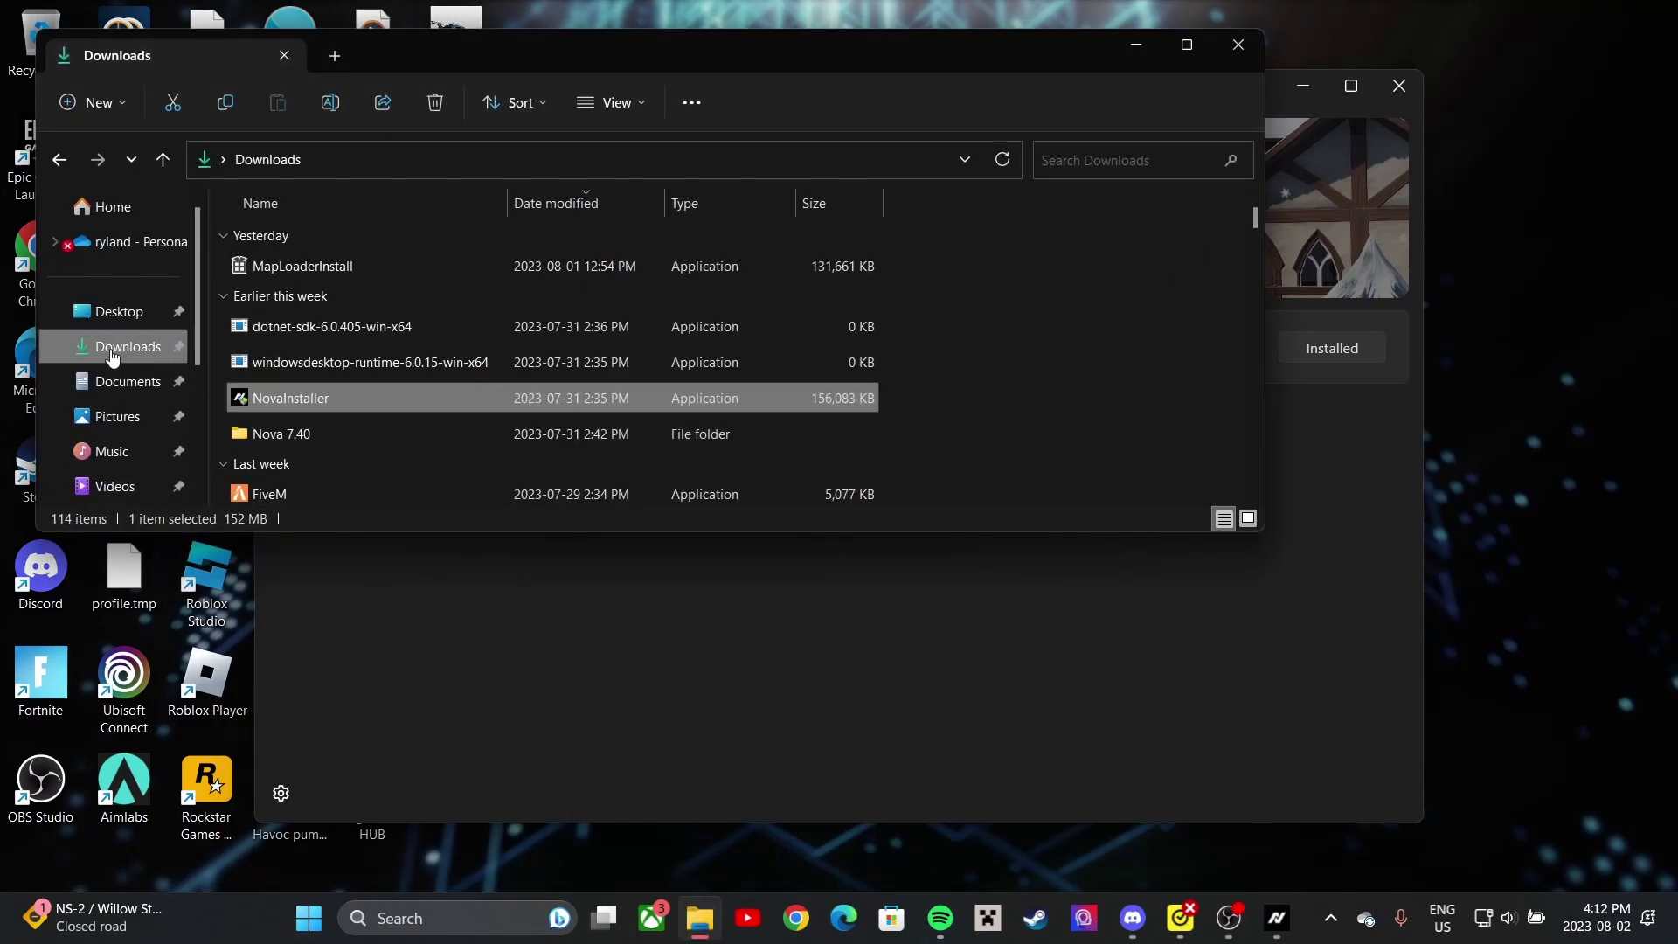
- Create a test folder named 7.40 on the Desktop, then delete it
{"action": "left_click", "coordinate": [106, 314]}
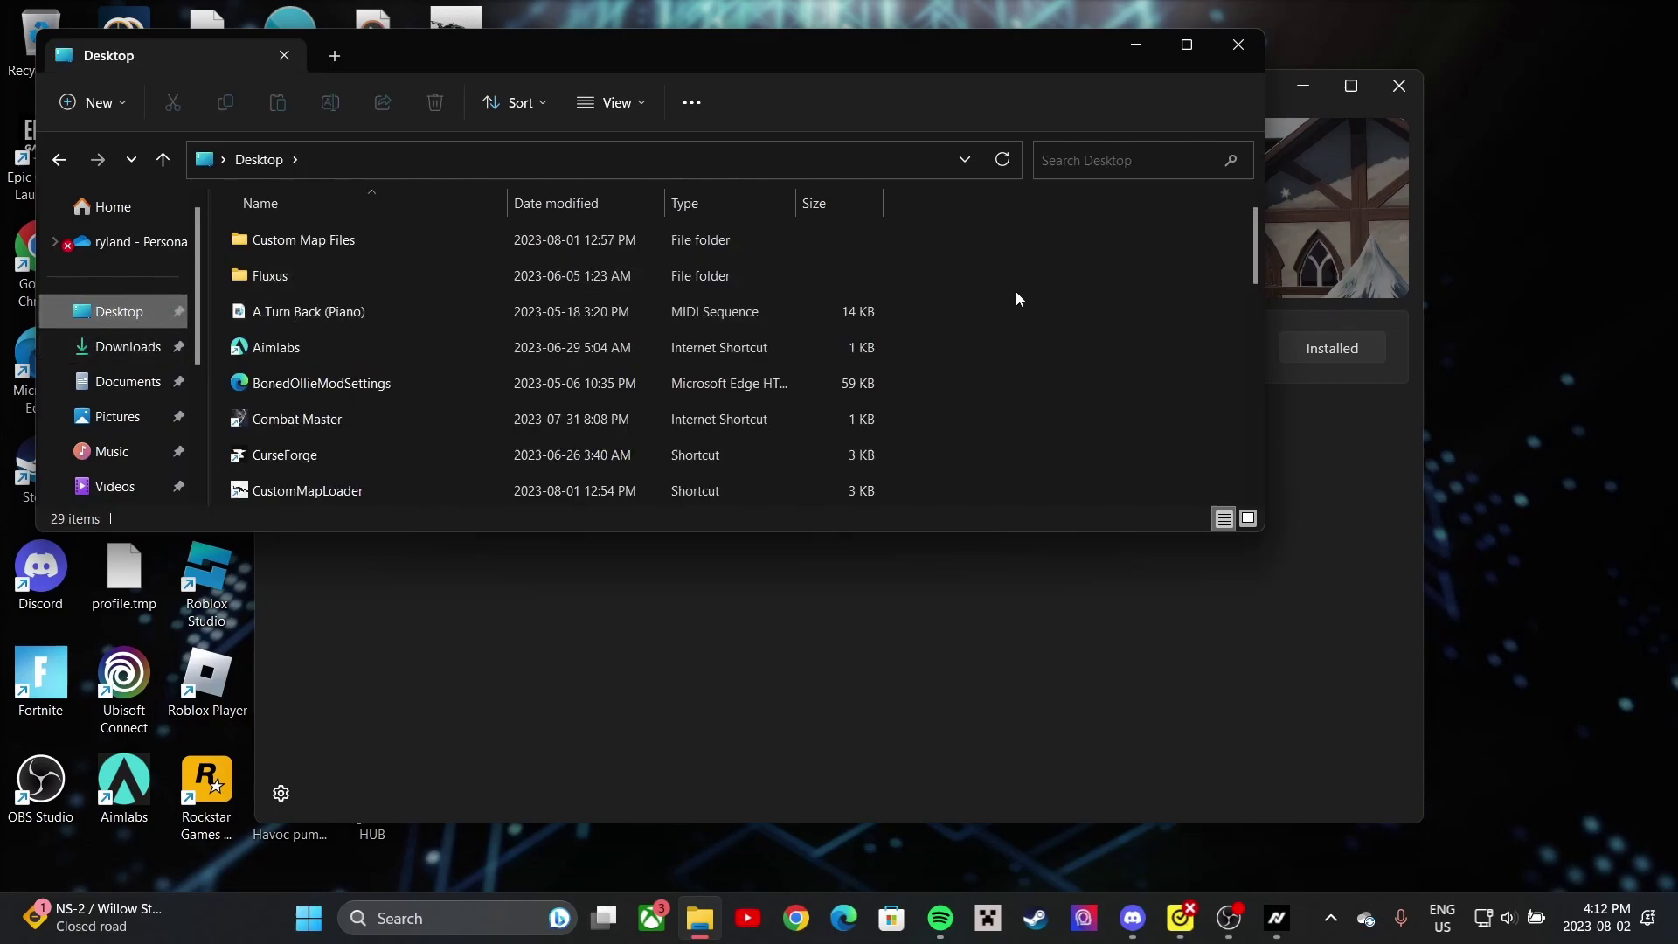
{"action": "right_click", "coordinate": [968, 284]}
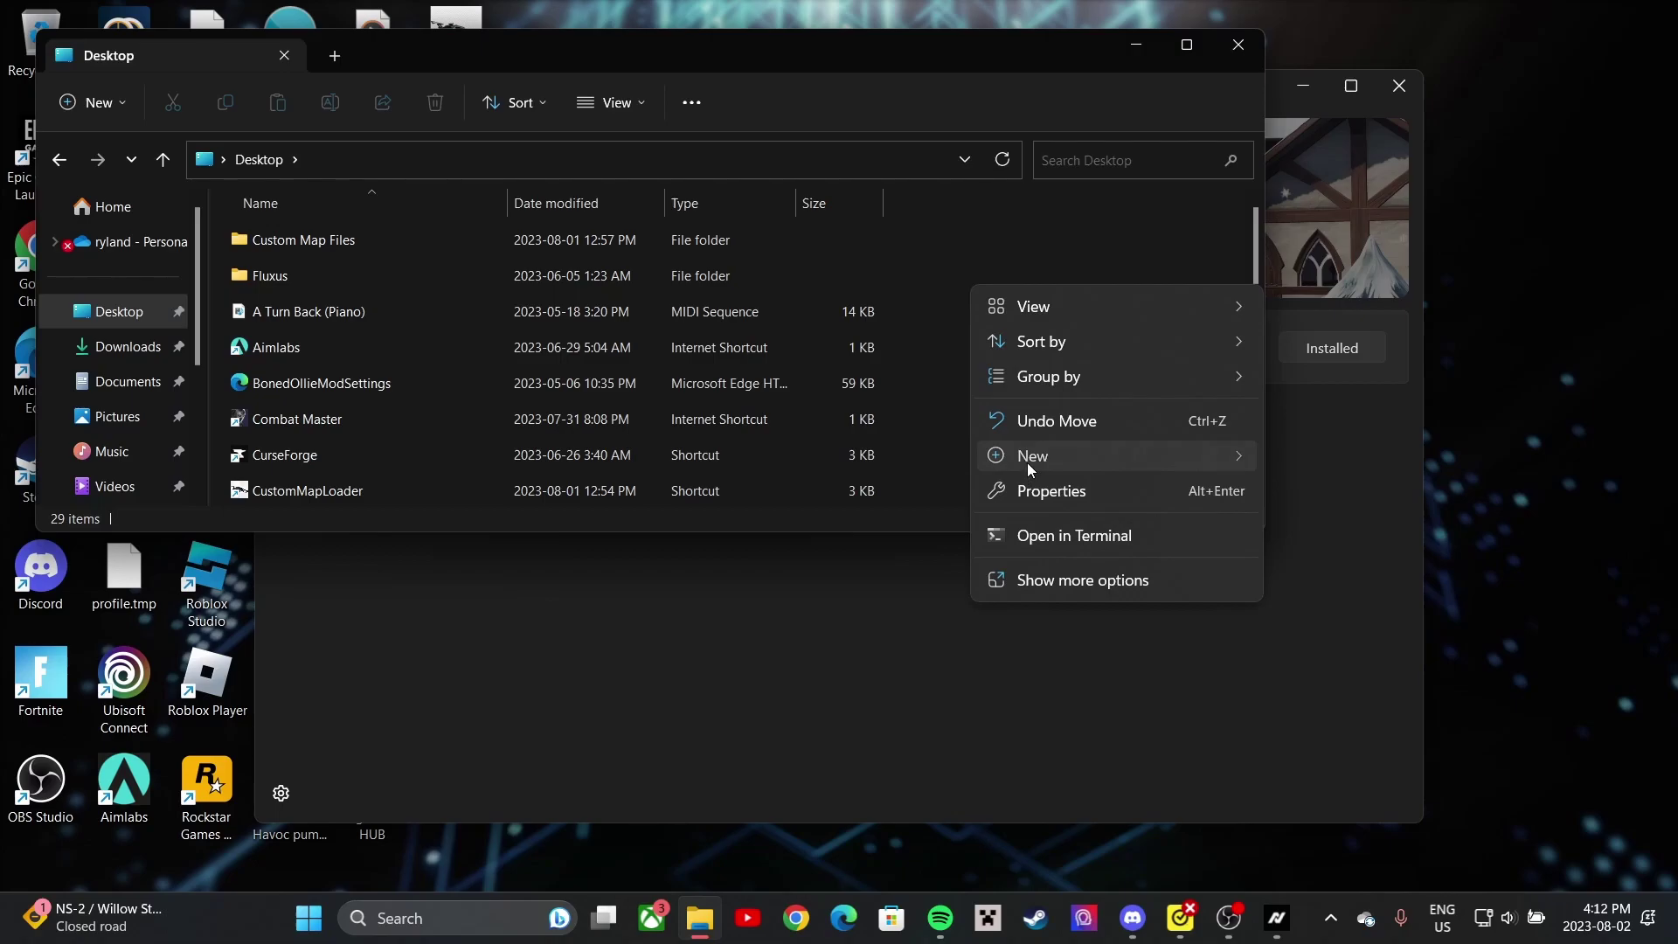
{"action": "mouse_move", "coordinate": [1026, 463]}
{"action": "left_click", "coordinate": [1334, 465]}
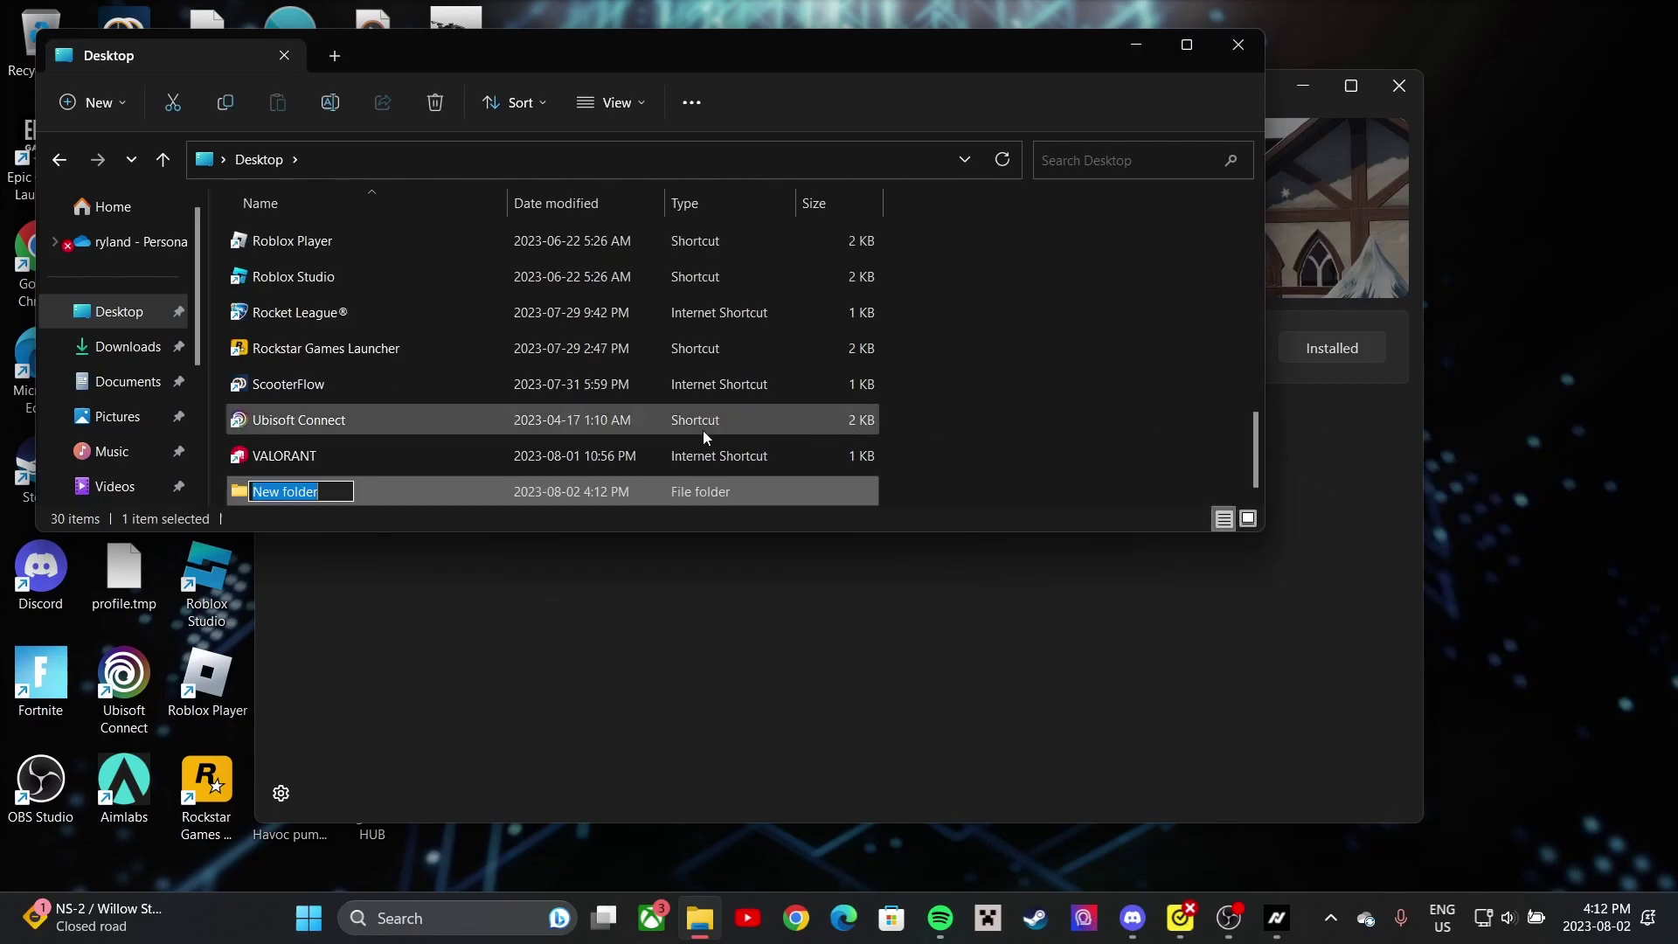
{"action": "key", "text": "BackSpace"}
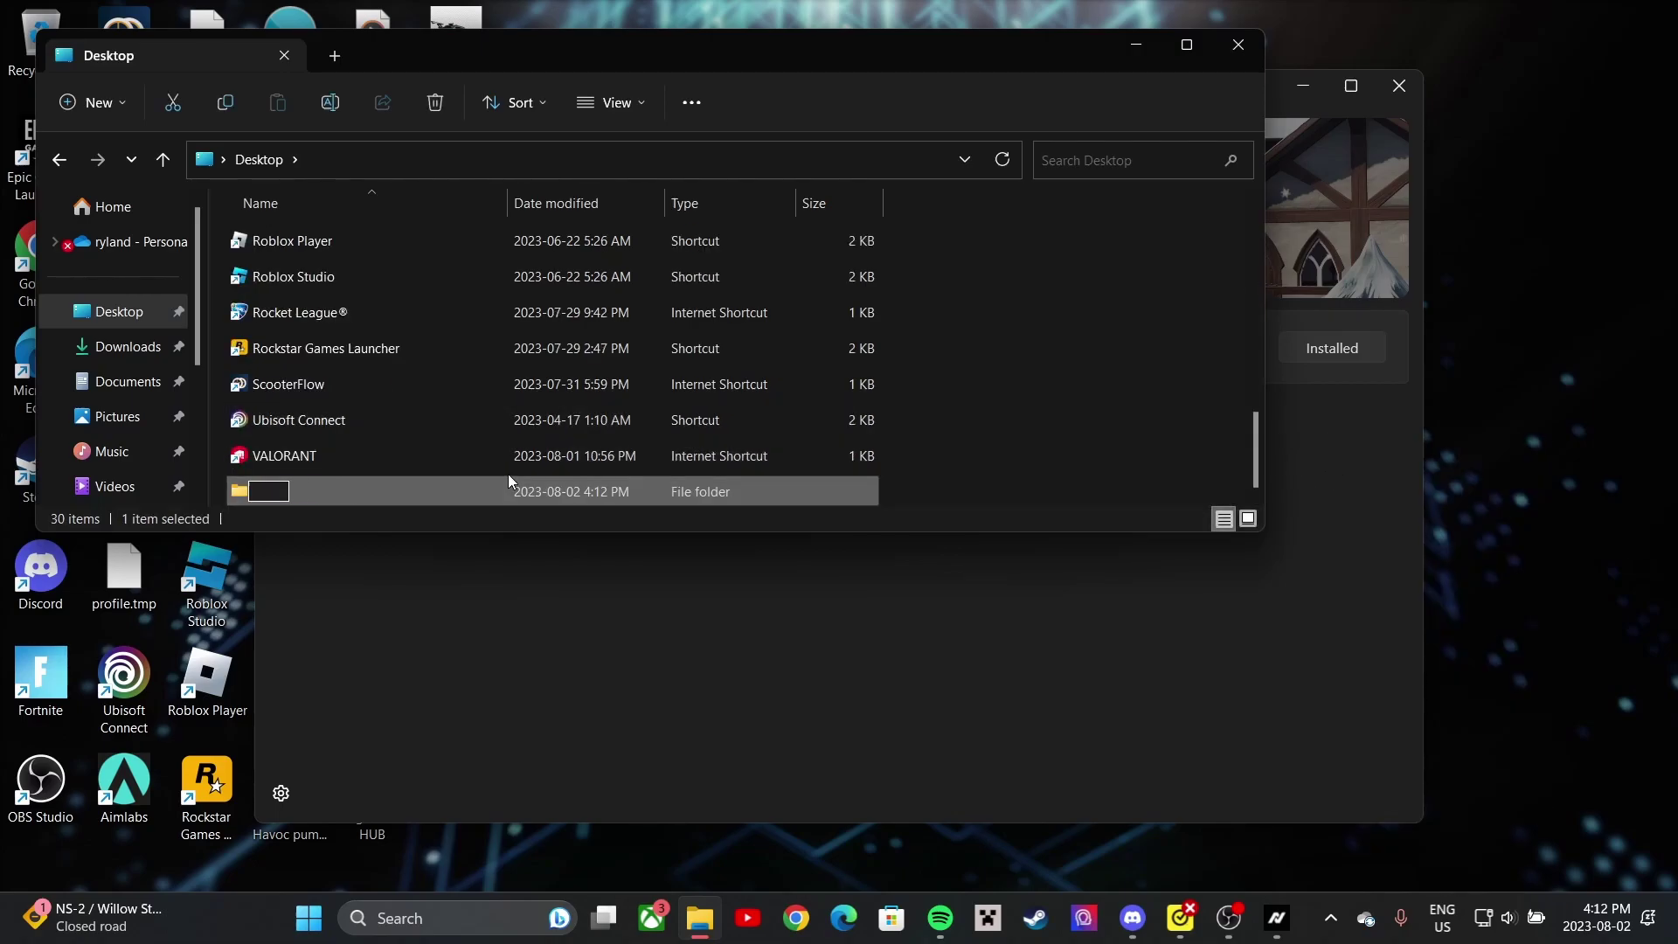
{"action": "type", "text": "7.40"}
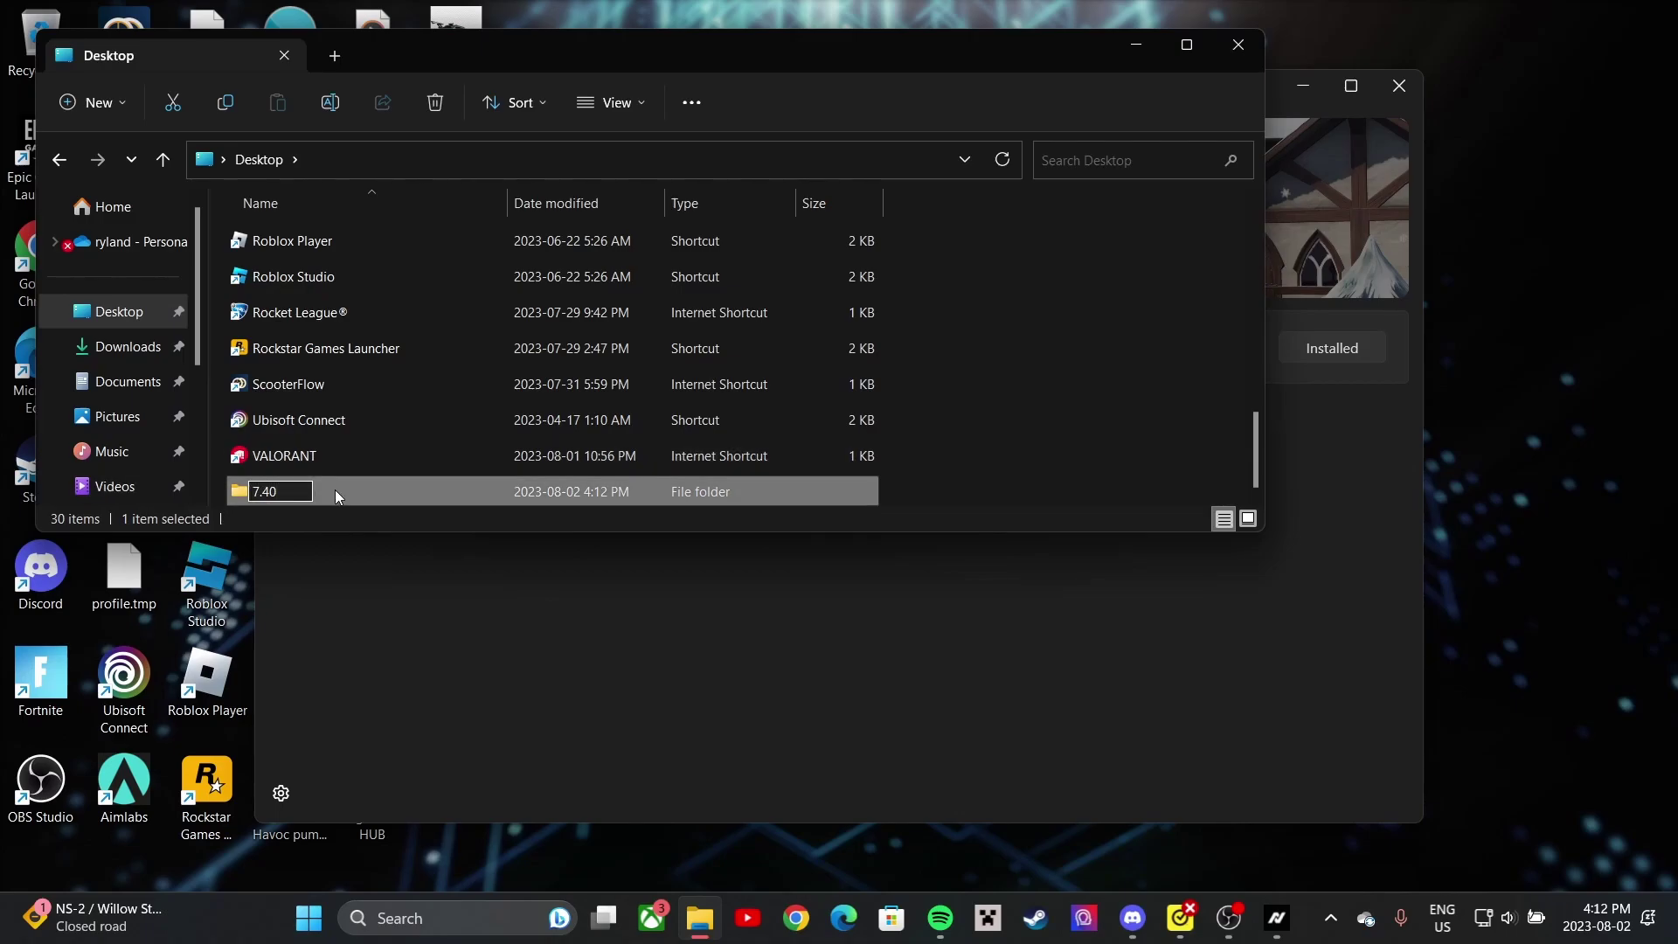
{"action": "key", "text": "ctrl+a"}
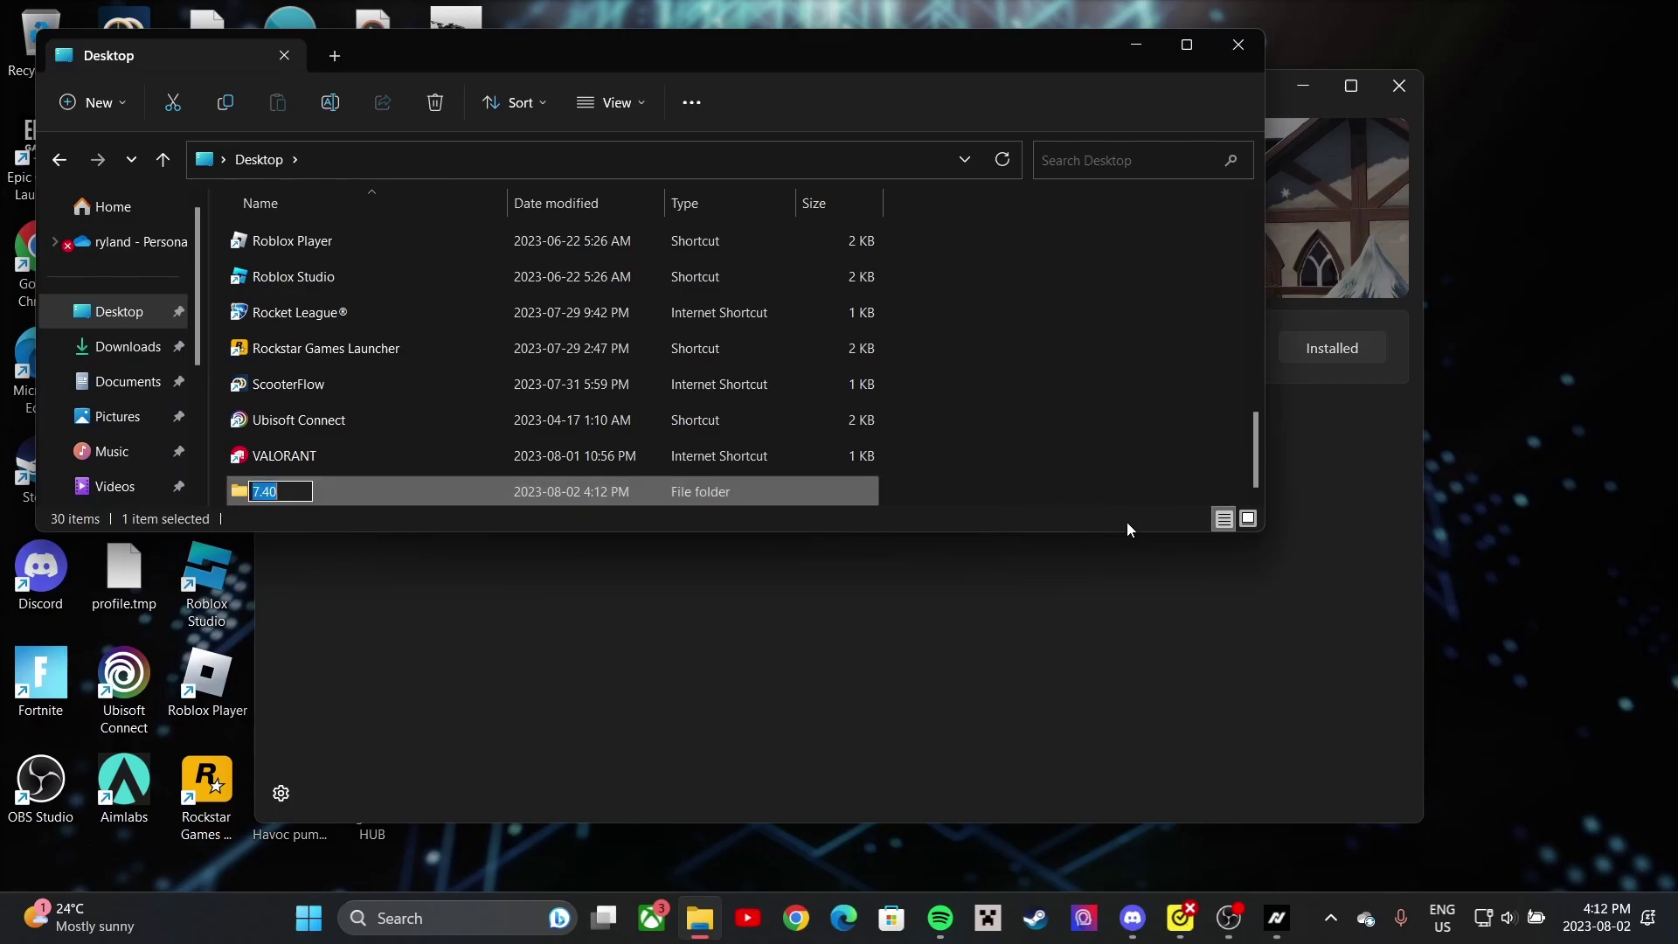
{"action": "right_click", "coordinate": [510, 489]}
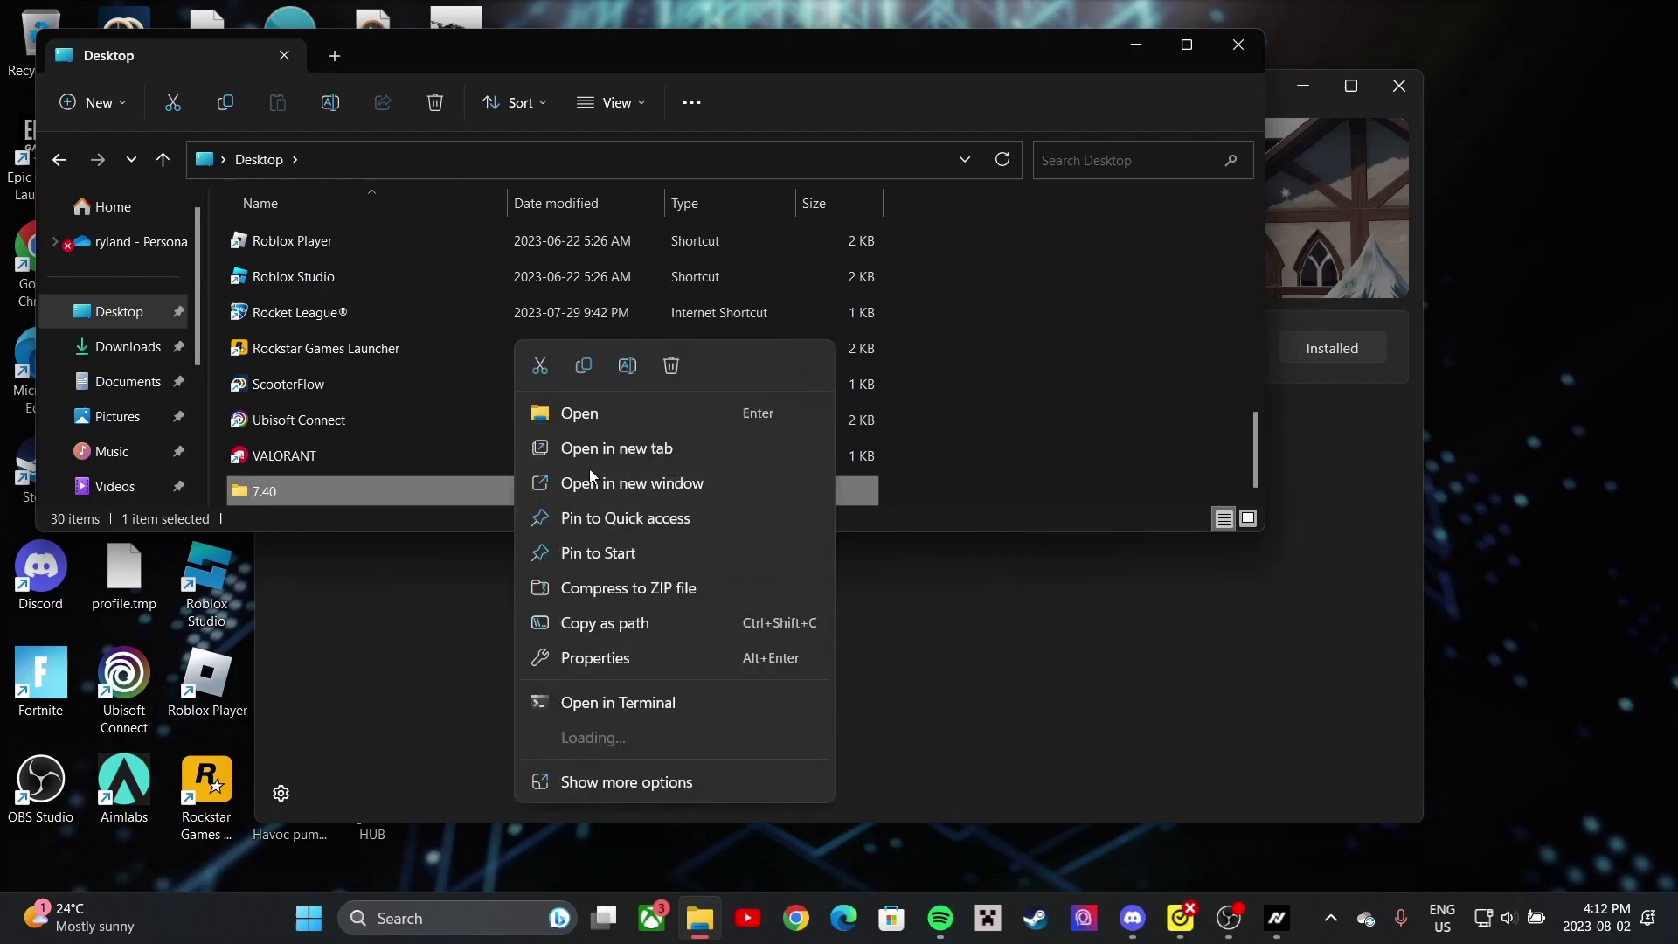
{"action": "left_click", "coordinate": [670, 366]}
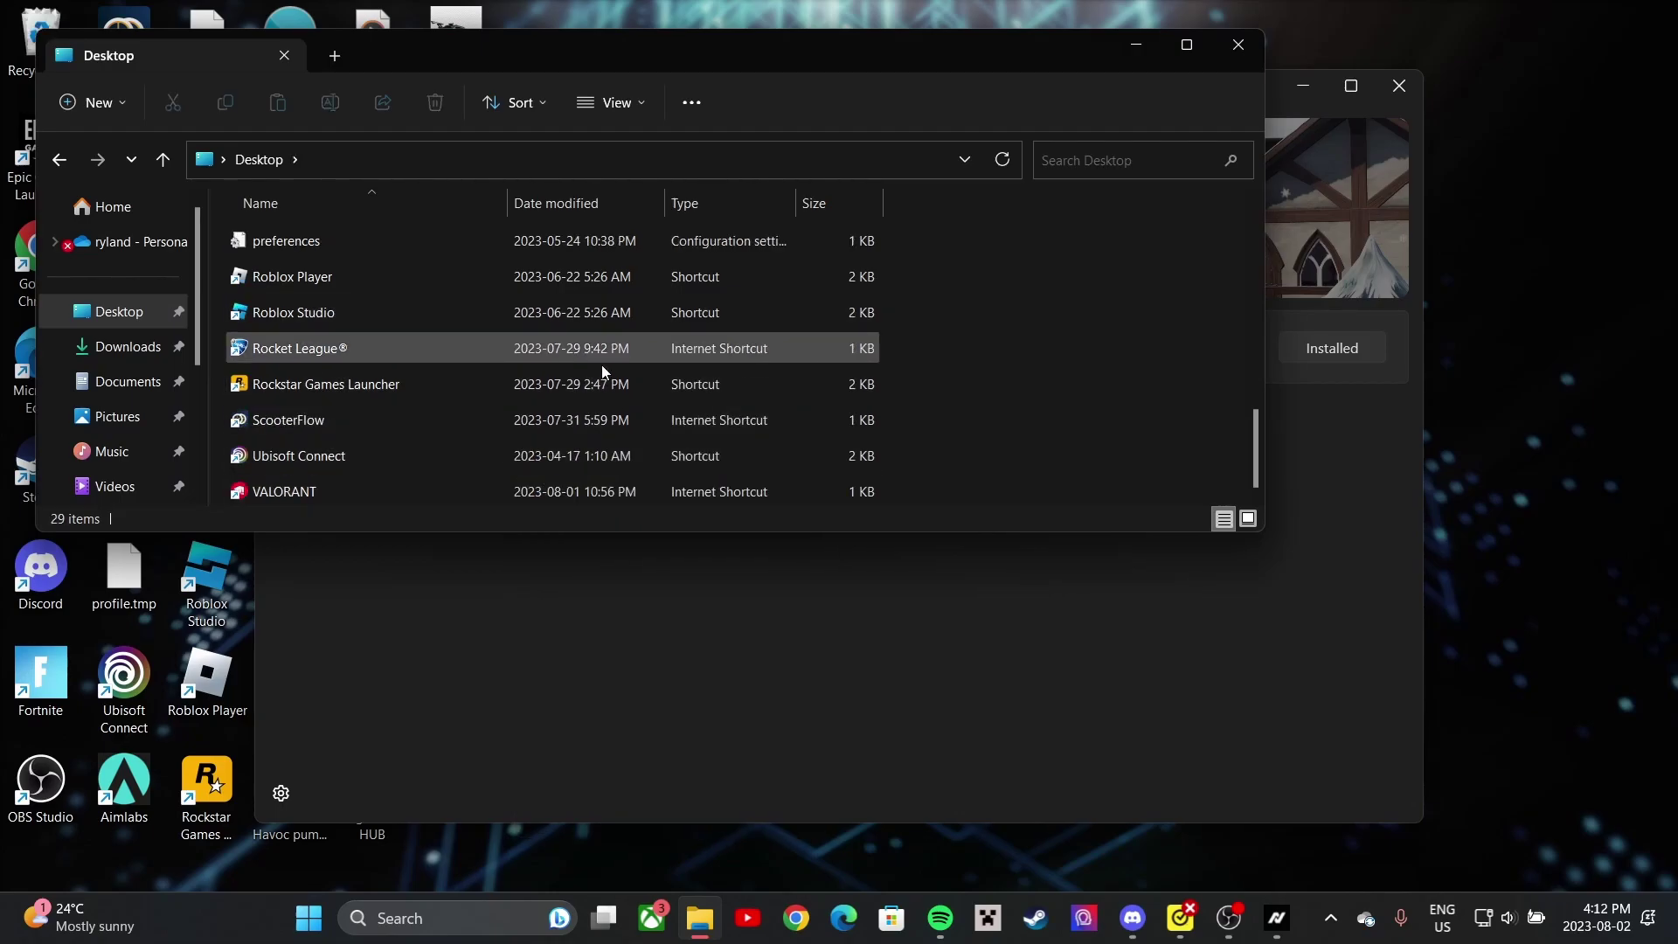
- Check the Nova 7.40 folder in Downloads (40.3 GB), then minimize Explorer and Nova Launcher
{"action": "scroll", "coordinate": [472, 305], "scroll_direction": "down", "scroll_amount": 3}
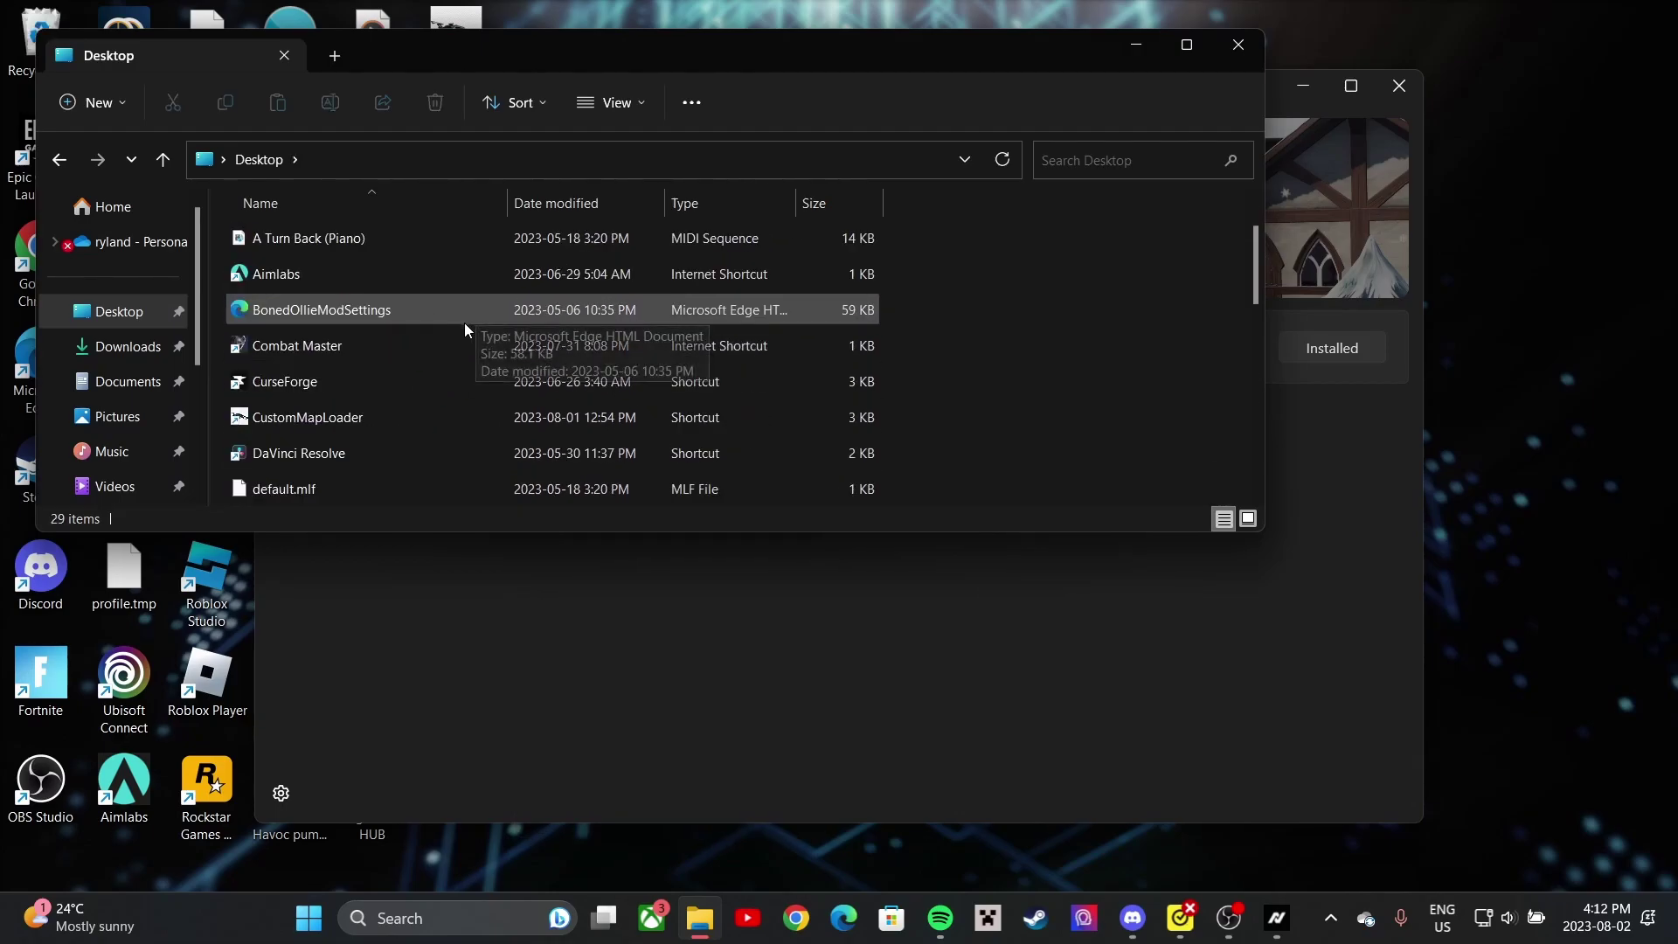
{"action": "scroll", "coordinate": [522, 349], "scroll_direction": "down", "scroll_amount": 4}
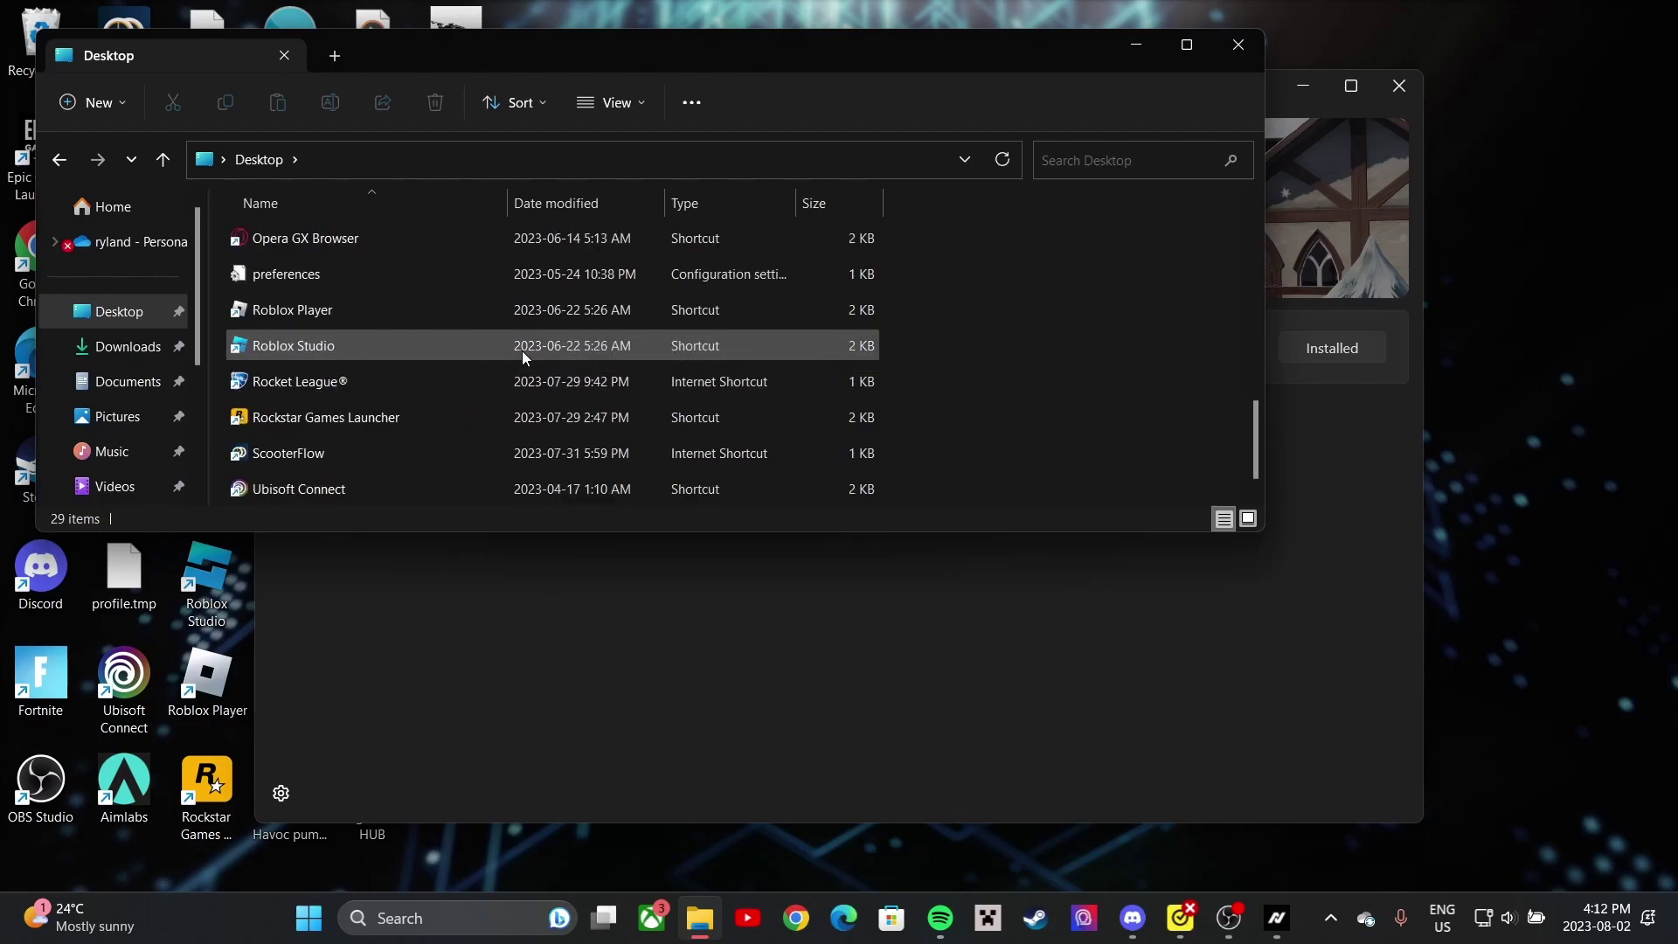
{"action": "scroll", "coordinate": [522, 349], "scroll_direction": "down", "scroll_amount": 1}
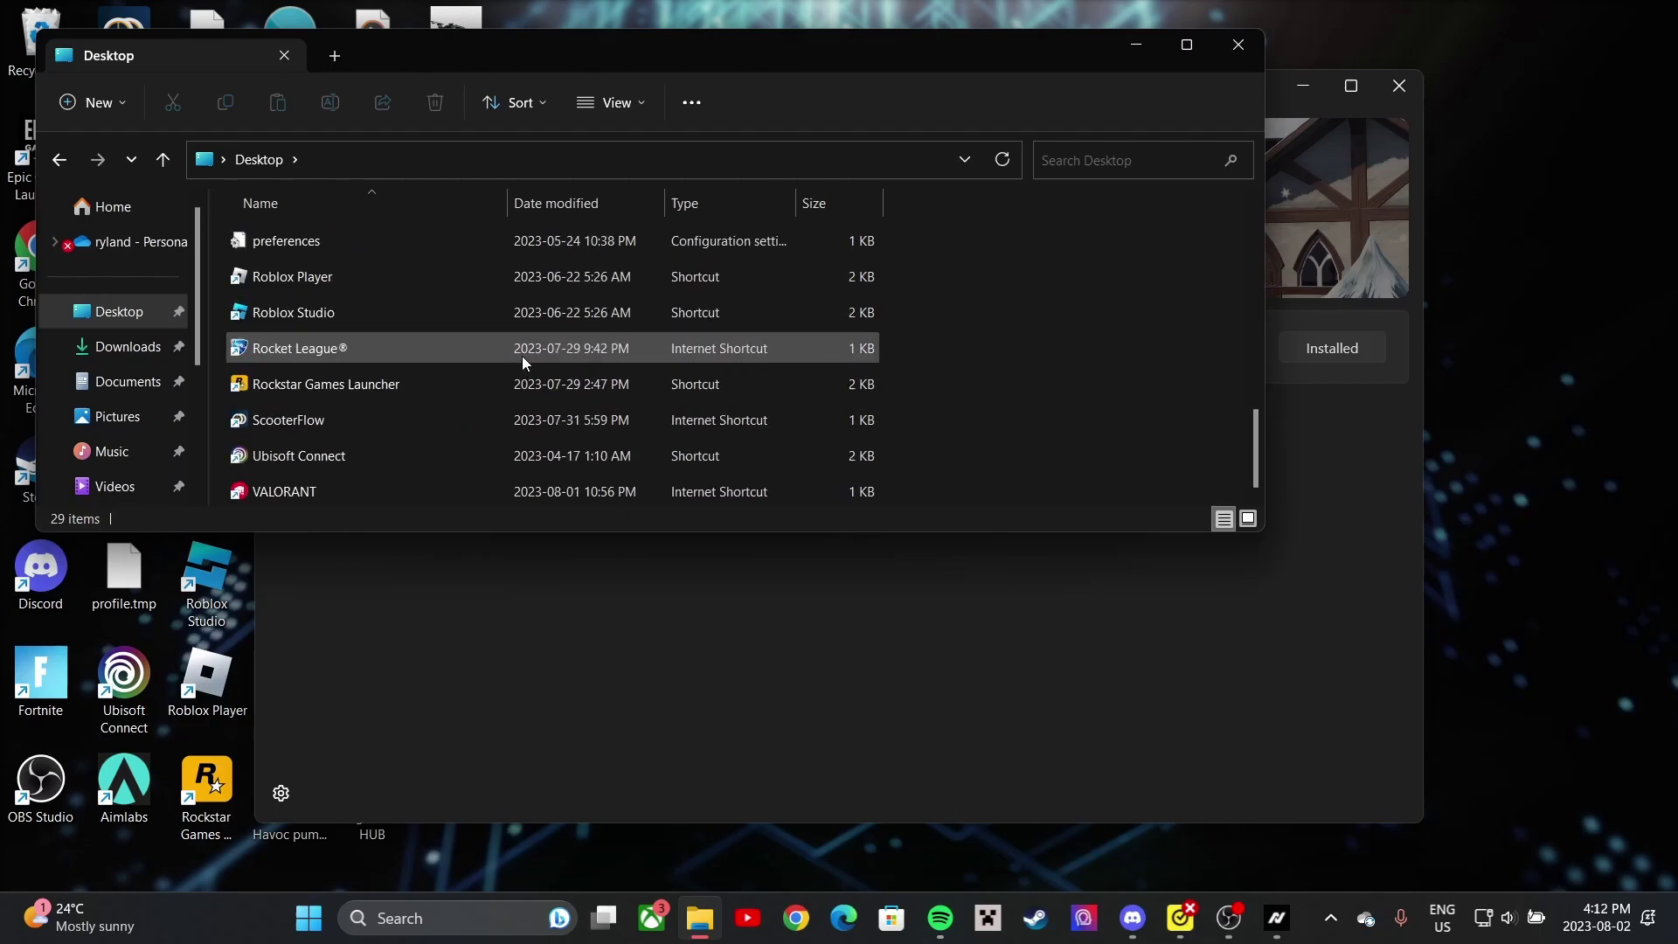
{"action": "left_click", "coordinate": [127, 347]}
{"action": "mouse_move", "coordinate": [338, 437]}
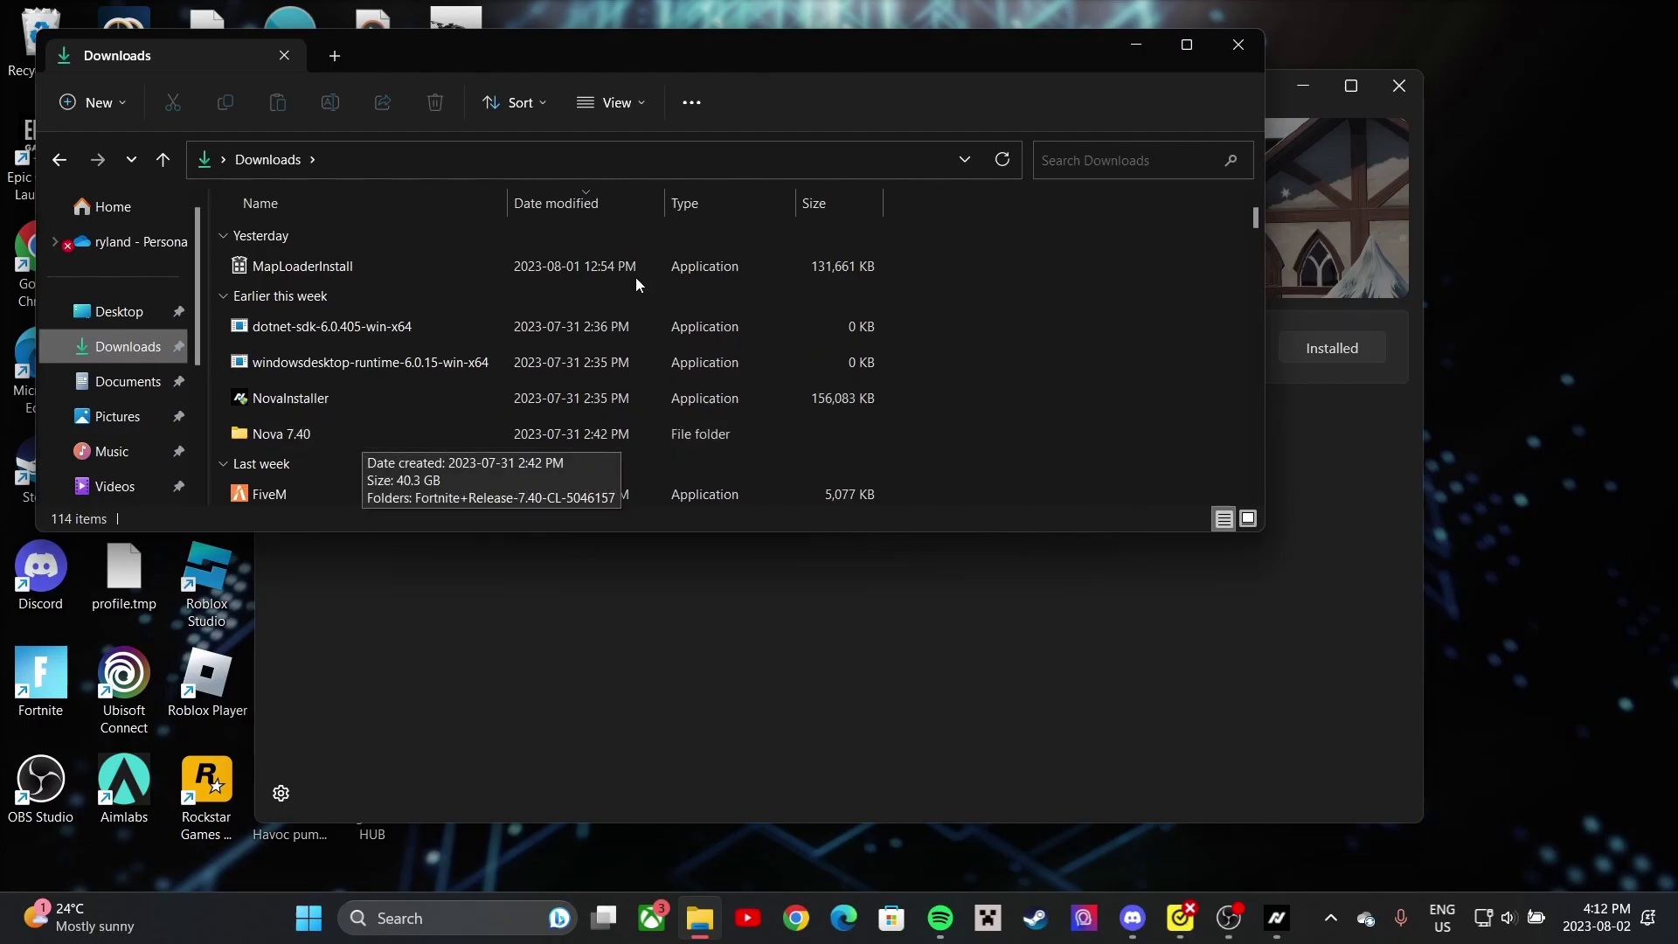
{"action": "left_click", "coordinate": [1120, 41]}
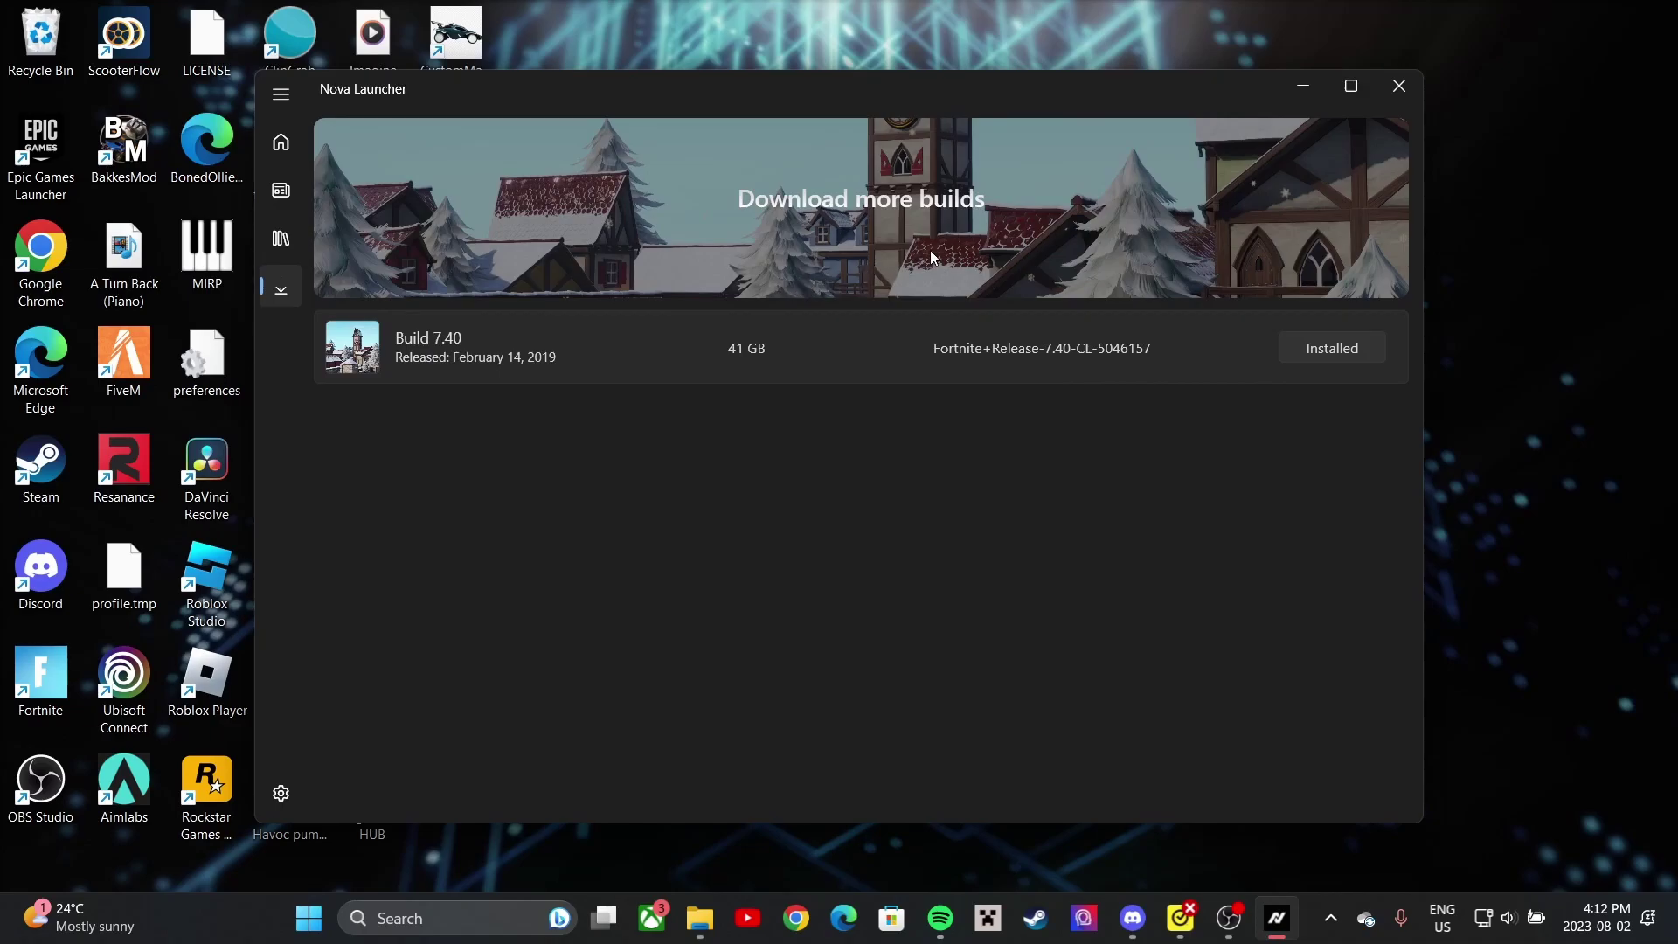
{"action": "left_click", "coordinate": [1303, 93]}
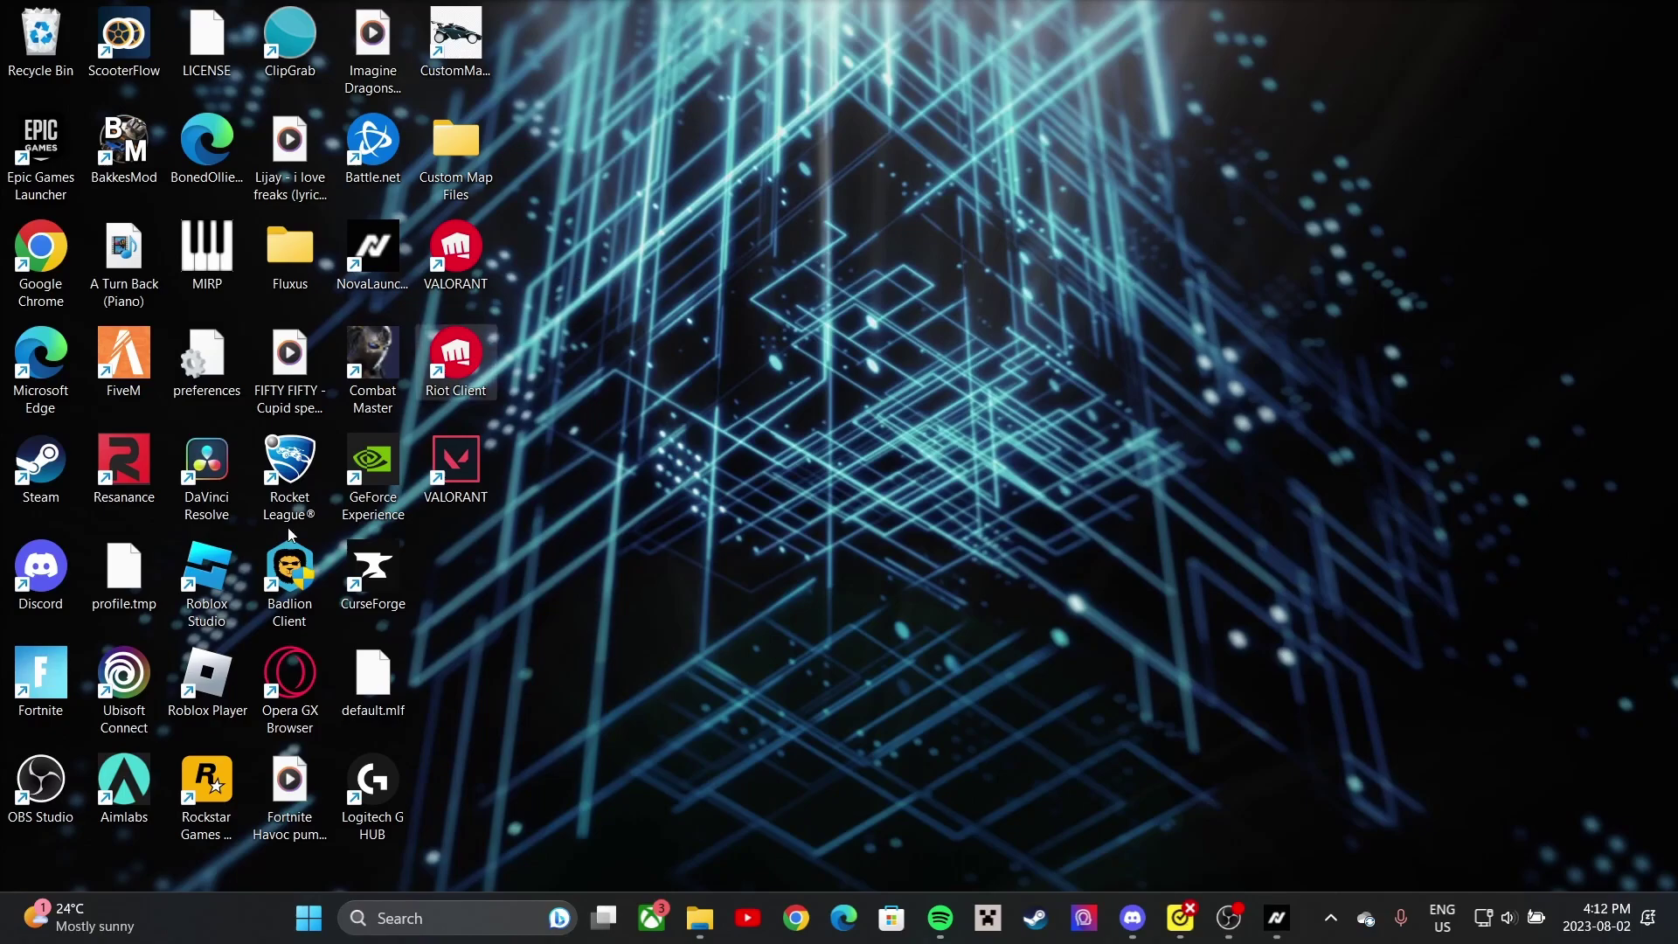
- Restore Nova Launcher and browse its News and Library pages
{"action": "left_click", "coordinate": [1276, 917]}
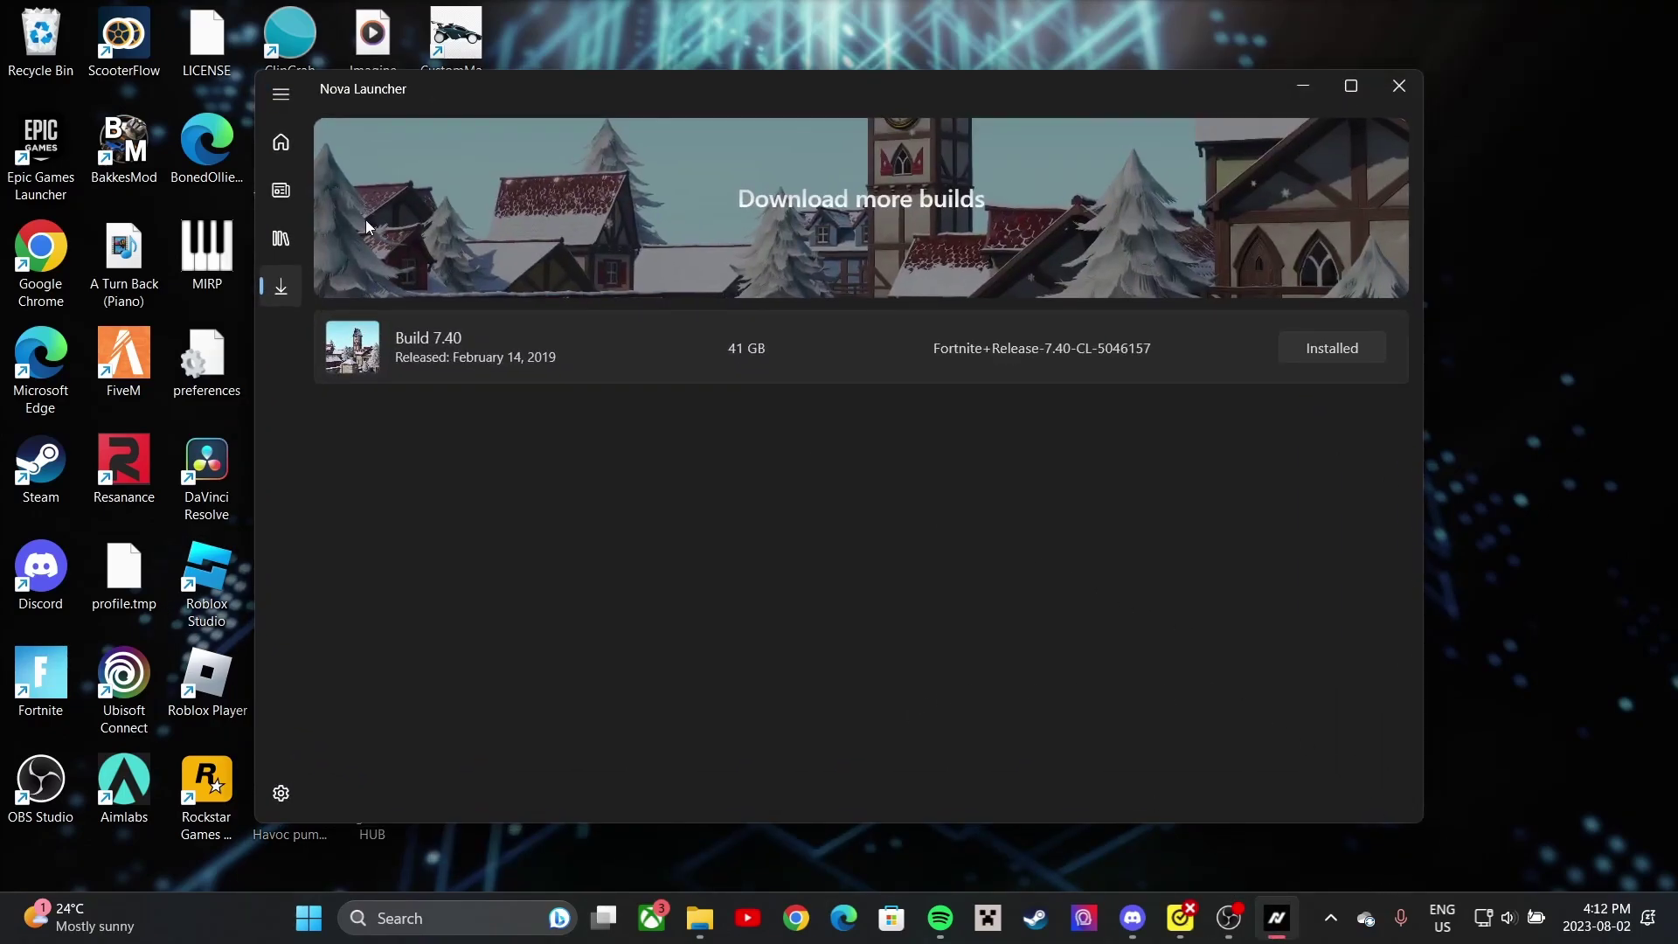
{"action": "left_click", "coordinate": [282, 185]}
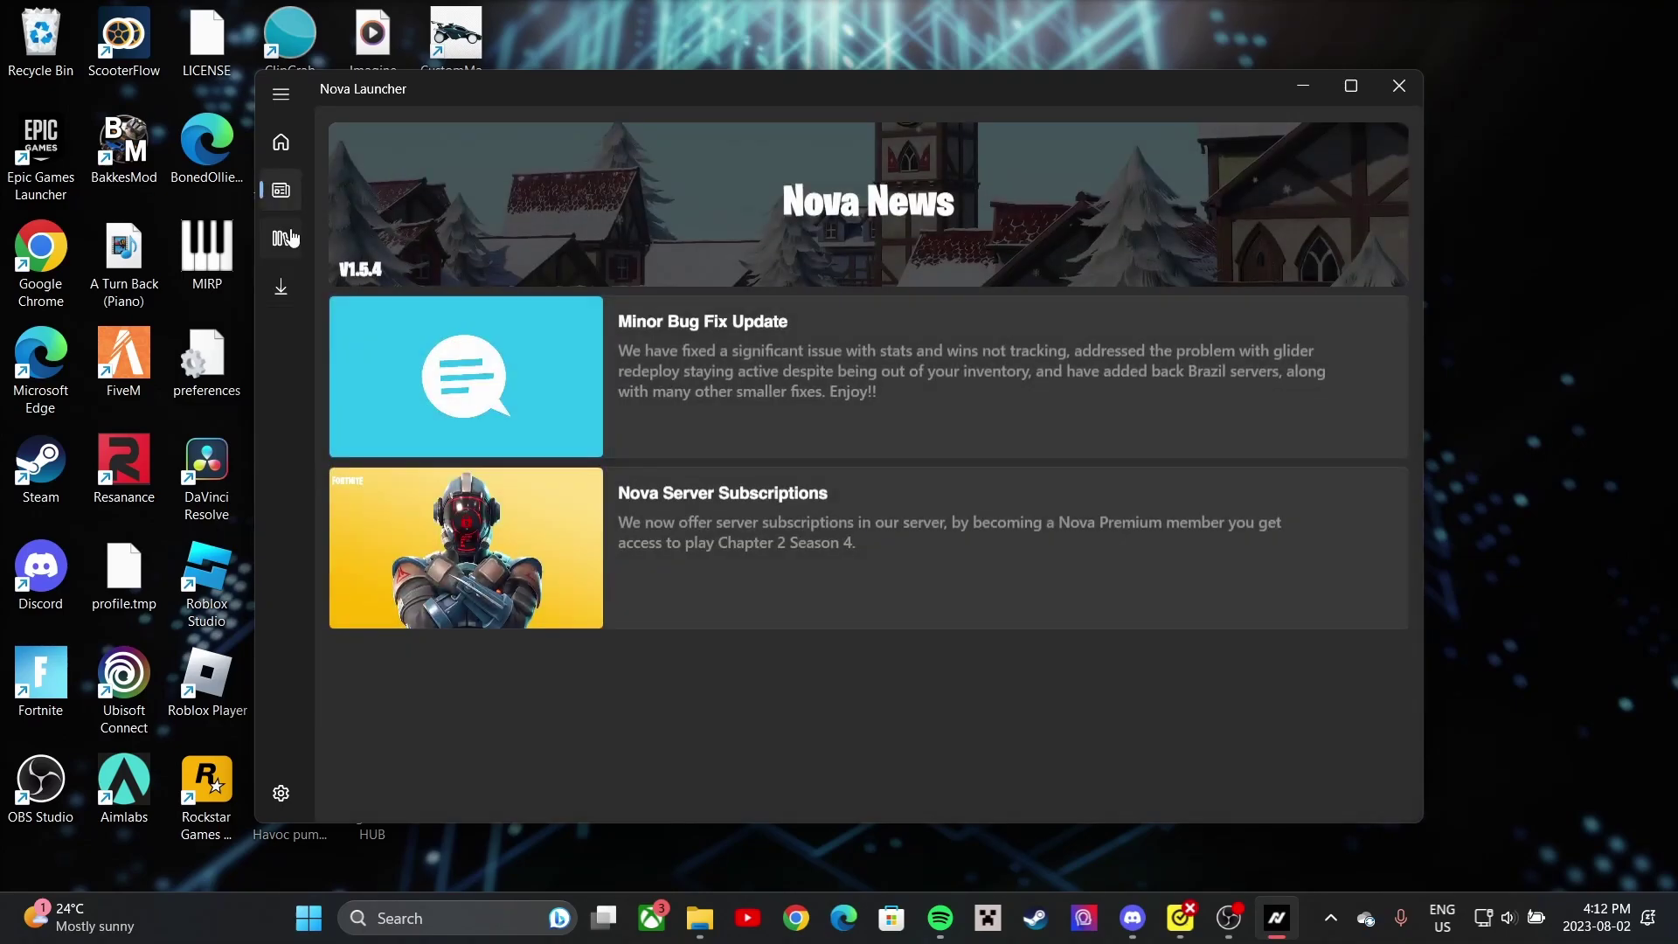
{"action": "left_click", "coordinate": [291, 238]}
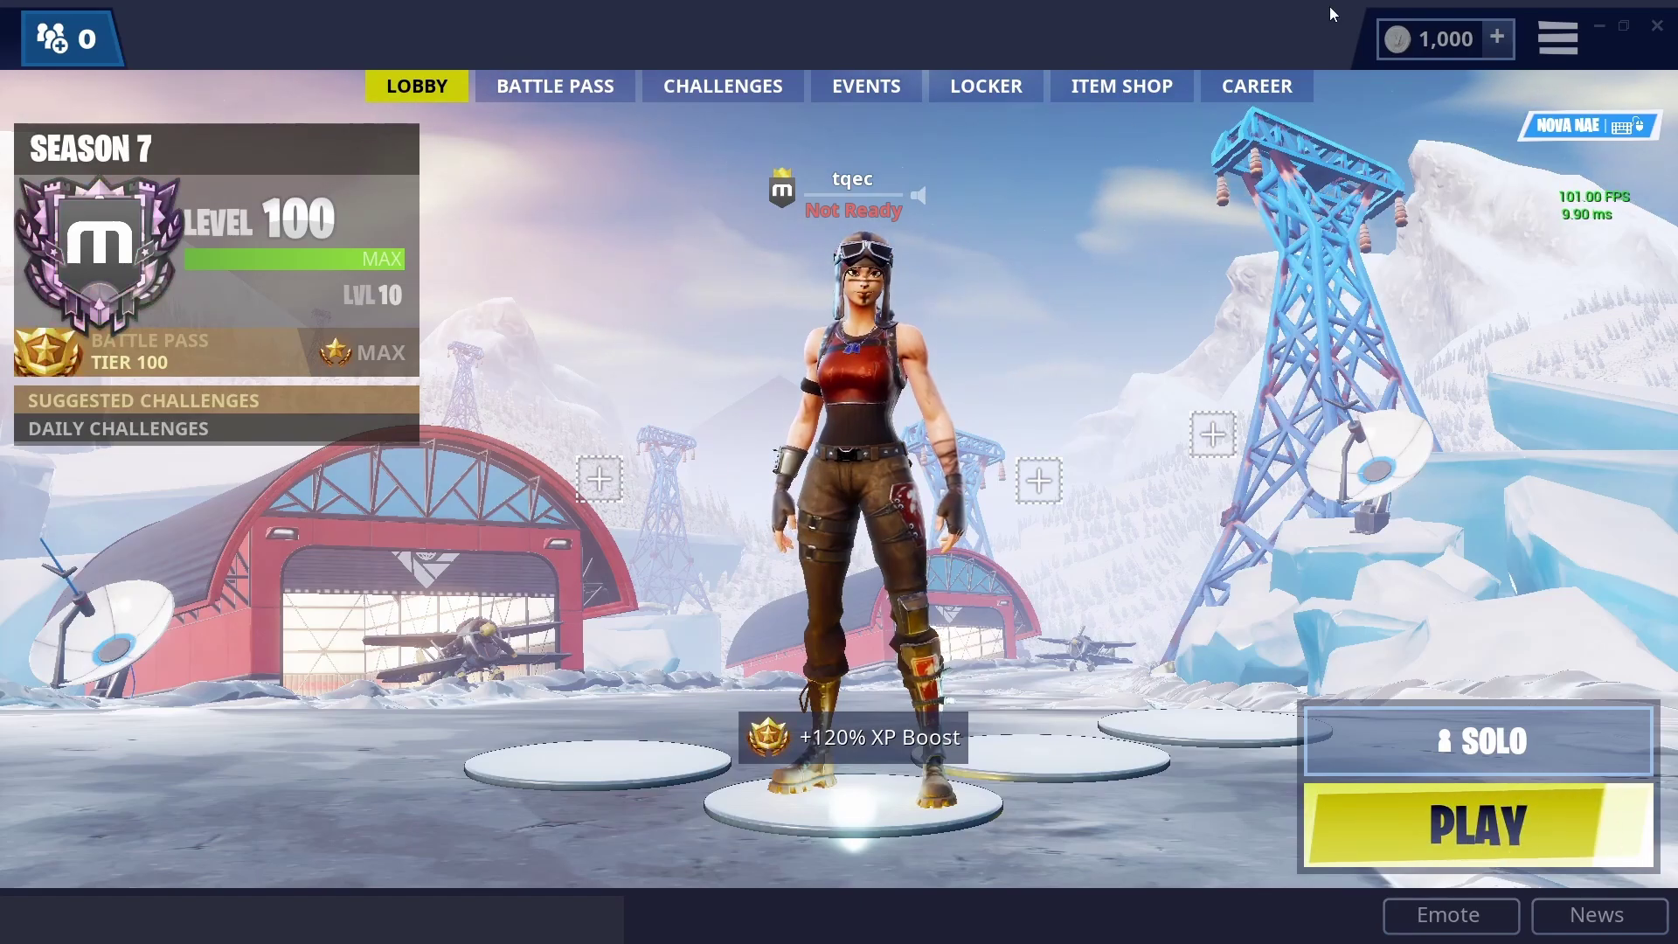
- Browse the Locker's outfit and emote choices without changing them
{"action": "left_click", "coordinate": [981, 88]}
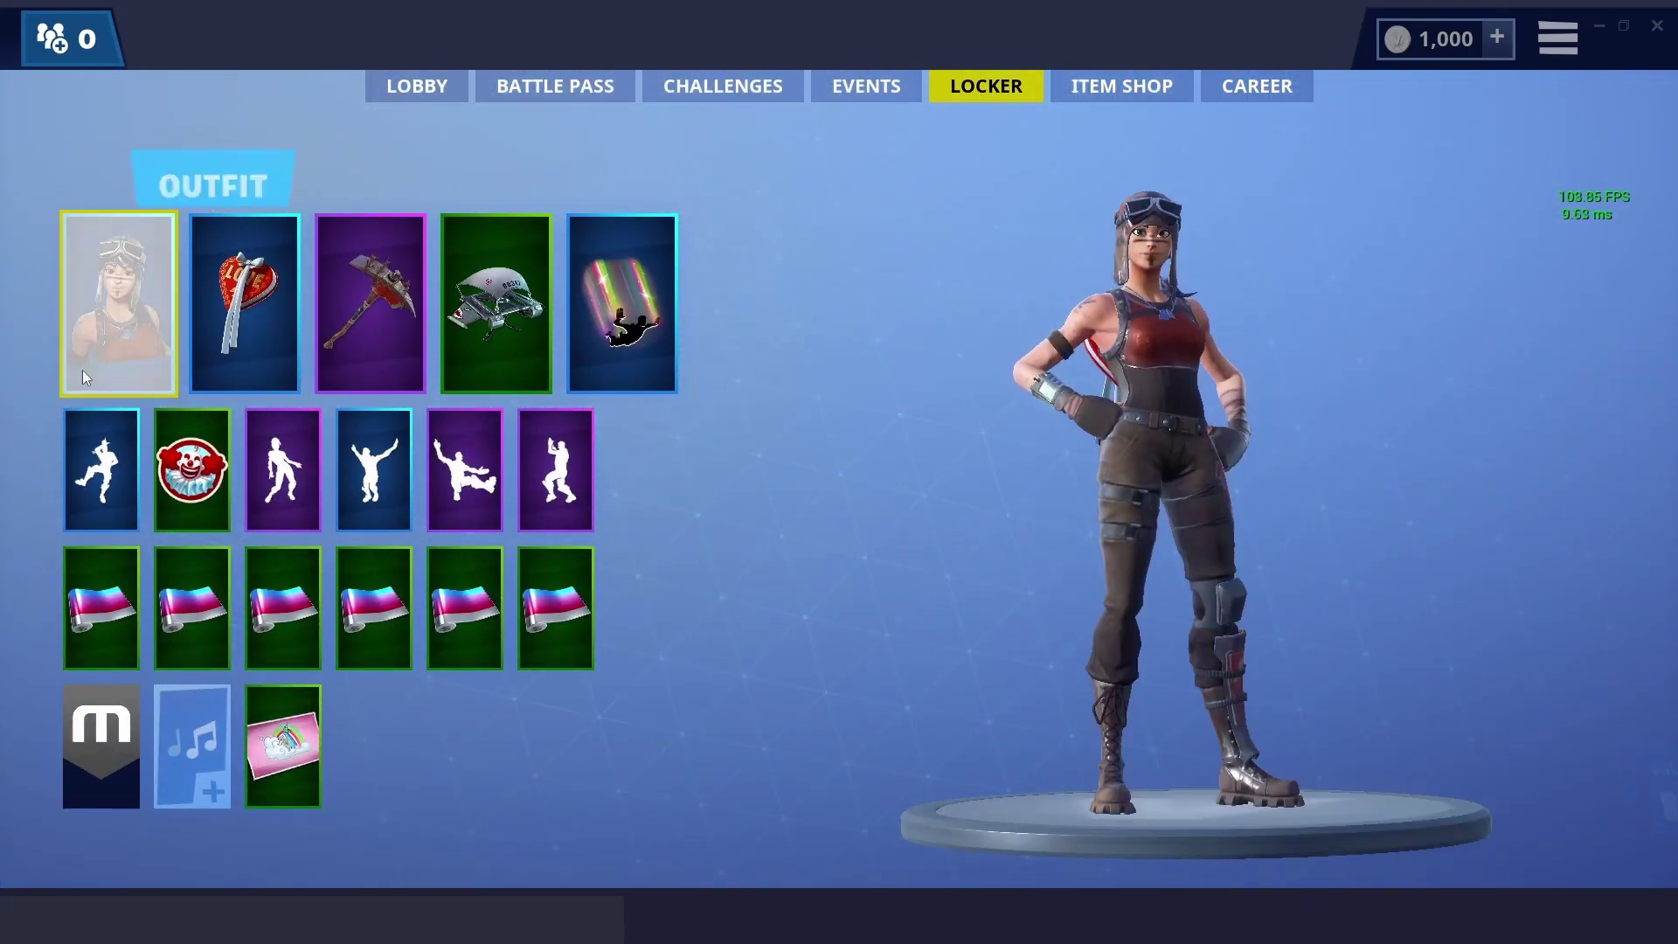
{"action": "left_click", "coordinate": [82, 369]}
{"action": "scroll", "coordinate": [529, 594], "scroll_direction": "down", "scroll_amount": 5}
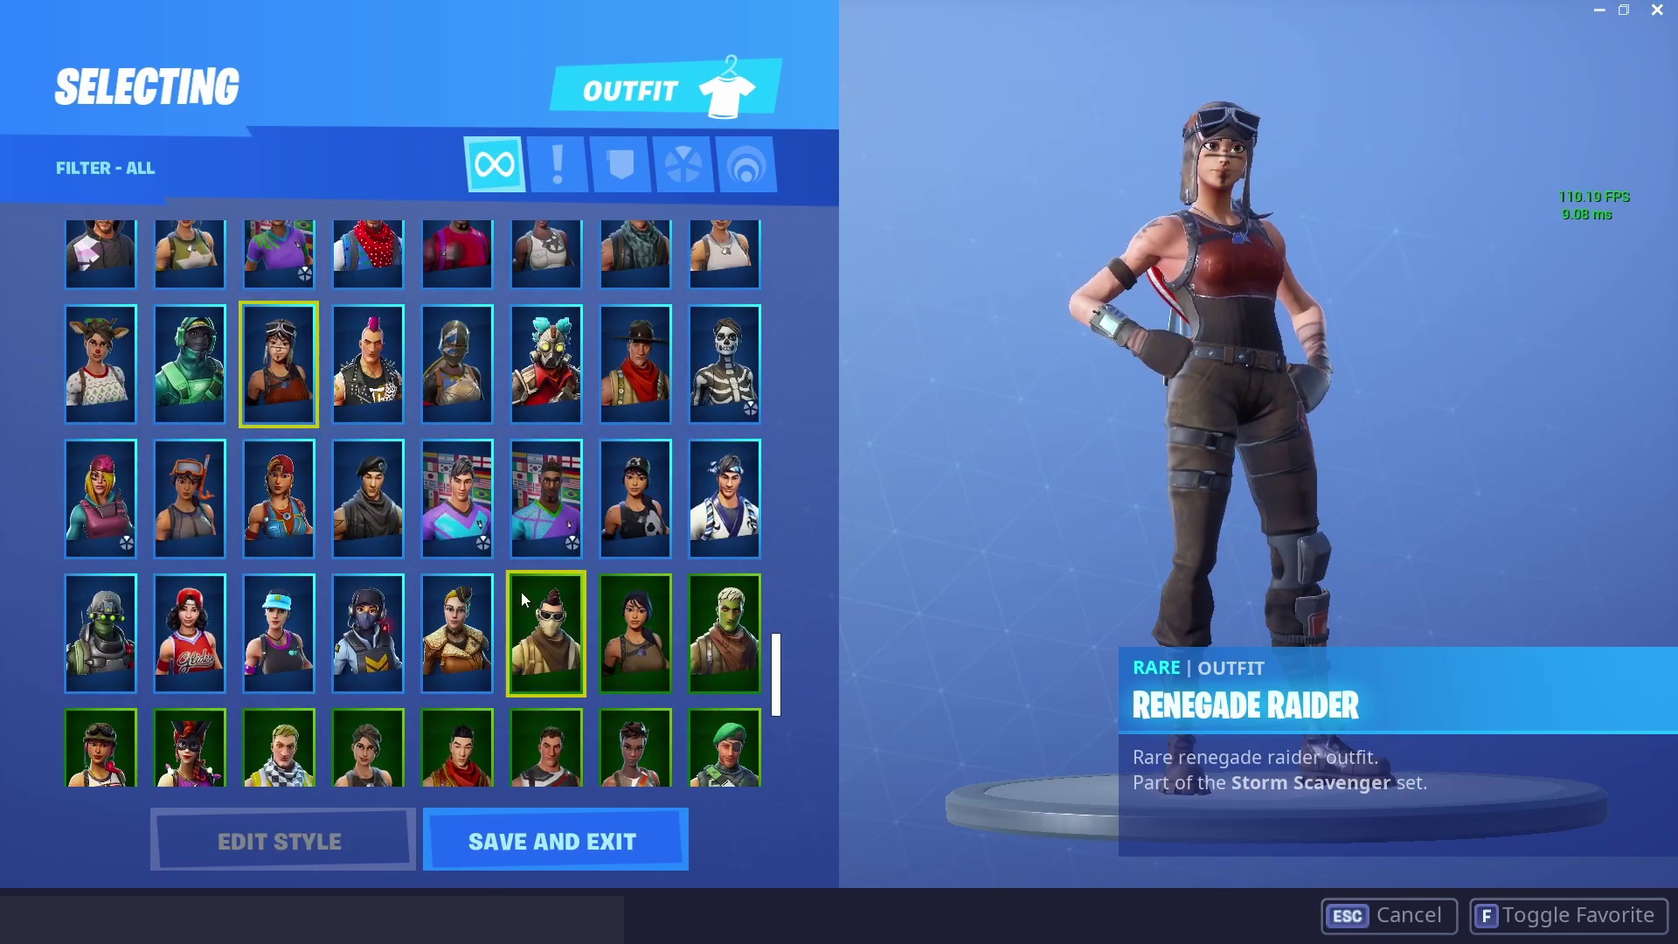
{"action": "scroll", "coordinate": [535, 594], "scroll_direction": "up", "scroll_amount": 4}
{"action": "scroll", "coordinate": [542, 594], "scroll_direction": "up", "scroll_amount": 5}
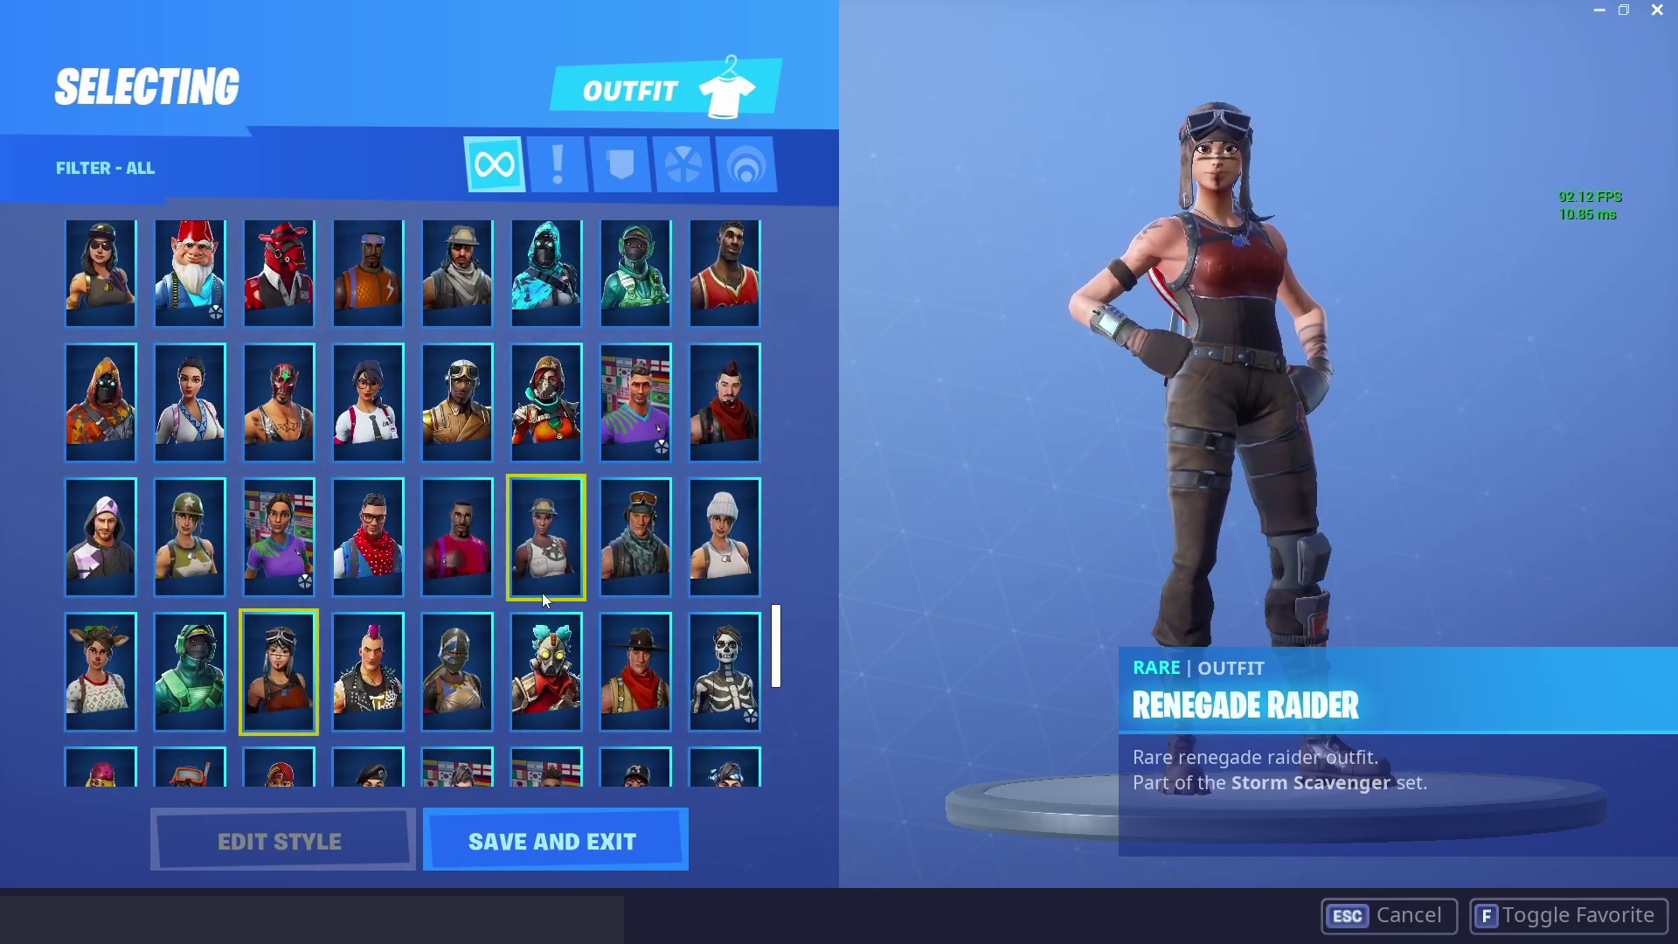
{"action": "scroll", "coordinate": [544, 592], "scroll_direction": "up", "scroll_amount": 5}
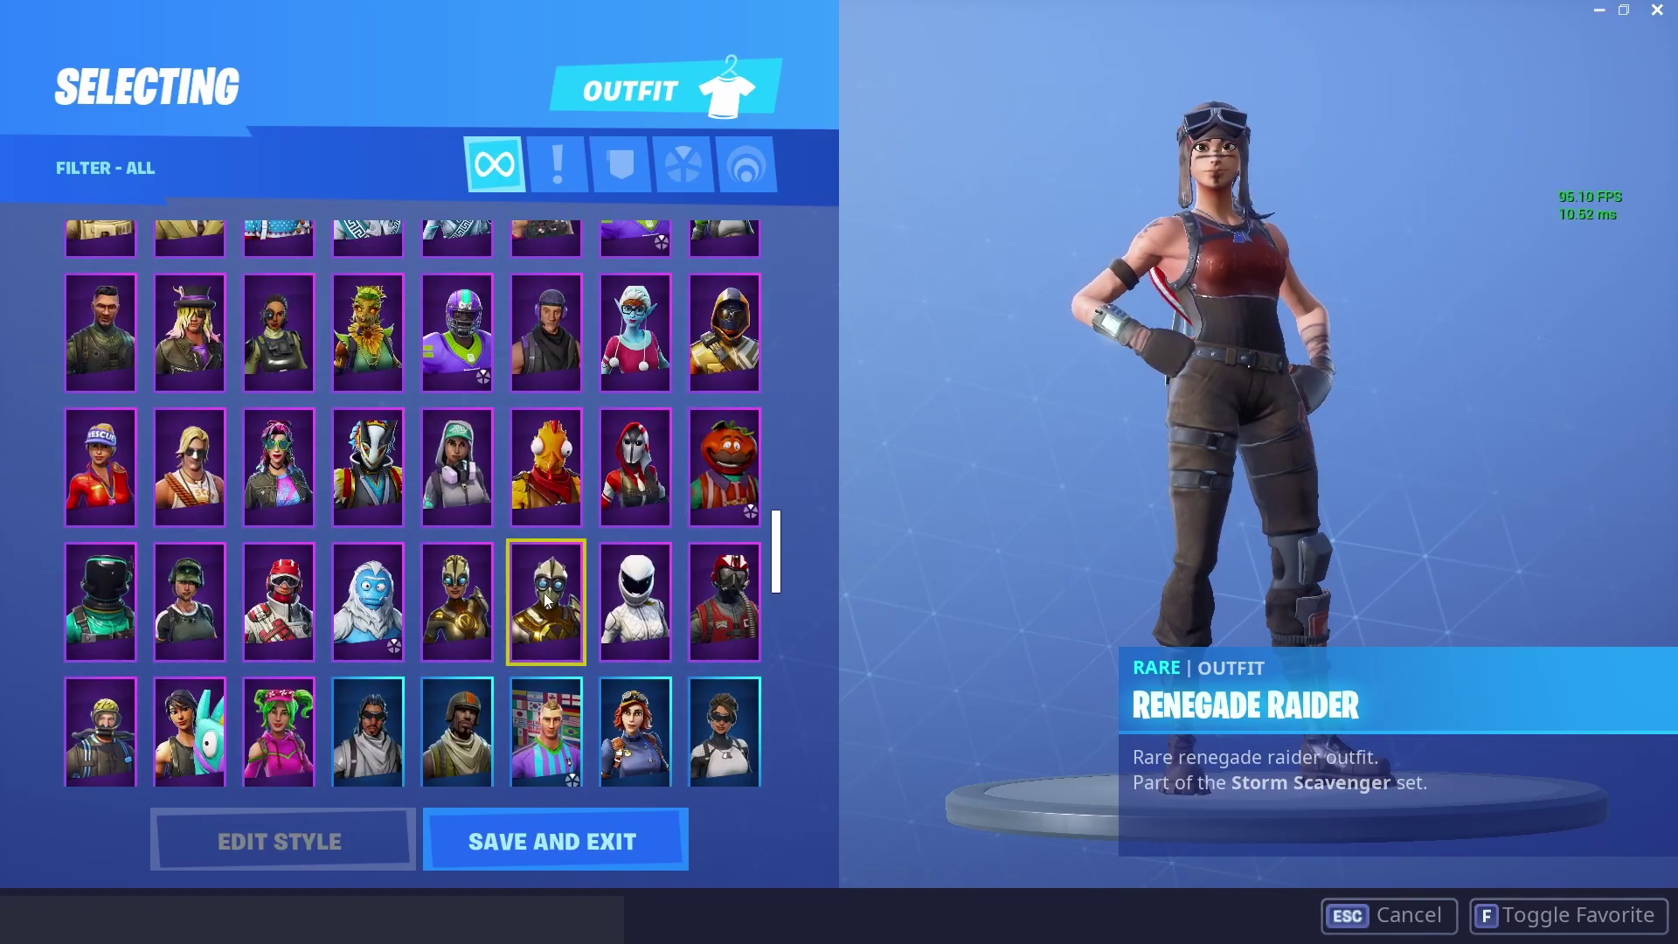
{"action": "key", "text": "Escape"}
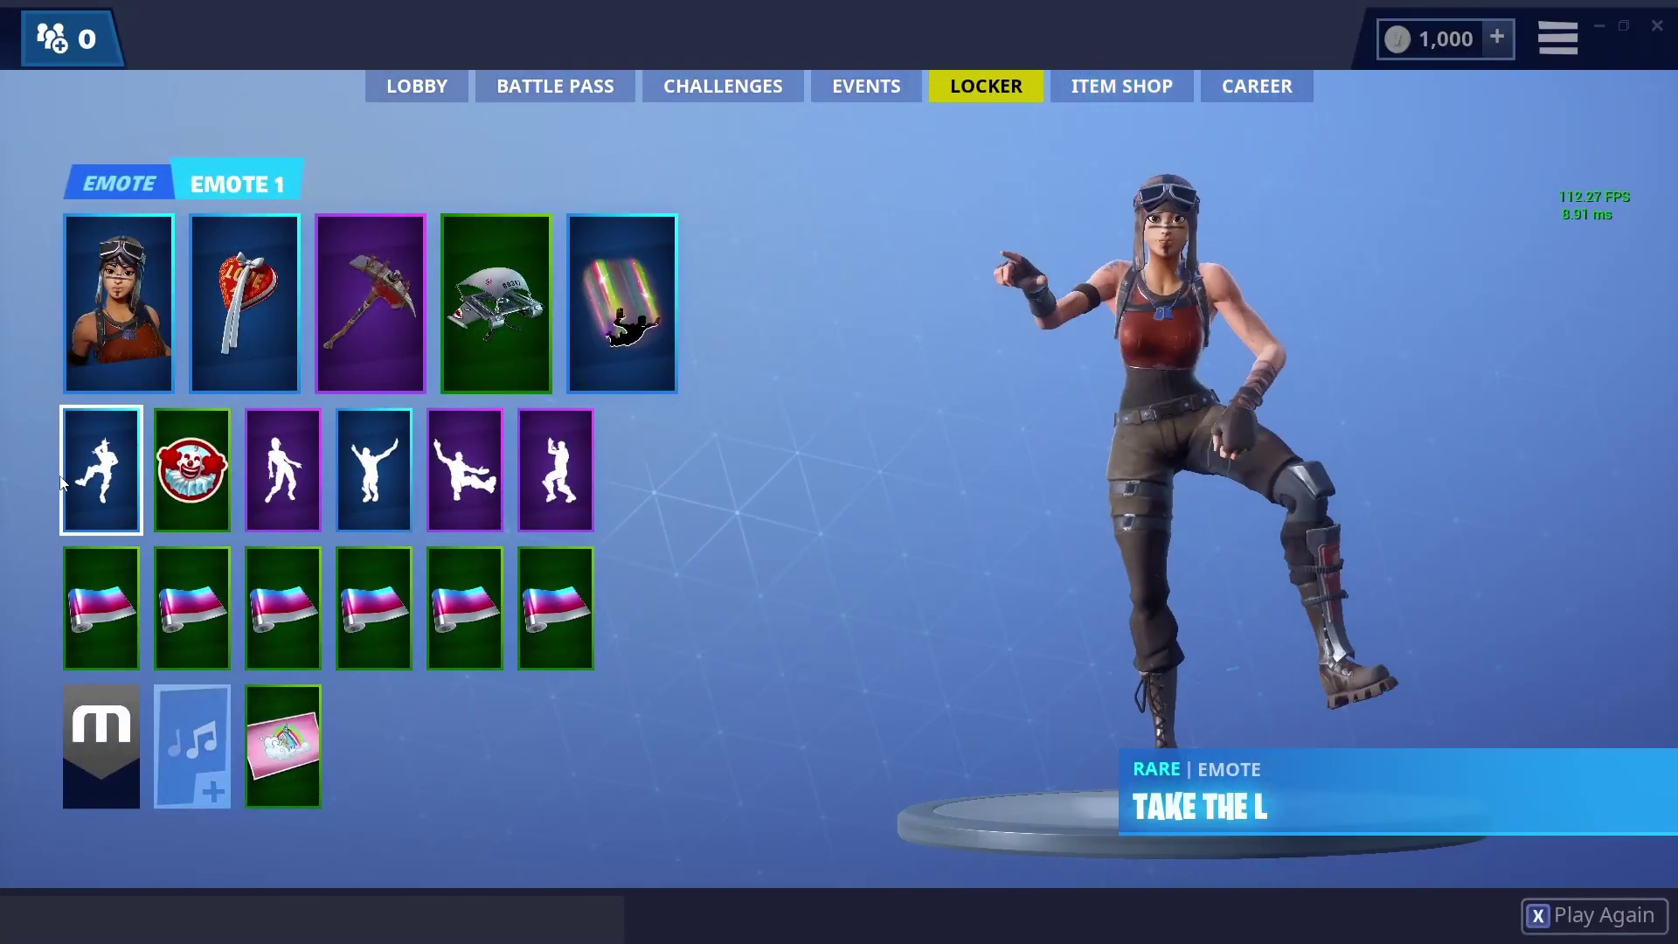
{"action": "left_click", "coordinate": [63, 481]}
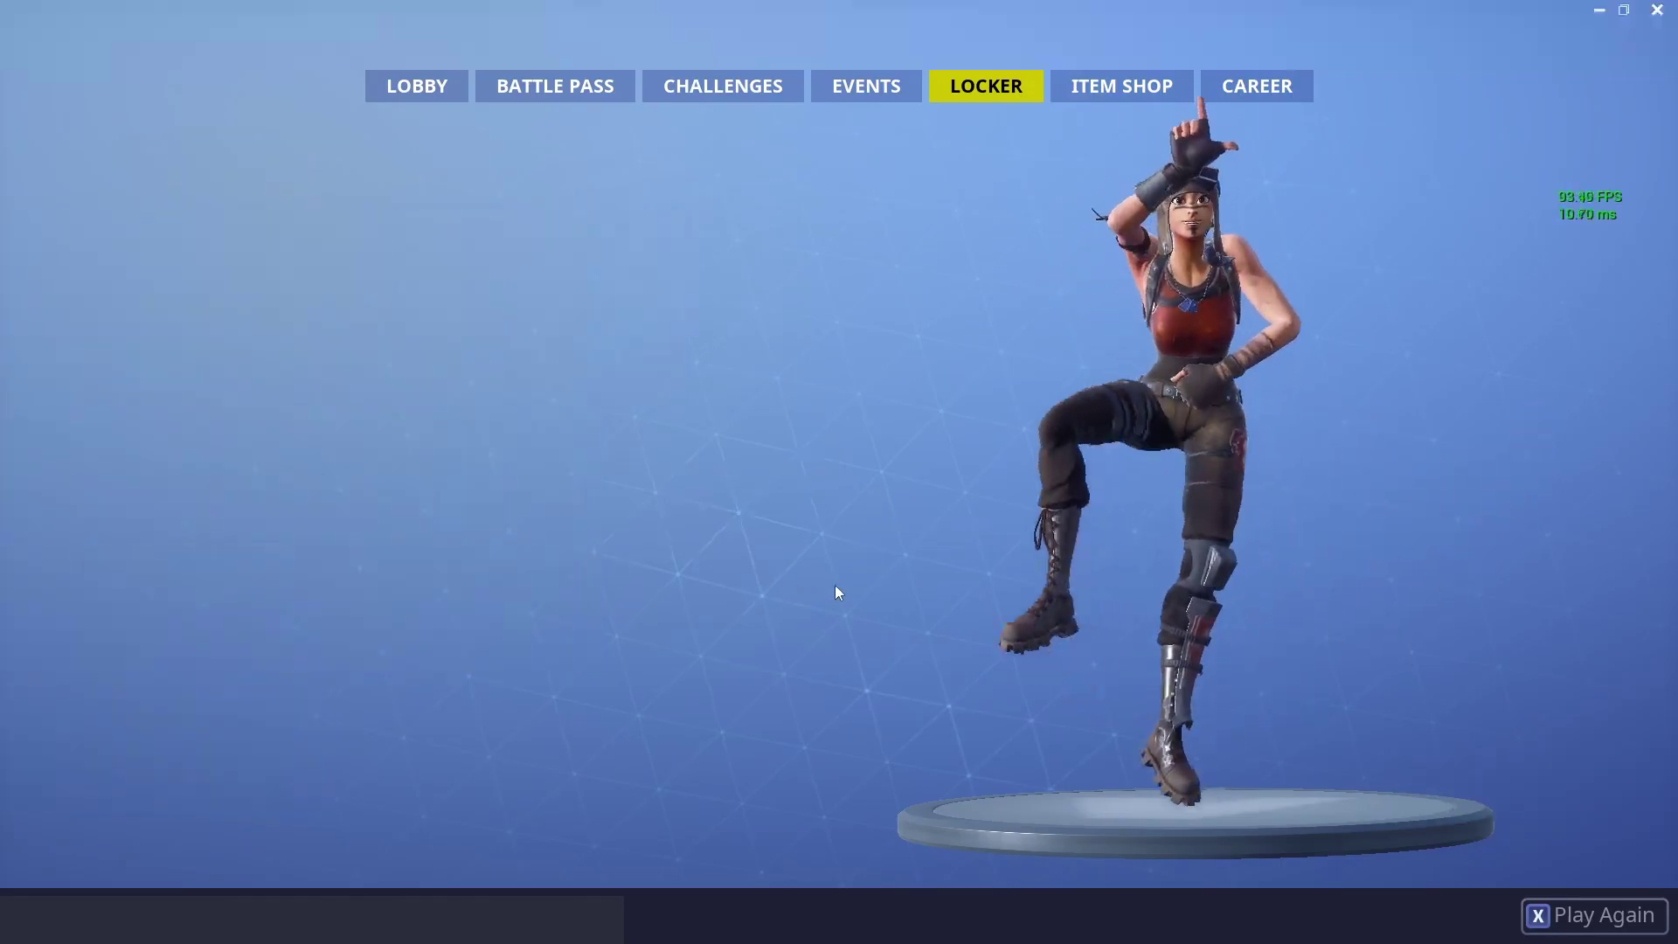
{"action": "scroll", "coordinate": [575, 537], "scroll_direction": "down", "scroll_amount": 5}
{"action": "key", "text": "Escape"}
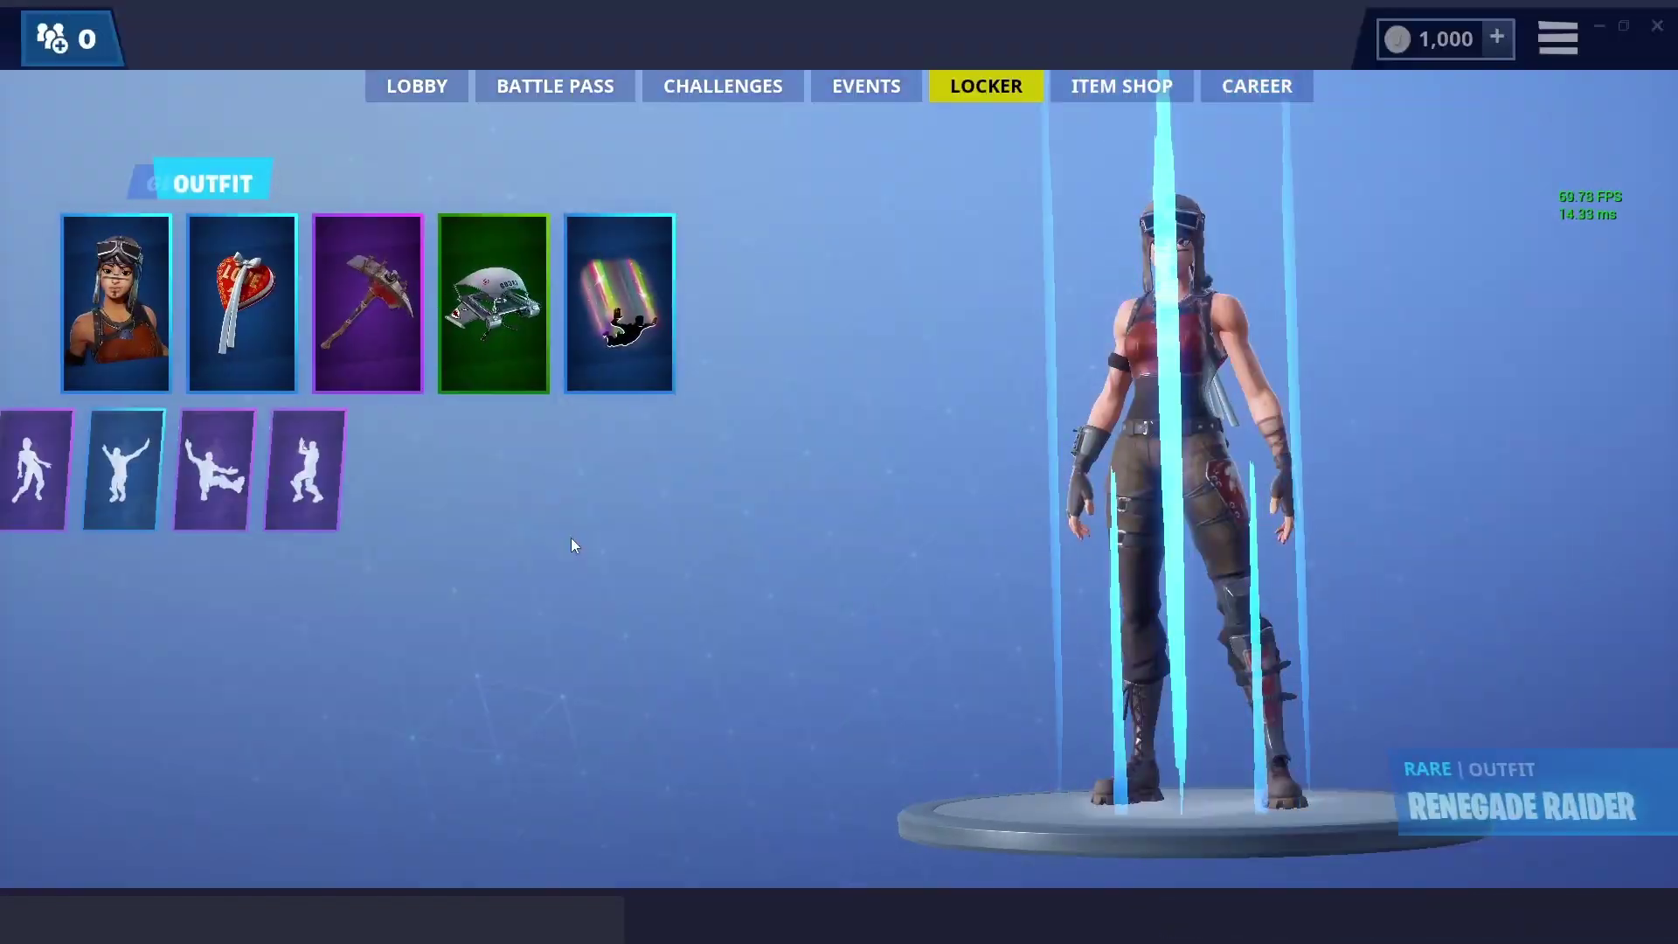
- Equip the blue-goggle outfit from the outfit choices
{"action": "left_click", "coordinate": [105, 301]}
{"action": "scroll", "coordinate": [627, 668], "scroll_direction": "up", "scroll_amount": 5}
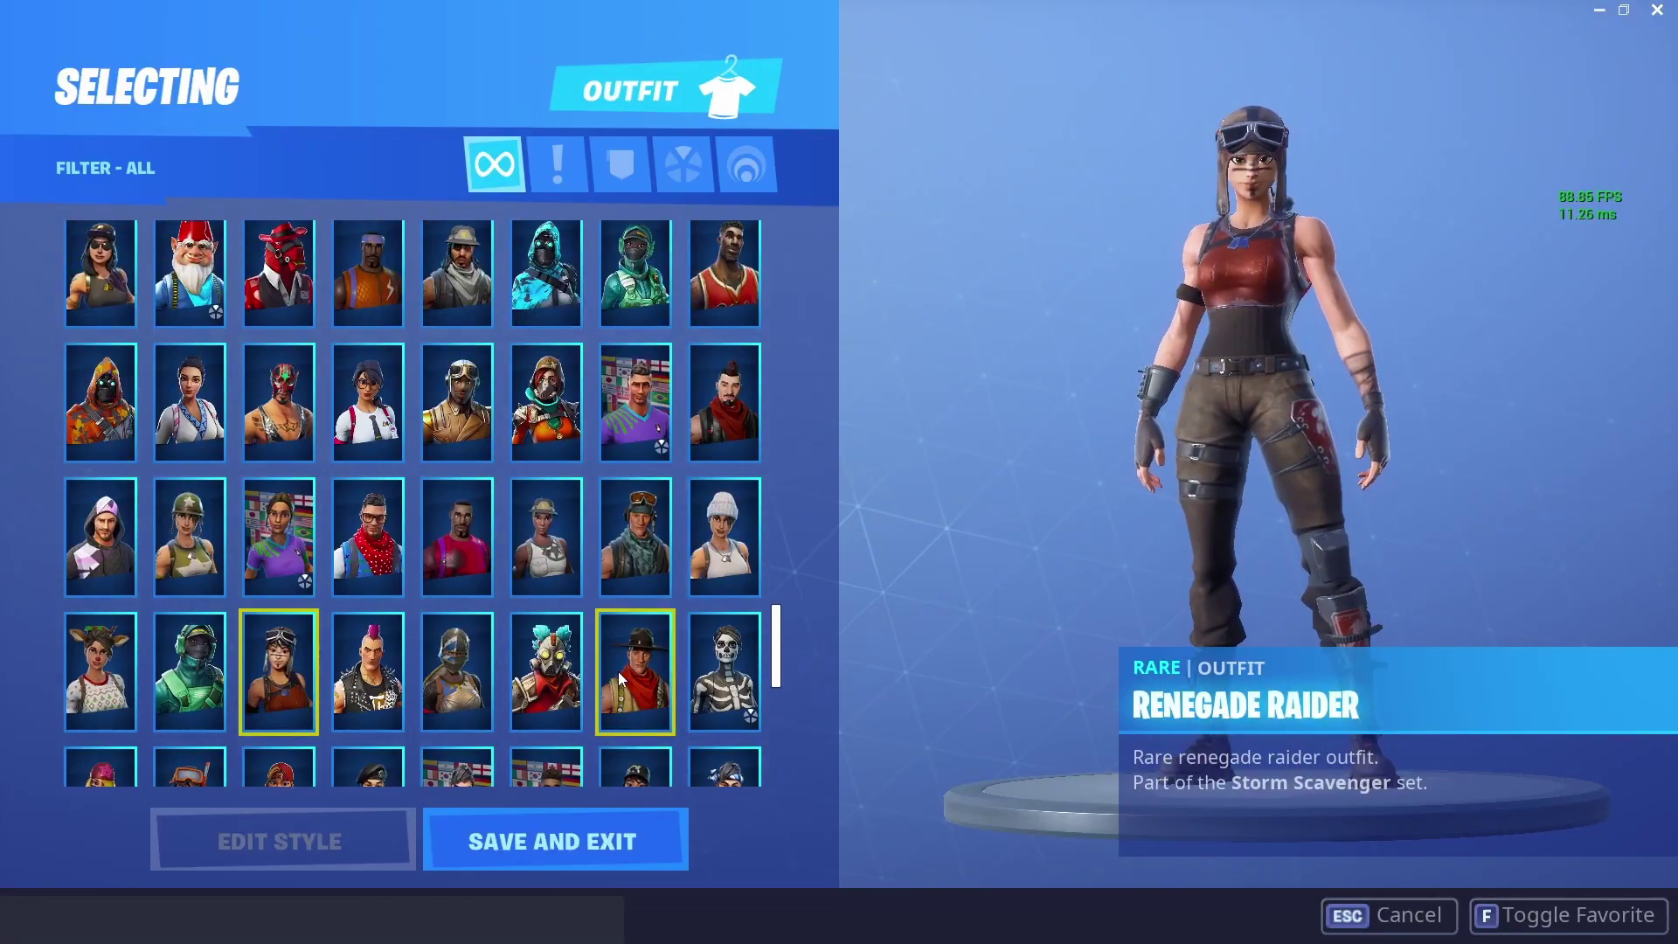
{"action": "scroll", "coordinate": [605, 659], "scroll_direction": "up", "scroll_amount": 5}
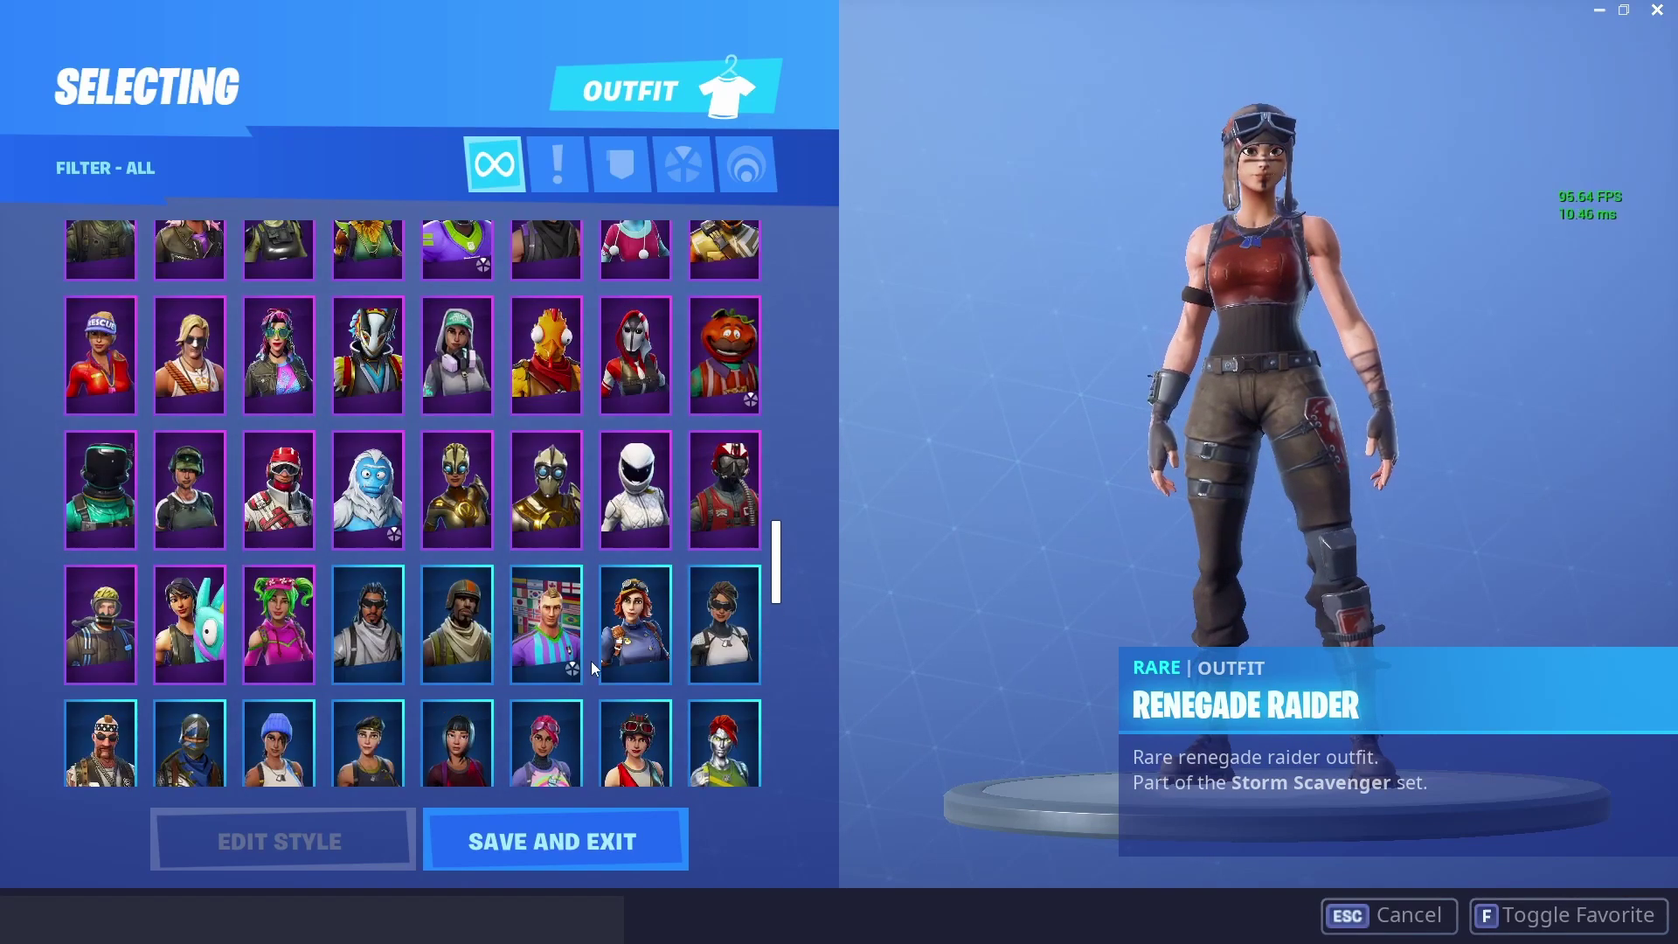
{"action": "scroll", "coordinate": [187, 506], "scroll_direction": "up", "scroll_amount": 2}
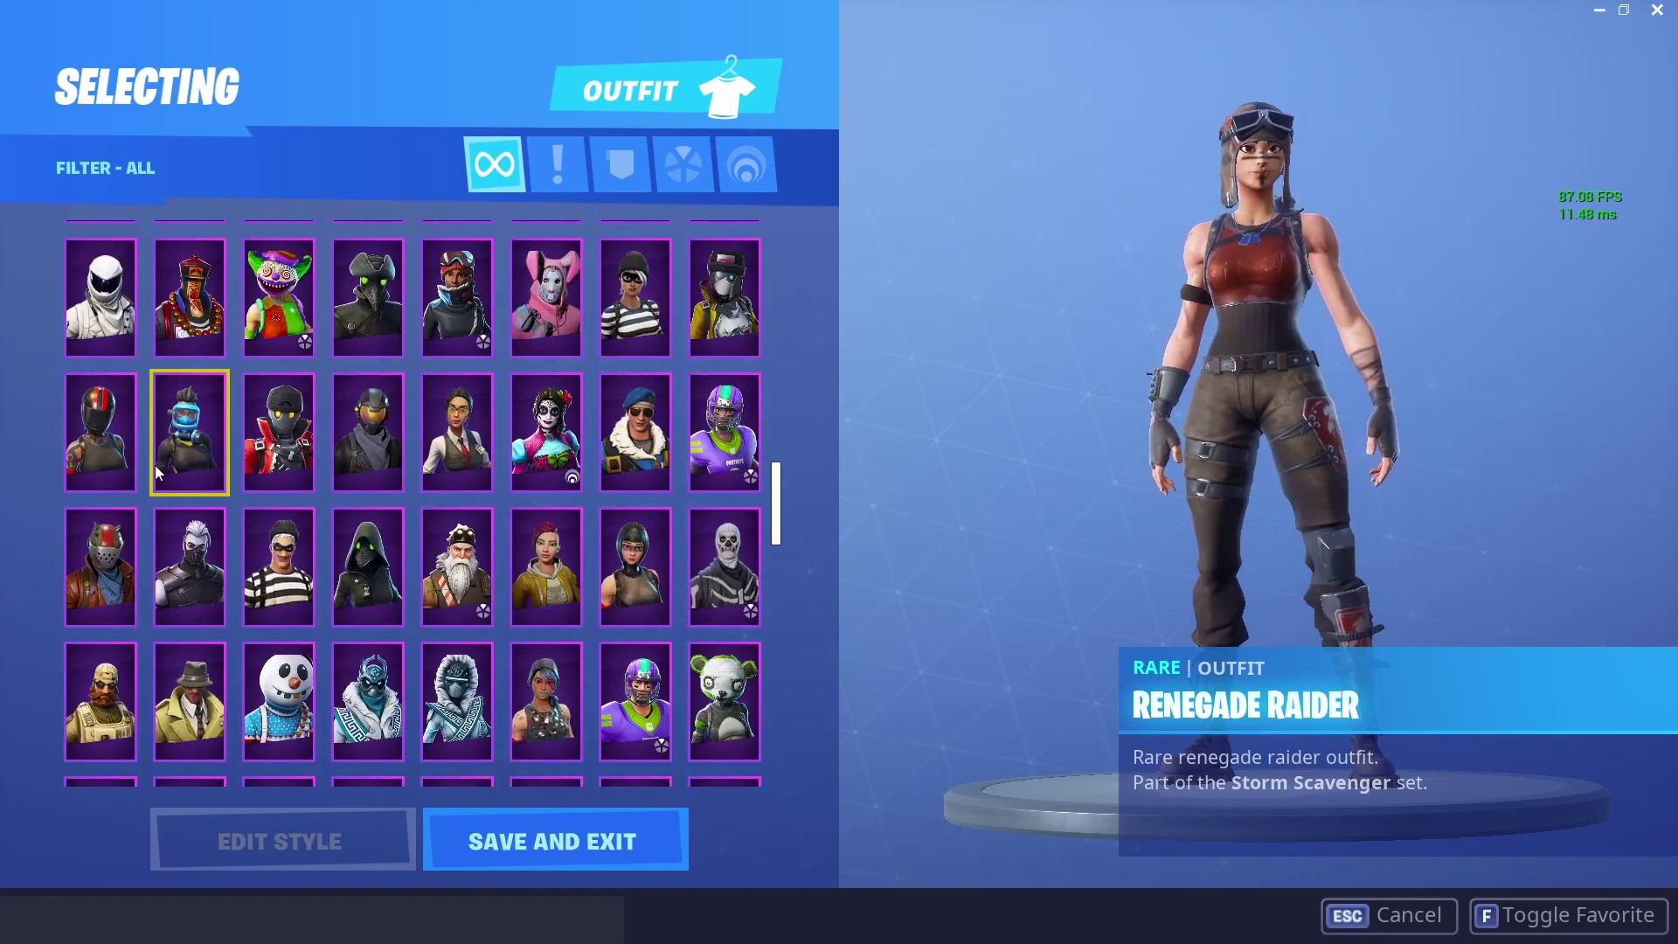
{"action": "double_click", "coordinate": [173, 442]}
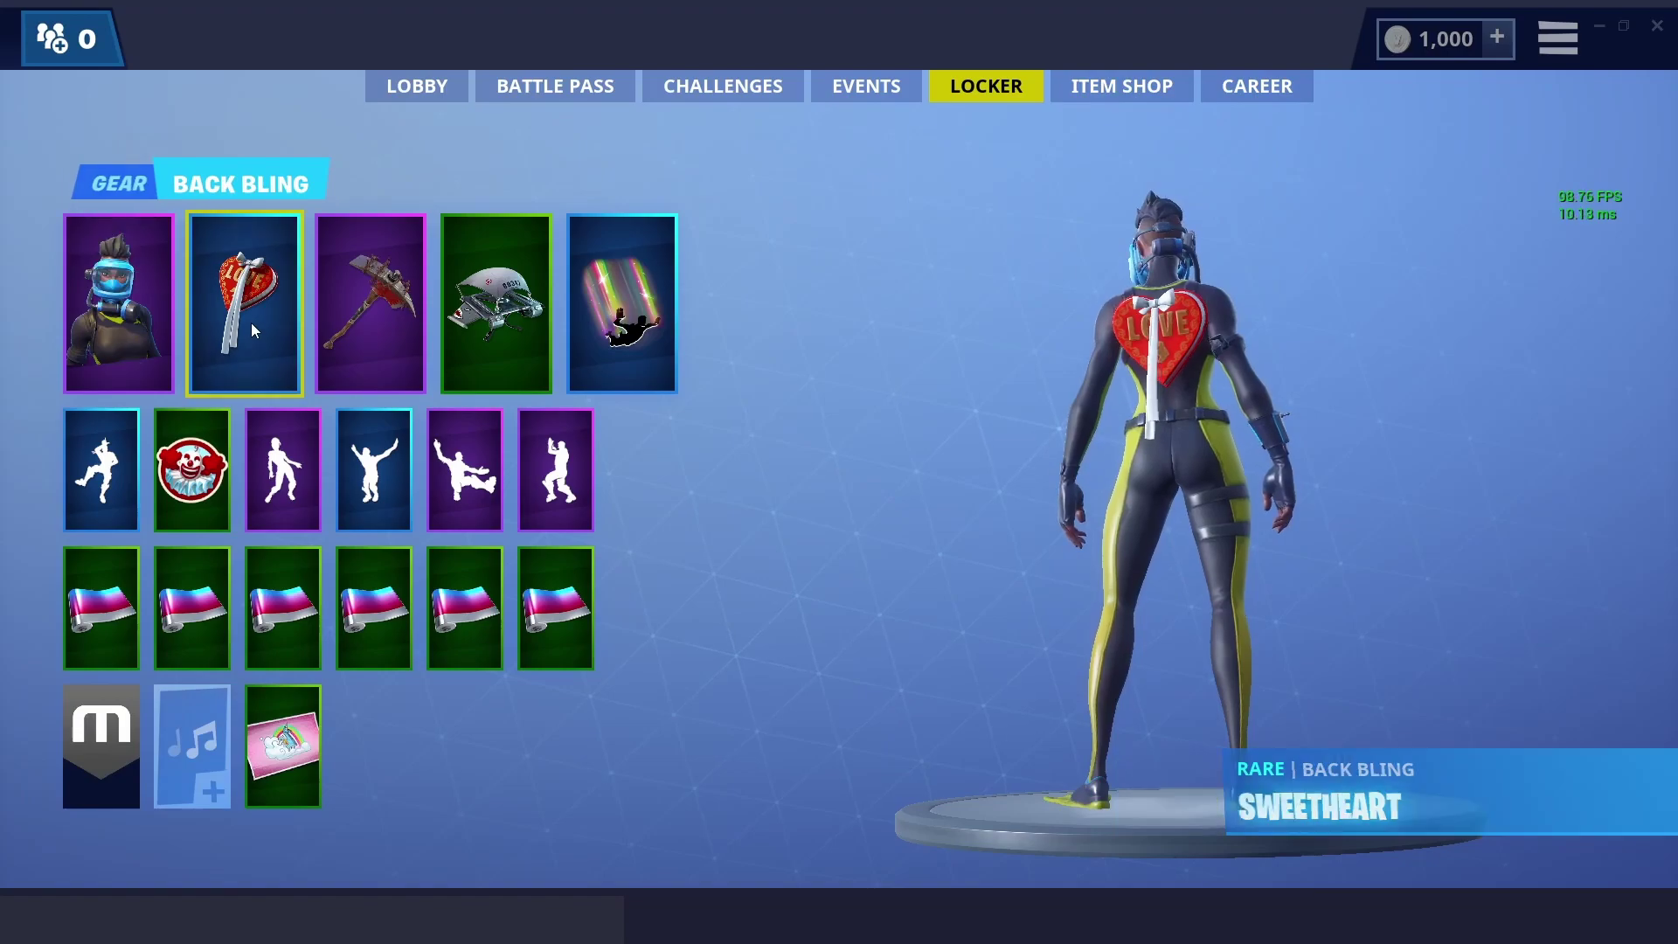
- Set the back bling to Empty and go back to the lobby
{"action": "left_click", "coordinate": [250, 323]}
{"action": "scroll", "coordinate": [364, 428], "scroll_direction": "up", "scroll_amount": 10}
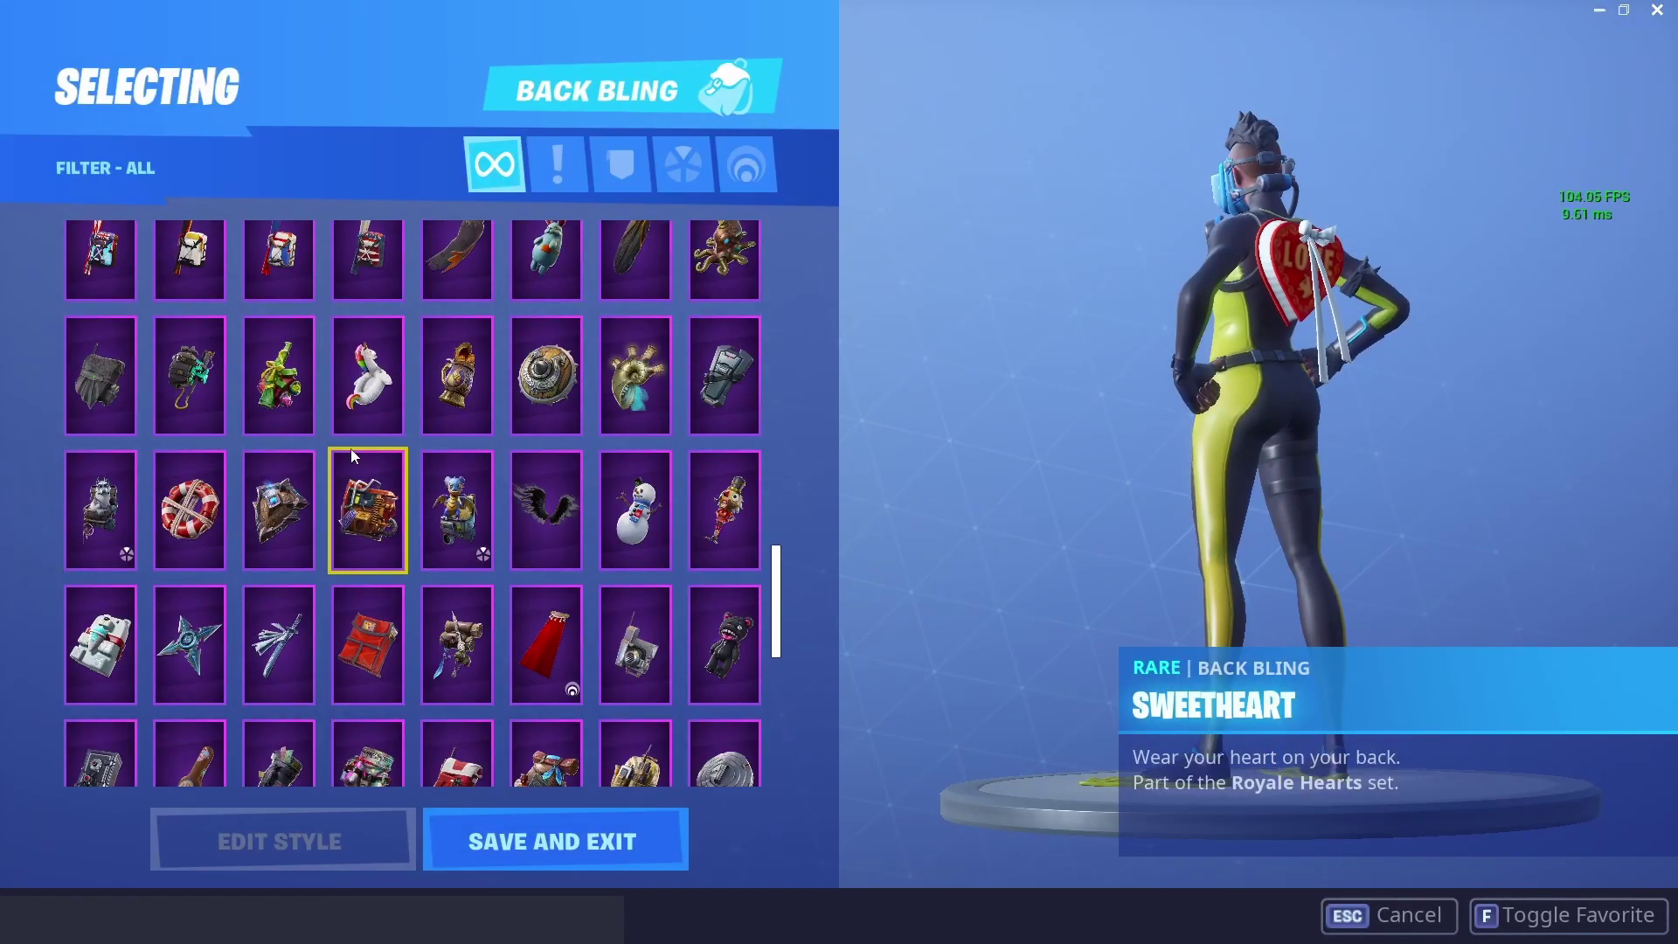
{"action": "scroll", "coordinate": [363, 443], "scroll_direction": "up", "scroll_amount": 10}
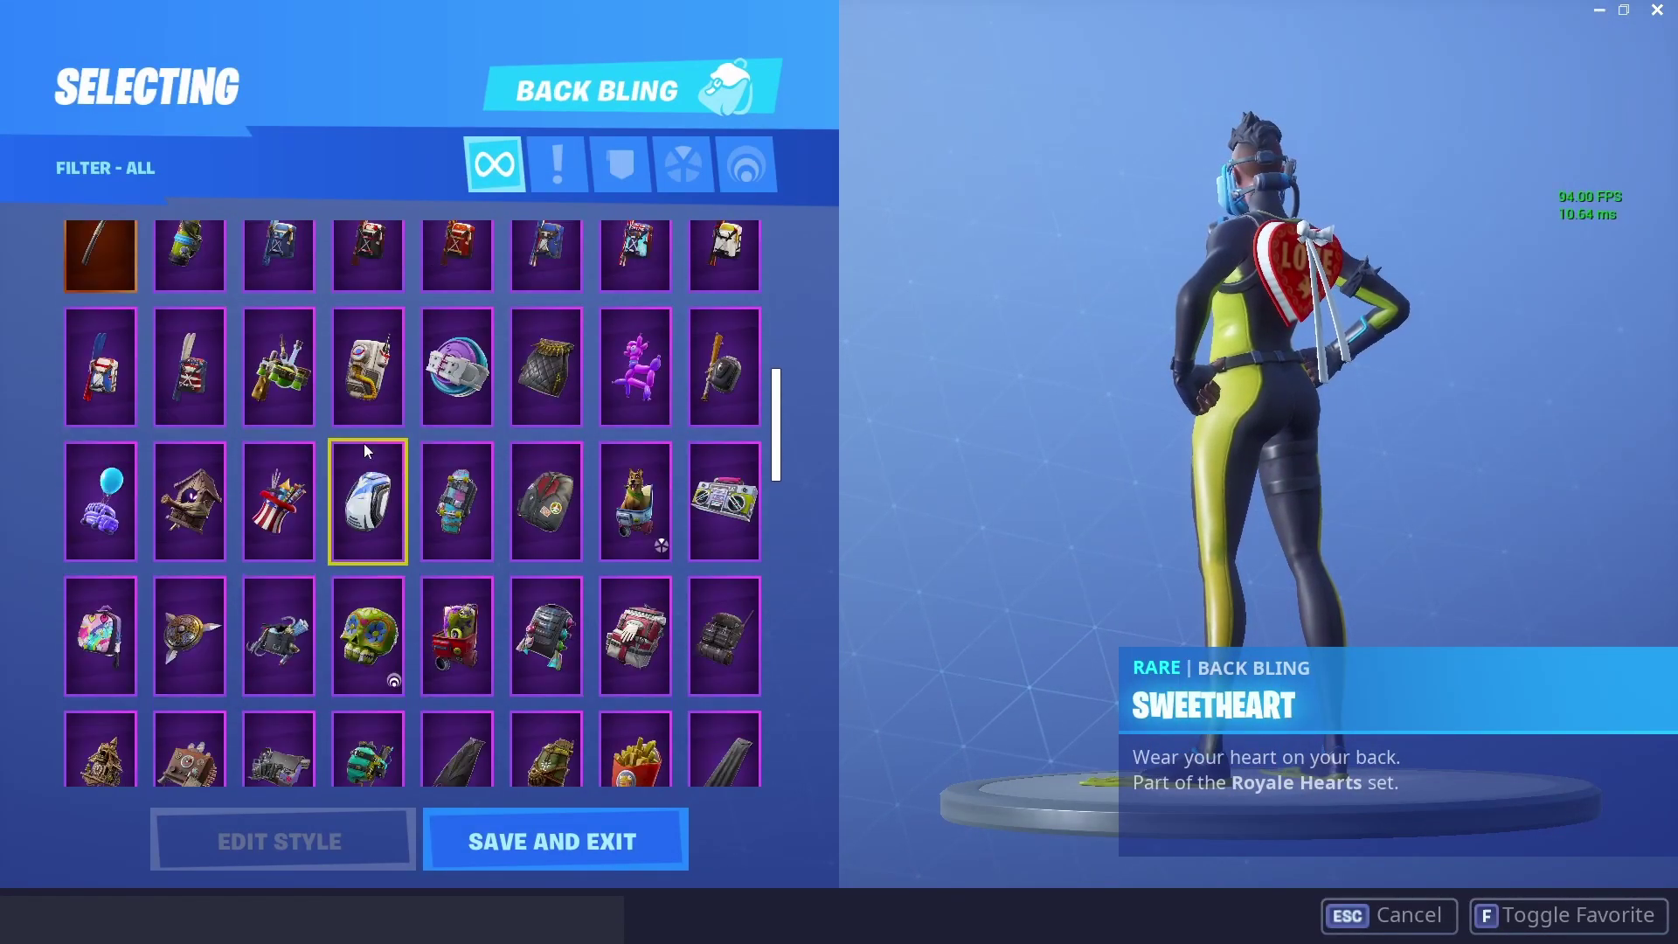
{"action": "scroll", "coordinate": [360, 438], "scroll_direction": "up", "scroll_amount": 5}
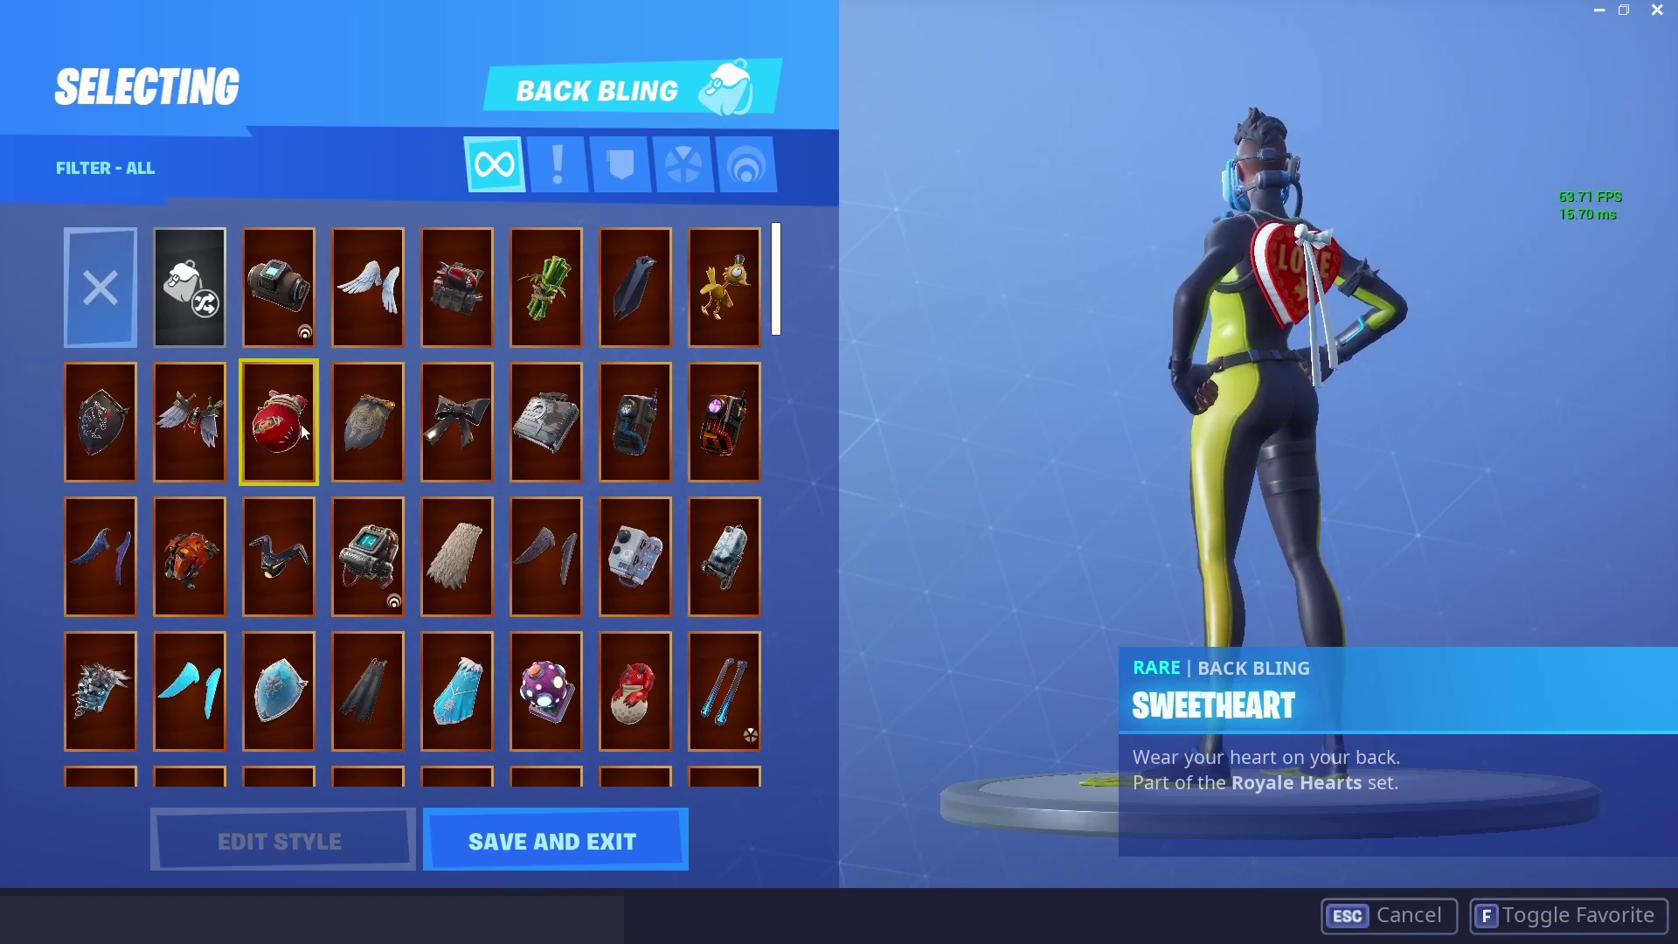
{"action": "double_click", "coordinate": [100, 320]}
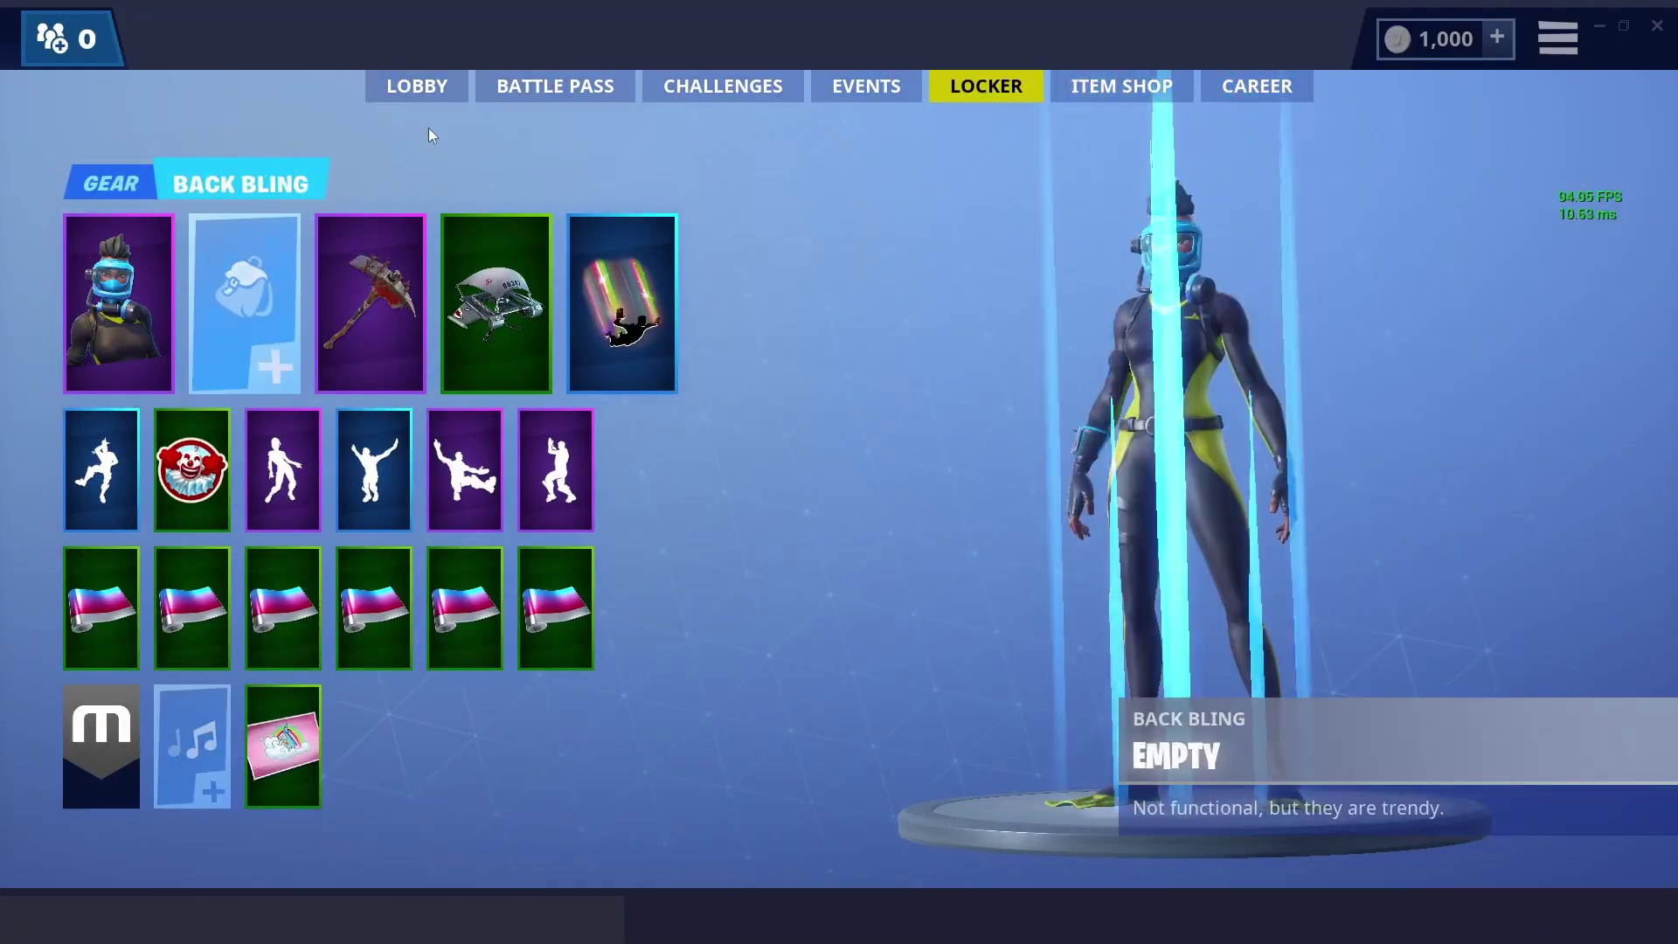
{"action": "left_click", "coordinate": [428, 87]}
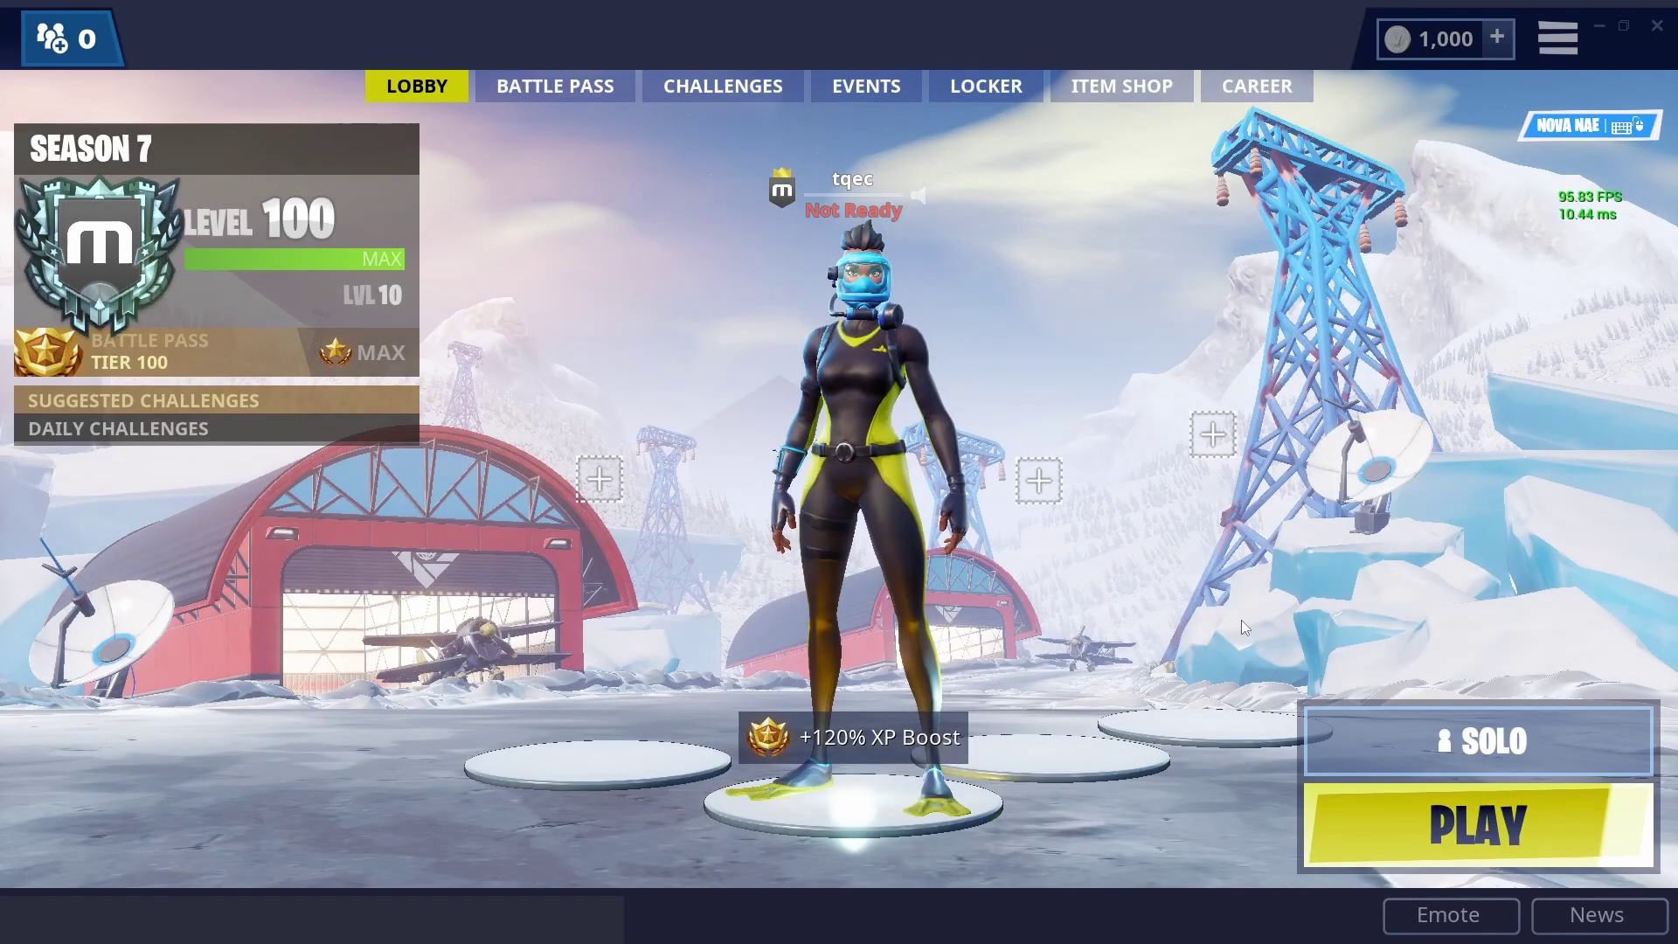
{"action": "left_click", "coordinate": [1414, 764]}
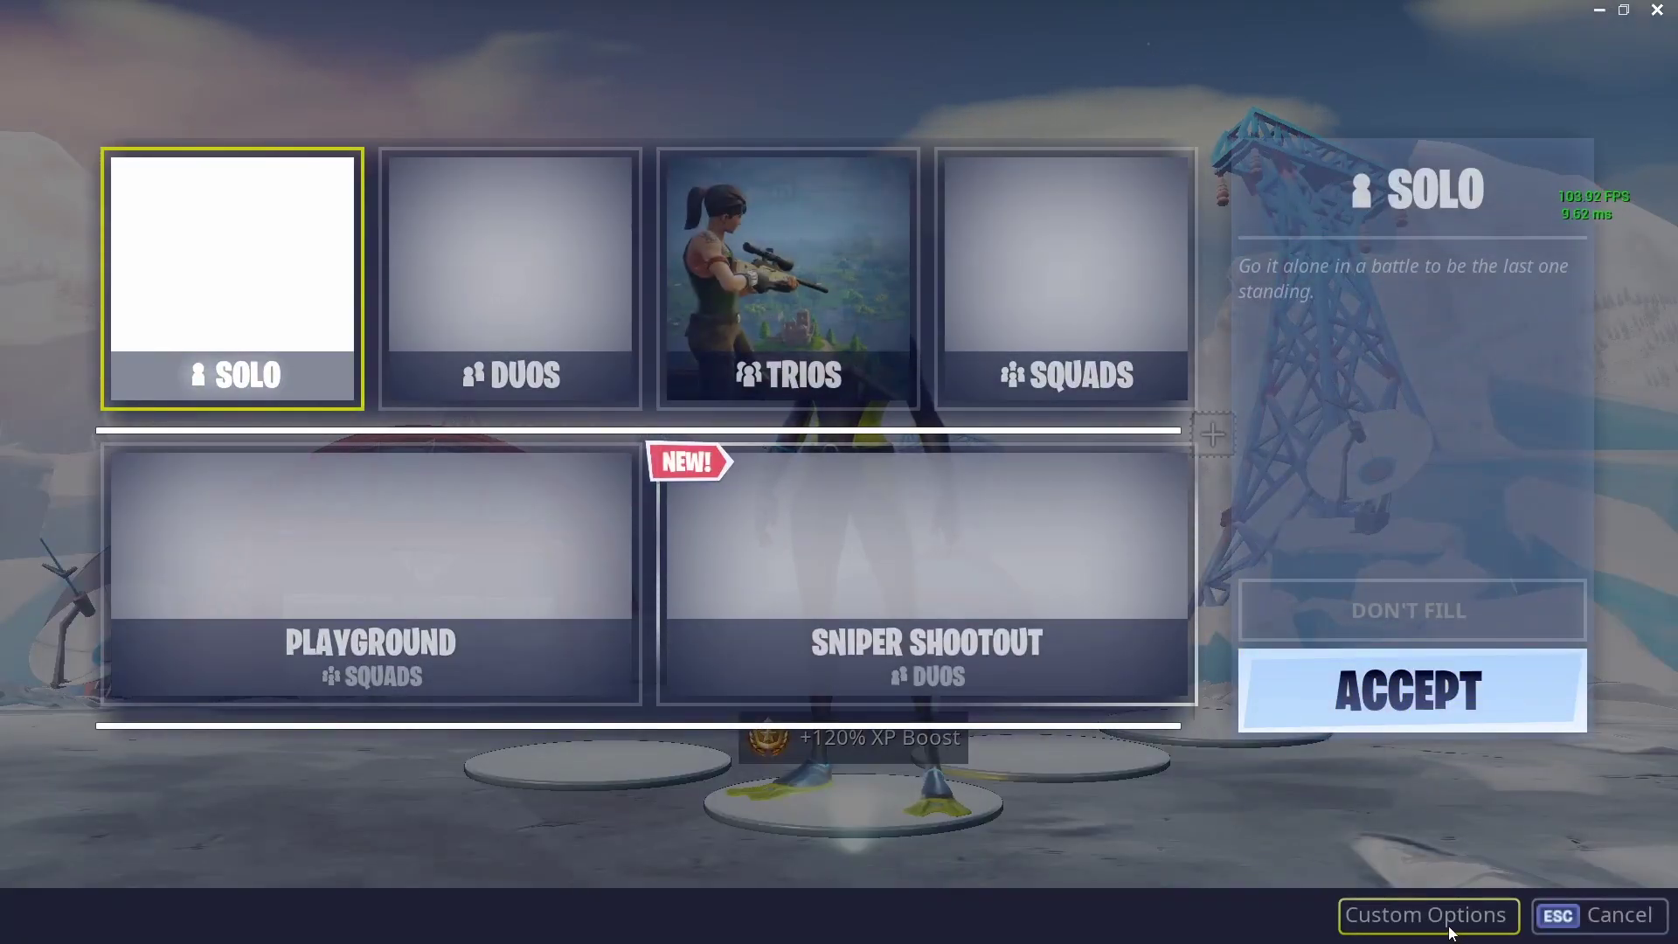
{"action": "key", "text": "Escape"}
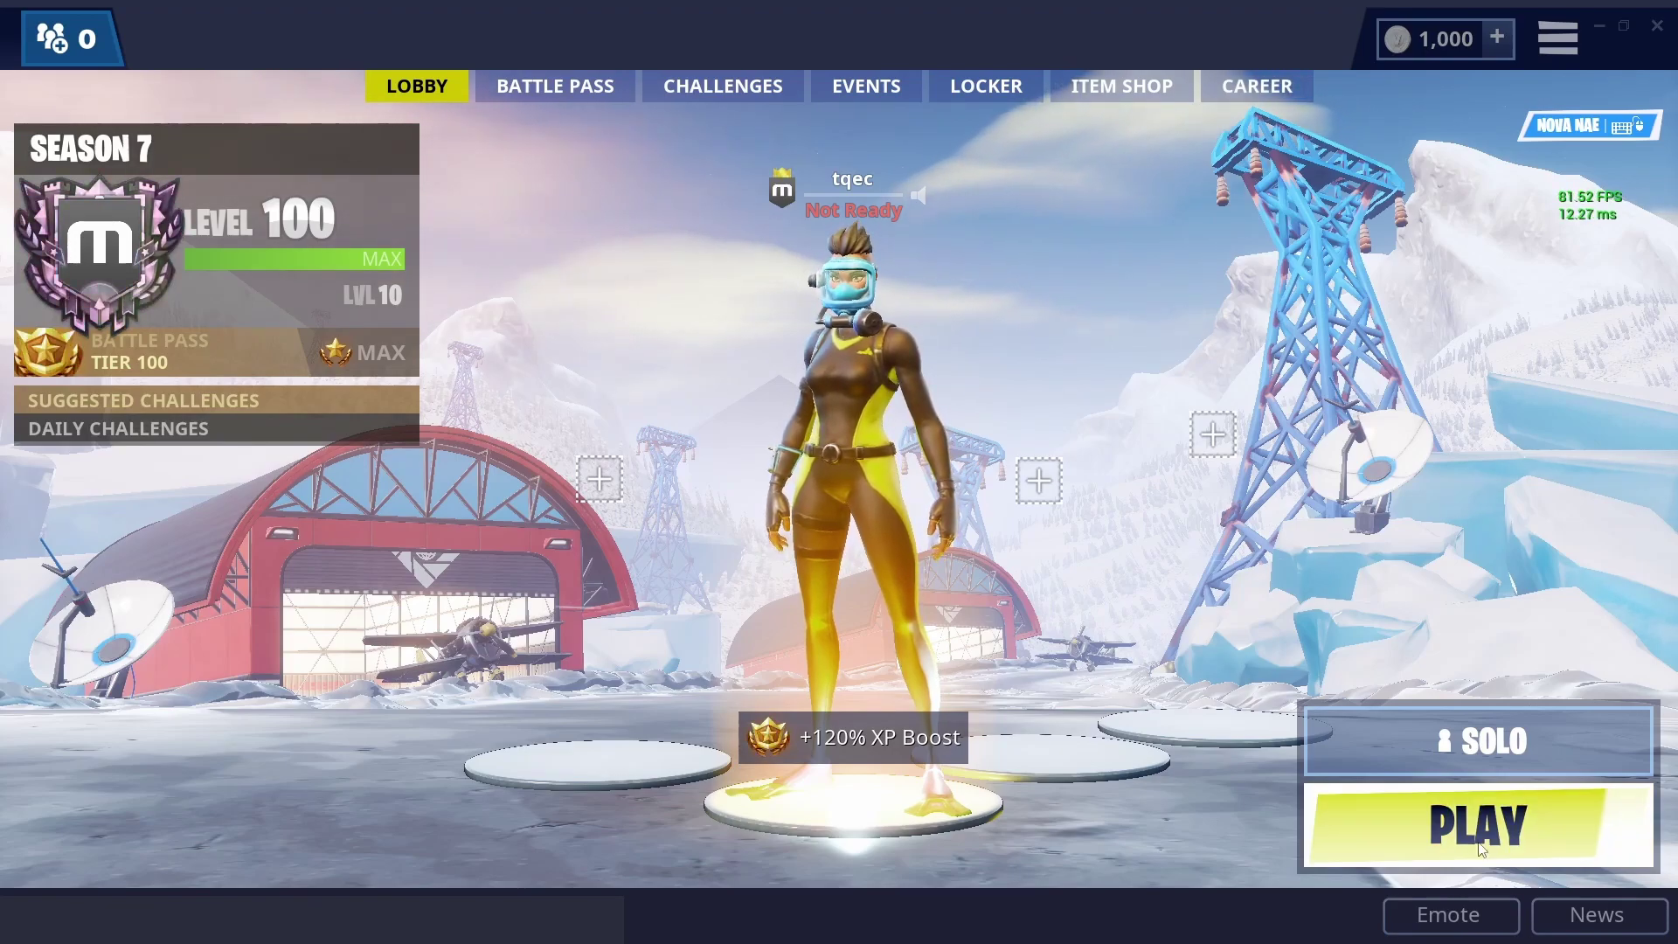
{"action": "left_click", "coordinate": [1320, 736]}
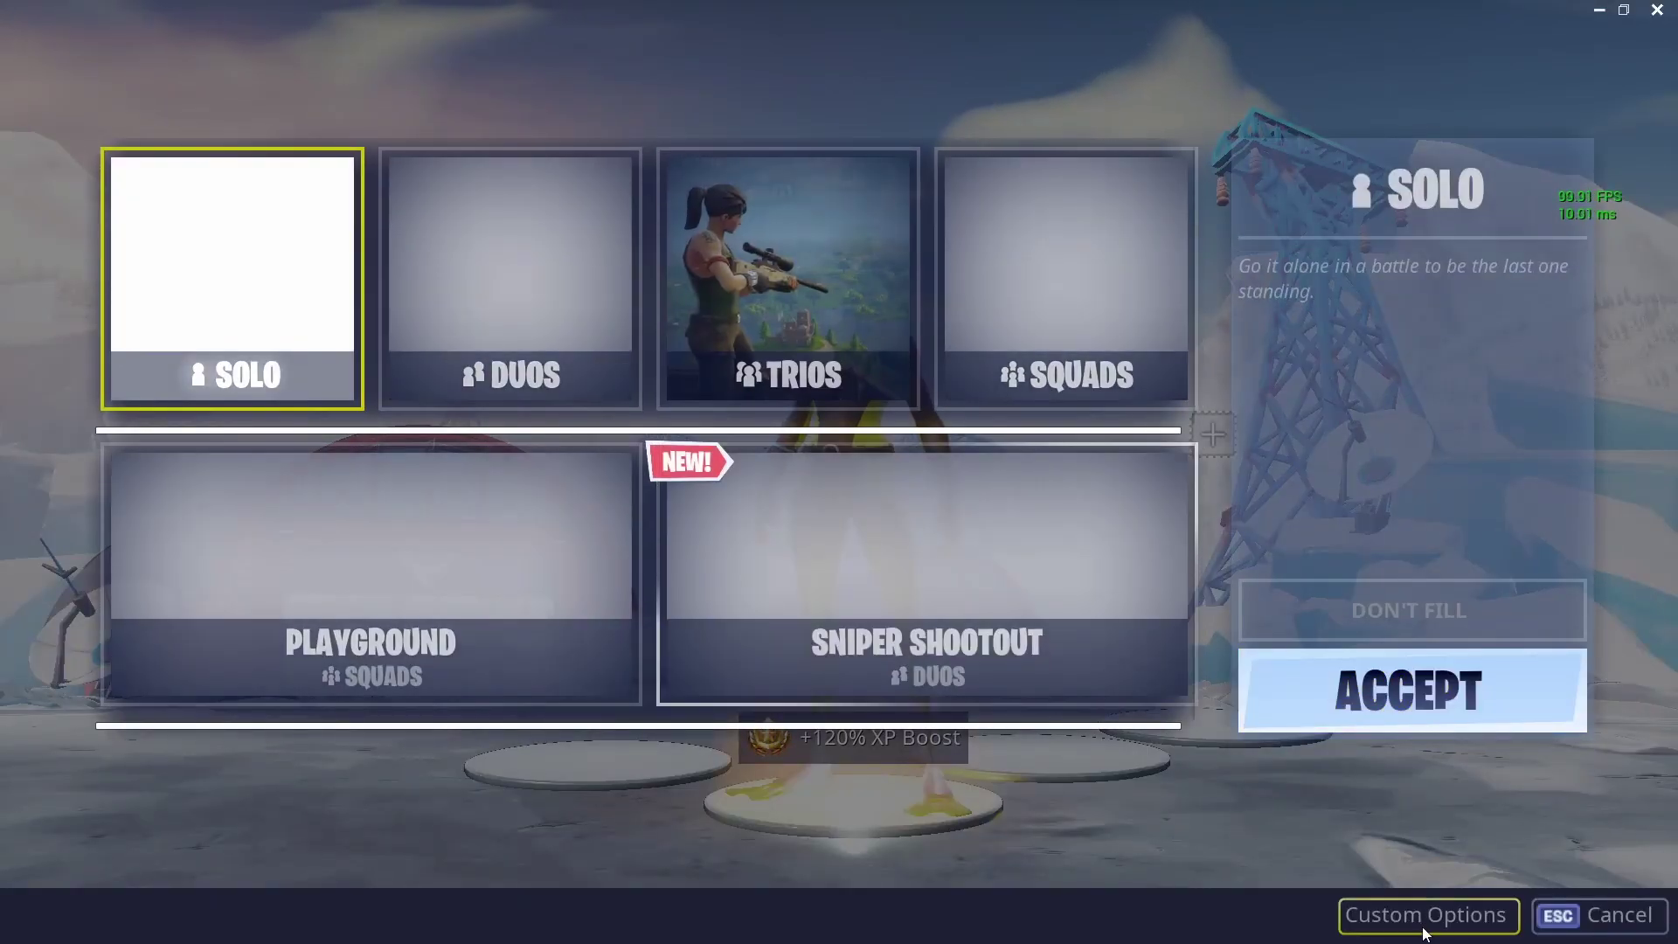
{"action": "left_click", "coordinate": [1428, 917]}
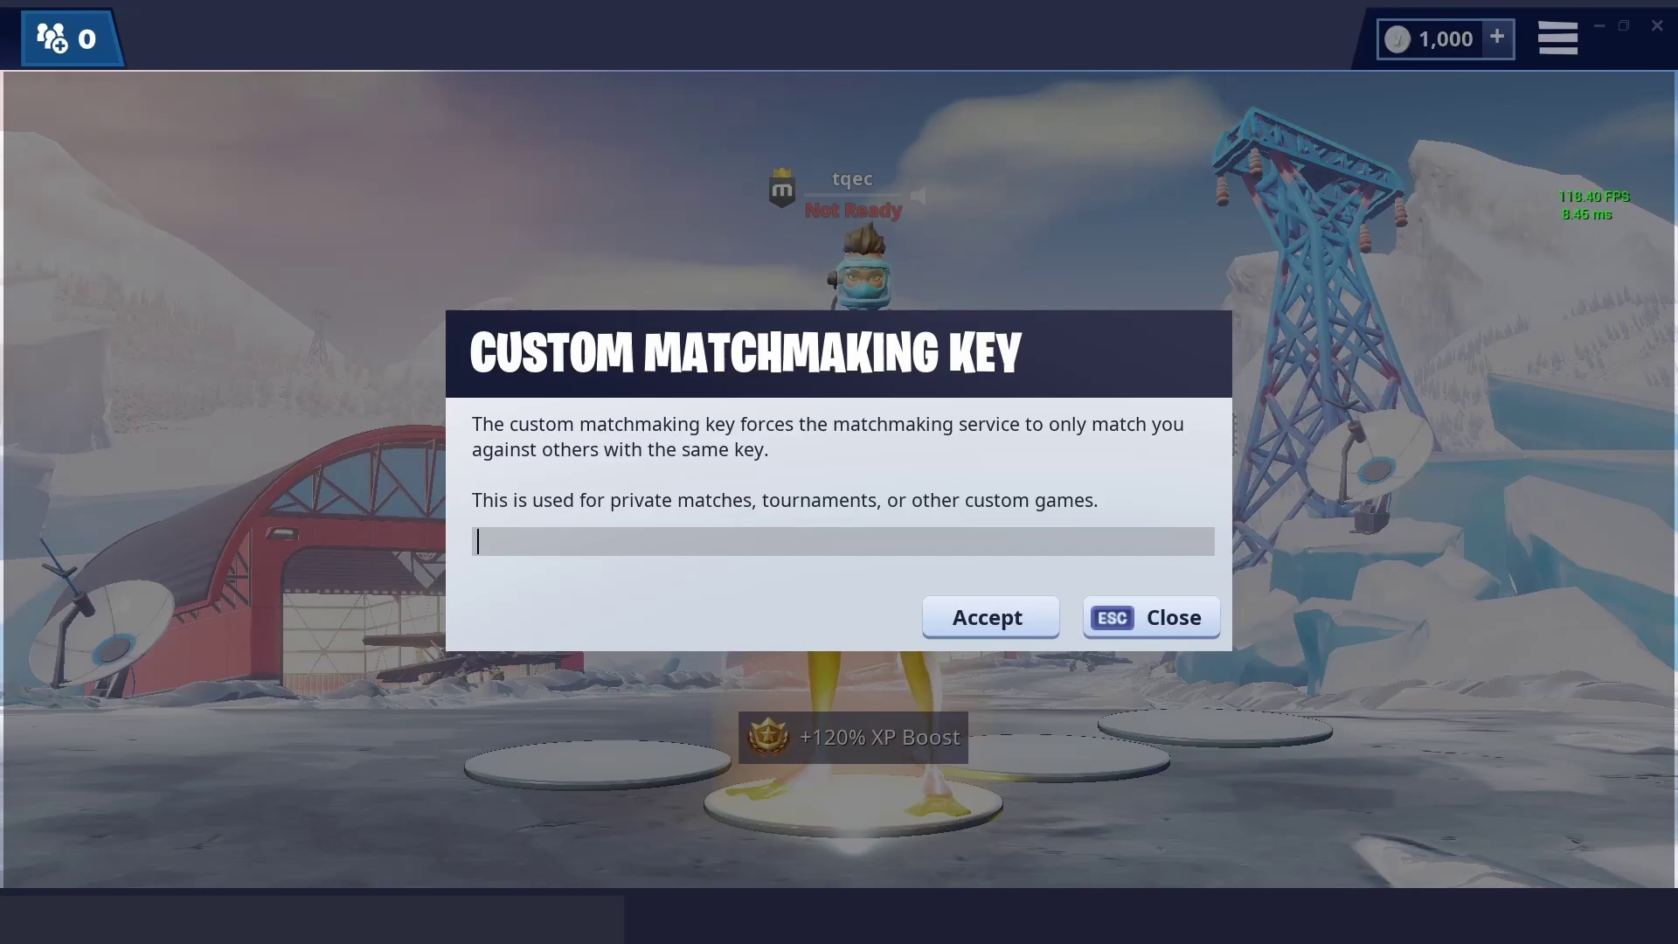
{"action": "left_click", "coordinate": [1171, 620]}
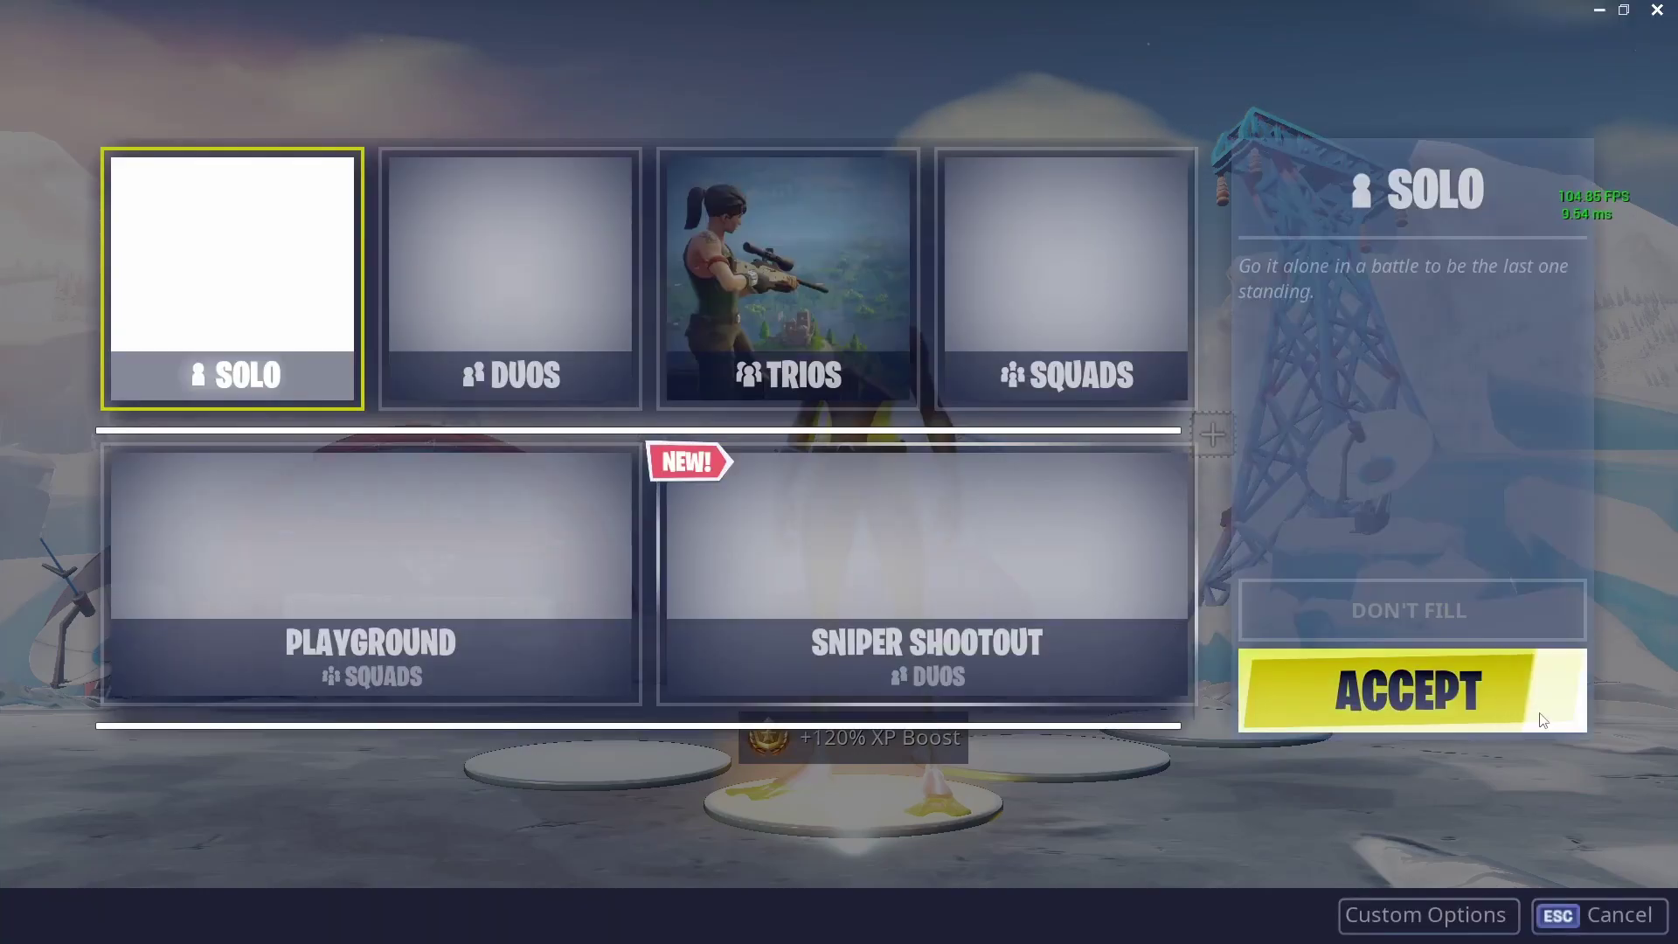
{"action": "key", "text": "Escape"}
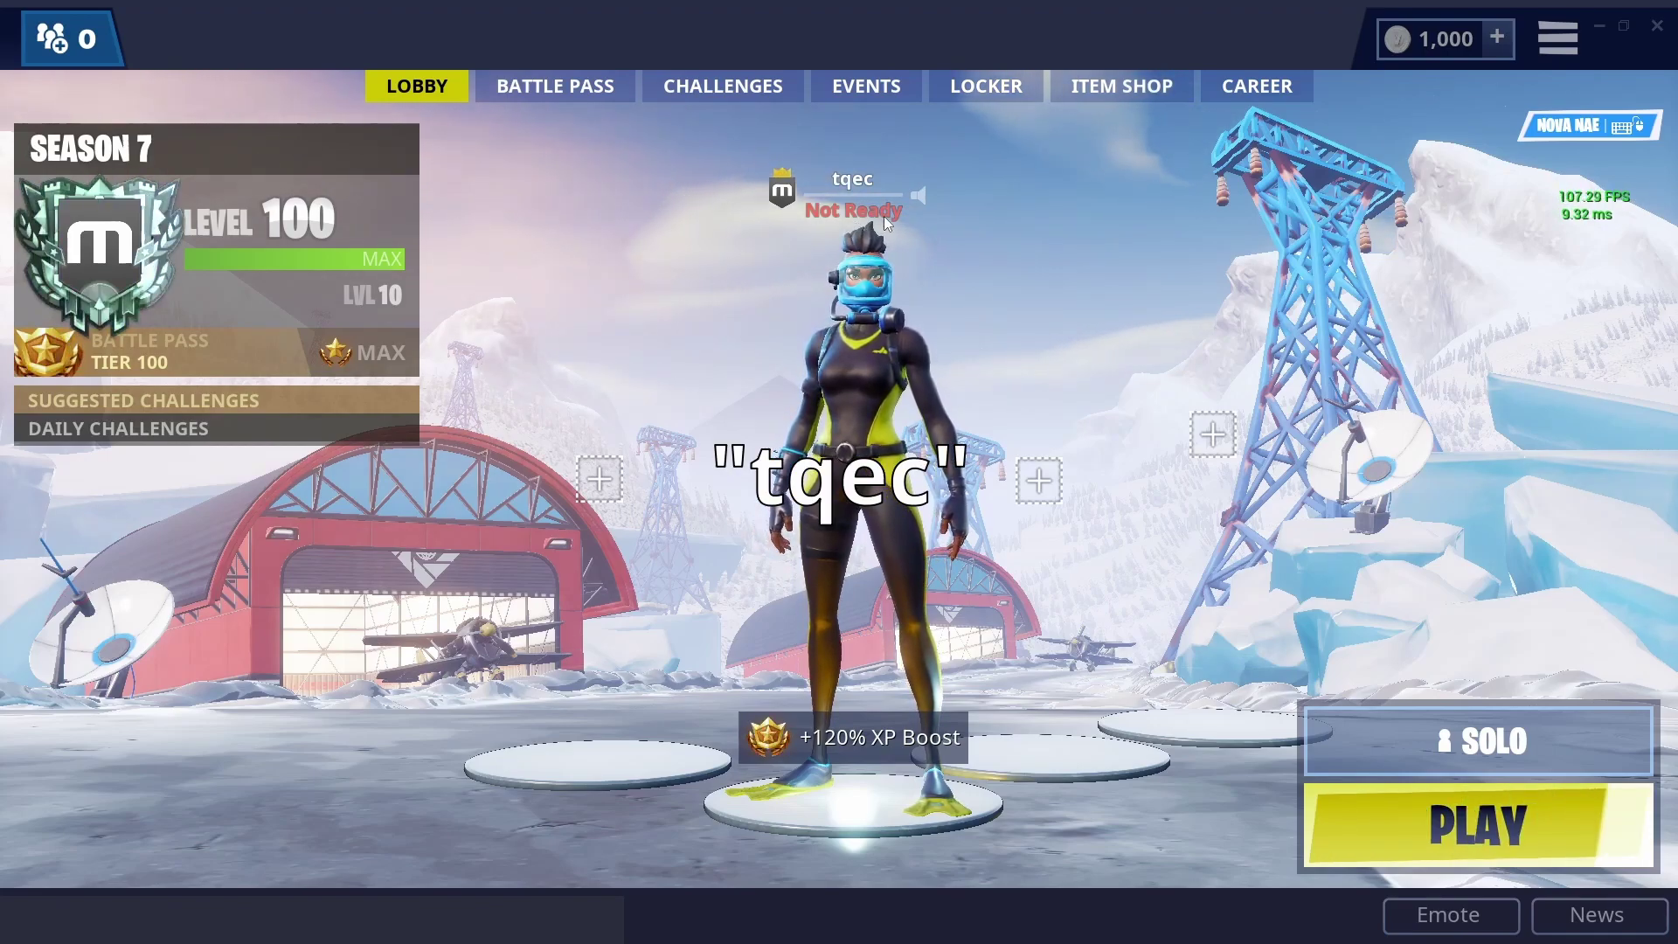
{"action": "left_click", "coordinate": [120, 43]}
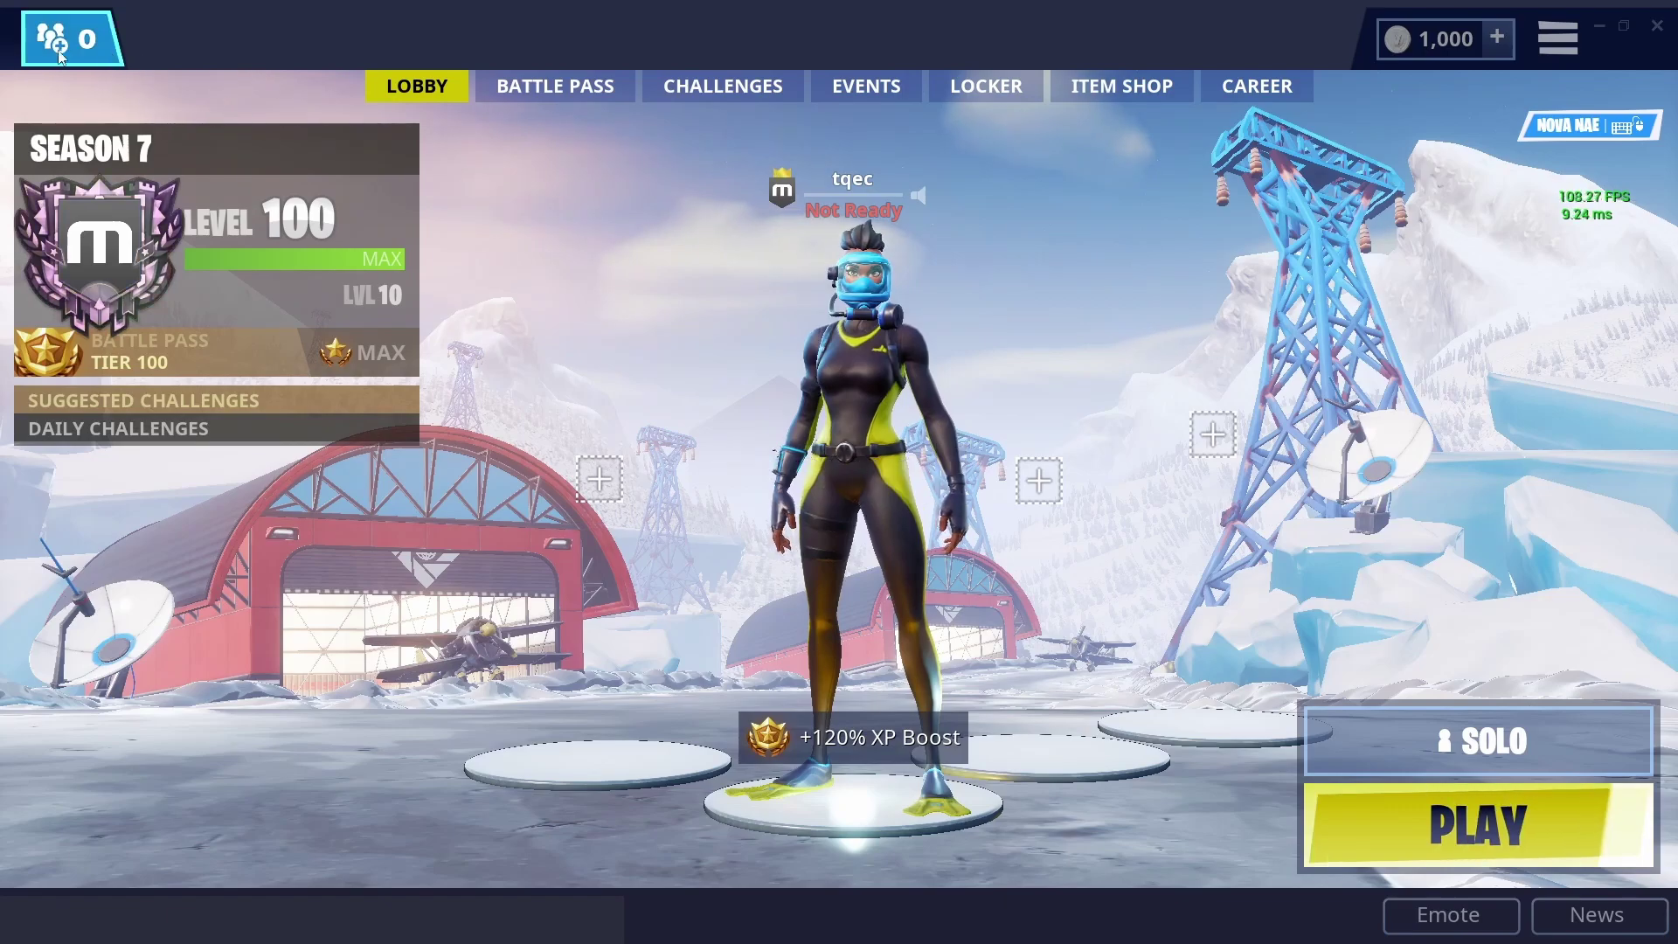
{"action": "left_click", "coordinate": [356, 175]}
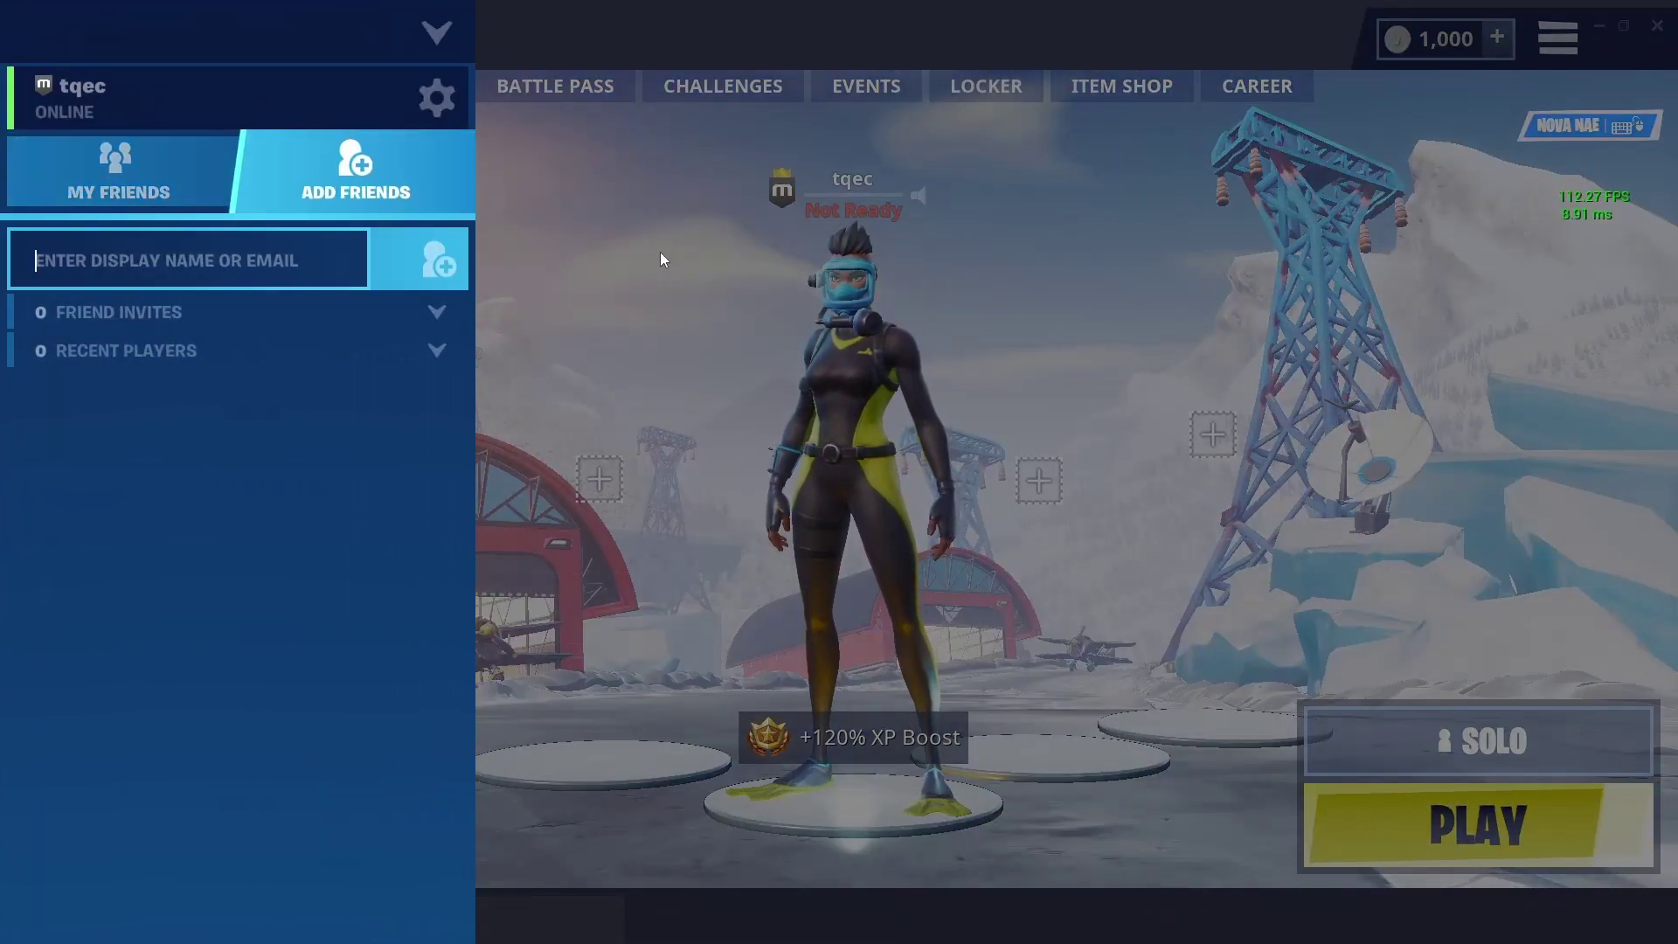
{"action": "left_click", "coordinate": [599, 236]}
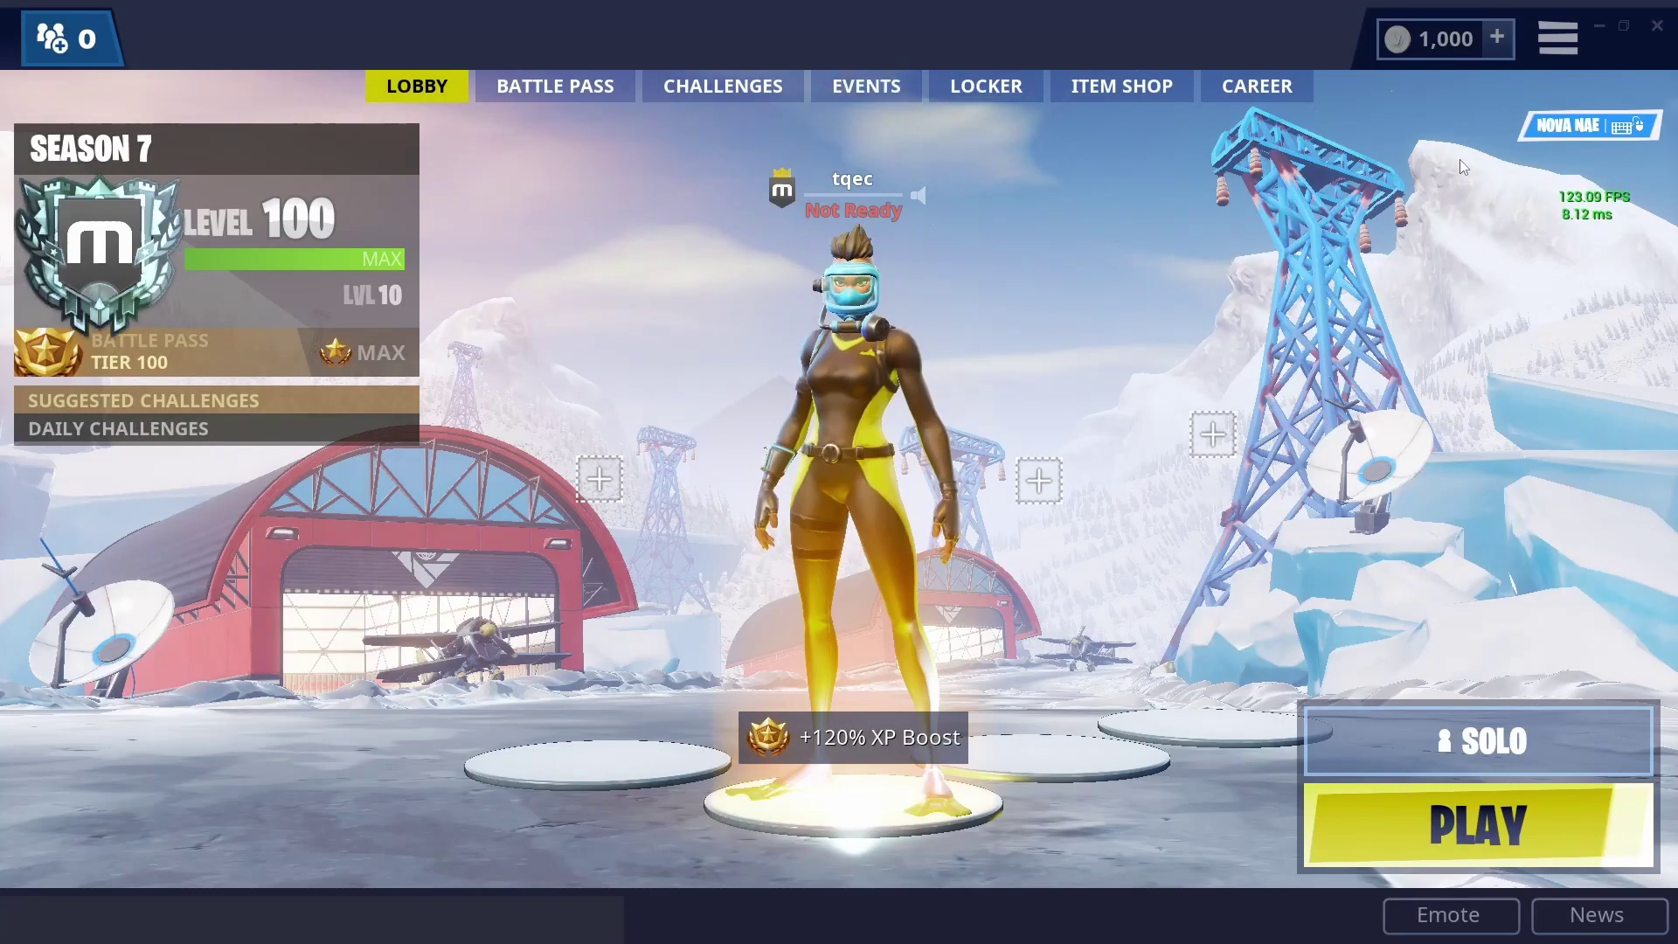
{"action": "left_click", "coordinate": [1251, 87]}
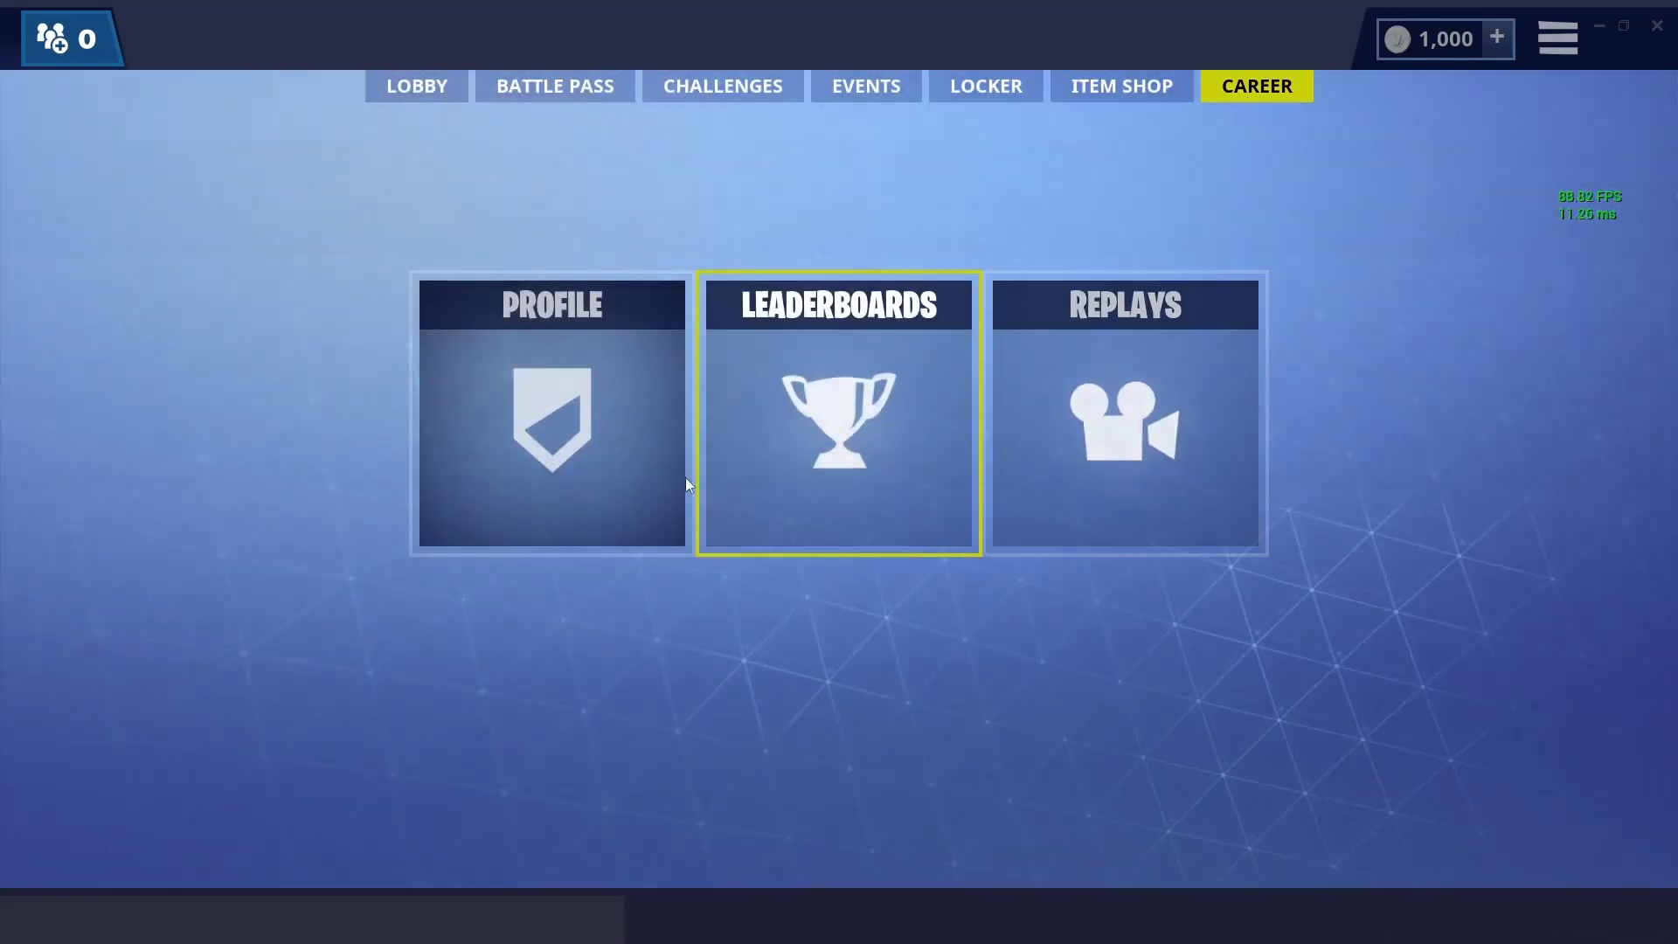
{"action": "left_click", "coordinate": [548, 453]}
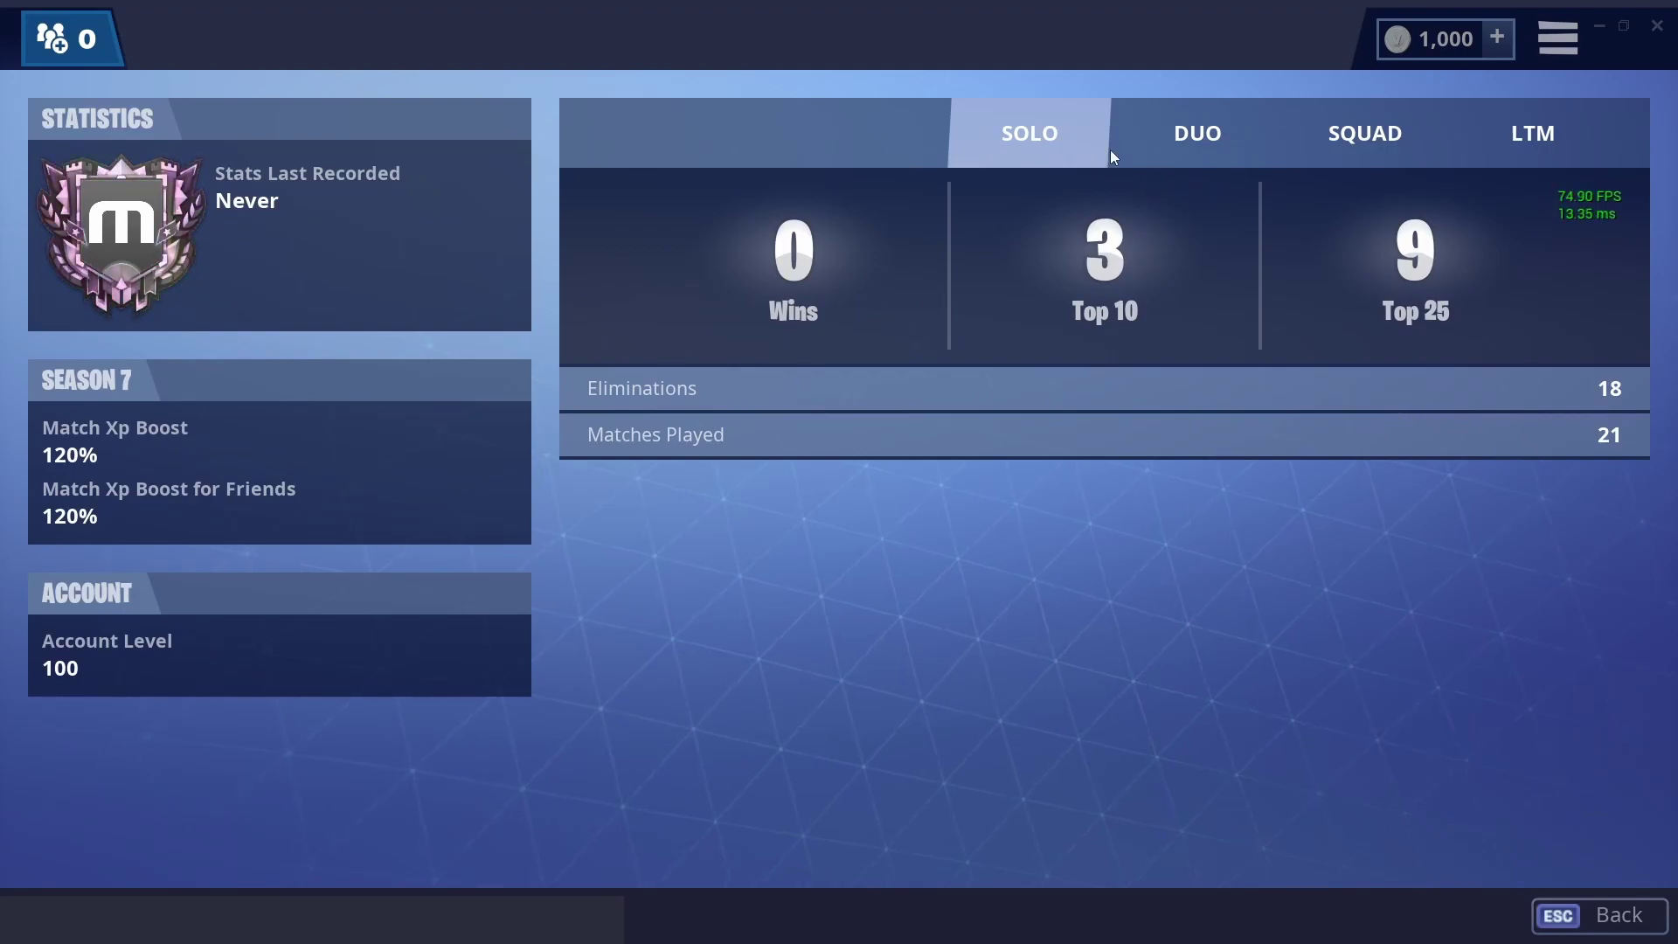
{"action": "left_click", "coordinate": [1219, 150]}
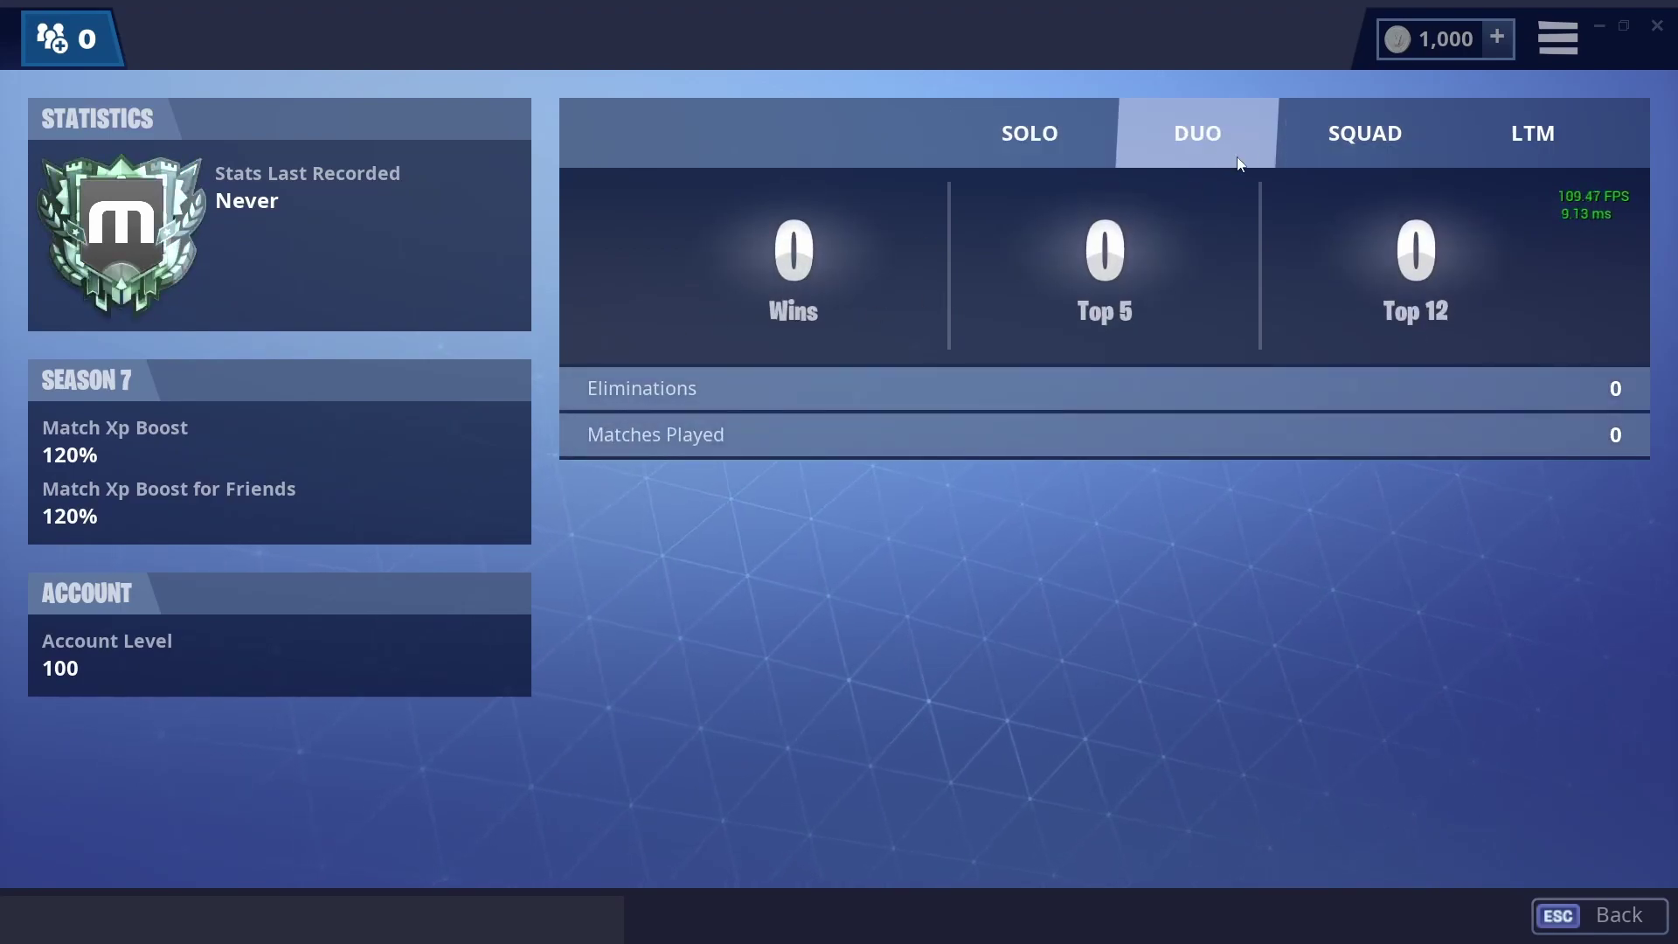
{"action": "left_click", "coordinate": [1338, 139]}
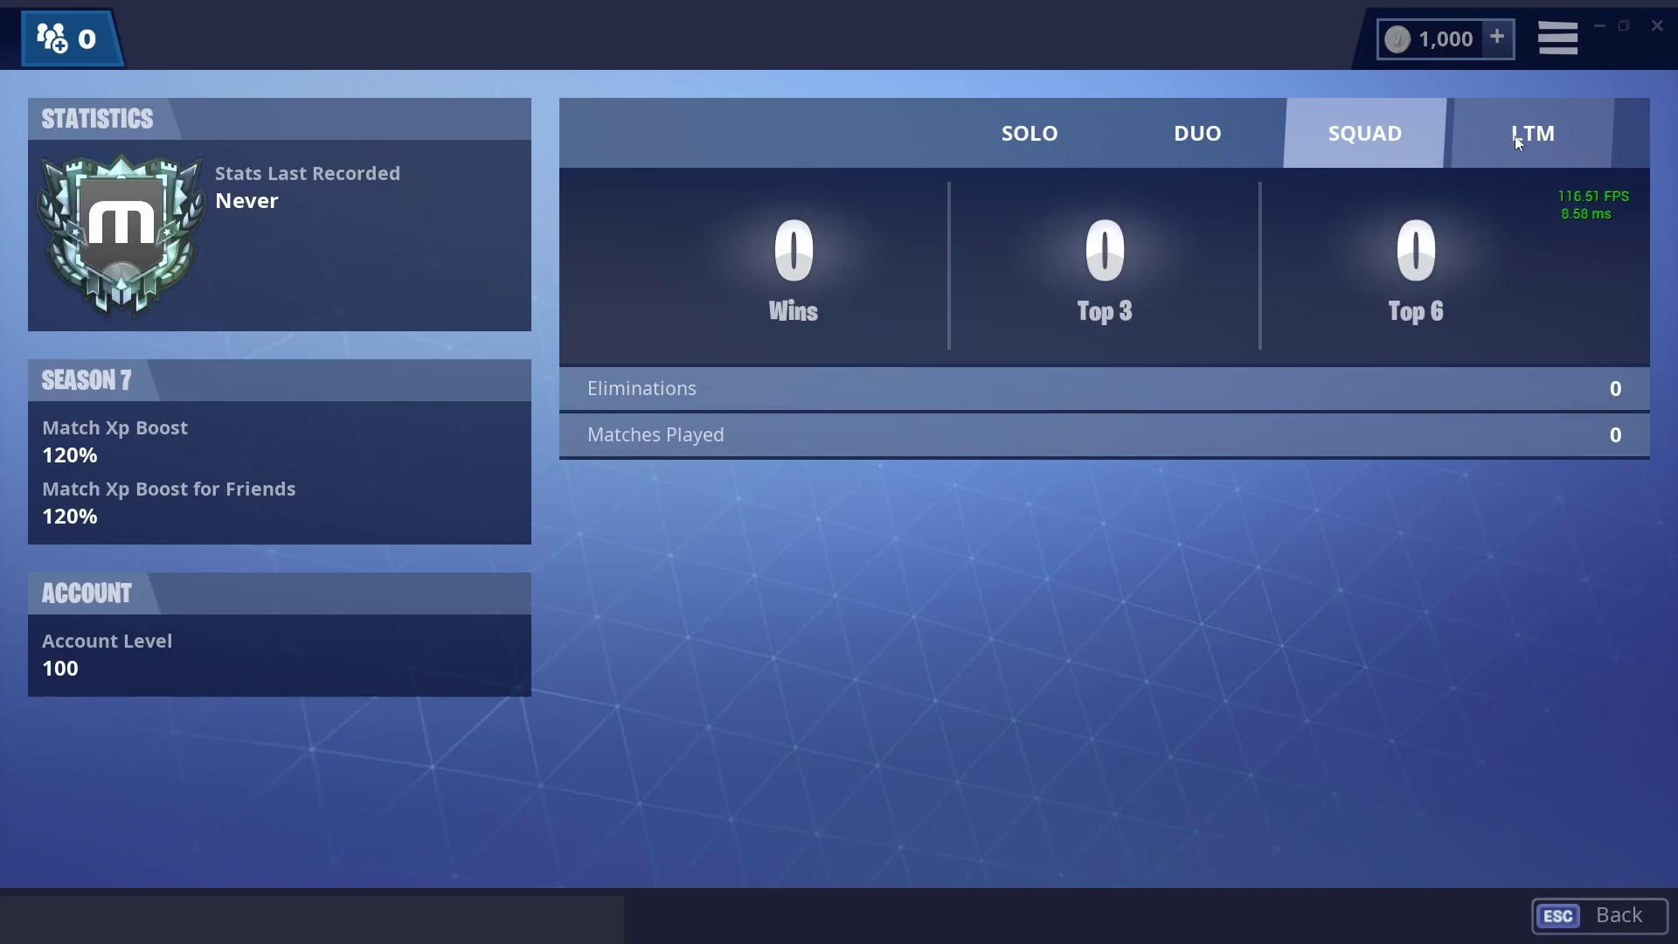
{"action": "left_click", "coordinate": [1513, 140]}
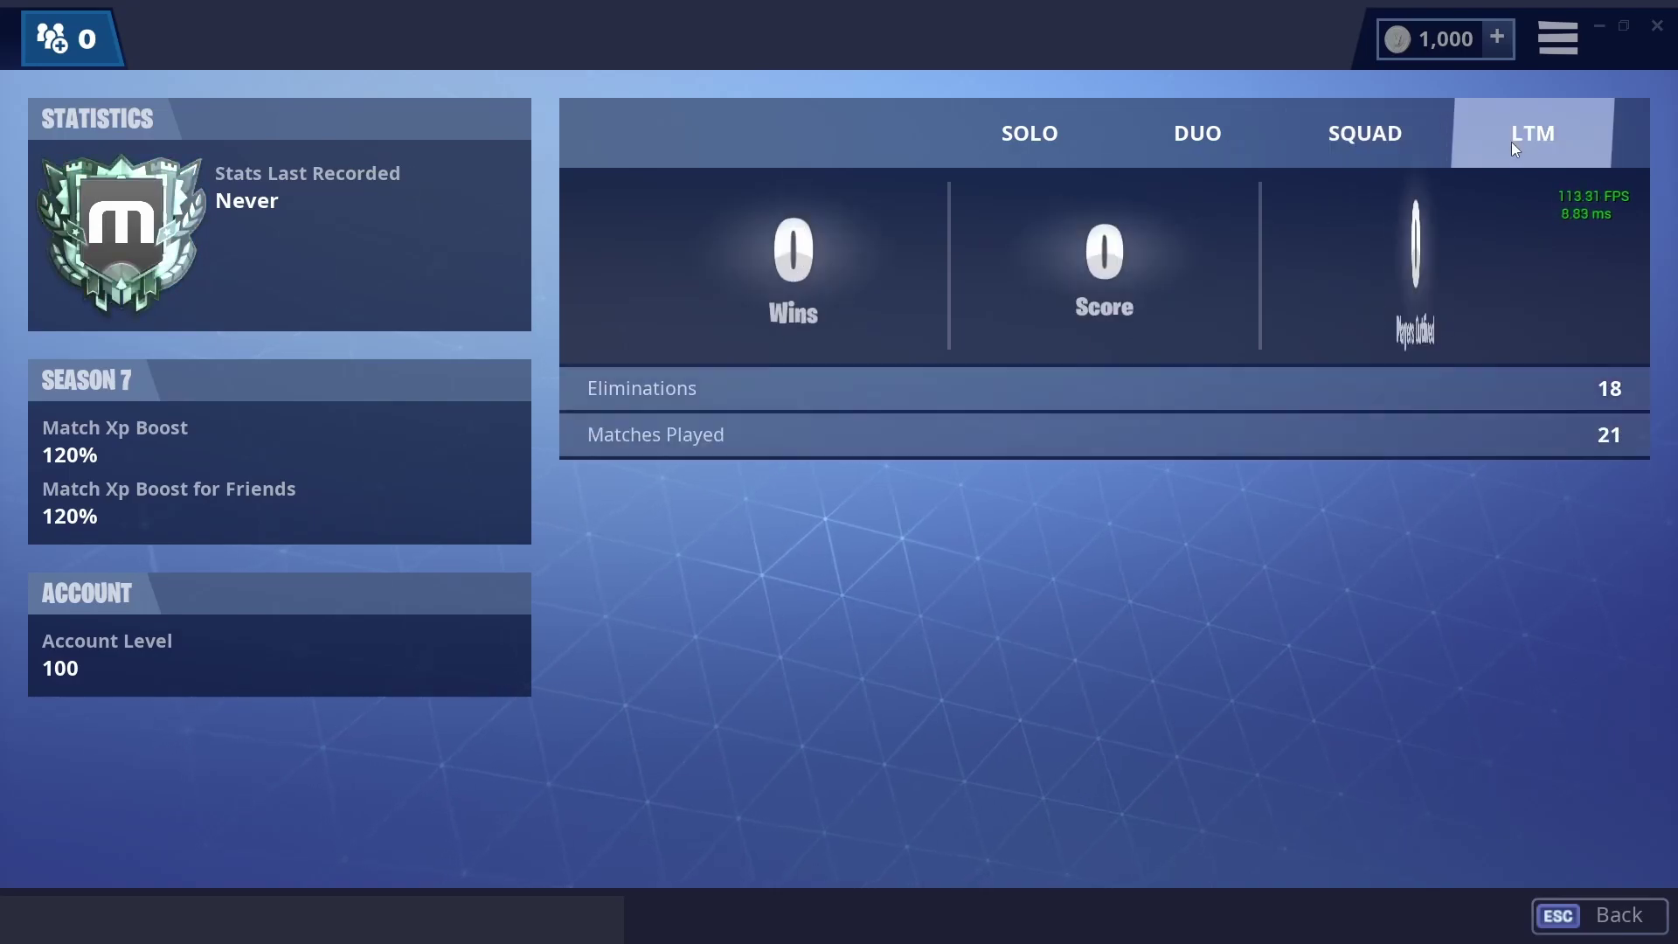
{"action": "left_click", "coordinate": [1041, 140]}
{"action": "key", "text": "Escape"}
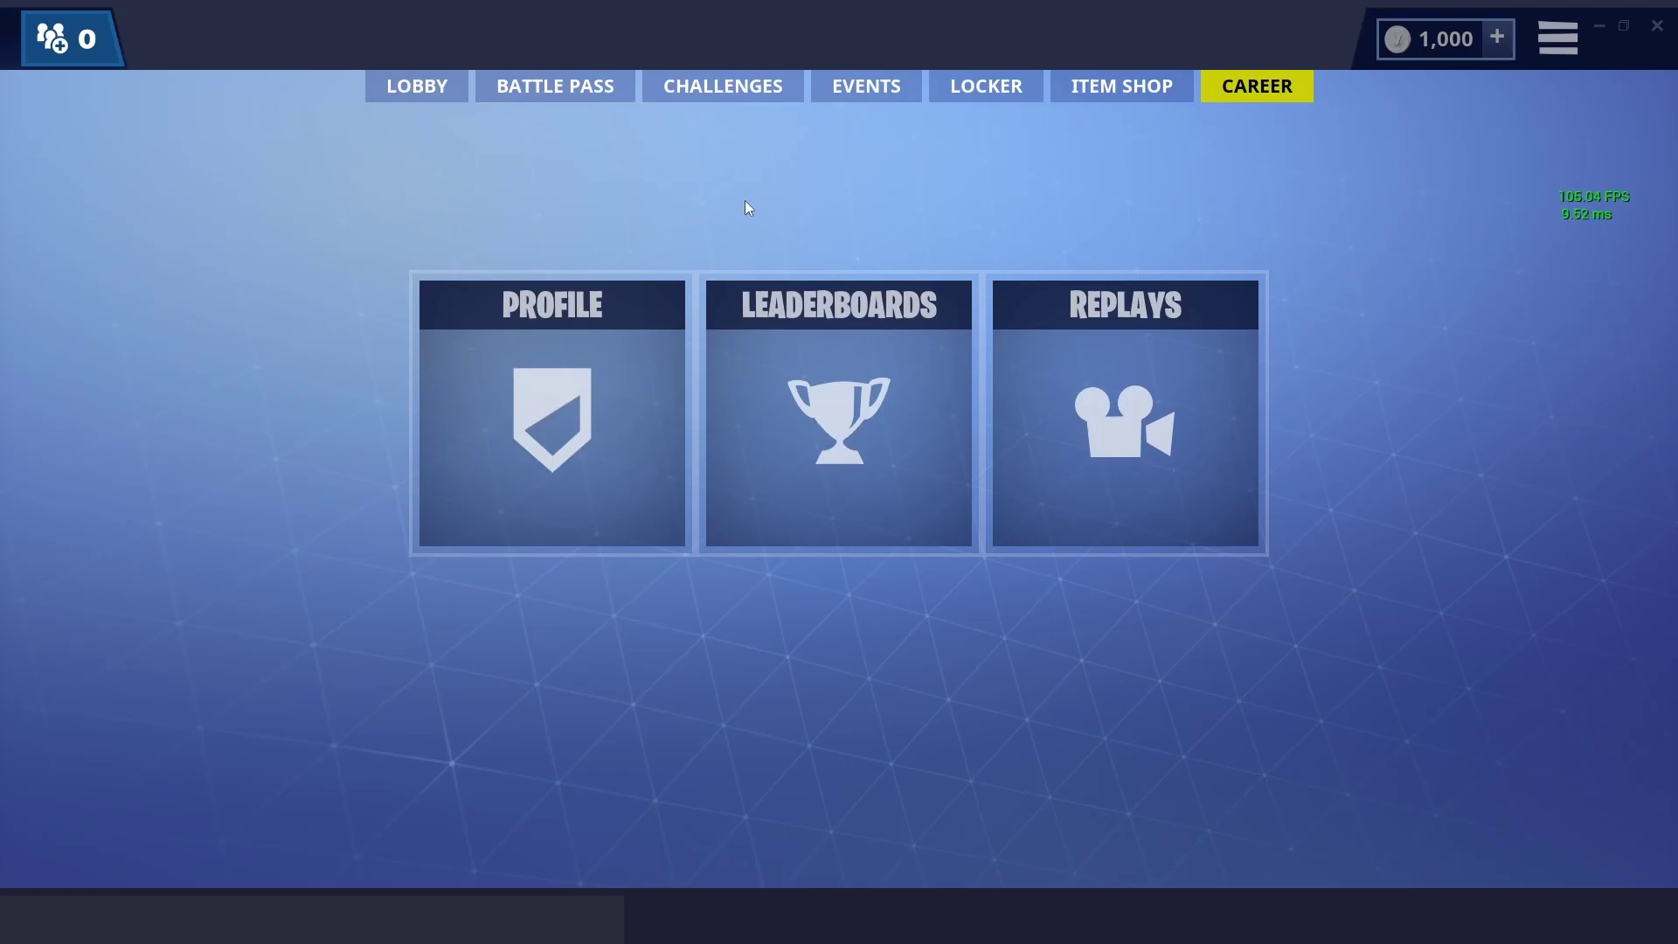
{"action": "key", "text": "Escape"}
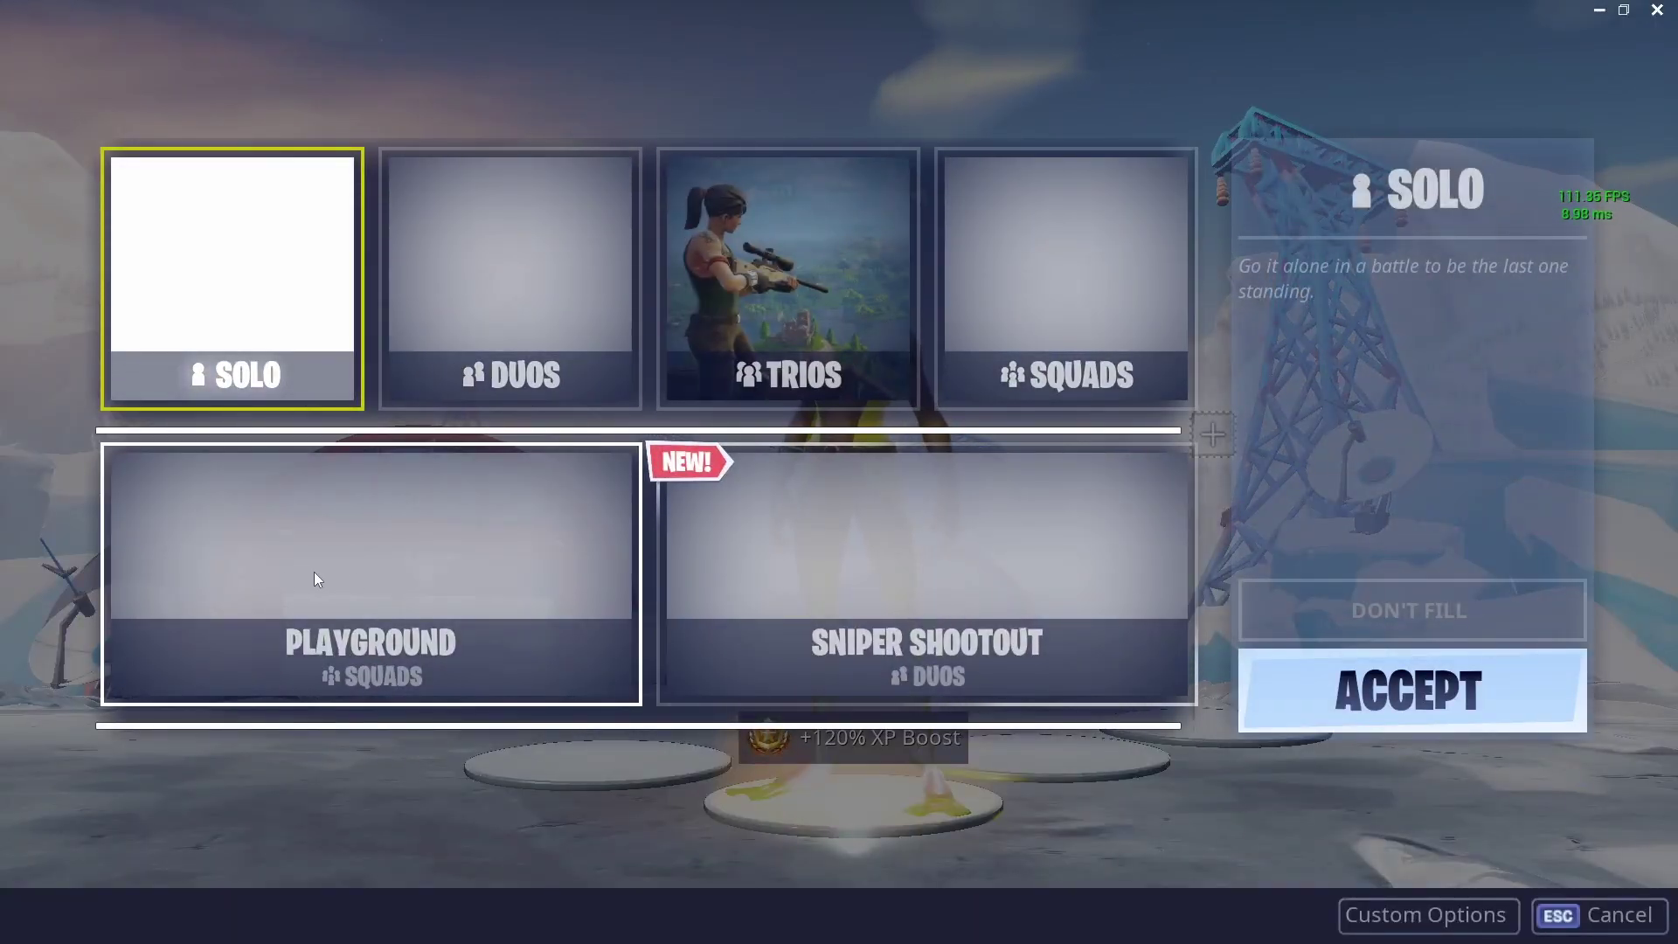
{"action": "key", "text": "Escape"}
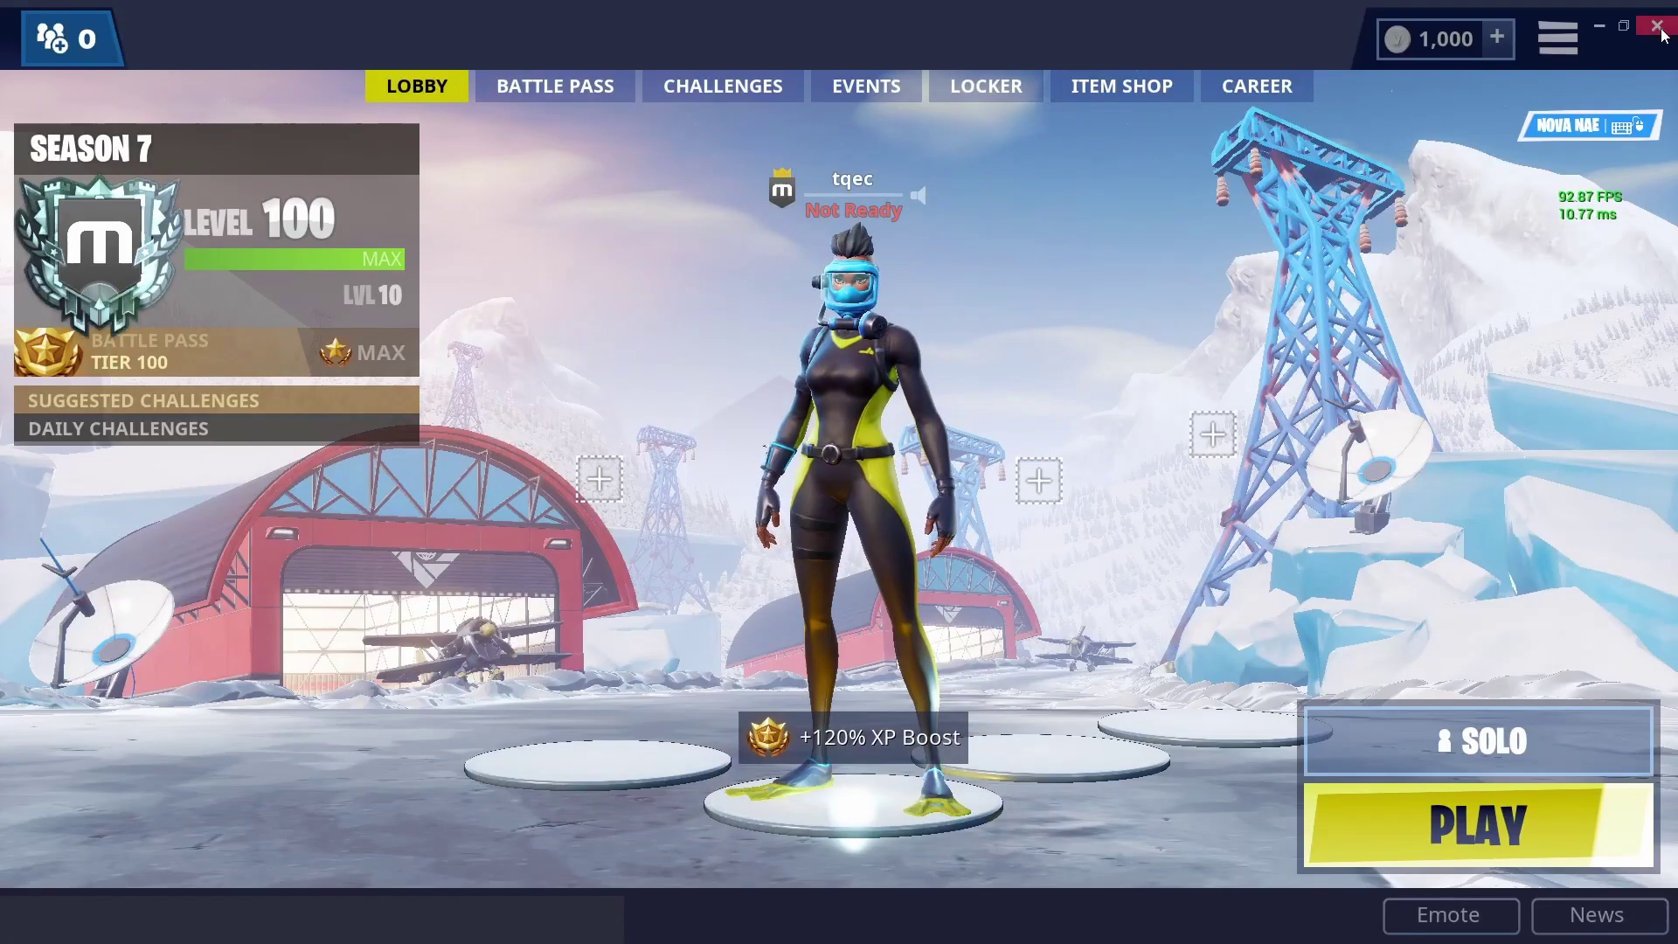
{"action": "key", "text": "Escape"}
- Quit the game and open the Nova server's Server Subscriptions page from the subscriptions channel
{"action": "left_click", "coordinate": [1034, 688]}
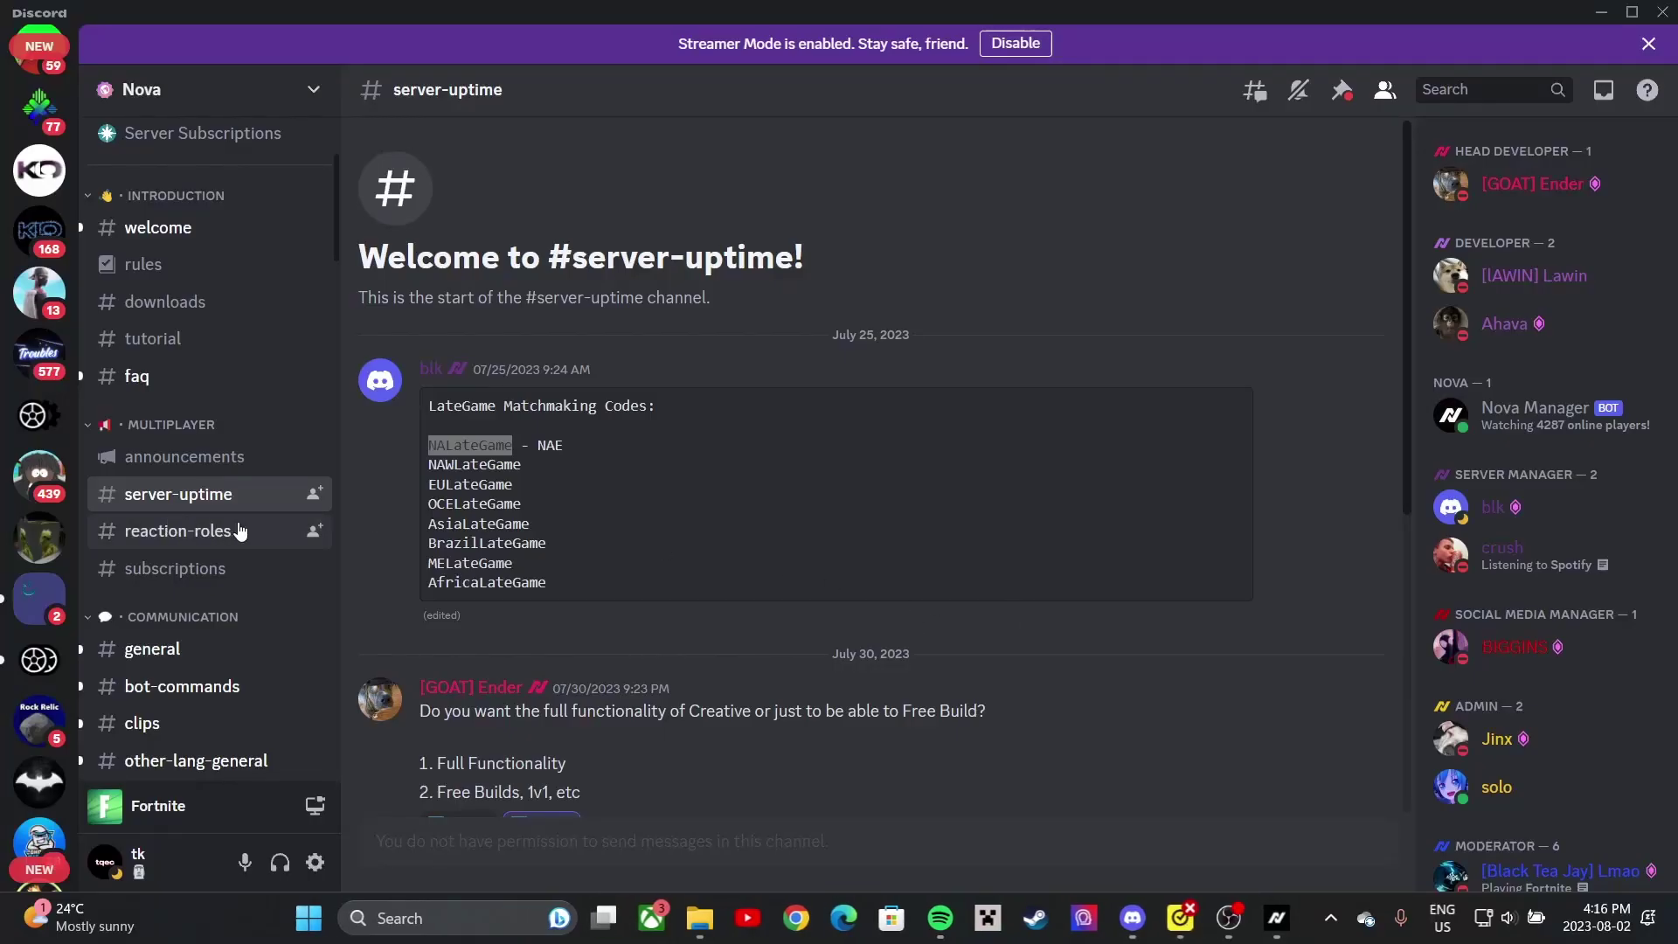
{"action": "scroll", "coordinate": [231, 533], "scroll_direction": "down", "scroll_amount": 3}
{"action": "left_click", "coordinate": [194, 350]}
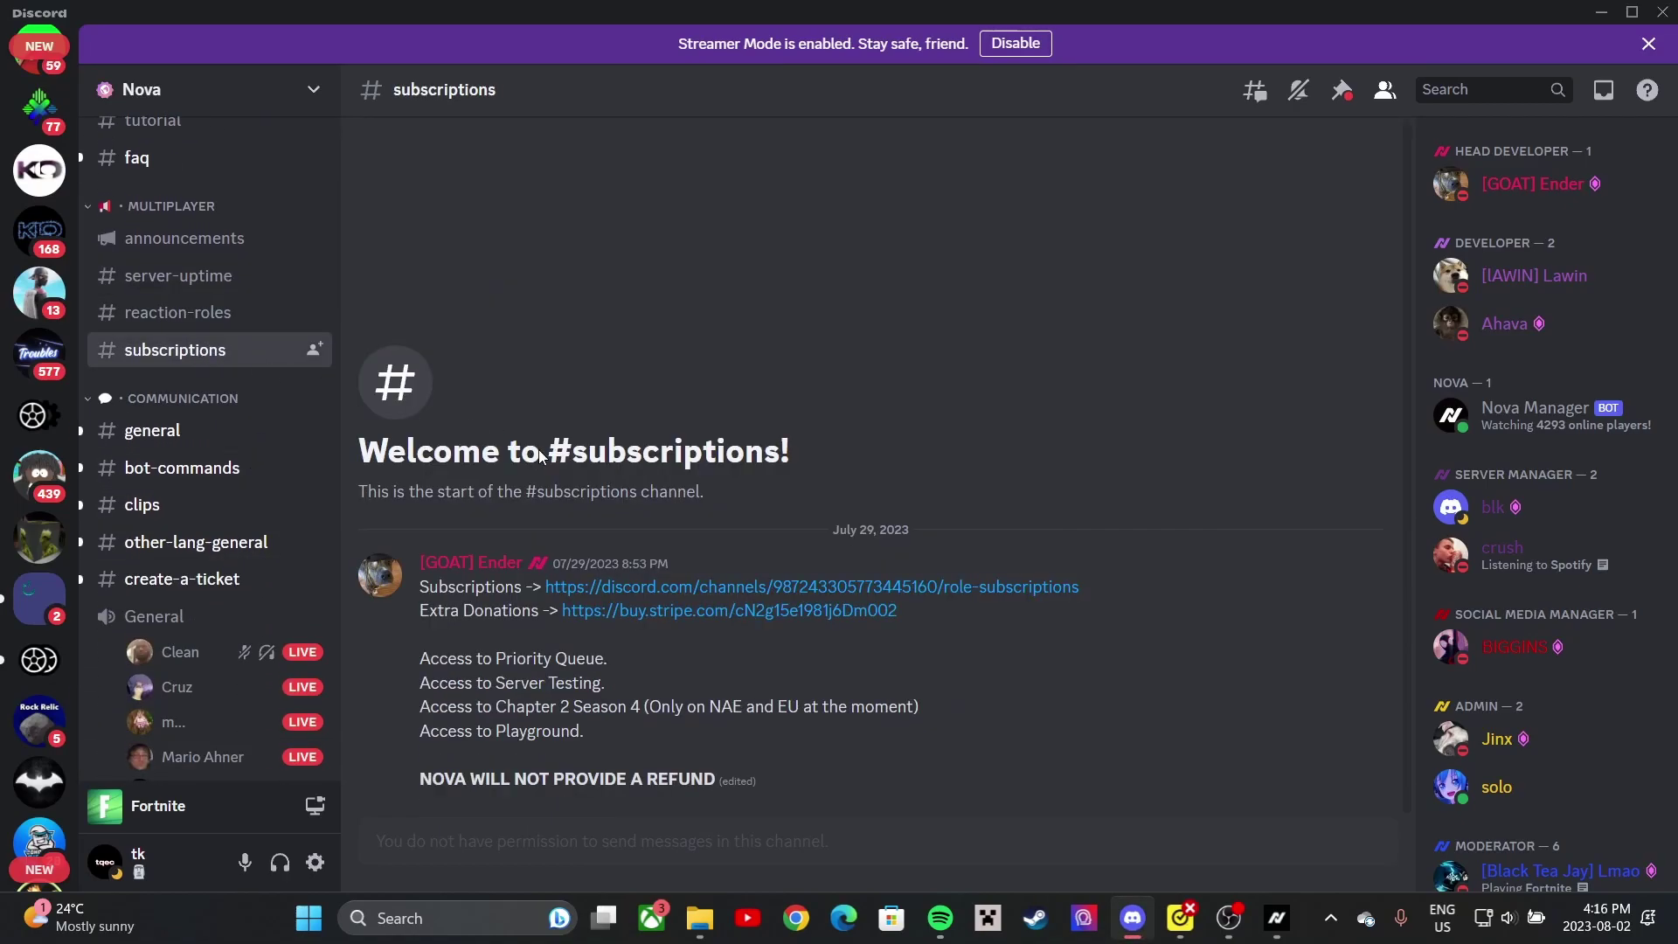
{"action": "left_click", "coordinate": [683, 590]}
- Browse the three subscription tiers, then show the newest messages in #welcome
{"action": "scroll", "coordinate": [858, 606], "scroll_direction": "down", "scroll_amount": 3}
{"action": "scroll", "coordinate": [595, 469], "scroll_direction": "down", "scroll_amount": 1}
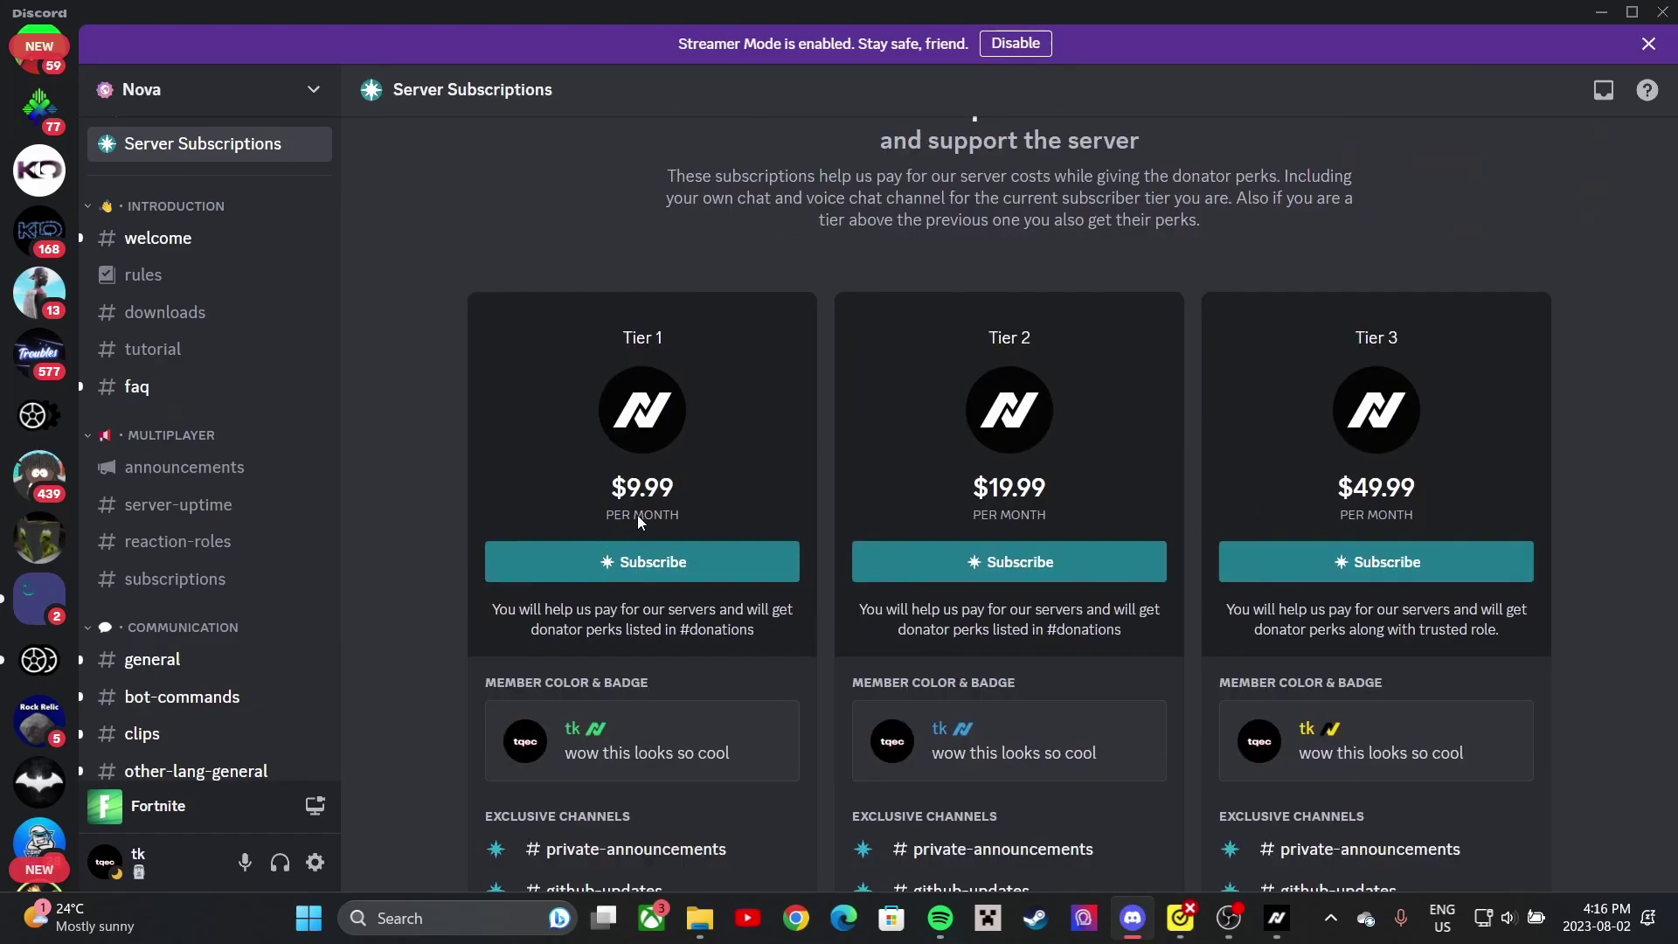
{"action": "scroll", "coordinate": [638, 522], "scroll_direction": "down", "scroll_amount": 1}
{"action": "scroll", "coordinate": [673, 522], "scroll_direction": "down", "scroll_amount": 2}
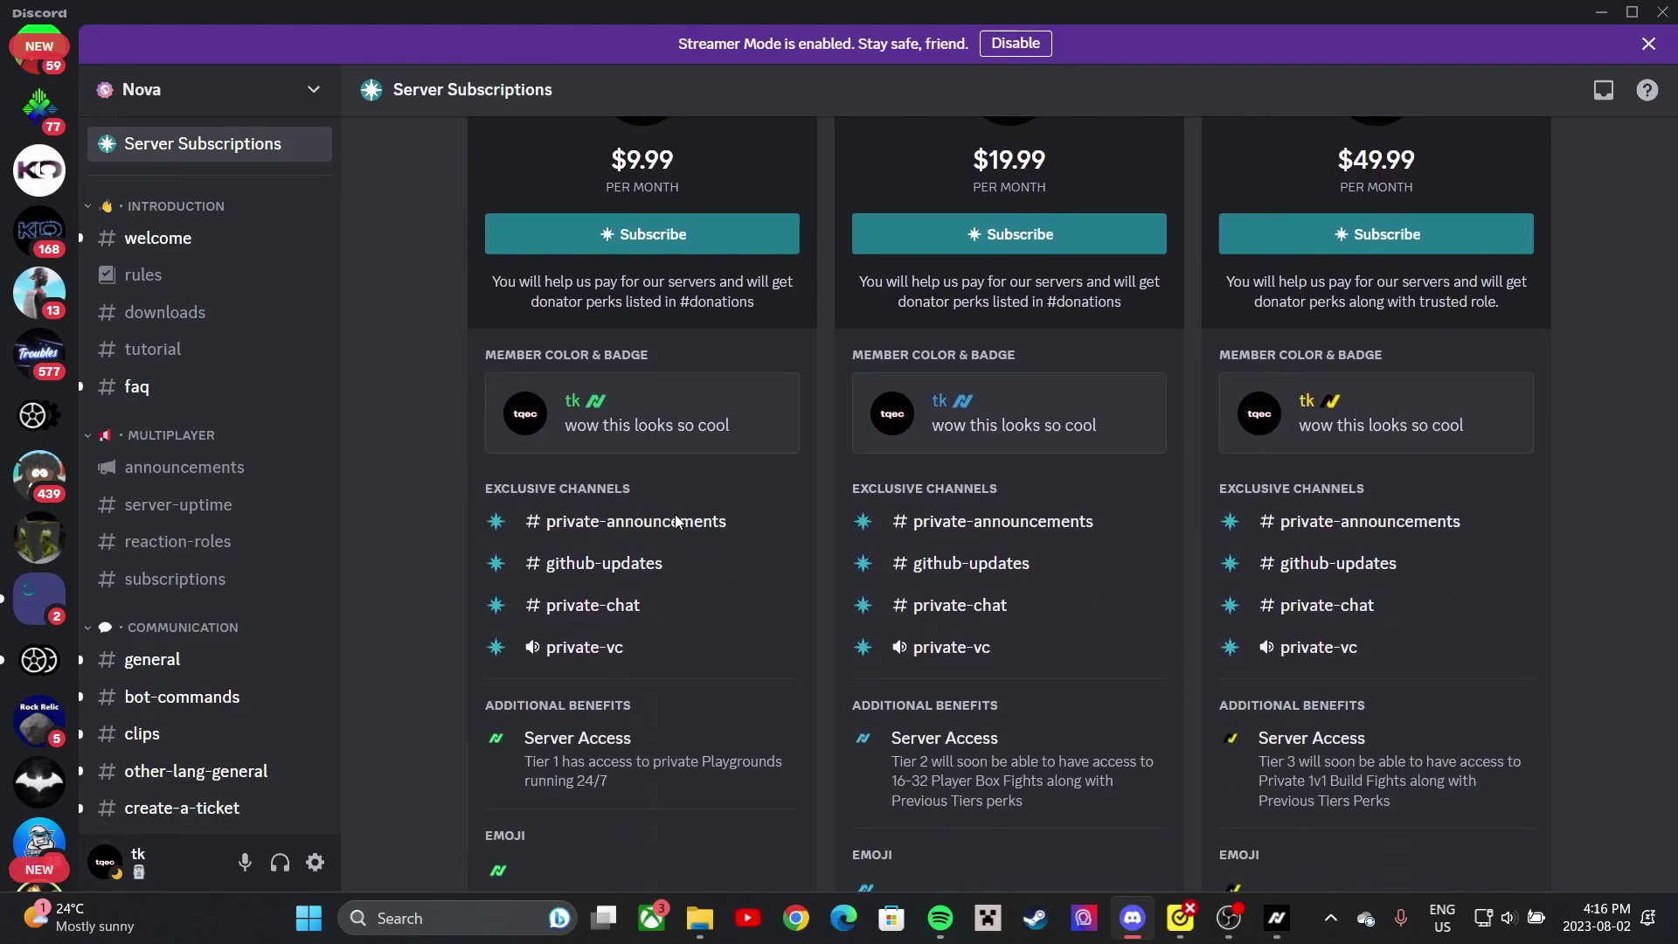
{"action": "scroll", "coordinate": [674, 513], "scroll_direction": "up", "scroll_amount": 1}
{"action": "scroll", "coordinate": [645, 766], "scroll_direction": "down", "scroll_amount": 1}
{"action": "scroll", "coordinate": [650, 768], "scroll_direction": "down", "scroll_amount": 1}
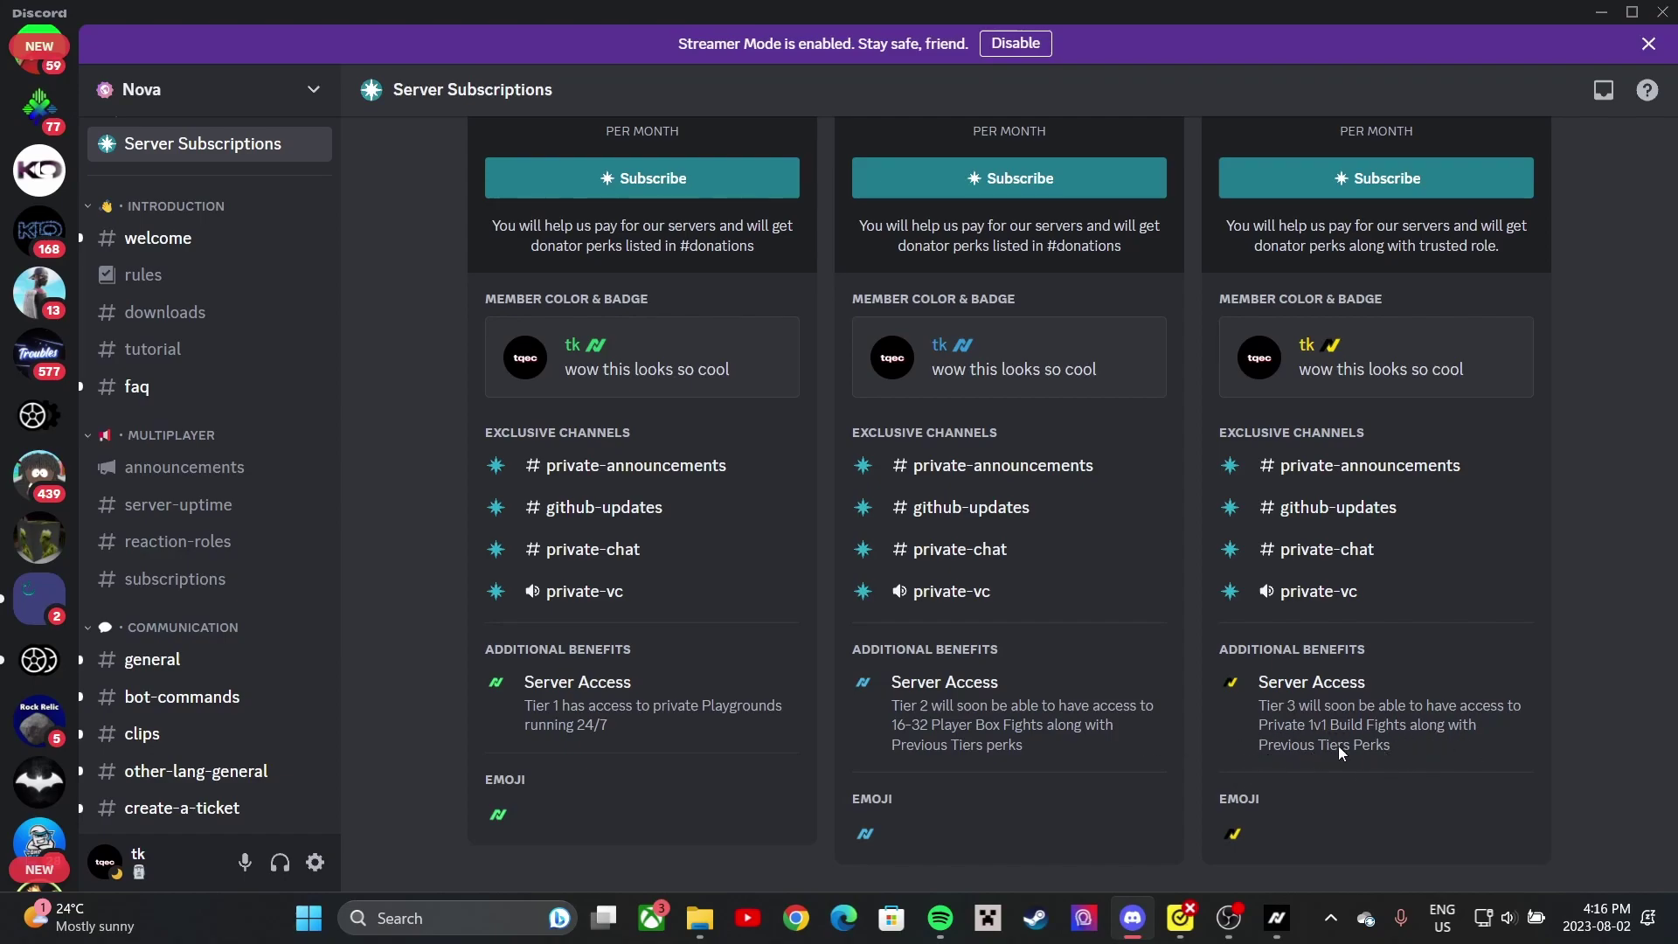
{"action": "scroll", "coordinate": [594, 669], "scroll_direction": "up", "scroll_amount": 3}
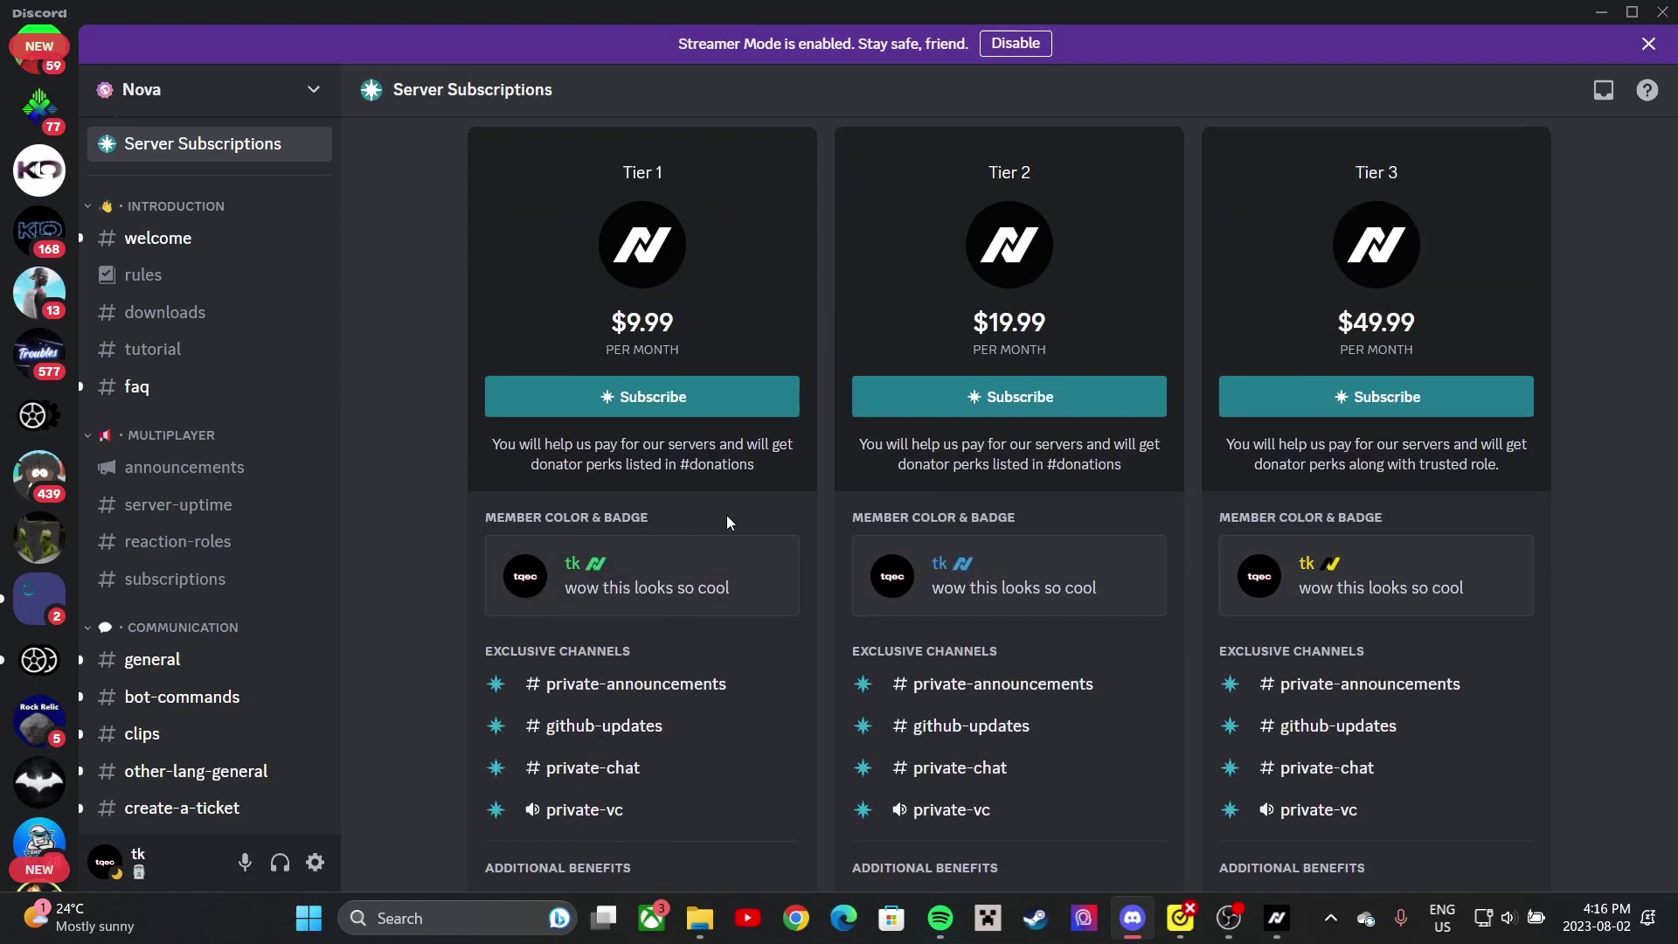
{"action": "scroll", "coordinate": [603, 537], "scroll_direction": "up", "scroll_amount": 7}
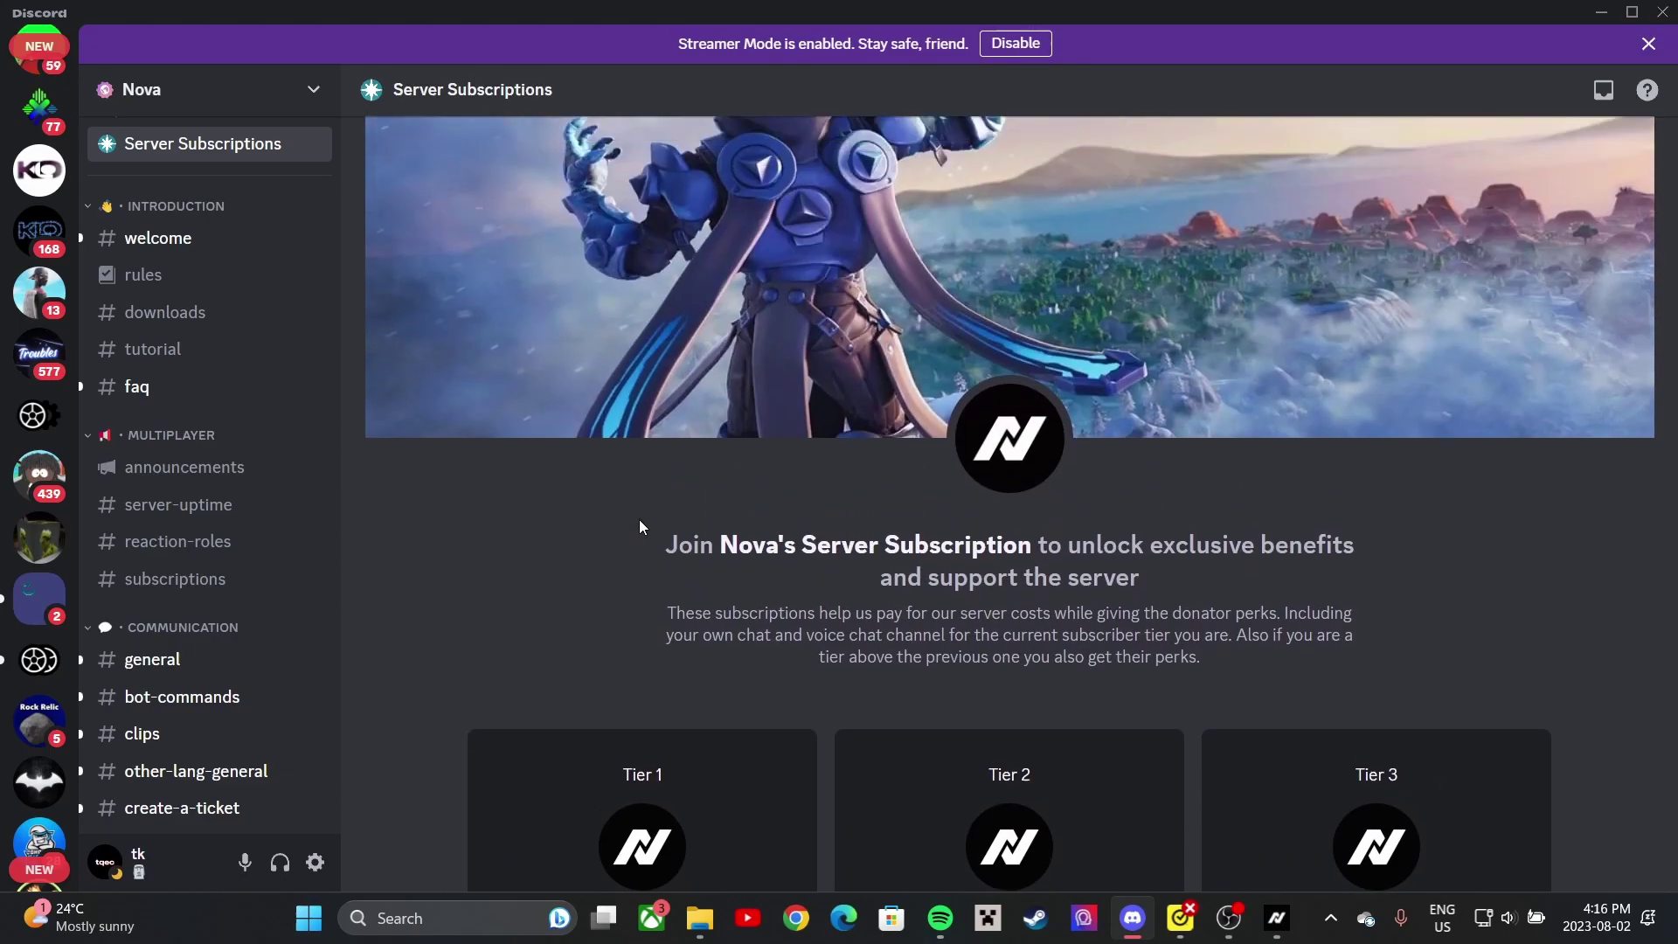
{"action": "scroll", "coordinate": [638, 521], "scroll_direction": "down", "scroll_amount": 6}
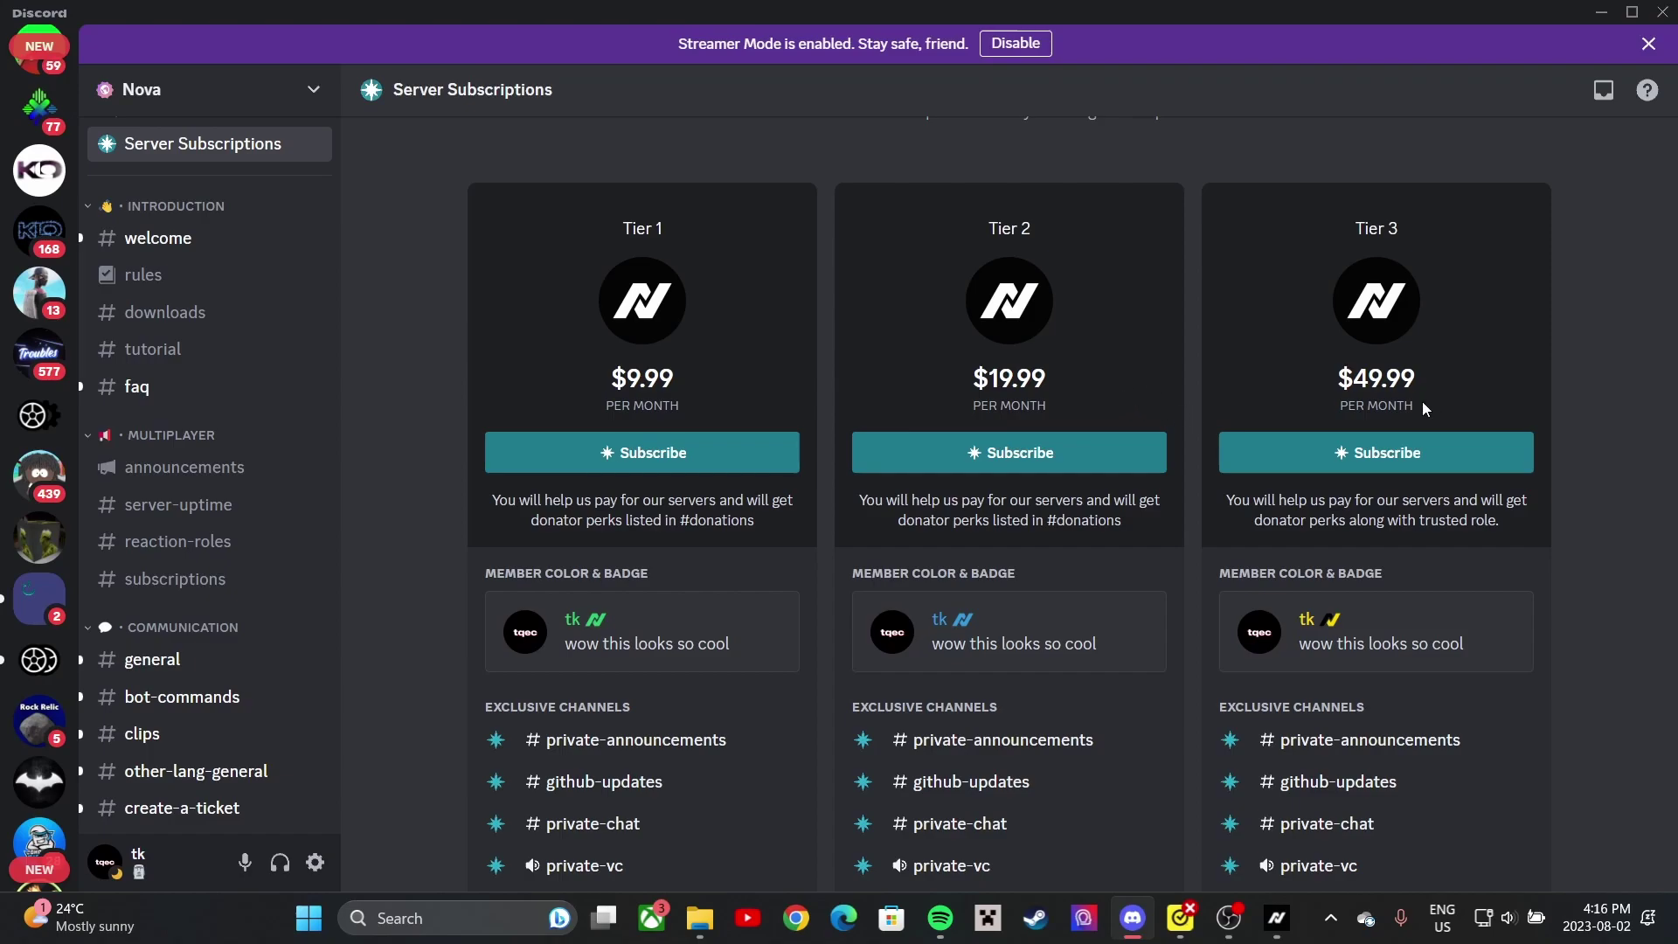
{"action": "scroll", "coordinate": [1453, 443], "scroll_direction": "down", "scroll_amount": 3}
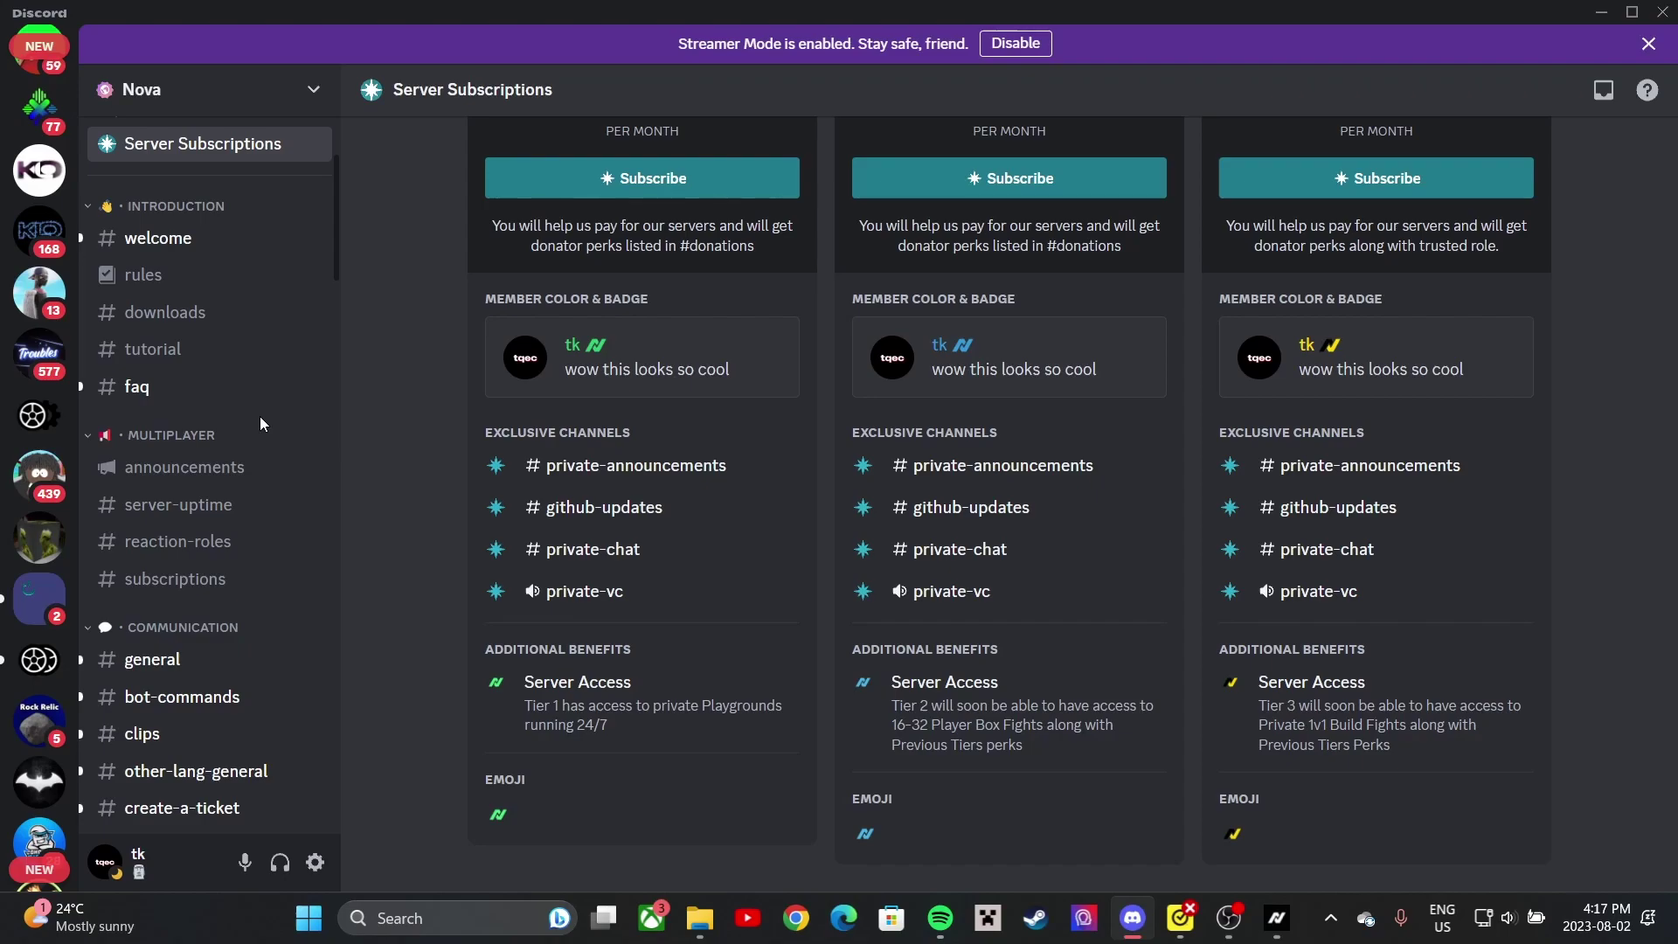
{"action": "scroll", "coordinate": [275, 415], "scroll_direction": "up", "scroll_amount": 3}
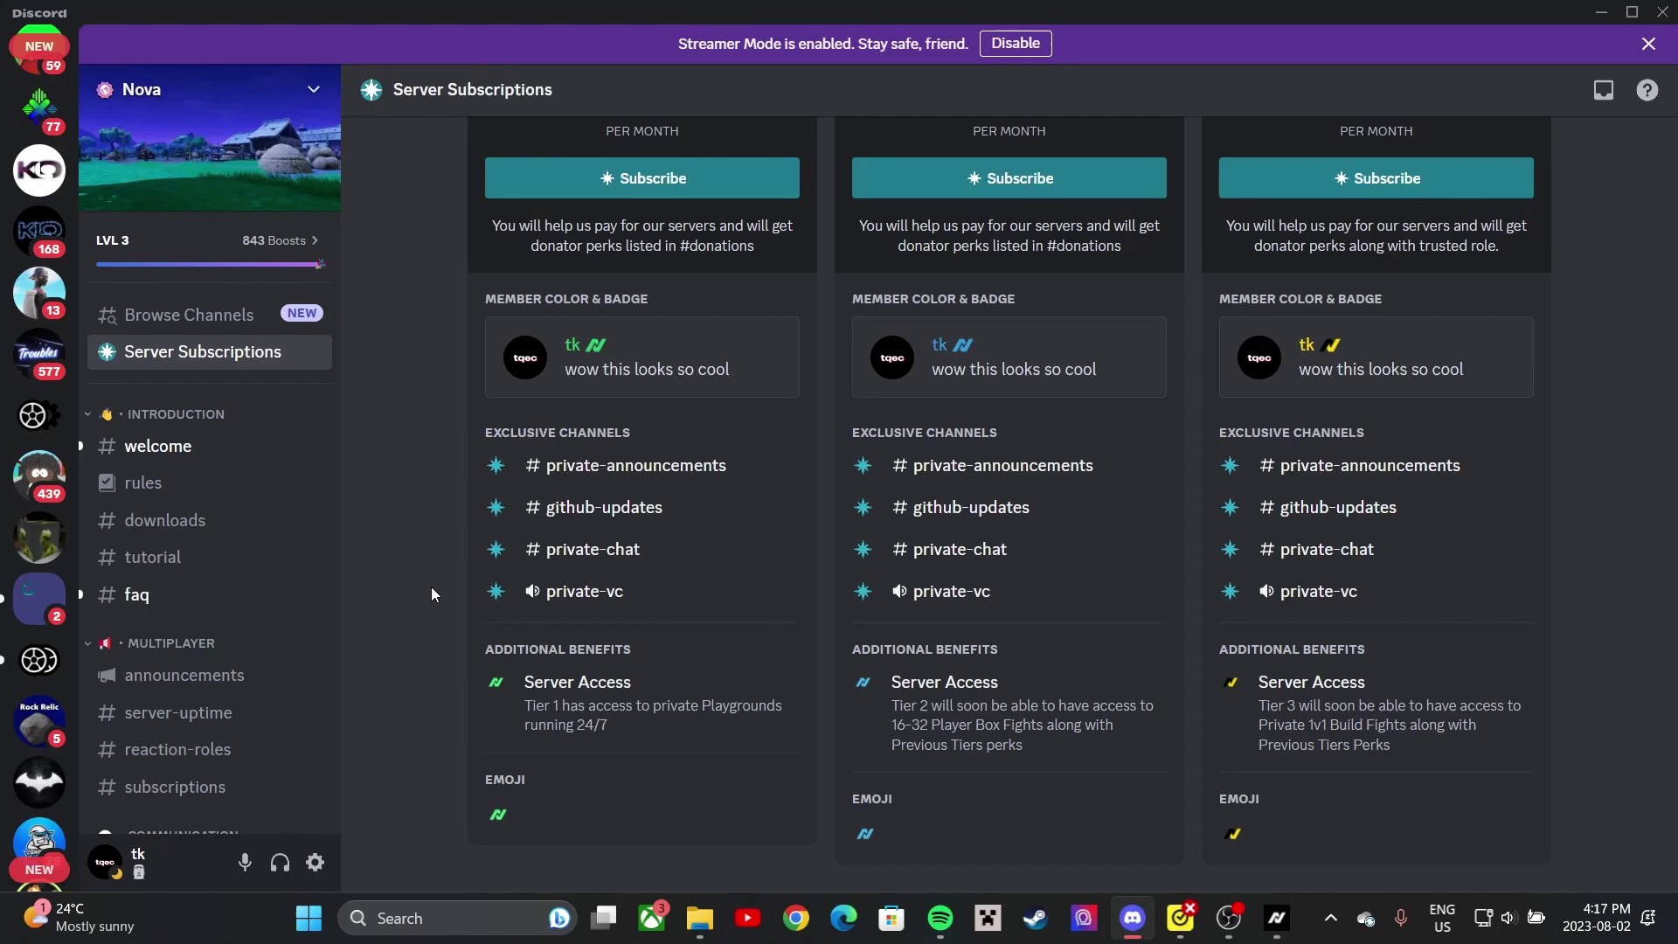
{"action": "scroll", "coordinate": [694, 451], "scroll_direction": "up", "scroll_amount": 10}
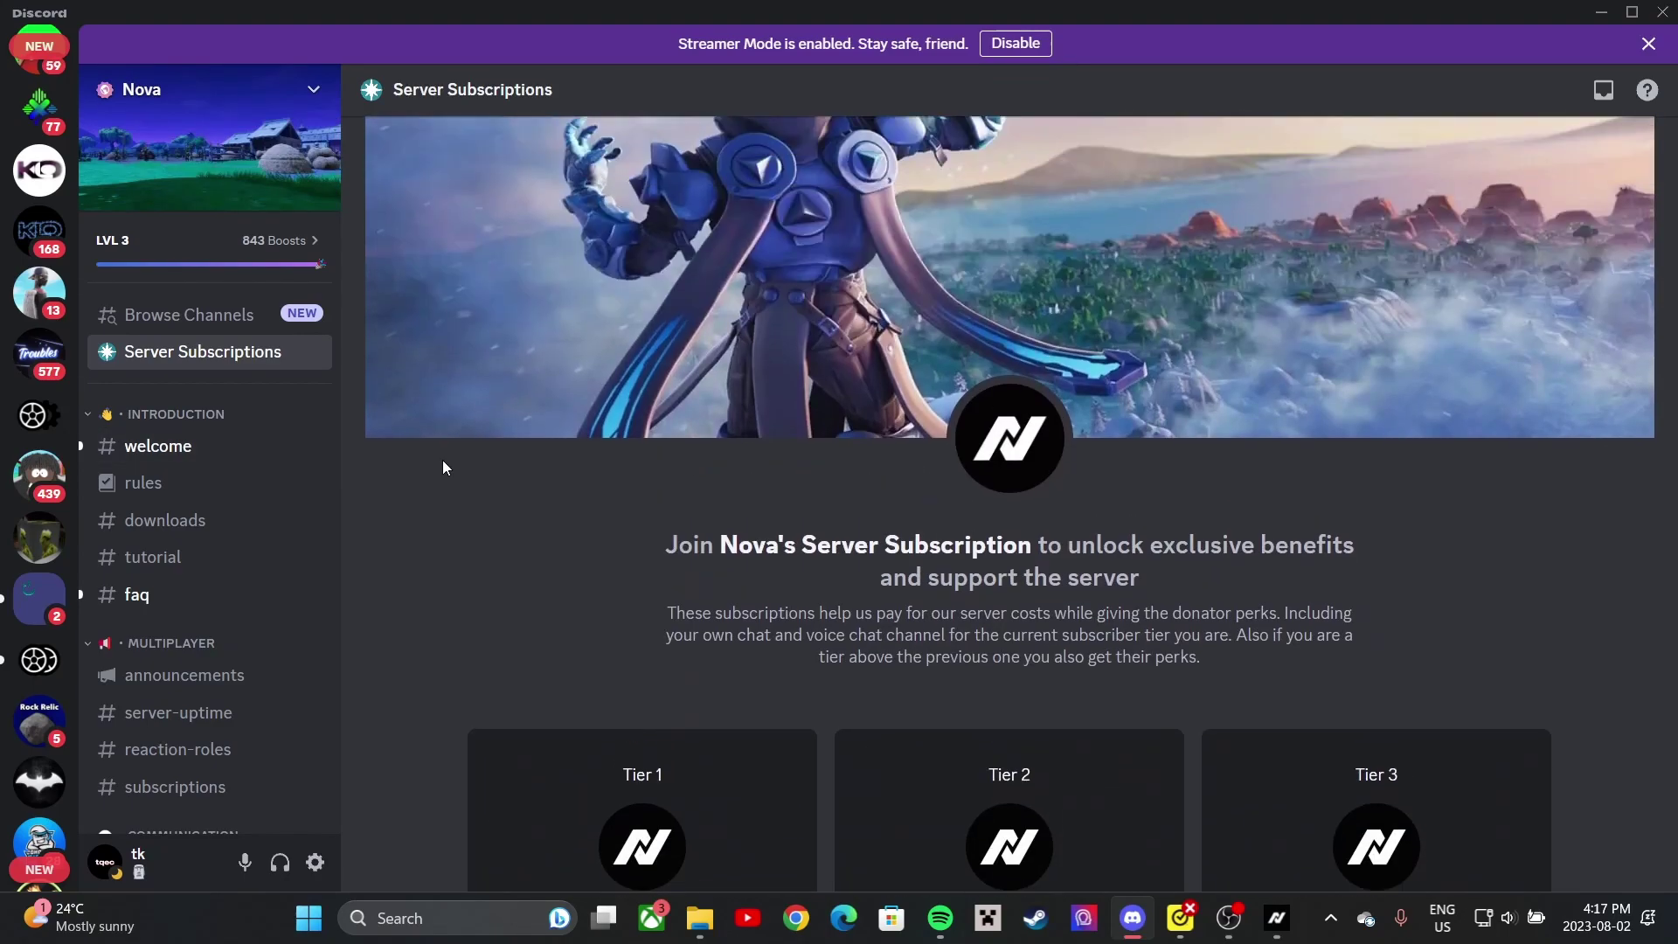
{"action": "left_click", "coordinate": [187, 451]}
{"action": "scroll", "coordinate": [816, 468], "scroll_direction": "down", "scroll_amount": 15}
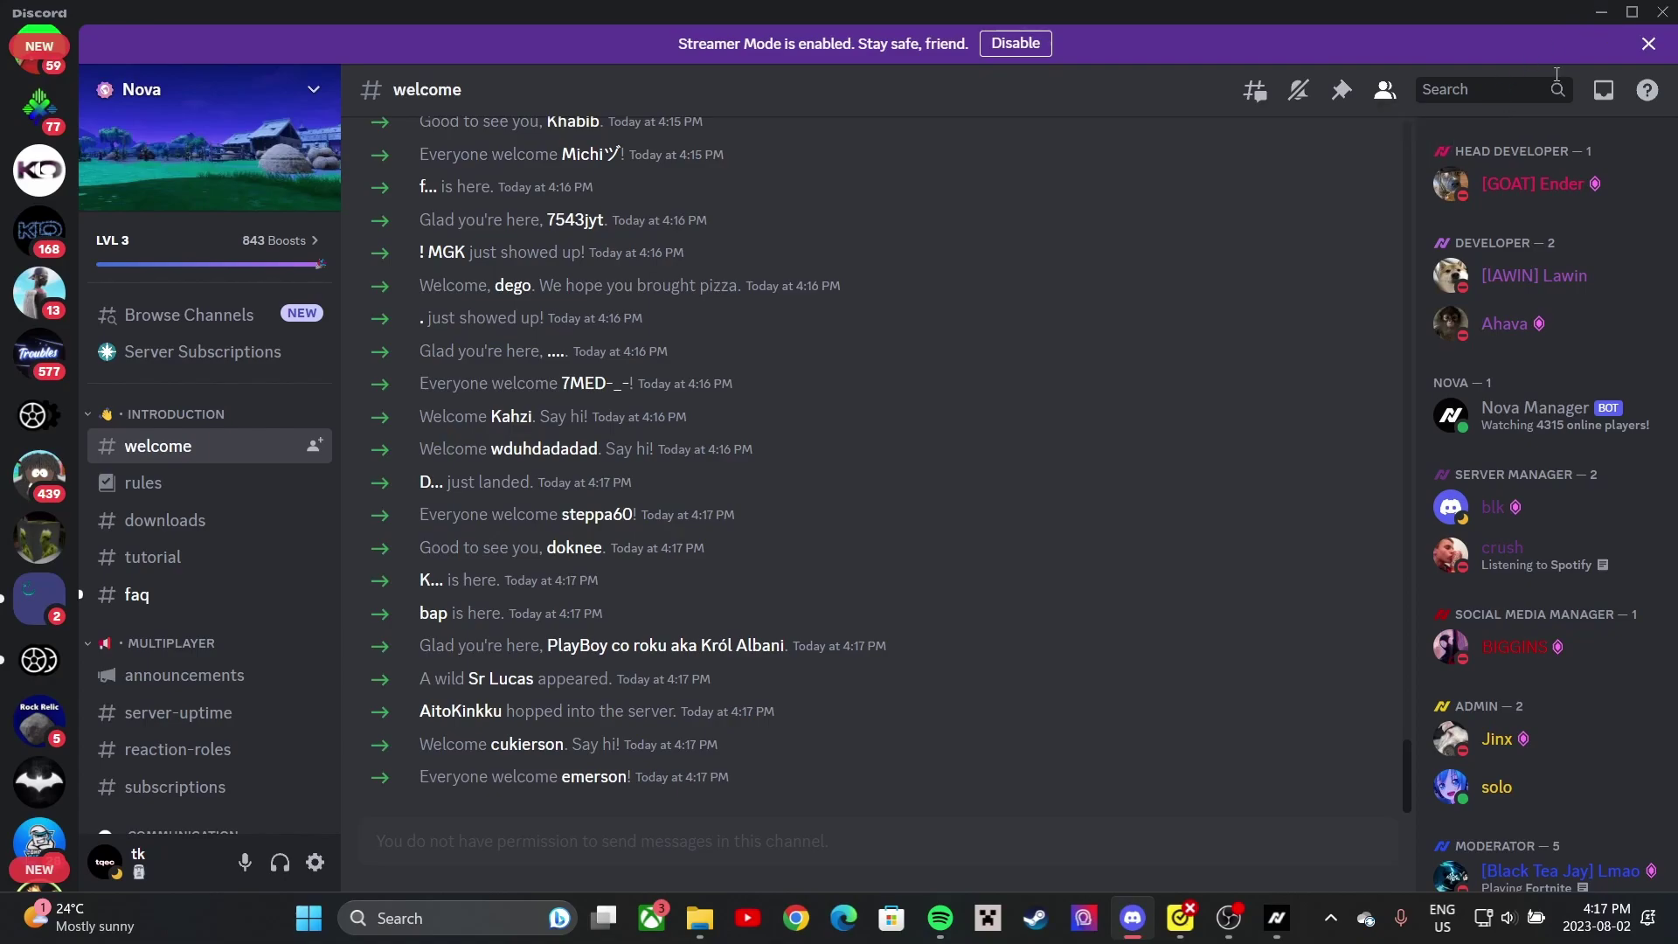
- Check Nova Launcher's User Settings (Edit on Release and Instant Reset on, Memory Leak Fix off), then minimize it
{"action": "left_click", "coordinate": [1592, 12]}
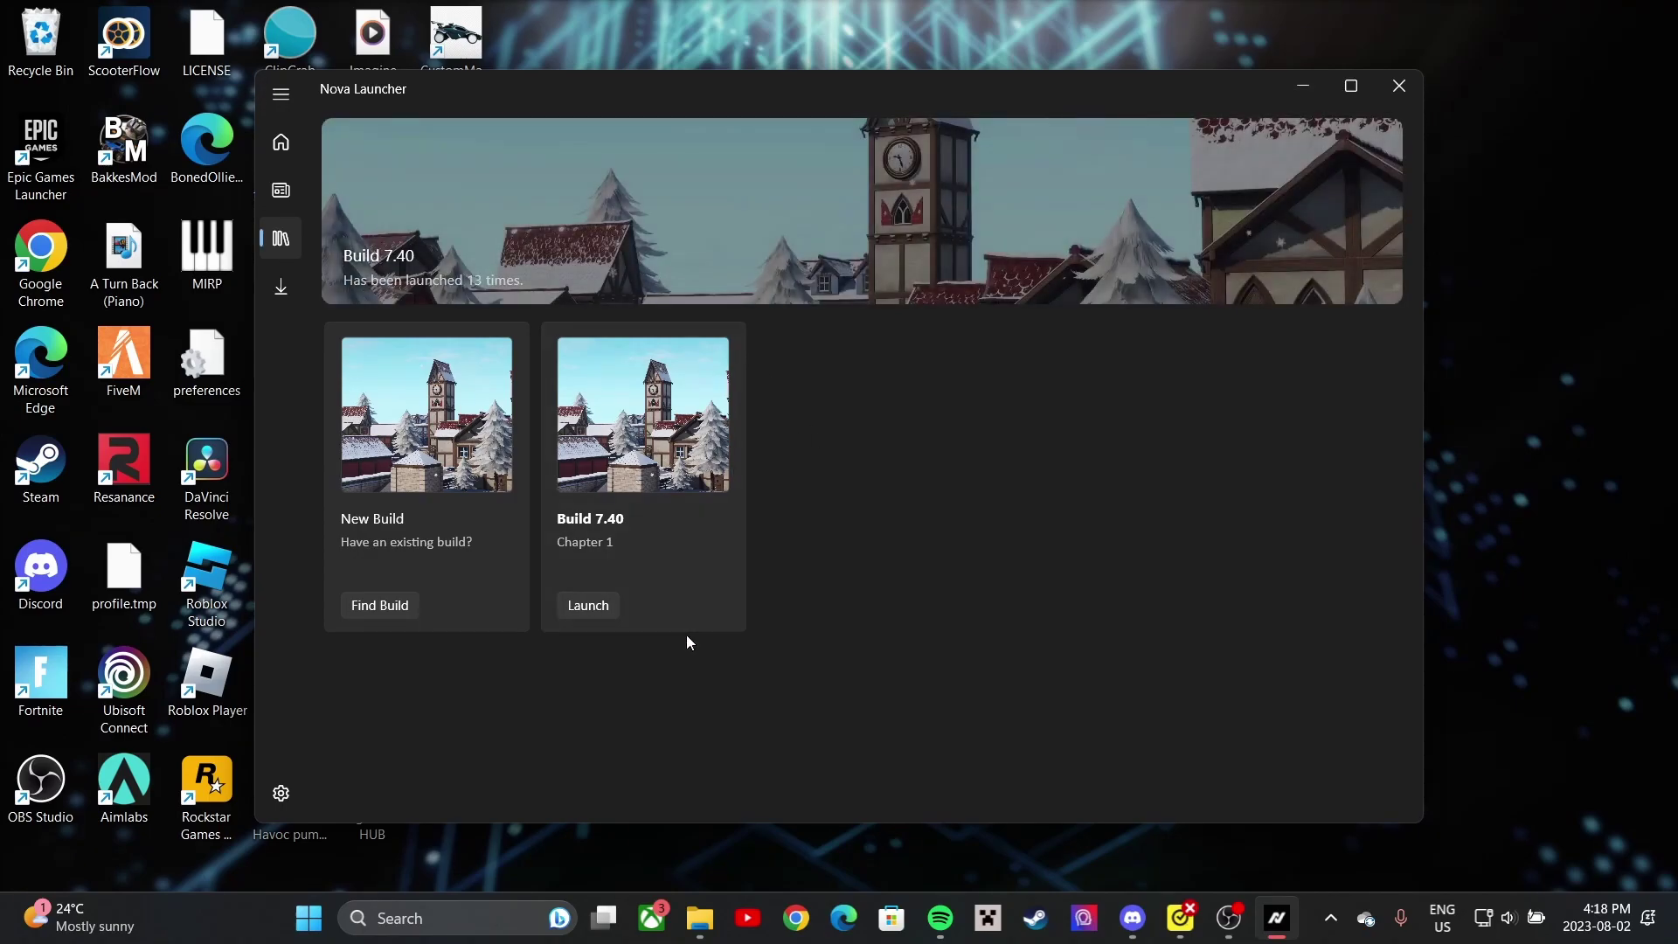
{"action": "left_click", "coordinate": [278, 795]}
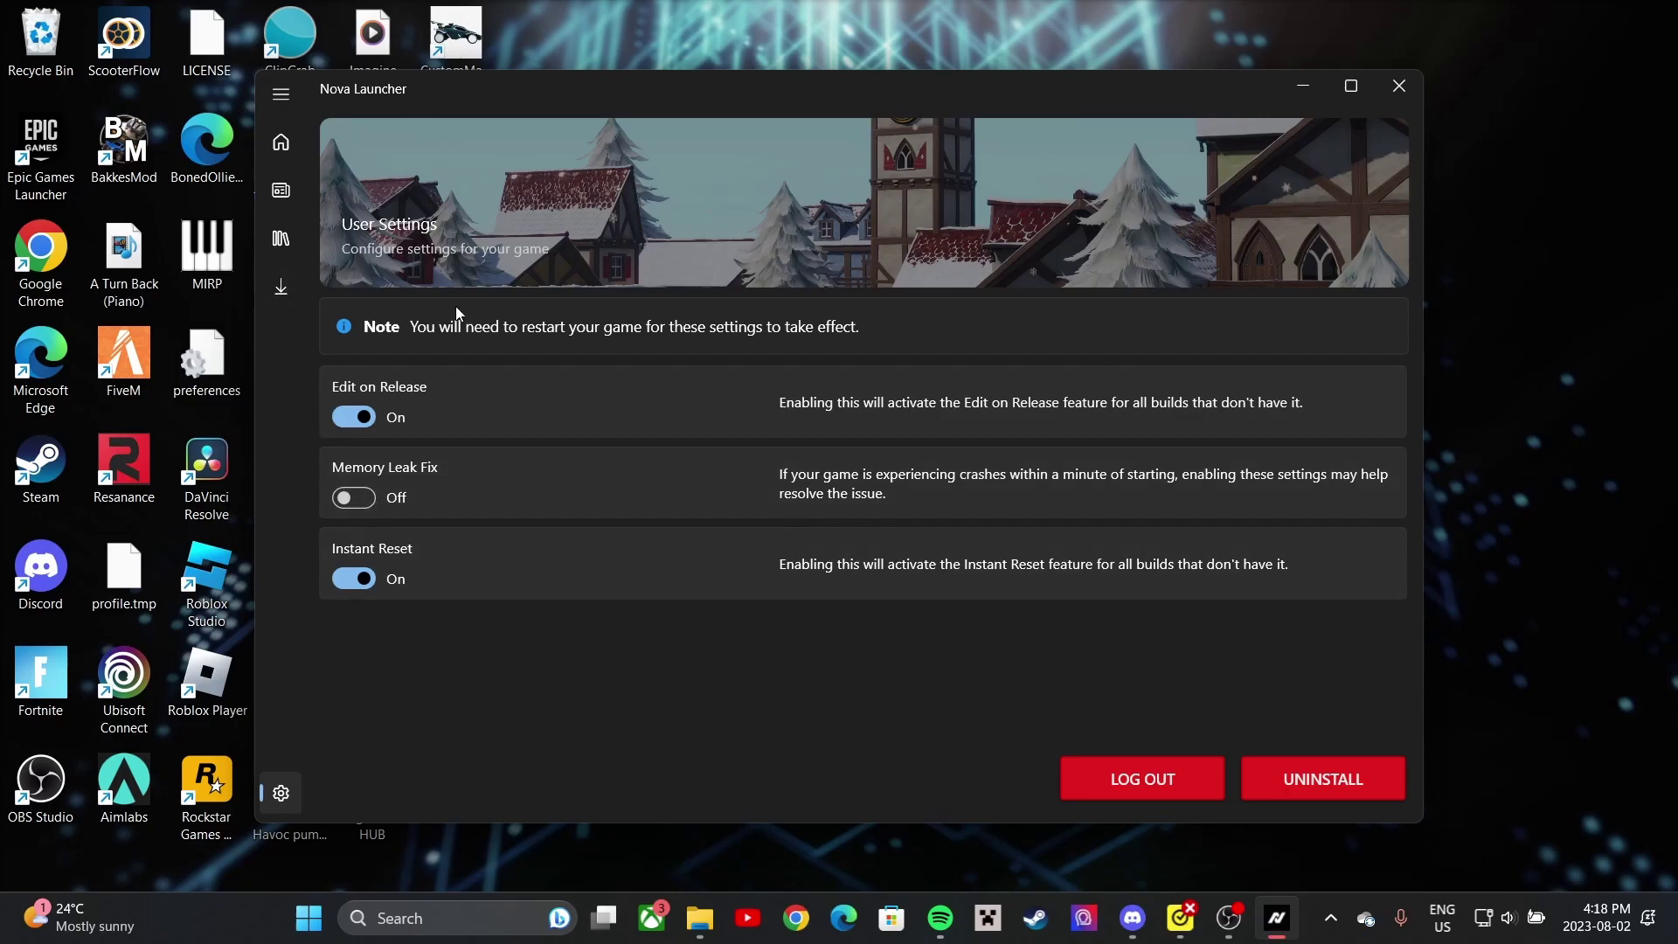
{"action": "left_click", "coordinate": [1302, 87]}
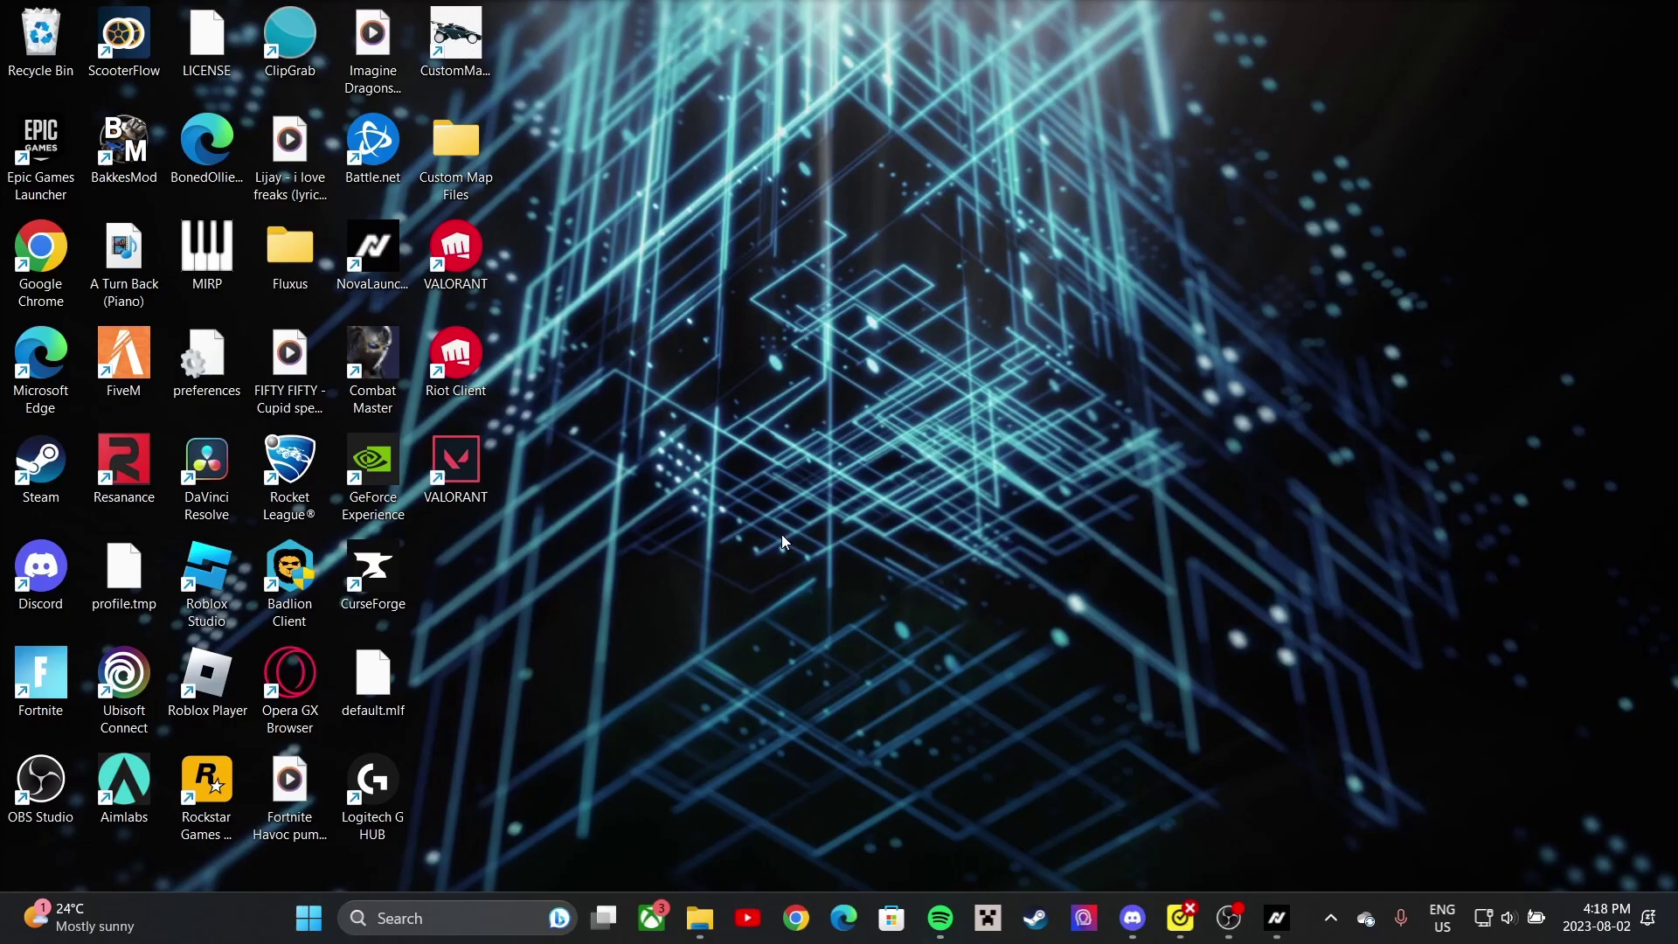
- Run %localappdata% from the Run dialog to open the AppData\Local folder
{"action": "key", "text": "n"}
{"action": "key", "text": "super+r"}
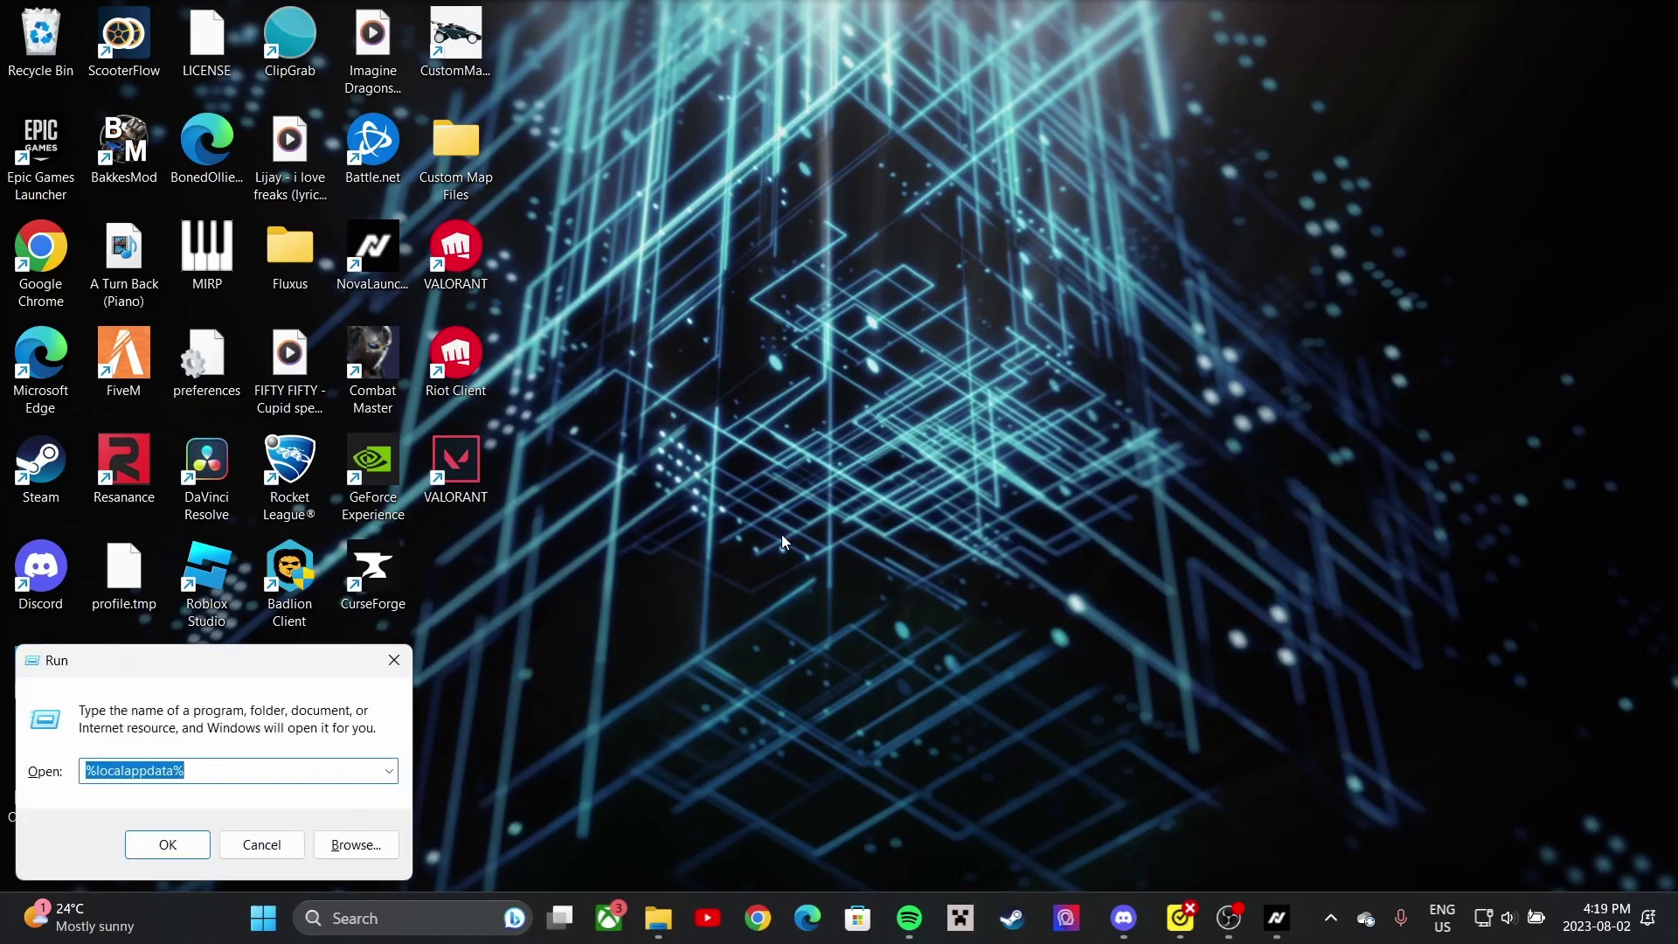
{"action": "left_click_drag", "start_coordinate": [199, 663], "coordinate": [887, 369]}
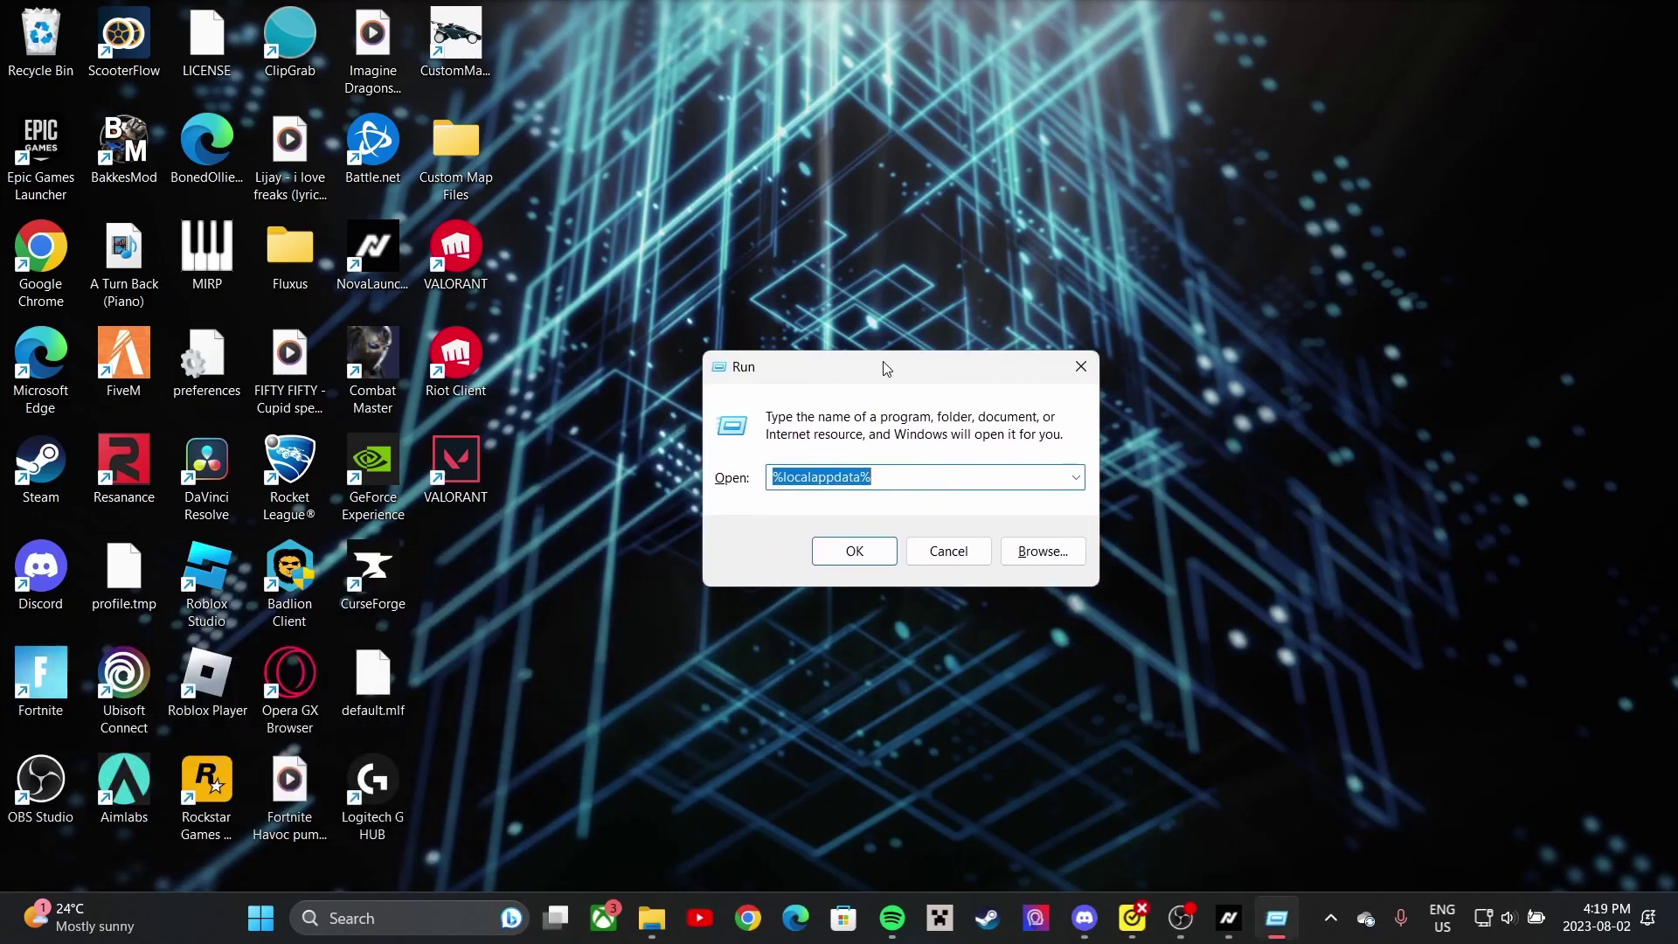
{"action": "key", "text": "BackSpace"}
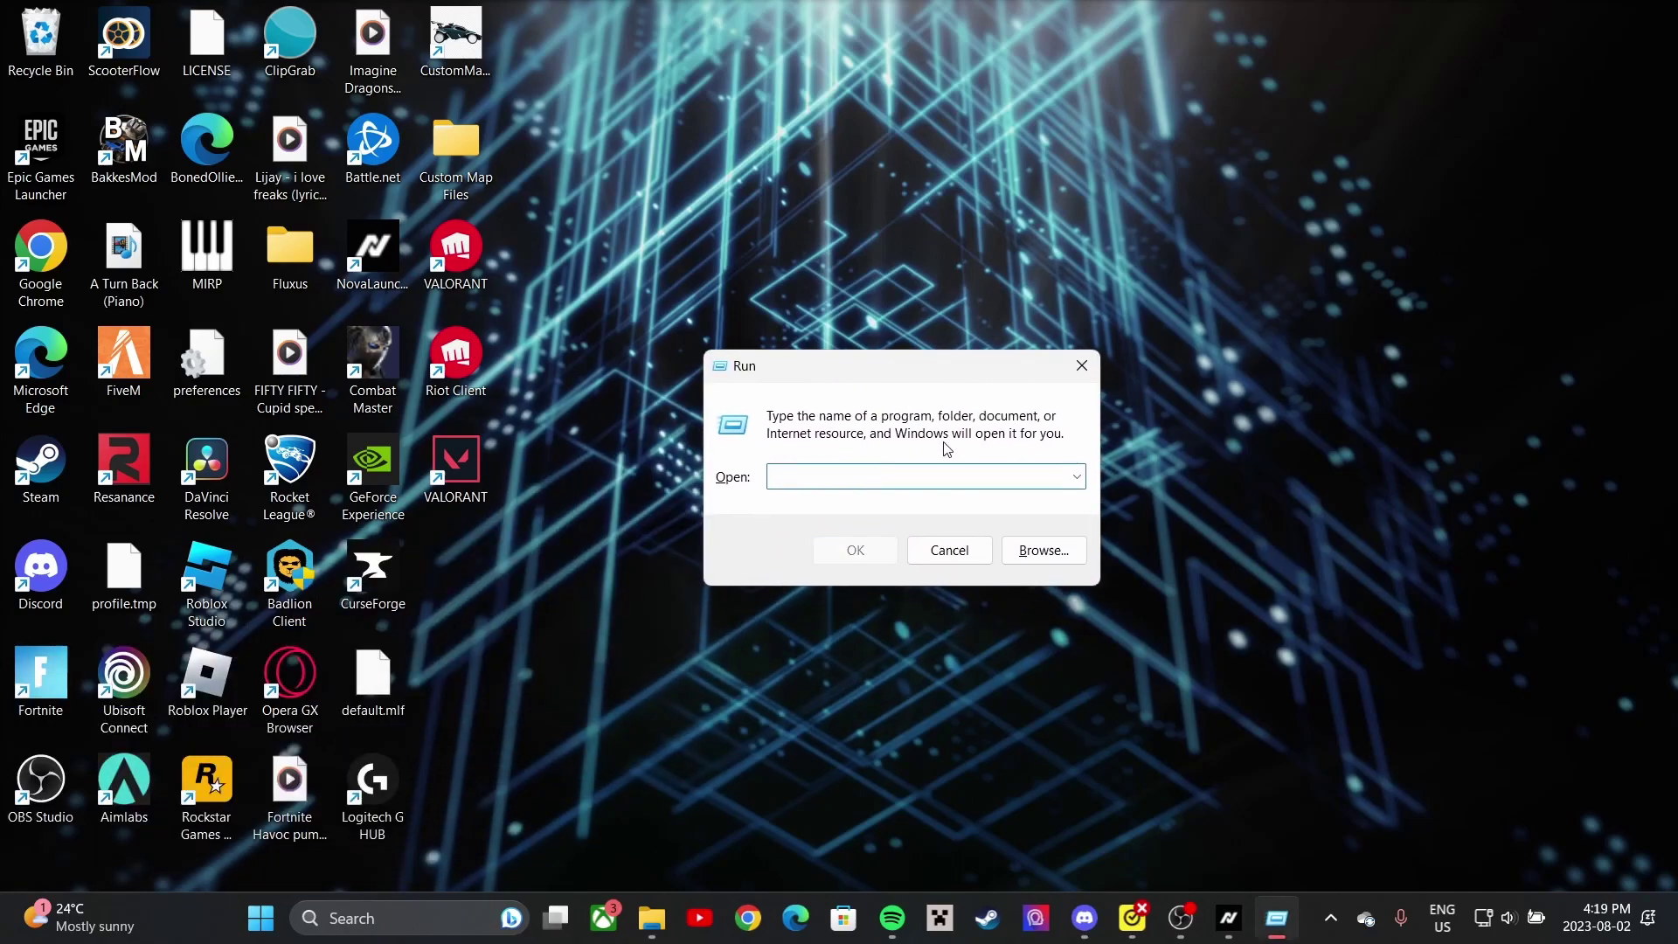
{"action": "type", "text": "%"}
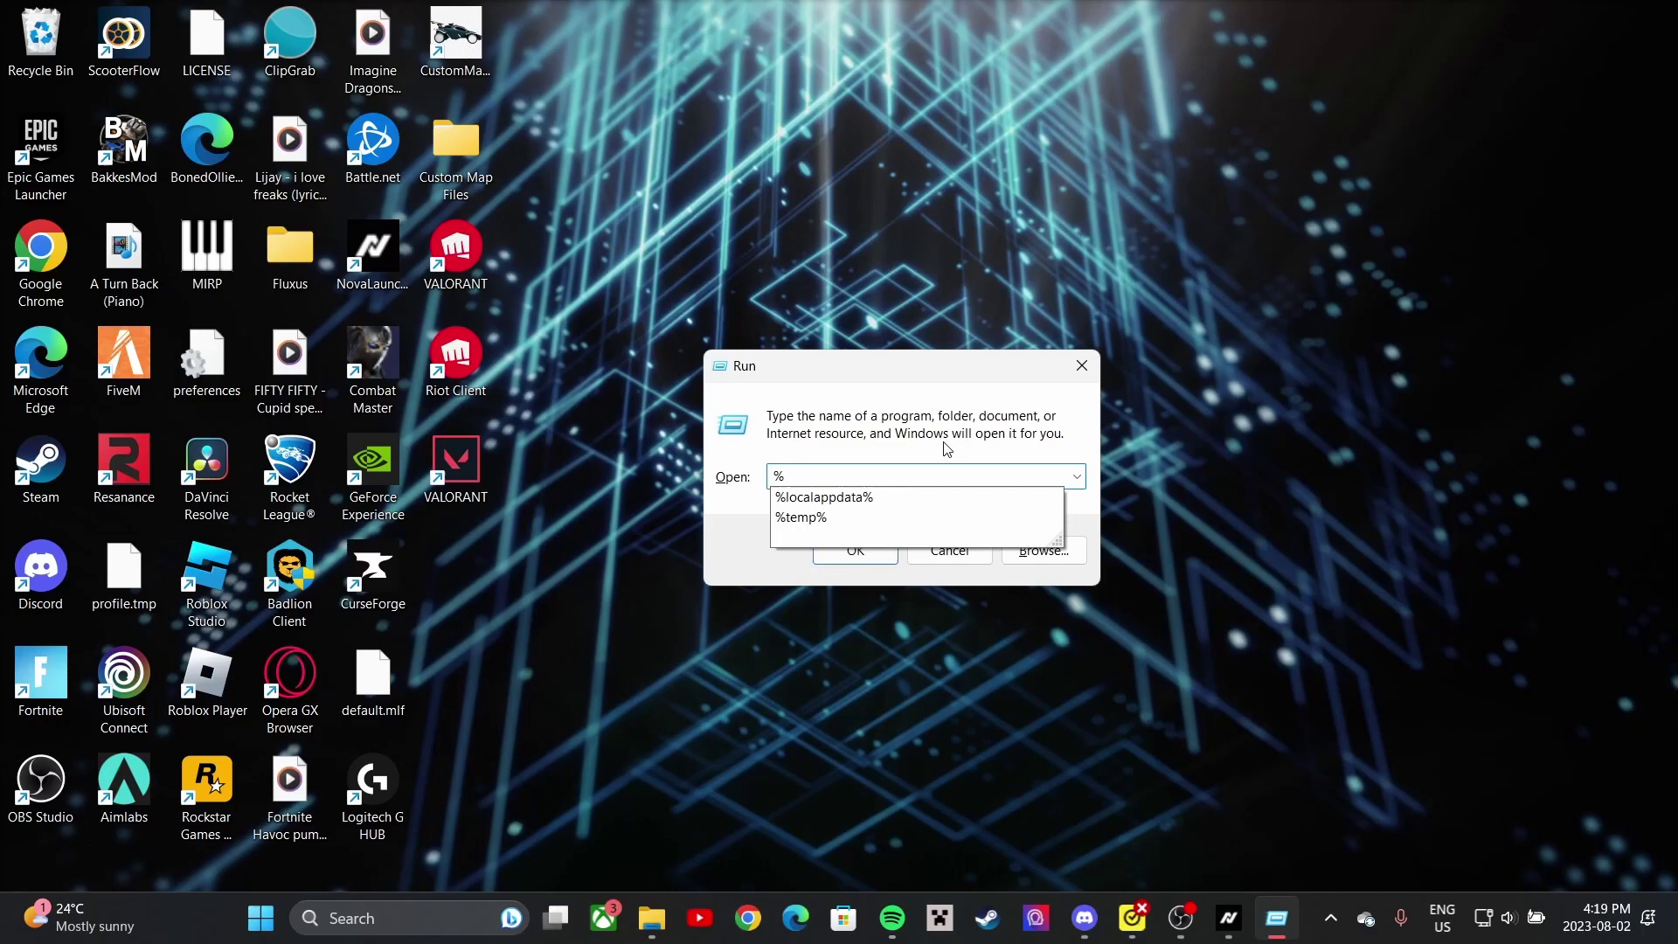
{"action": "type", "text": "localappda"}
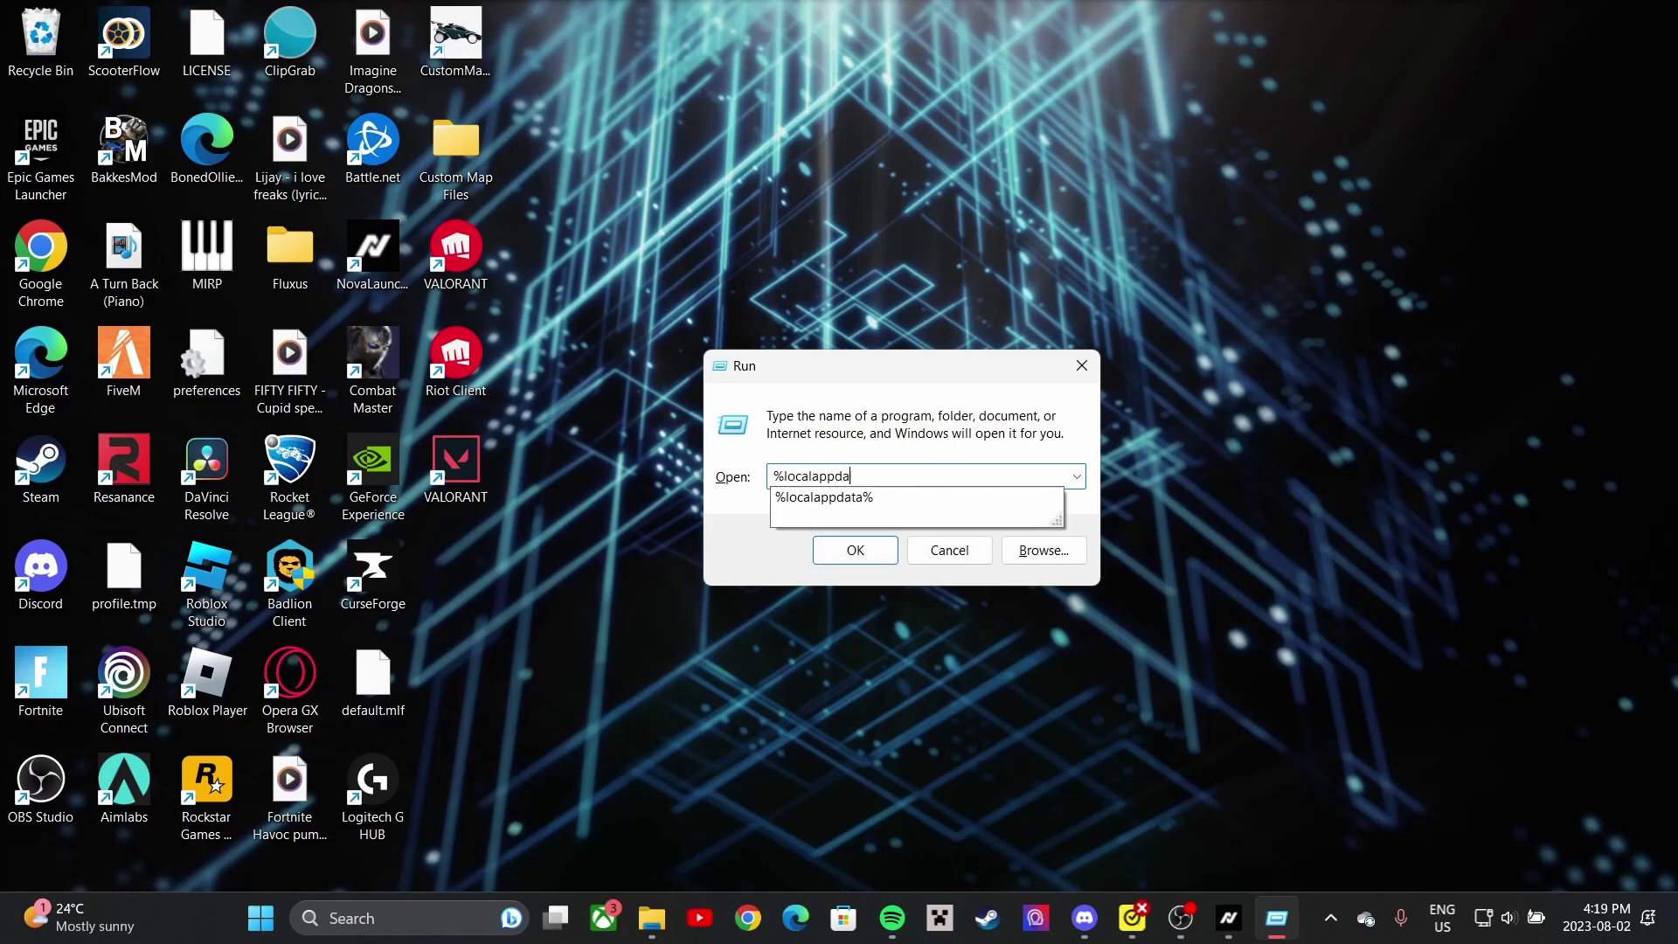
{"action": "type", "text": "ta%"}
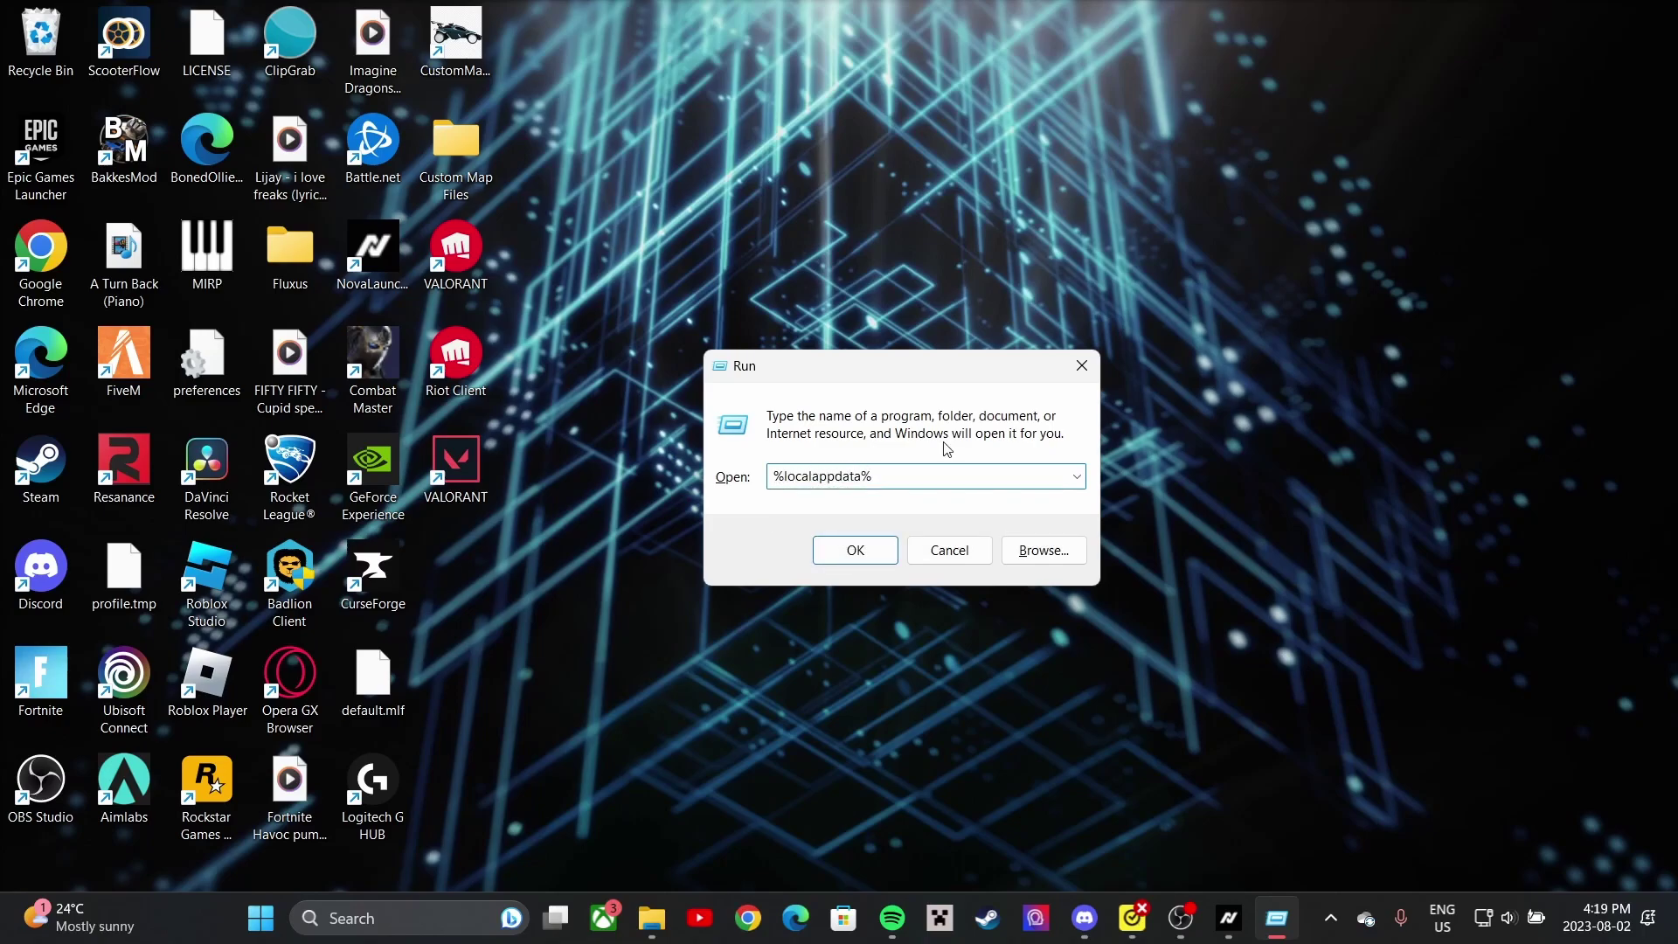
{"action": "left_click", "coordinate": [860, 553]}
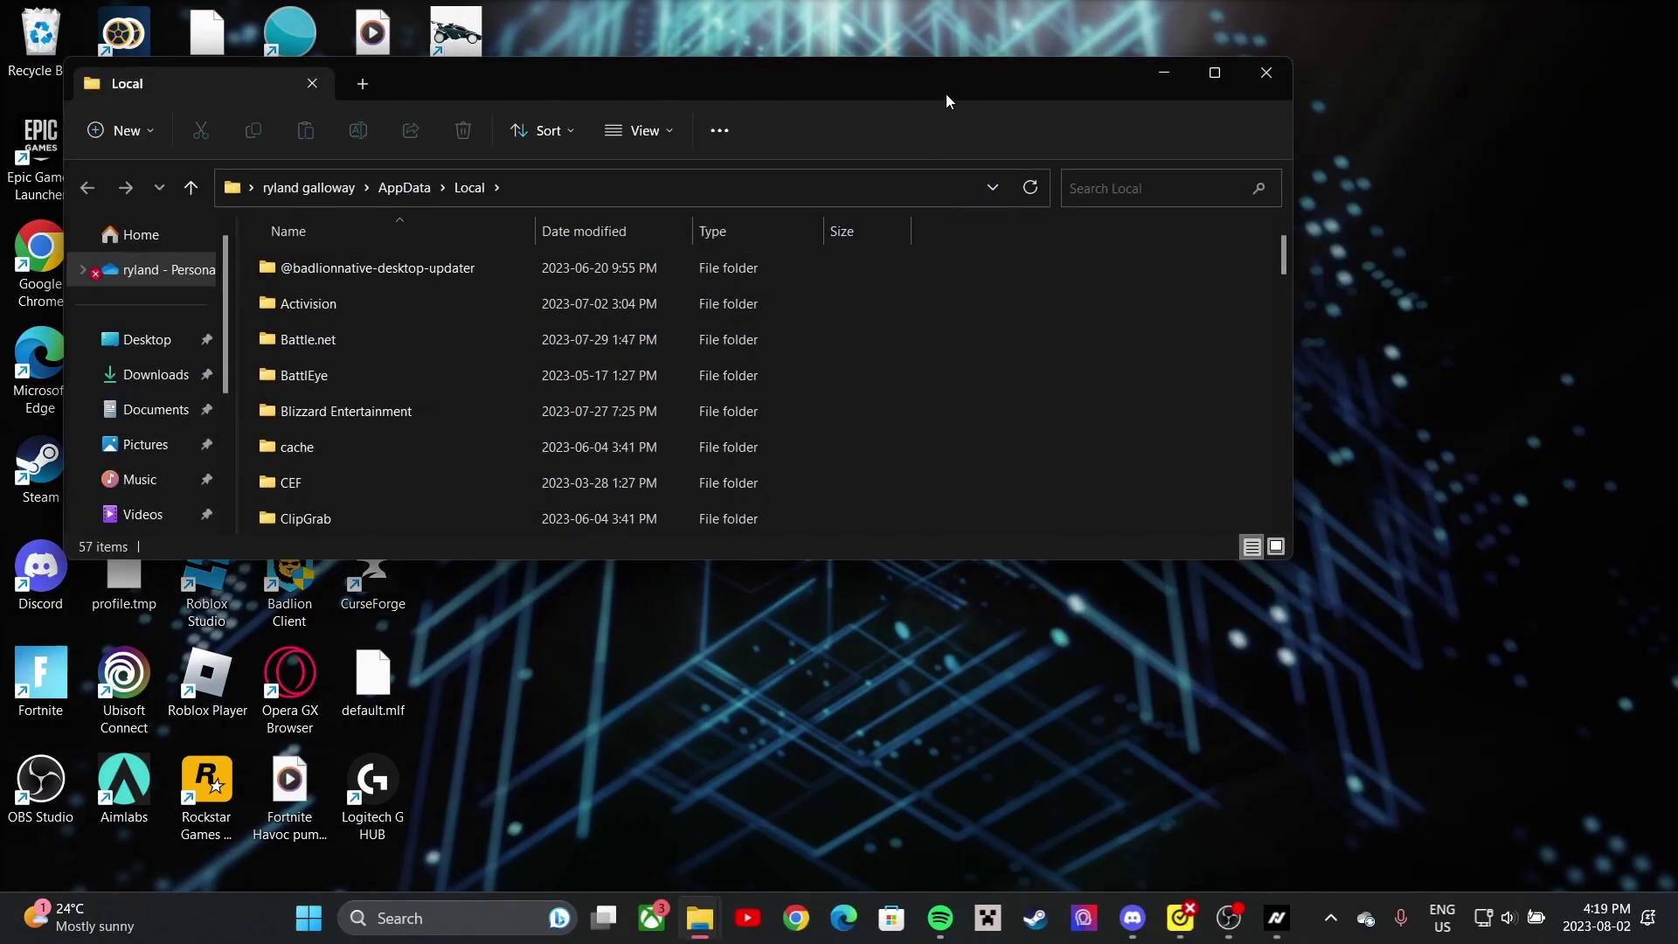
- Navigate to FortniteGame\Saved\Config\WindowsClient in AppData\Local
{"action": "left_click_drag", "start_coordinate": [969, 72], "coordinate": [1123, 138]}
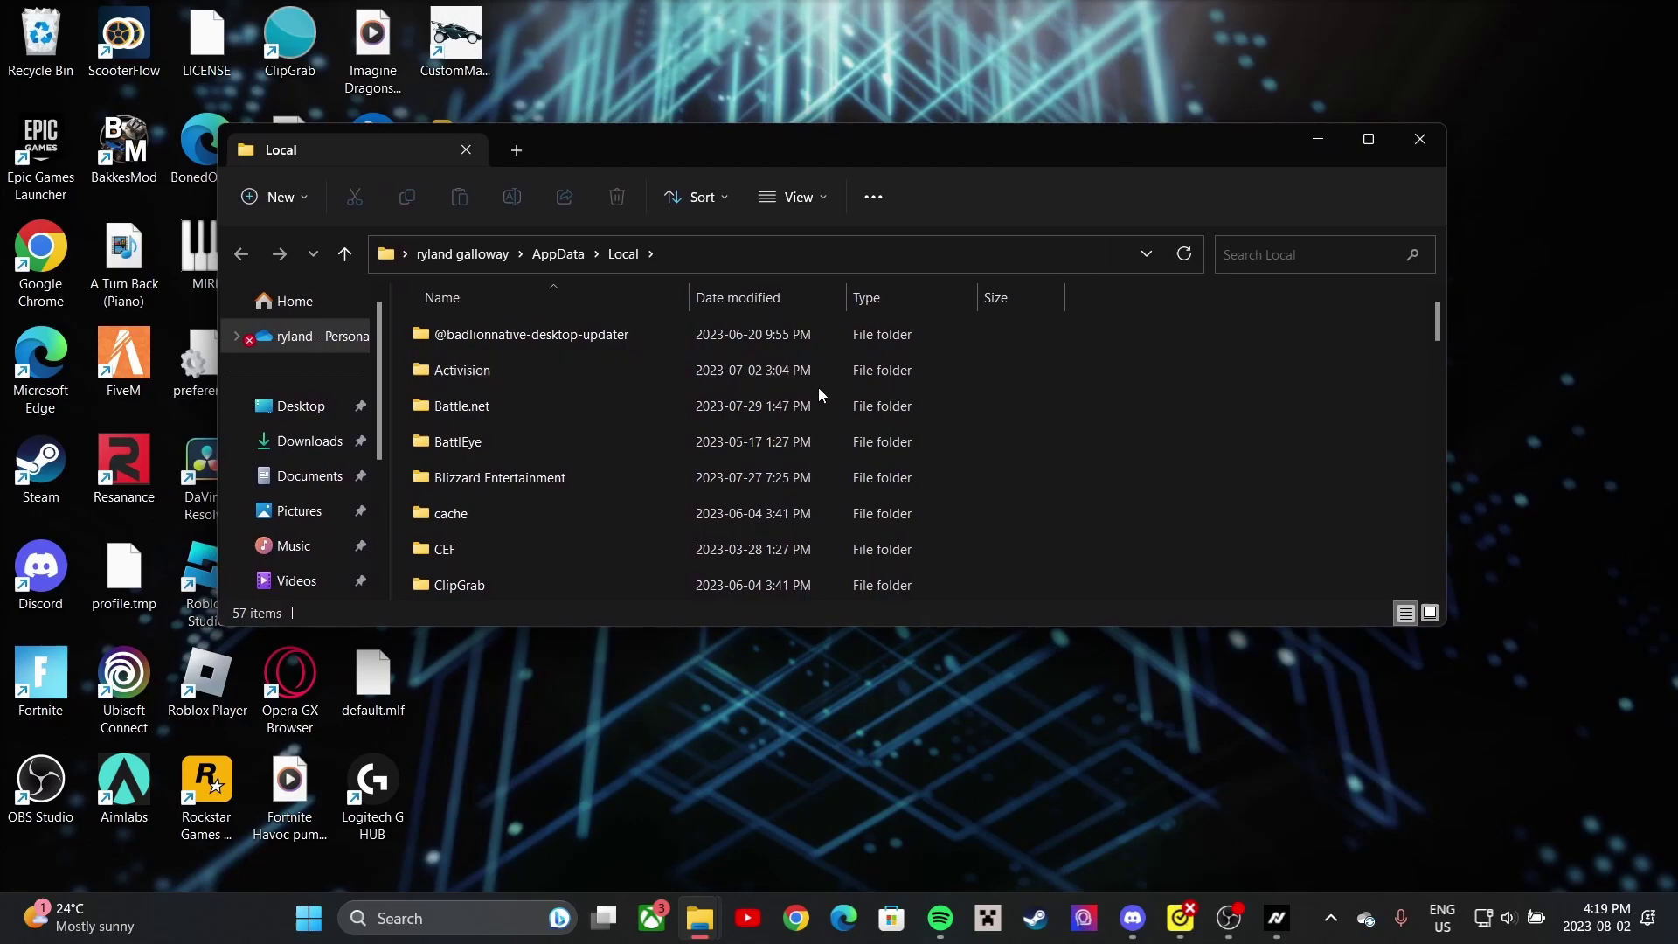
{"action": "scroll", "coordinate": [689, 416], "scroll_direction": "down", "scroll_amount": 5}
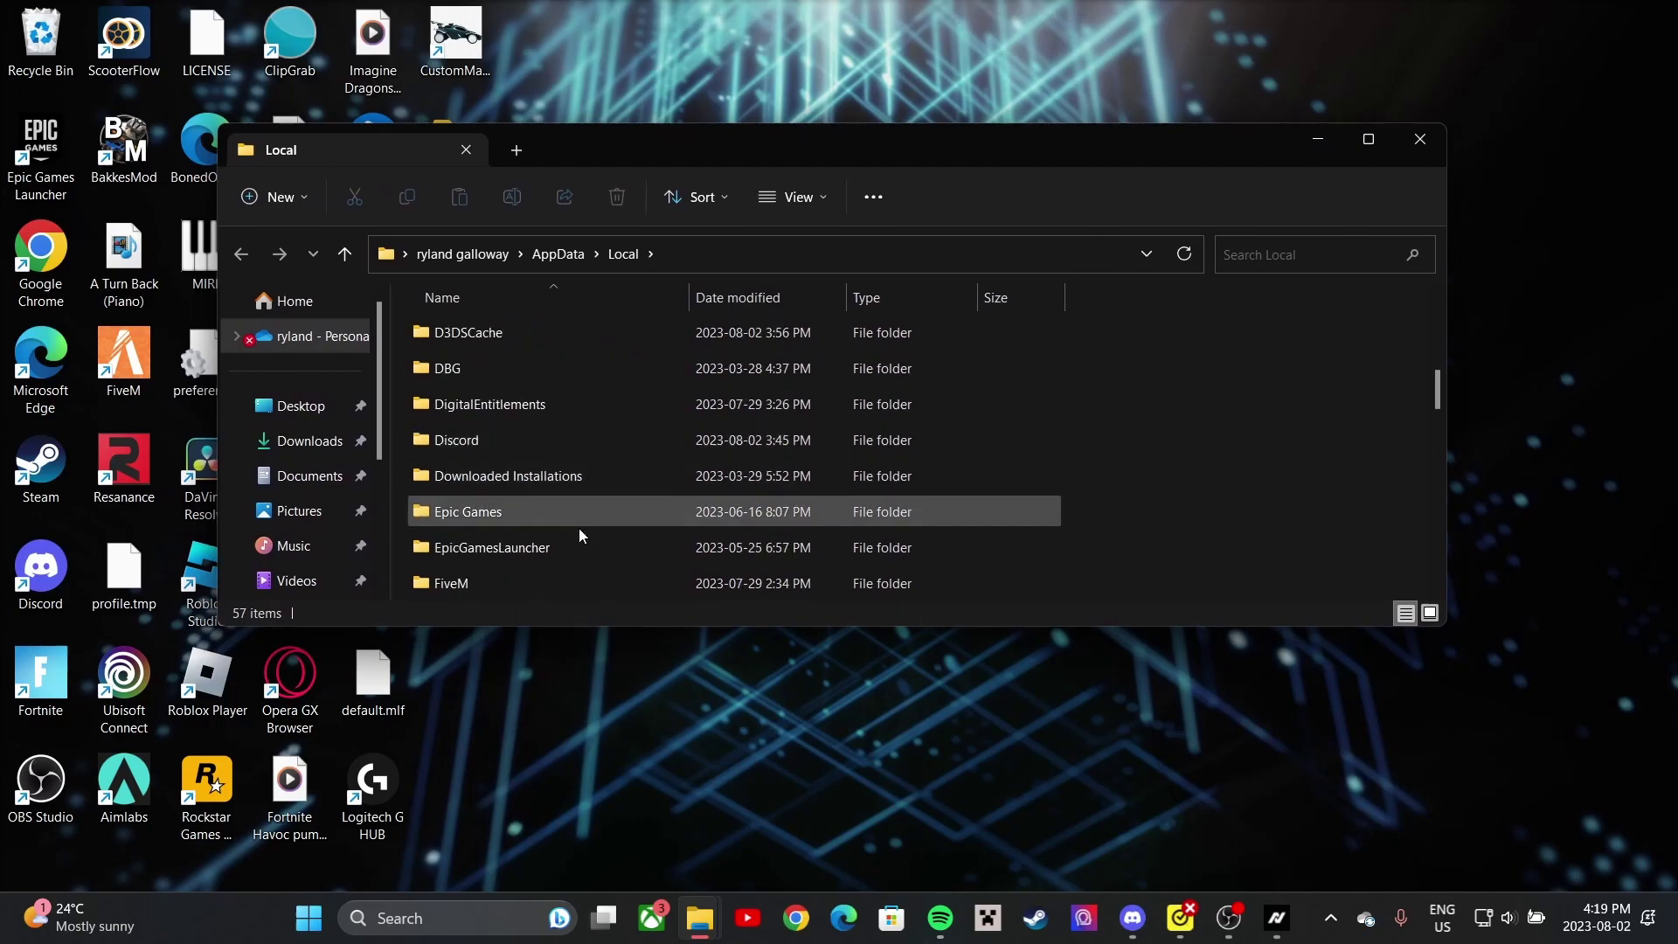
{"action": "scroll", "coordinate": [516, 532], "scroll_direction": "down", "scroll_amount": 1}
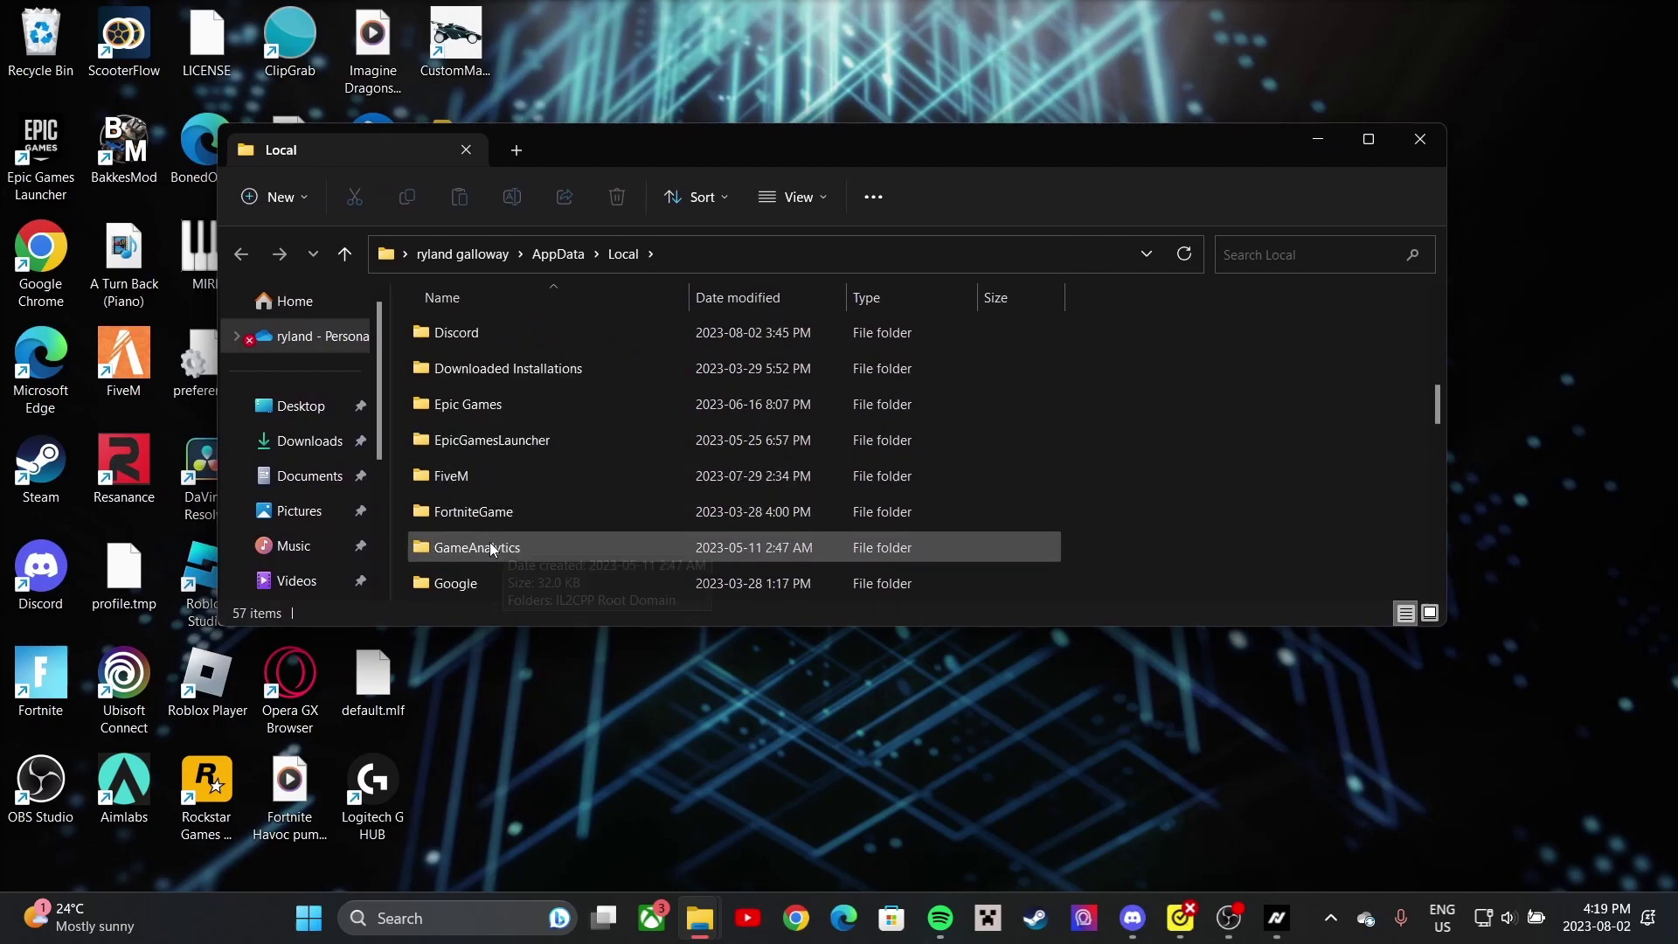
{"action": "double_click", "coordinate": [542, 511]}
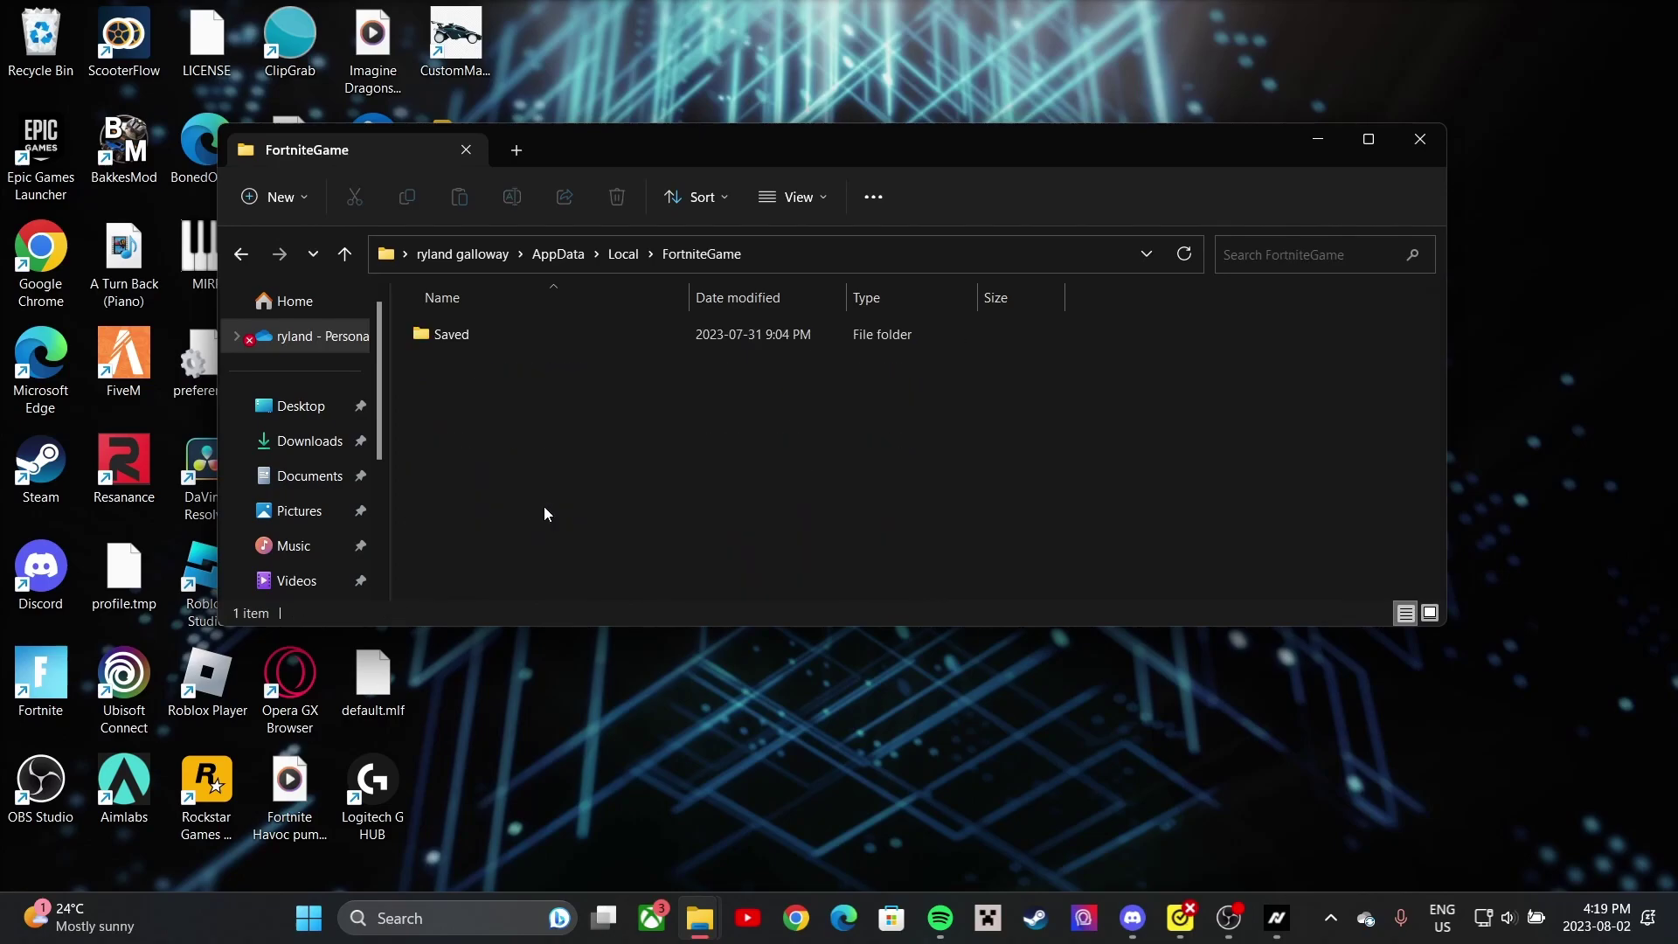
{"action": "double_click", "coordinate": [501, 333]}
{"action": "double_click", "coordinate": [506, 376]}
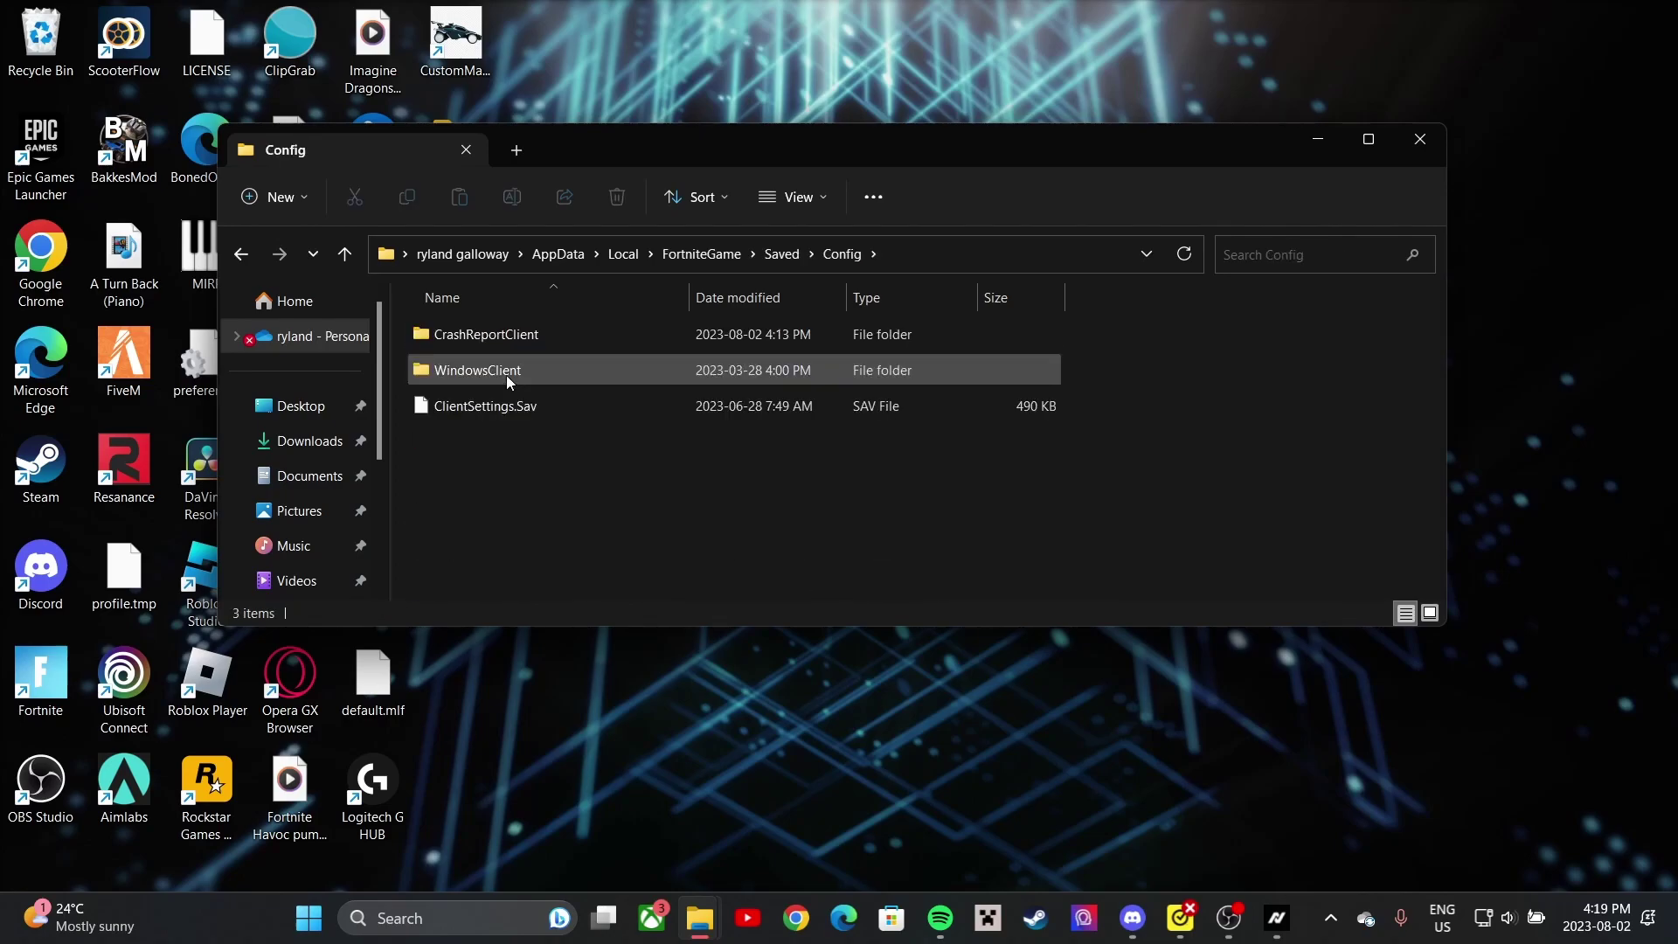
{"action": "double_click", "coordinate": [578, 370]}
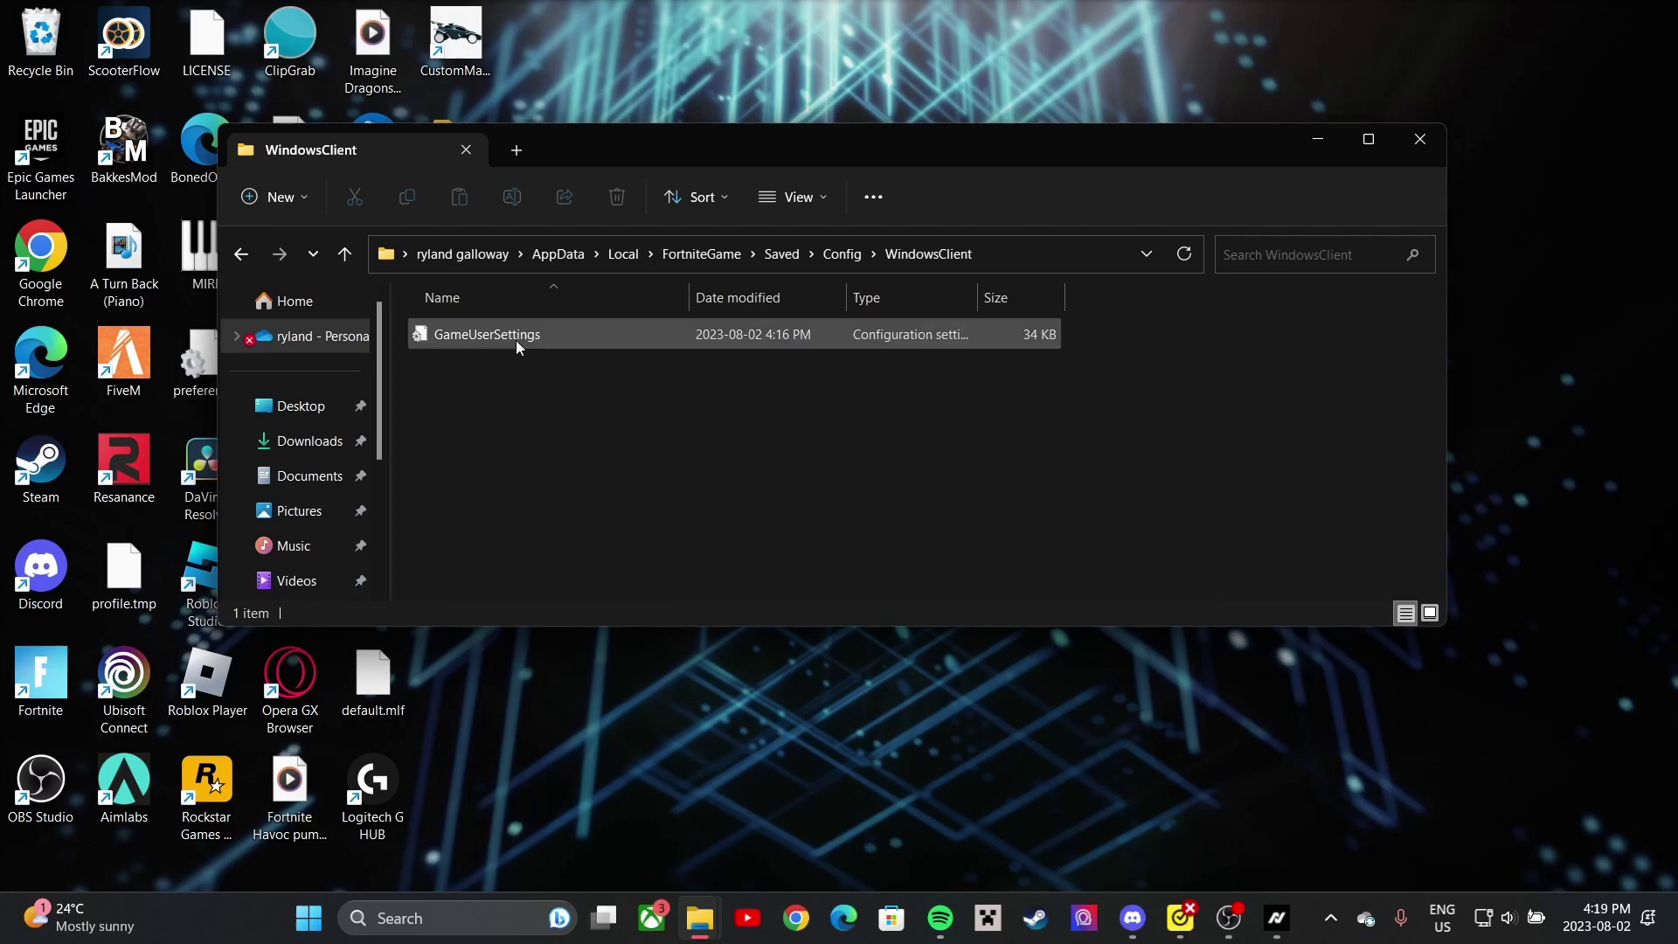
- Turn off Read-only on GameUserSettings and open it in Notepad
{"action": "right_click", "coordinate": [543, 334]}
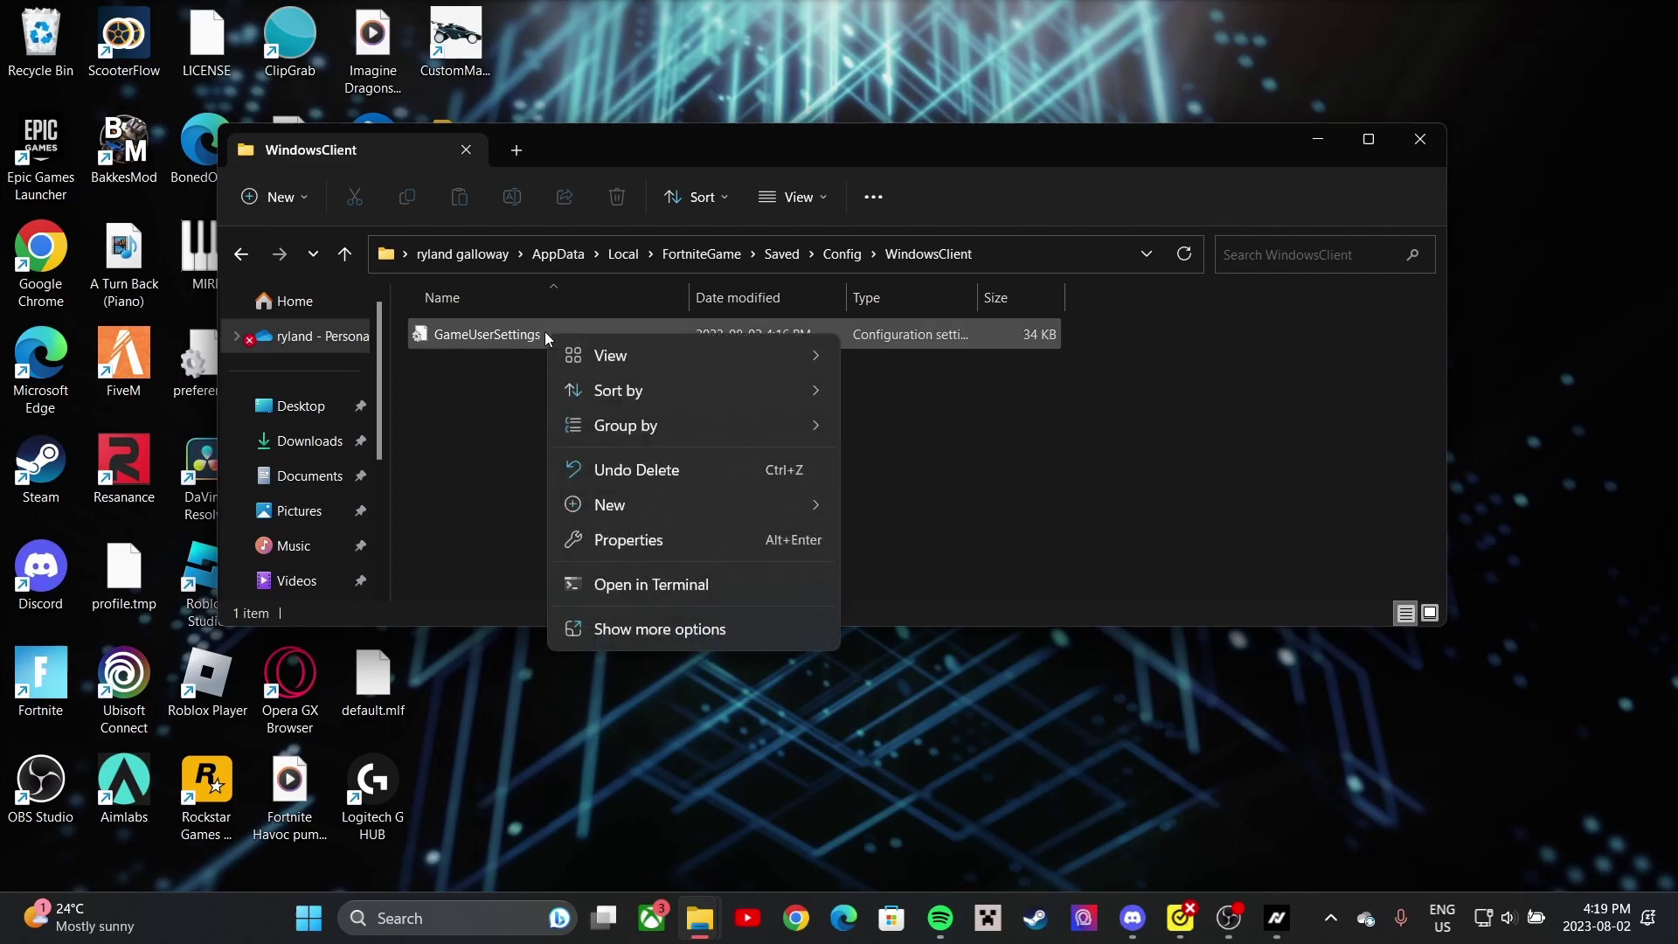
{"action": "right_click", "coordinate": [479, 347]}
{"action": "left_click", "coordinate": [599, 587]}
{"action": "left_click", "coordinate": [613, 742]}
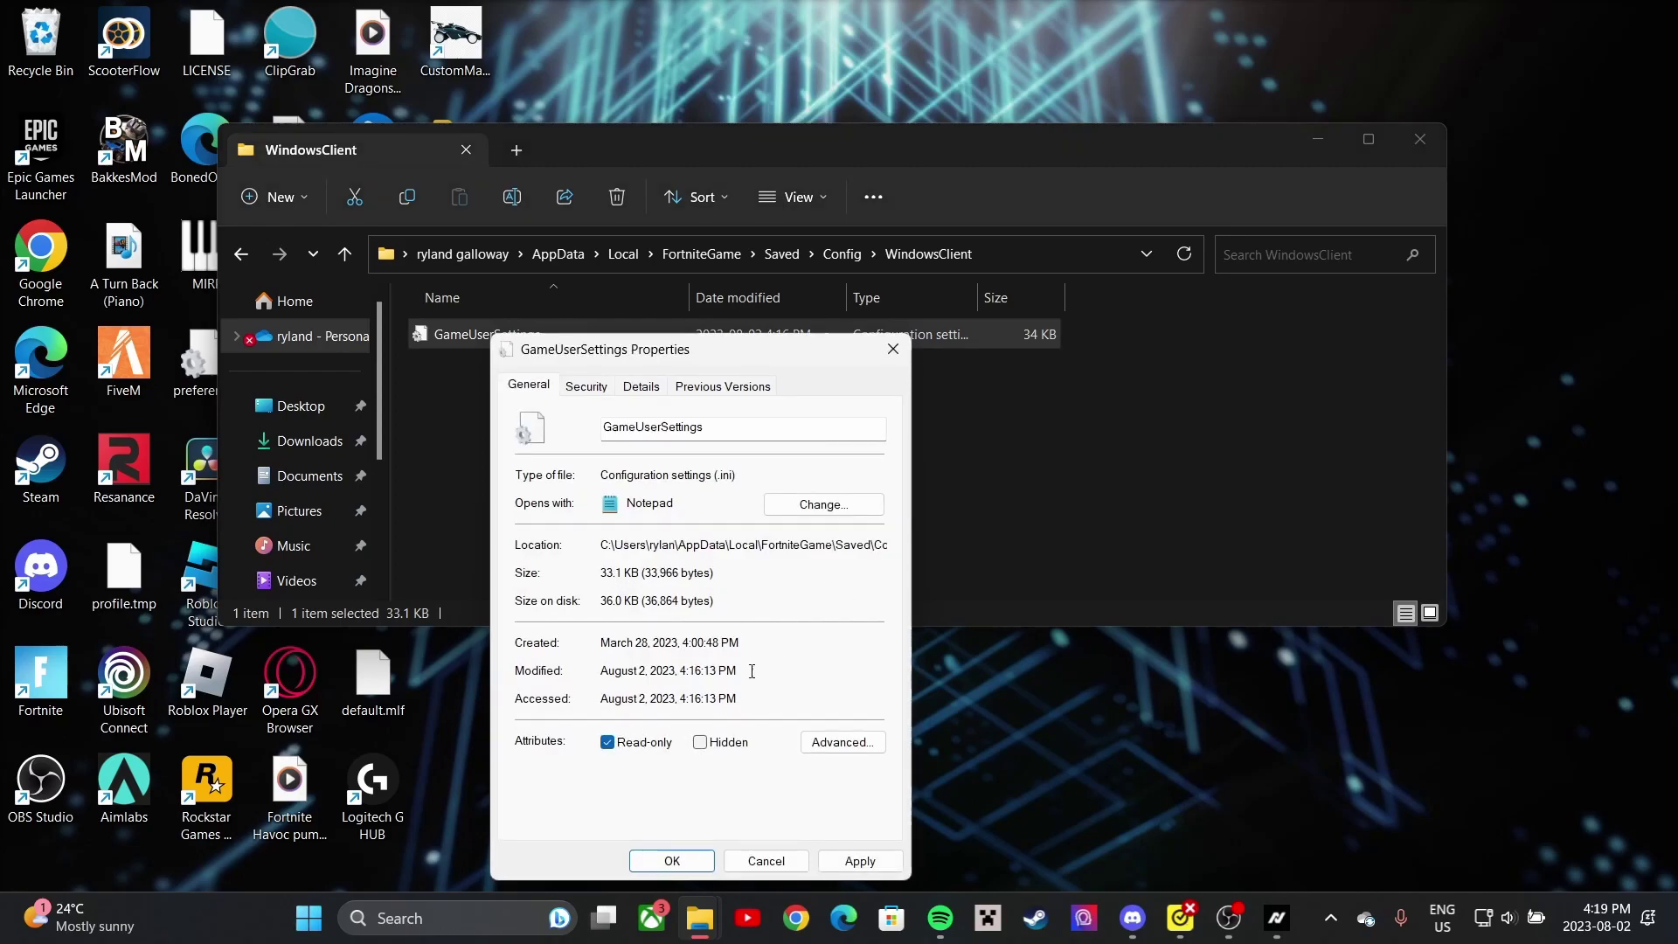
{"action": "left_click", "coordinate": [607, 741]}
{"action": "left_click", "coordinate": [693, 861]}
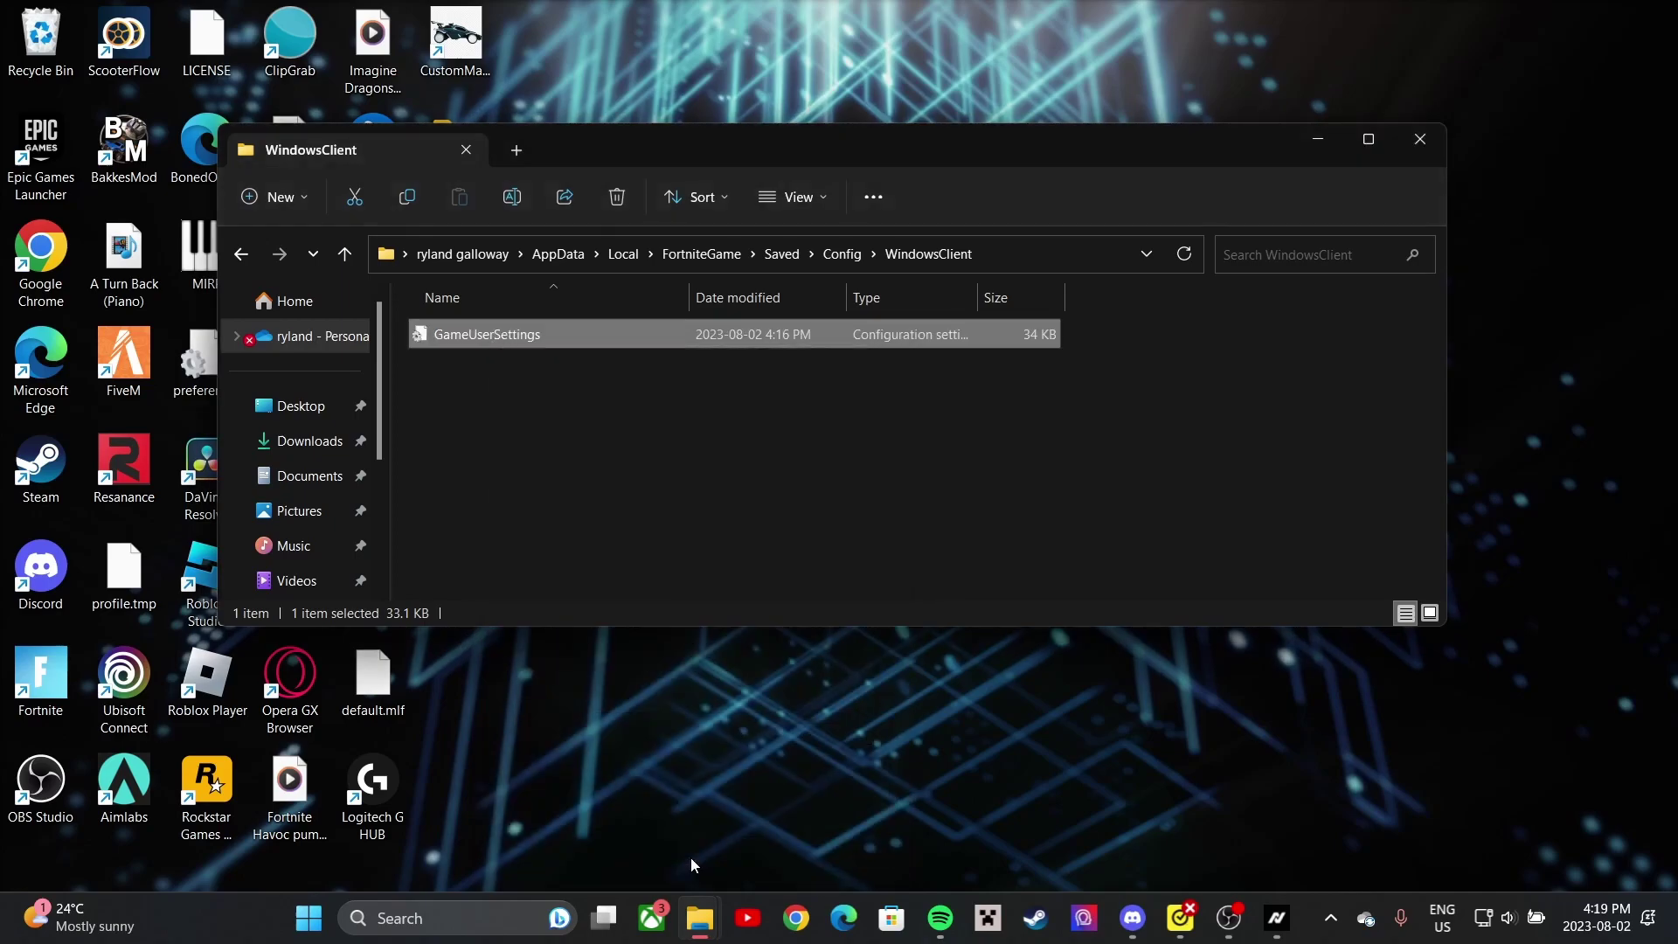
{"action": "double_click", "coordinate": [594, 338]}
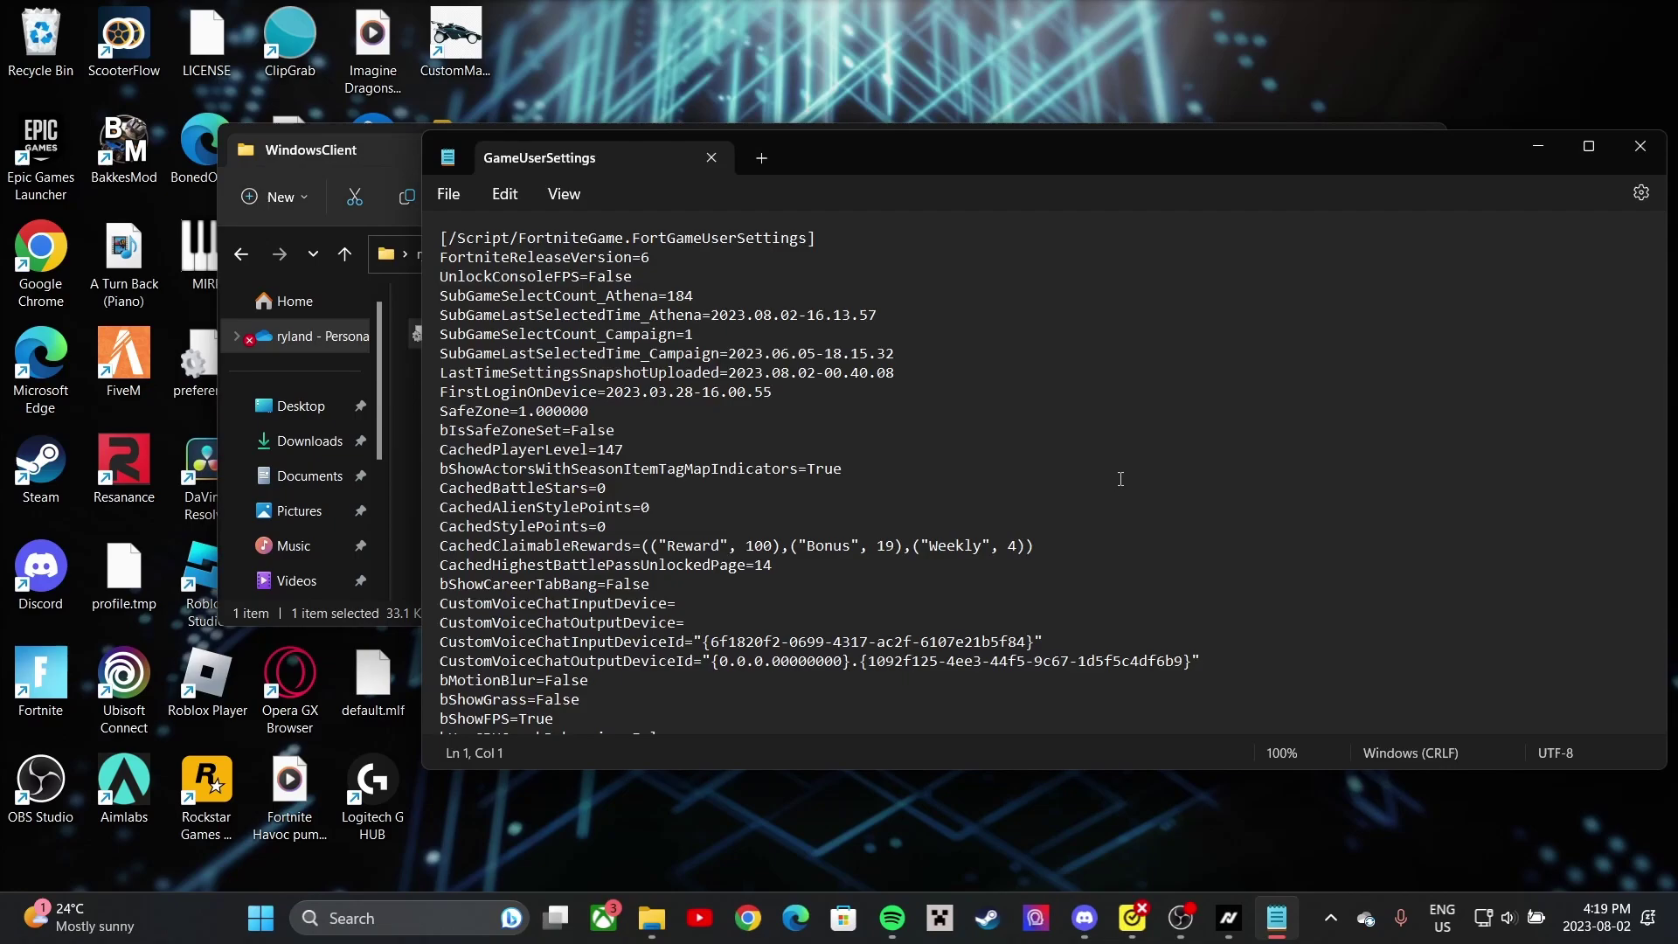
- Search the config for 'resolution' to locate the resolution entries
{"action": "key", "text": "ctrl+f"}
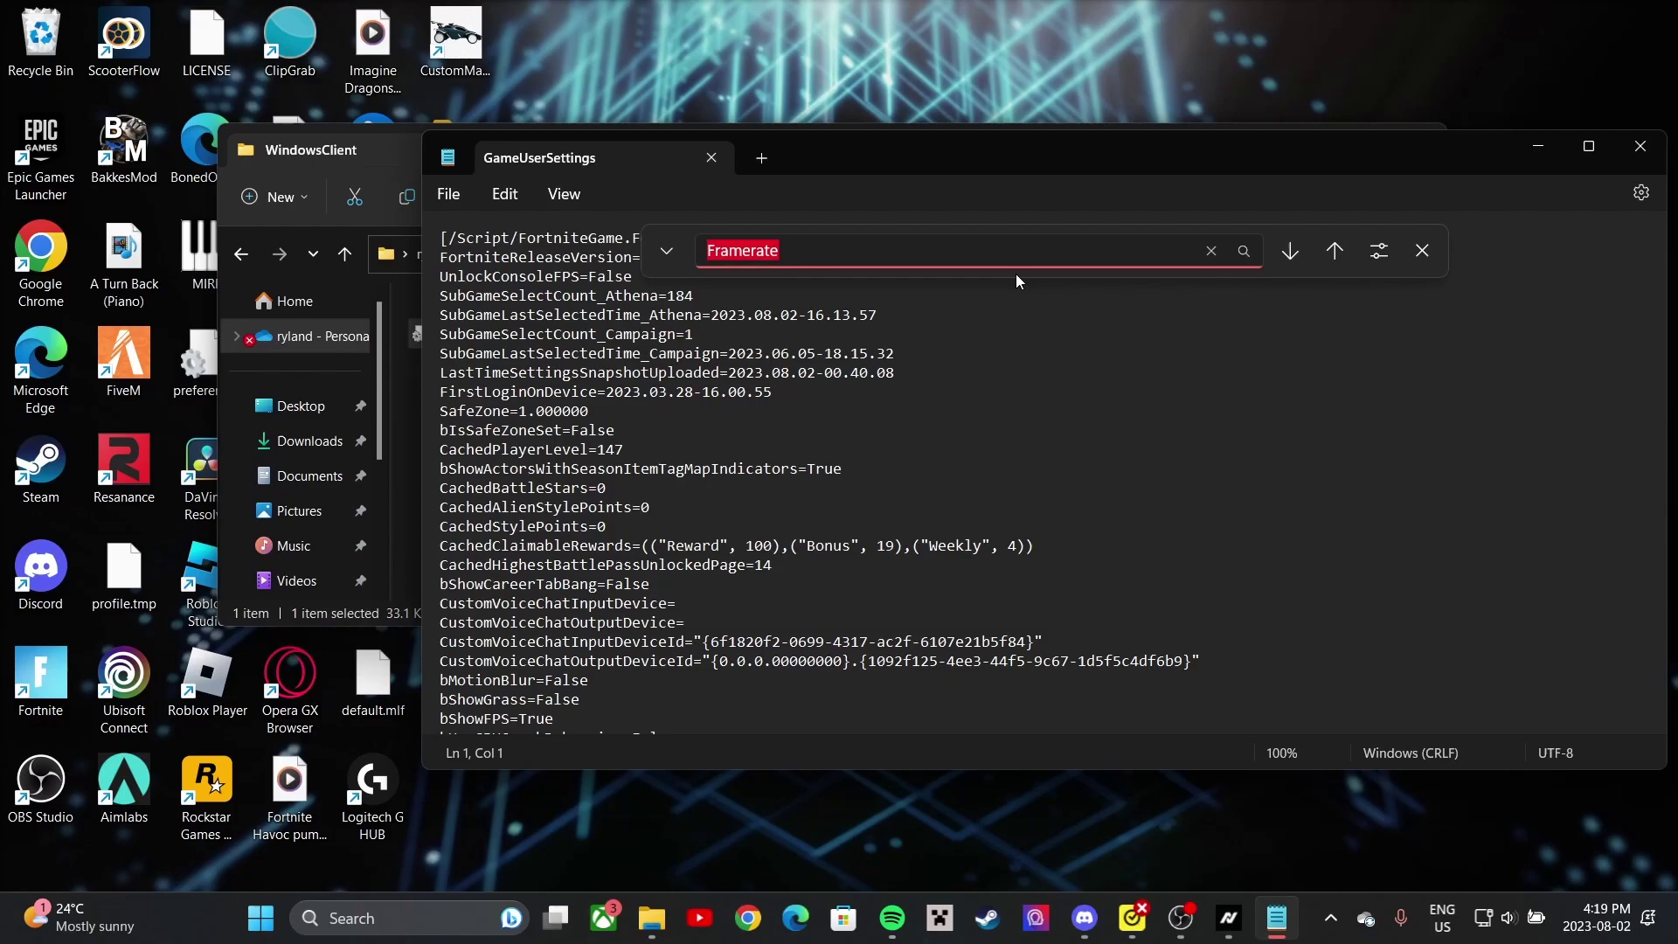
{"action": "key", "text": "Return"}
{"action": "scroll", "coordinate": [873, 452], "scroll_direction": "down", "scroll_amount": 7}
{"action": "scroll", "coordinate": [861, 489], "scroll_direction": "down", "scroll_amount": 7}
{"action": "scroll", "coordinate": [839, 468], "scroll_direction": "up", "scroll_amount": 15}
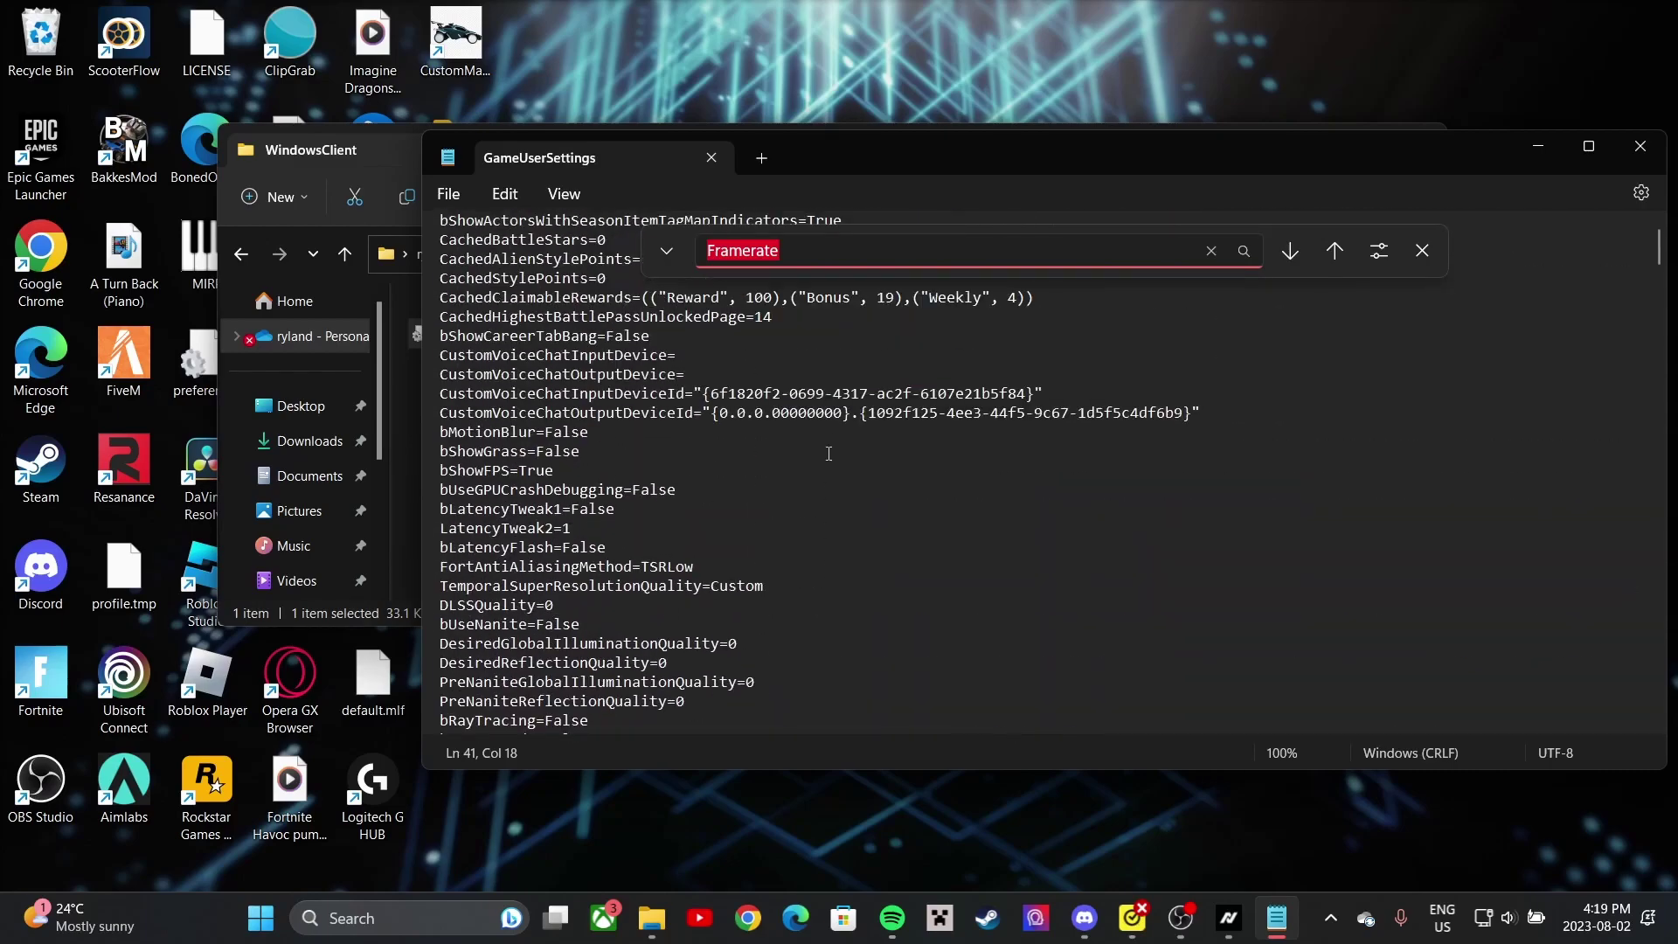
{"action": "key", "text": "BackSpace"}
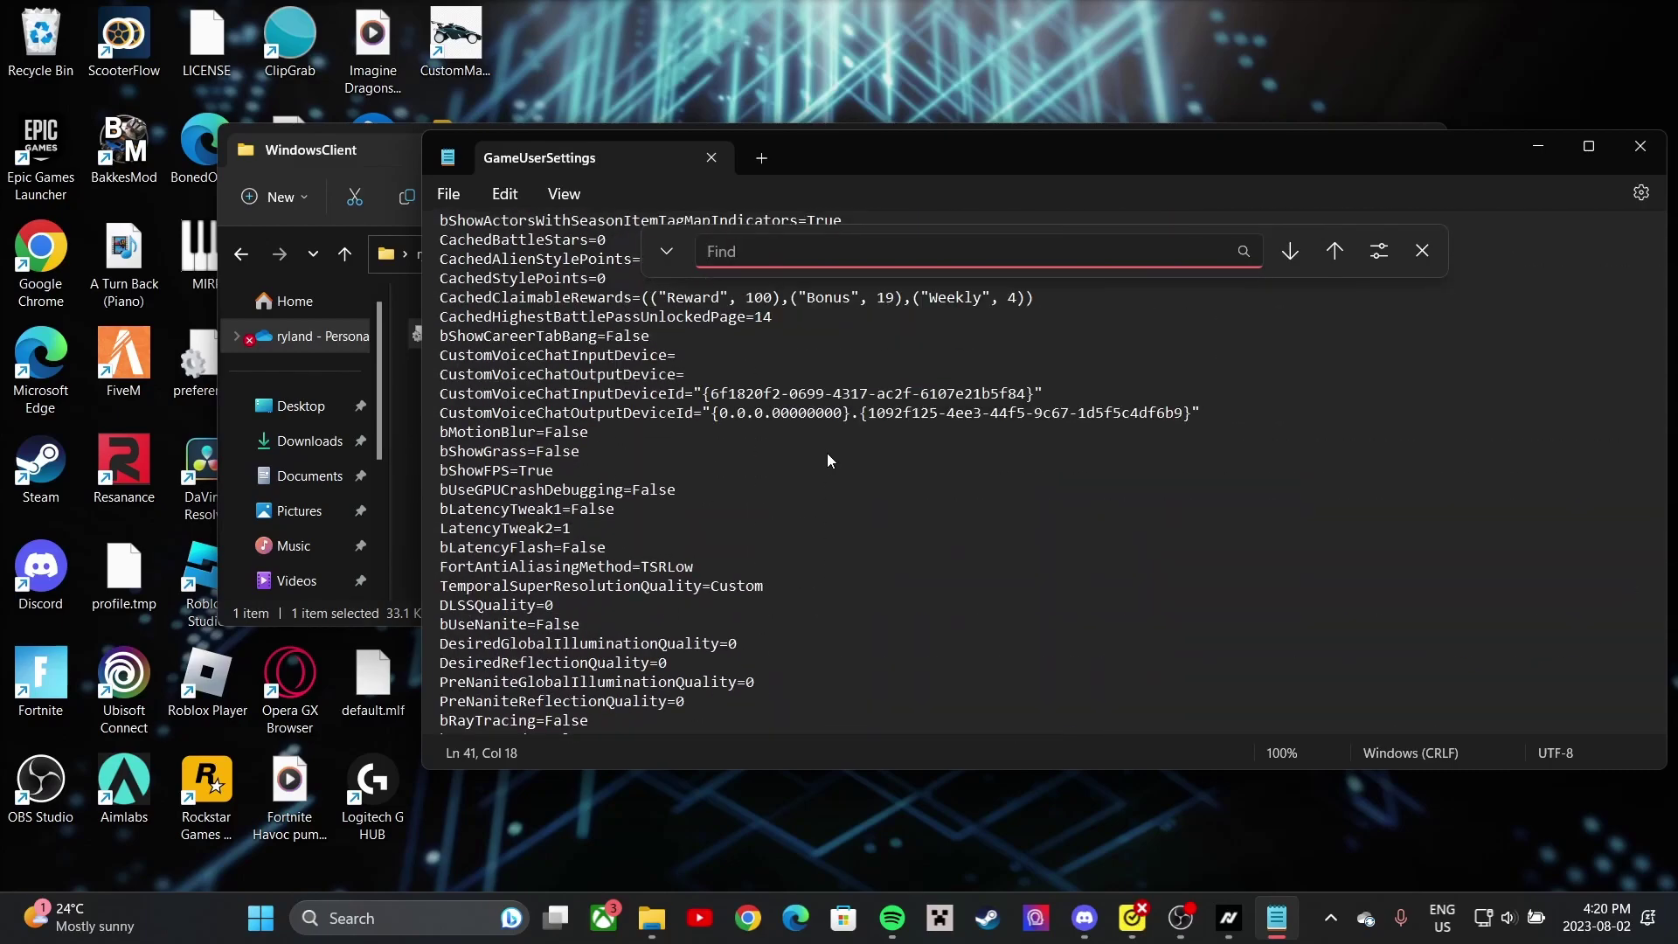
{"action": "type", "text": "resolution"}
{"action": "key", "text": "Return"}
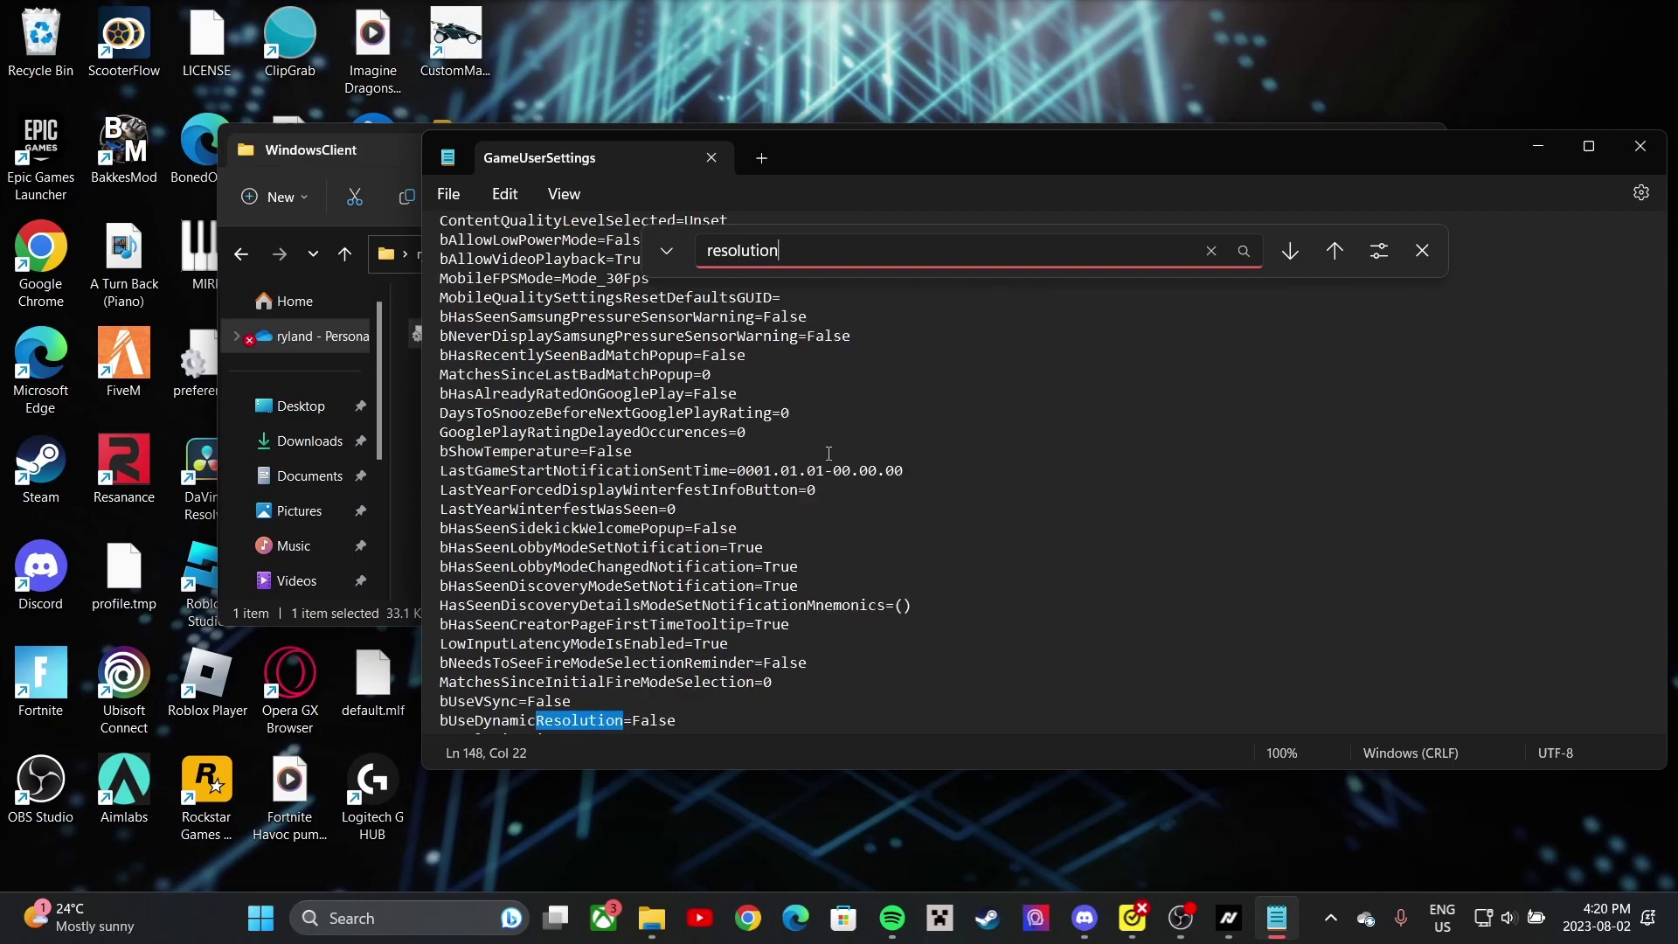
- Change ResolutionSizeX and LastUserConfirmedResolutionSizeX from 1920 to 1440
{"action": "scroll", "coordinate": [828, 452], "scroll_direction": "down", "scroll_amount": 5}
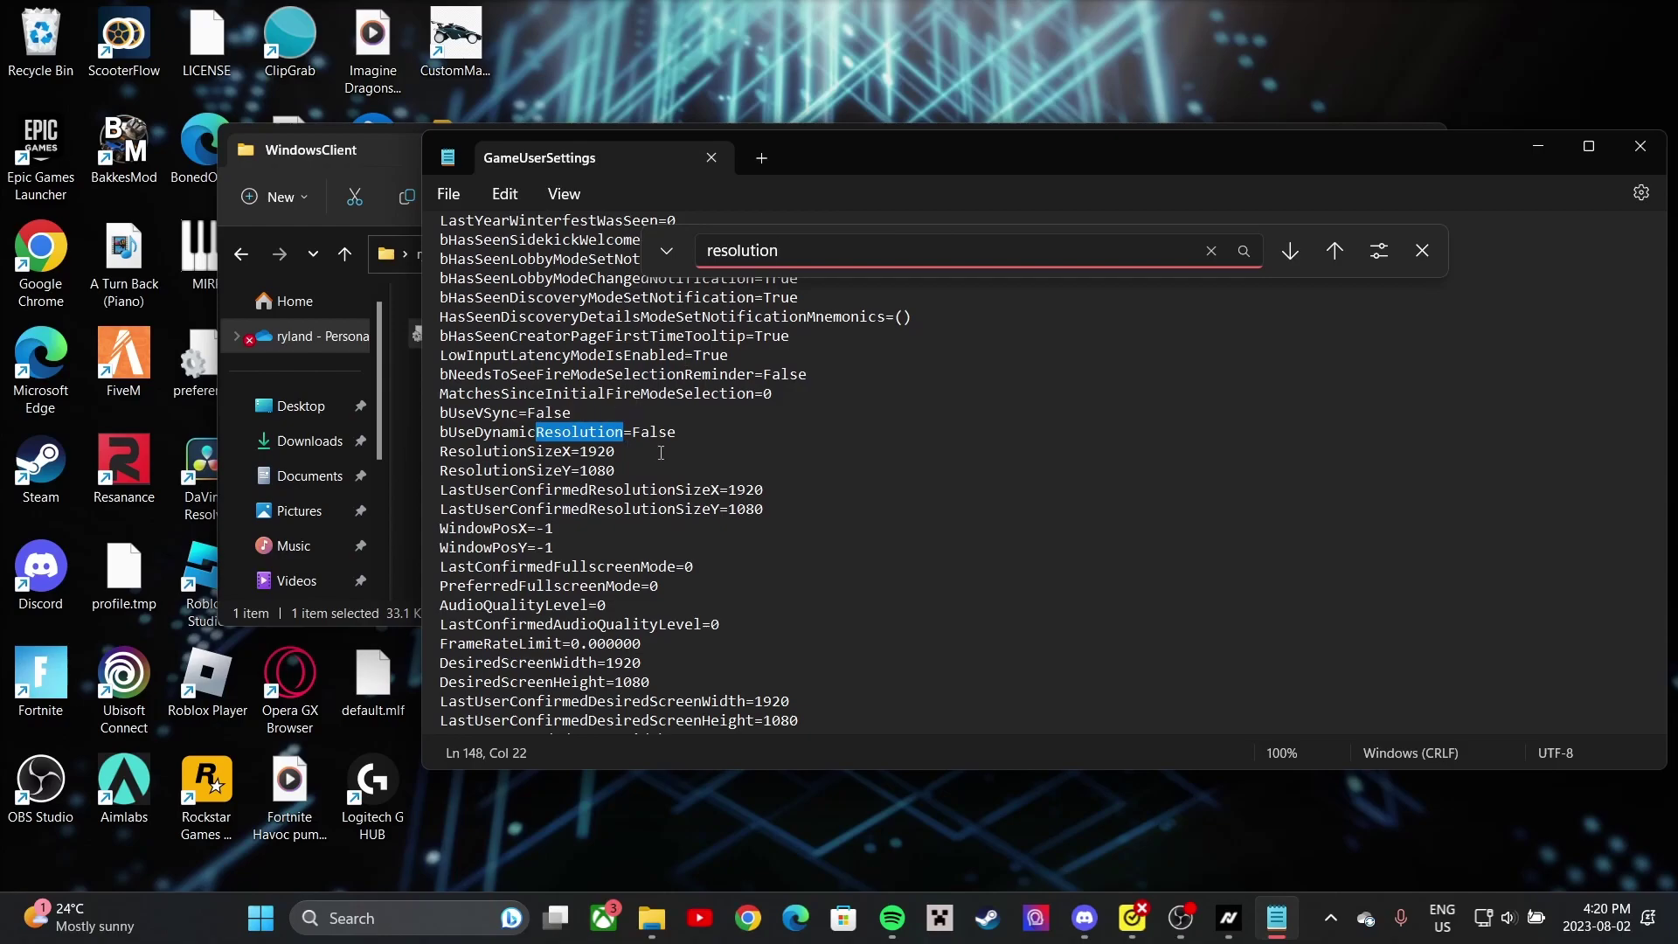
{"action": "left_click", "coordinate": [742, 456]}
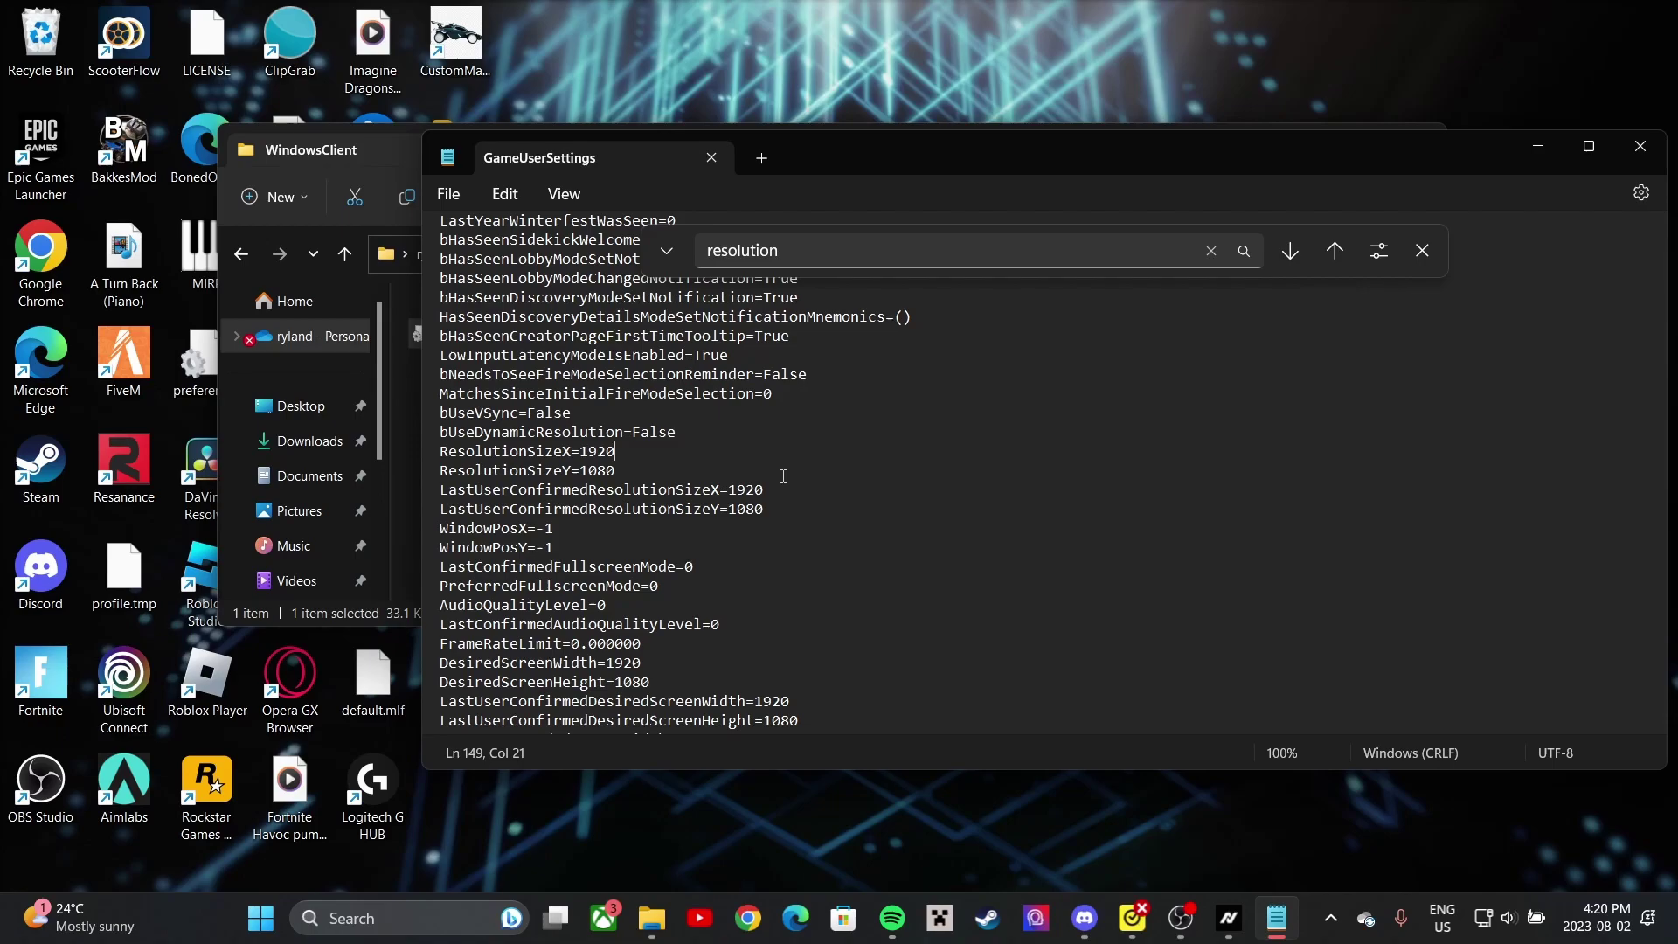
{"action": "key", "text": "BackSpace"}
{"action": "key", "text": "BackSpace"}
{"action": "key", "text": "BackSpace"}
{"action": "type", "text": "440"}
{"action": "left_click", "coordinate": [791, 489]}
{"action": "key", "text": "BackSpace"}
{"action": "key", "text": "BackSpace"}
{"action": "key", "text": "BackSpace"}
{"action": "type", "text": "440"}
- Save GameUserSettings and close Notepad
{"action": "left_click", "coordinate": [1422, 251]}
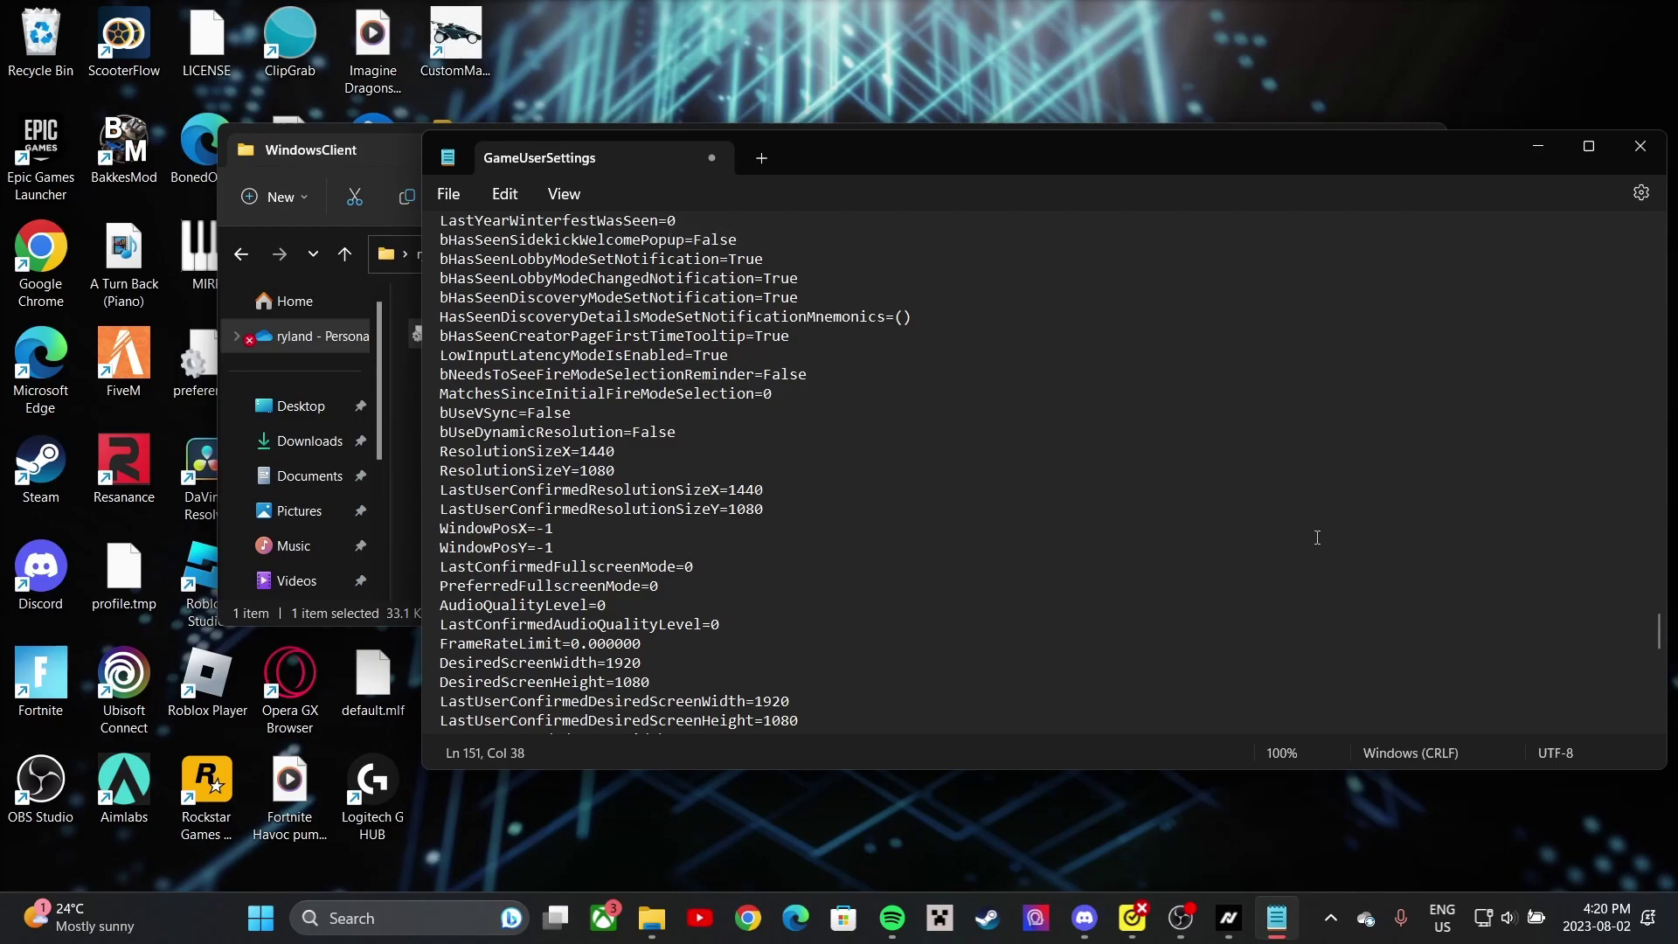
{"action": "key", "text": "ctrl+s"}
{"action": "left_click", "coordinate": [448, 193]}
{"action": "left_click", "coordinate": [536, 329]}
{"action": "left_click", "coordinate": [1639, 145]}
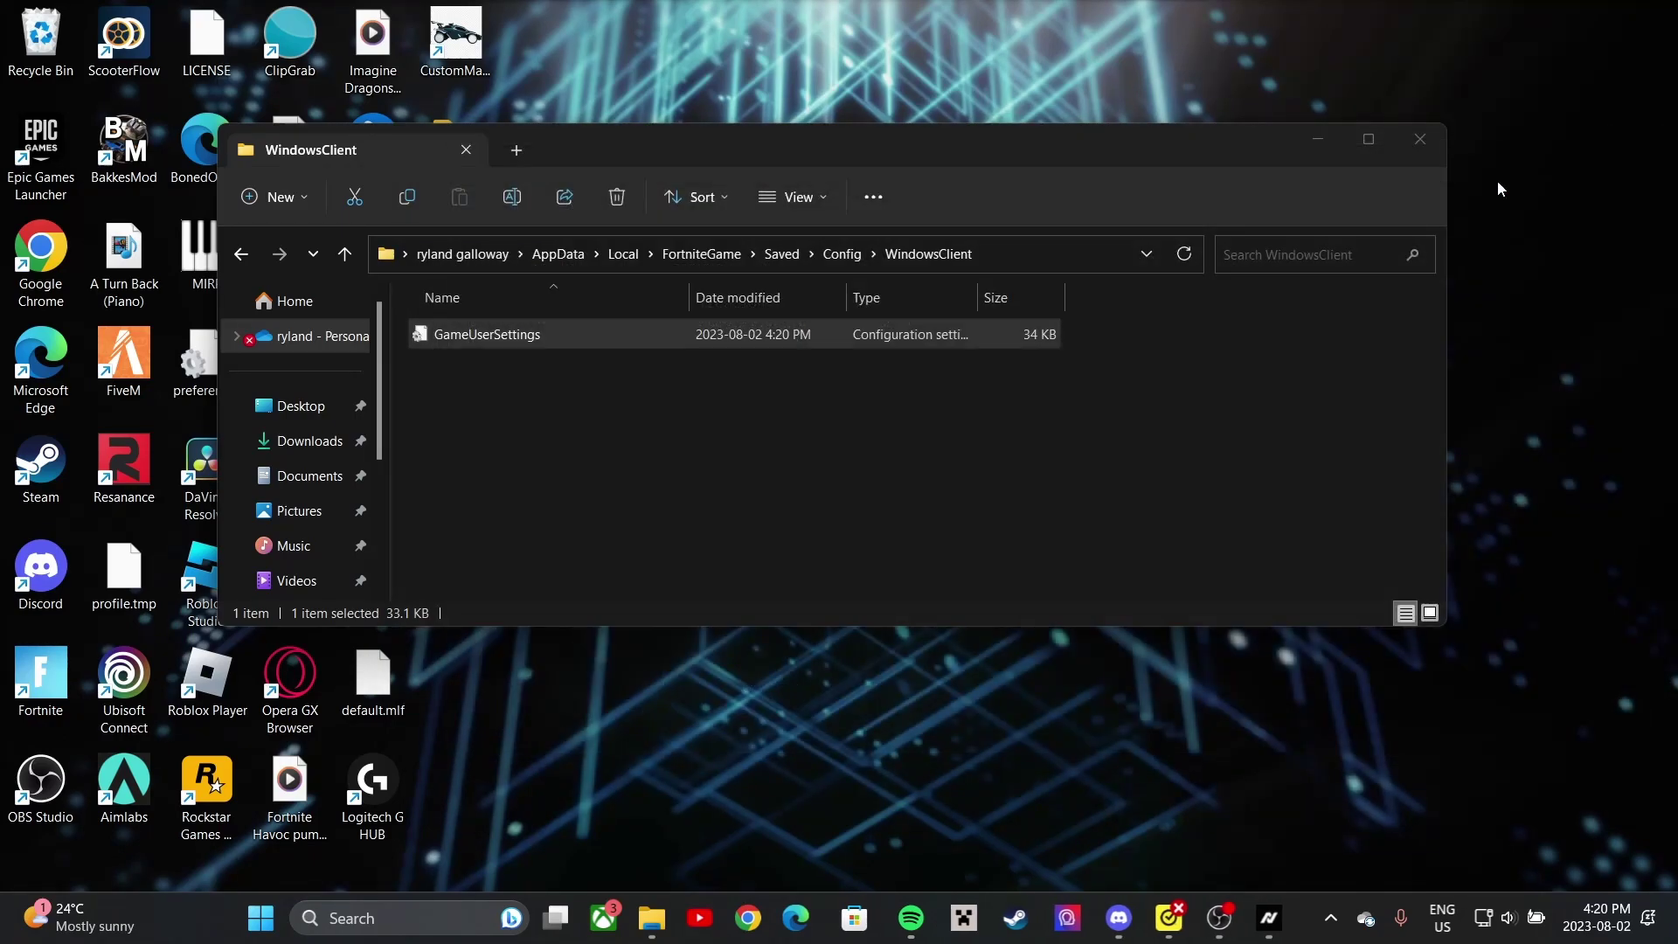
- Close Explorer and launch Build 7.40 from Nova Launcher's Library
{"action": "left_click", "coordinate": [1419, 140]}
{"action": "left_click", "coordinate": [1265, 916]}
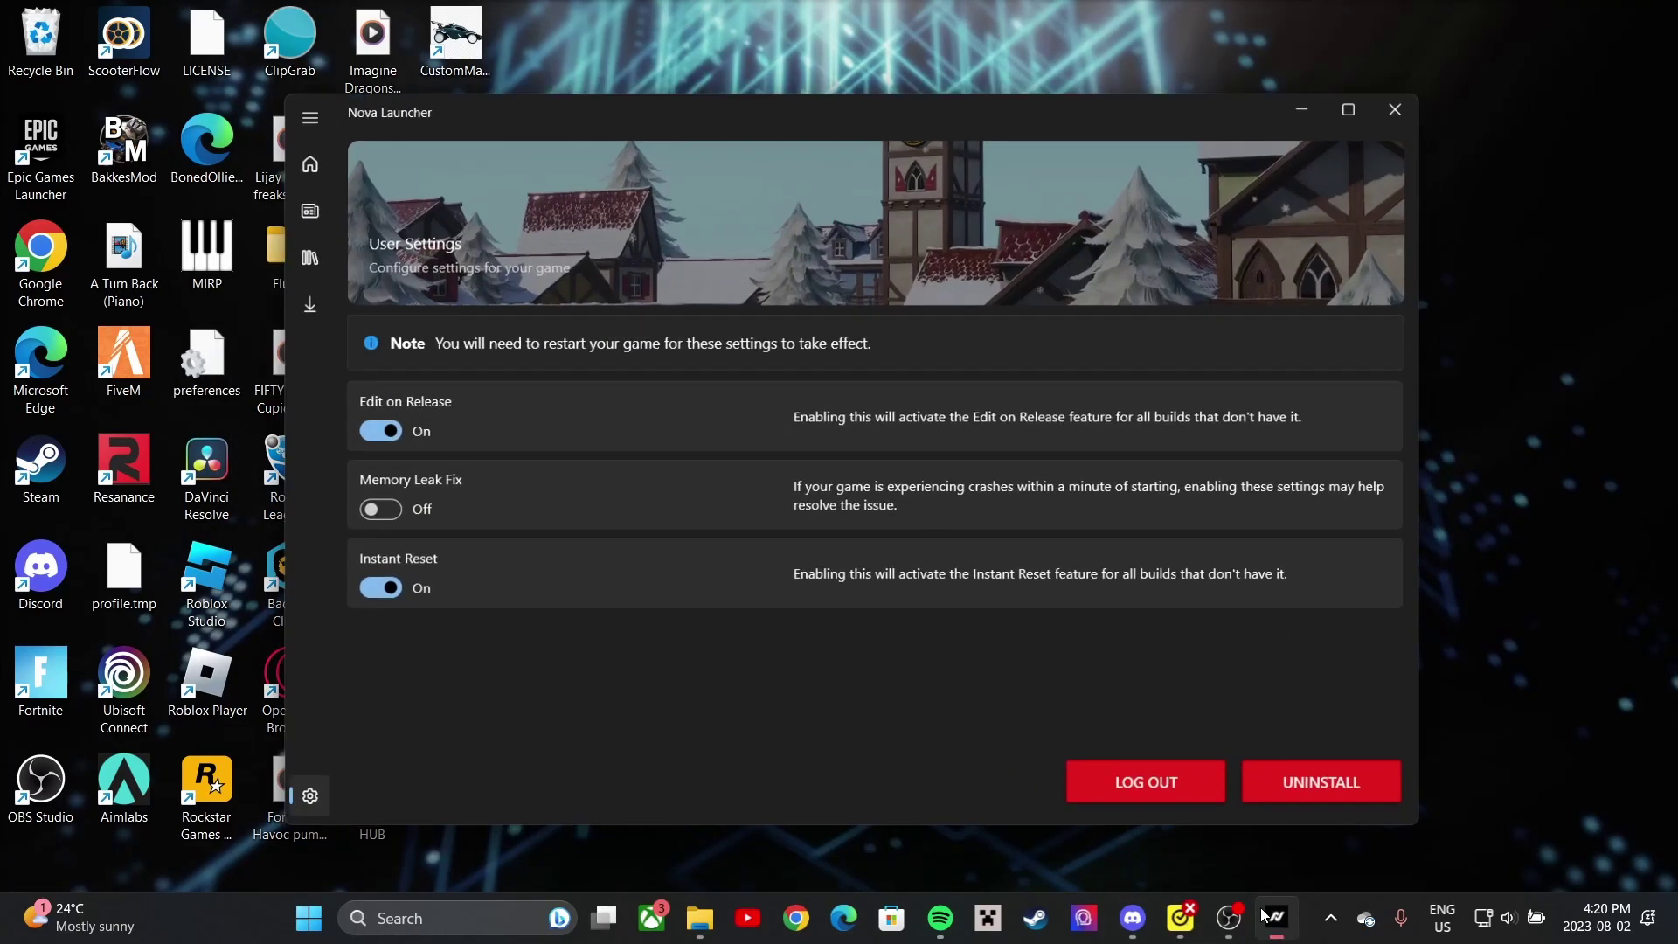
{"action": "left_click", "coordinate": [334, 320]}
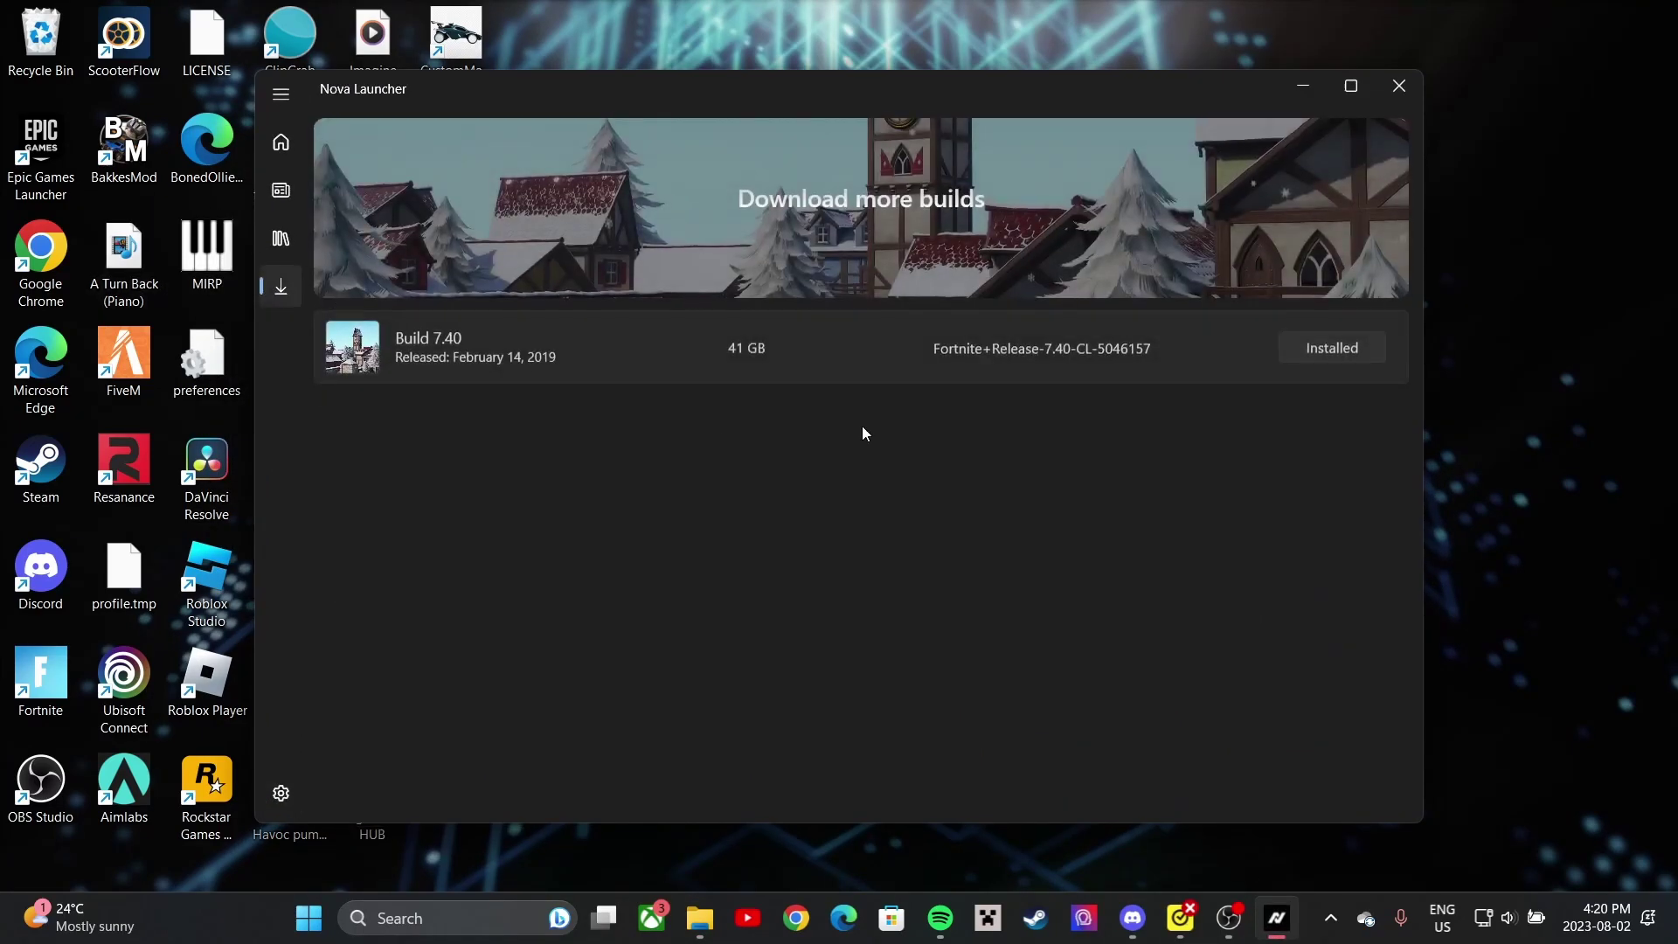
{"action": "left_click", "coordinate": [280, 238]}
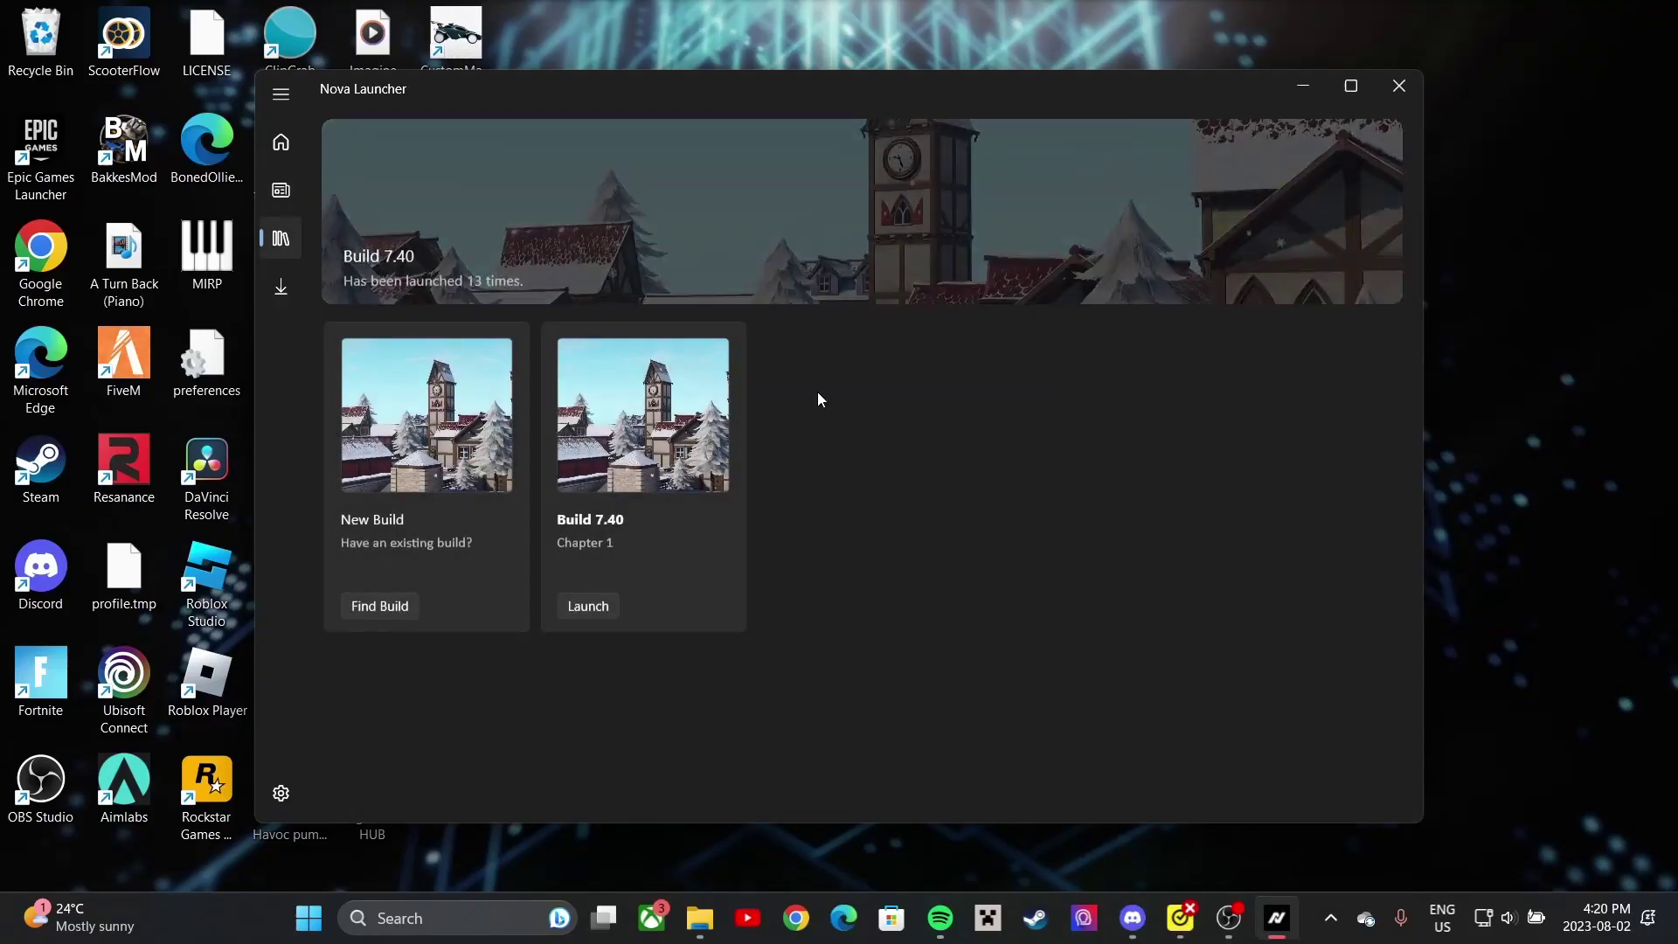
{"action": "left_click", "coordinate": [563, 604]}
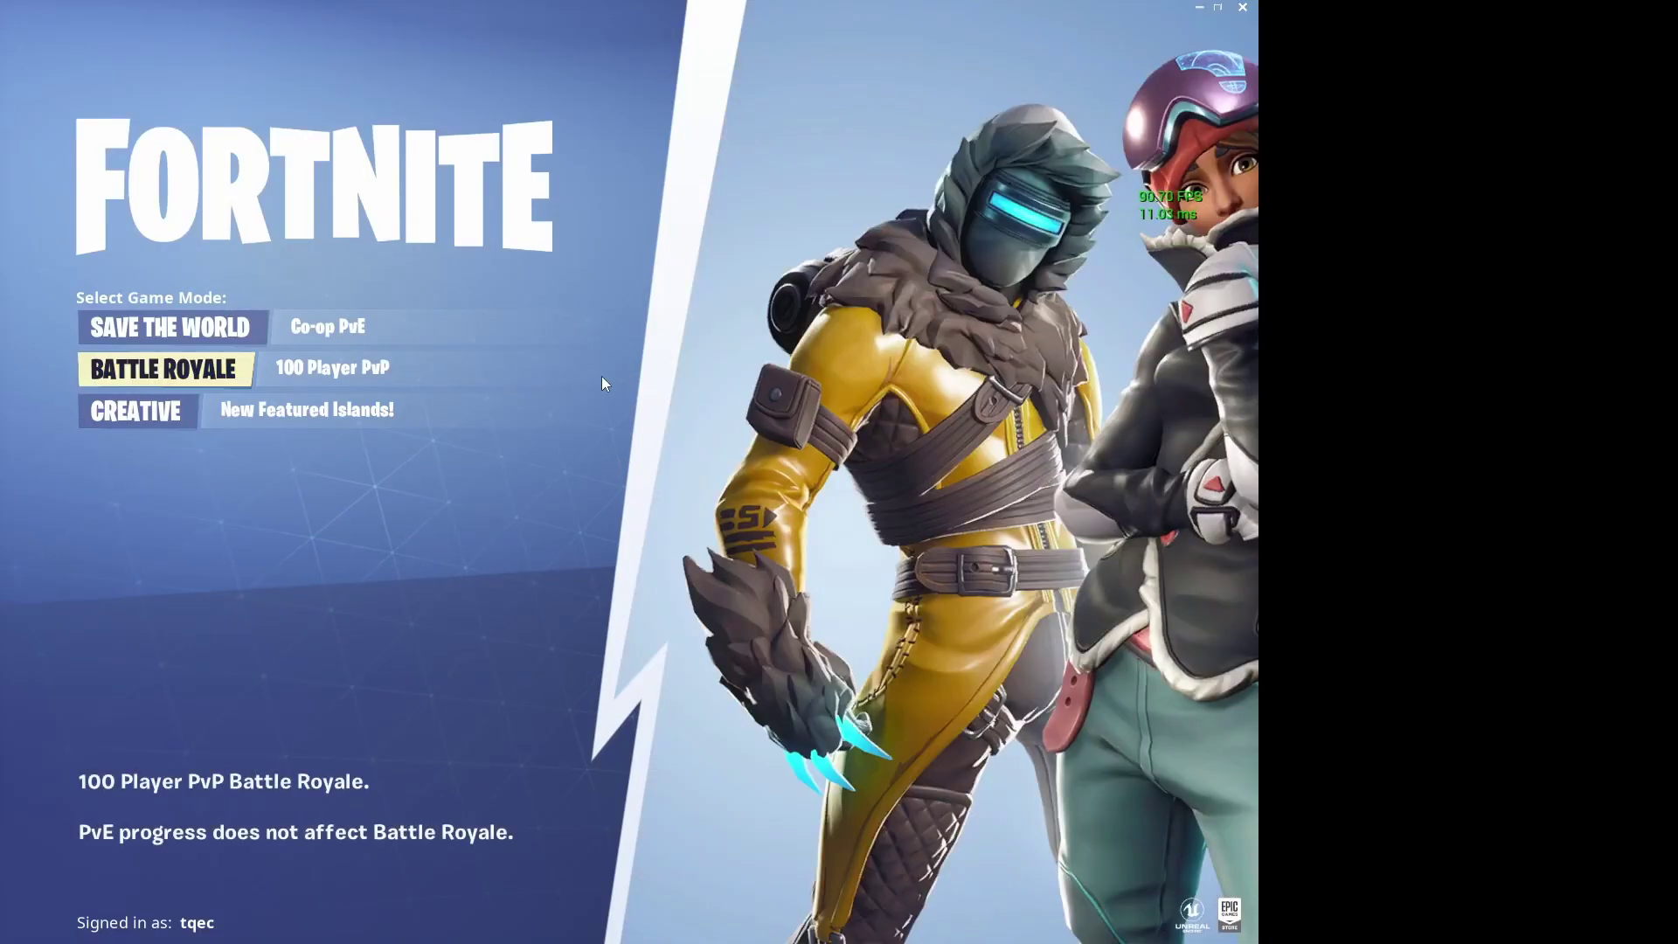
- Enter Battle Royale and open Video settings to confirm 1440 x 1080 3D resolution
{"action": "left_click", "coordinate": [200, 369]}
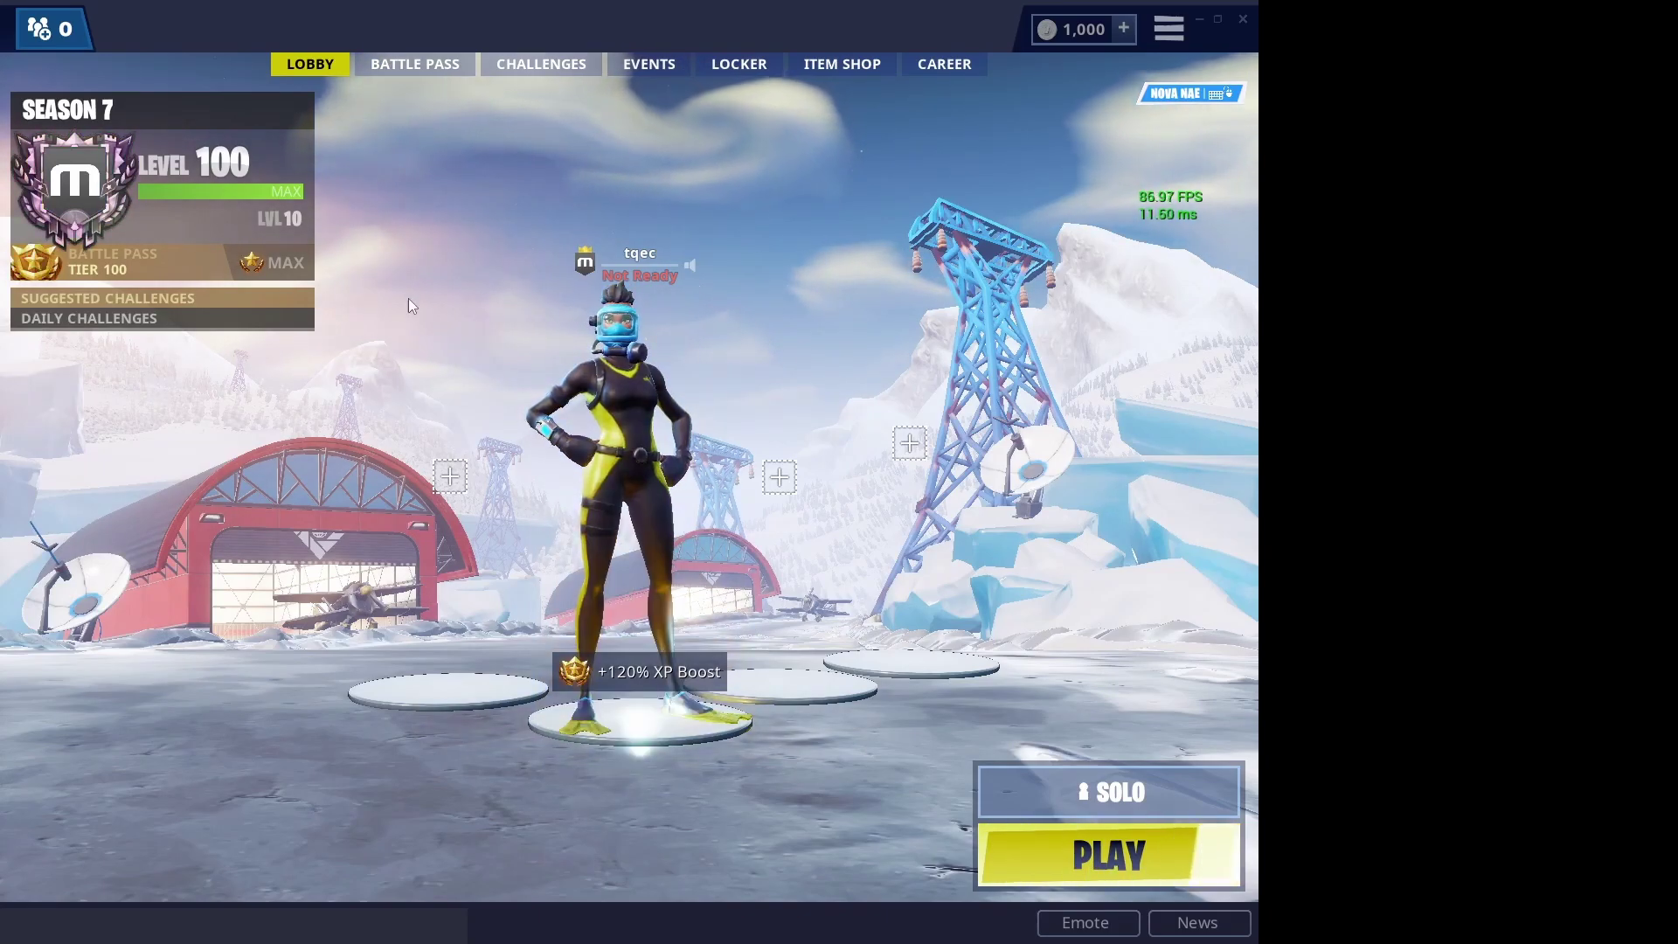
{"action": "left_click", "coordinate": [732, 67]}
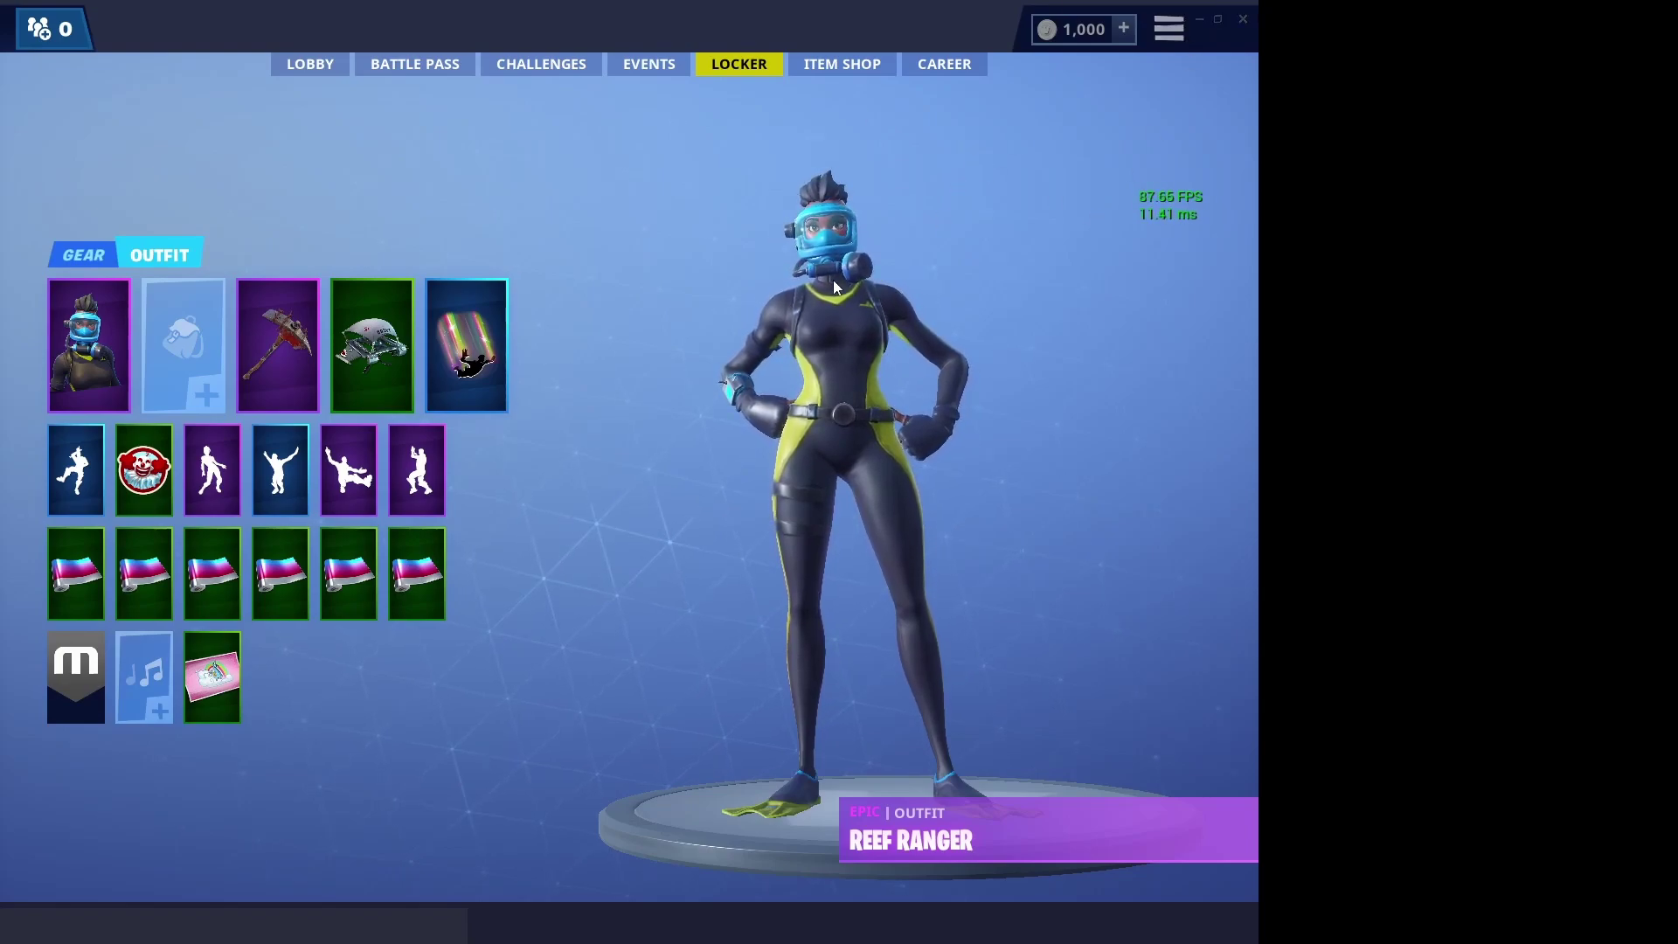
{"action": "key", "text": "Escape"}
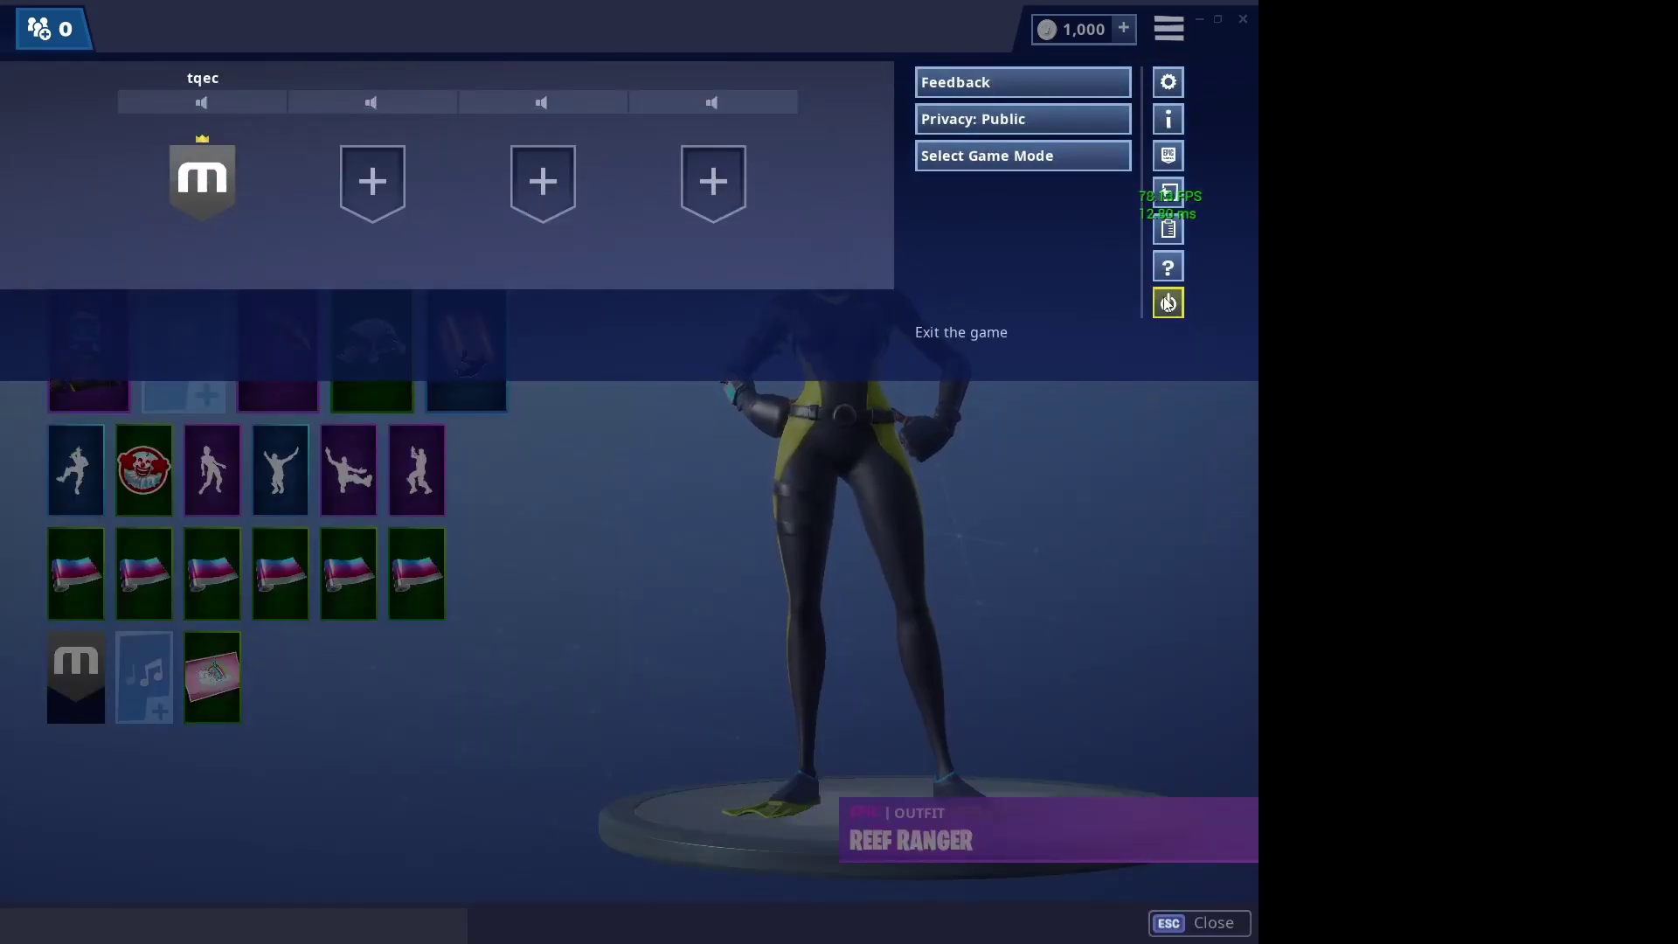
{"action": "key", "text": "Escape"}
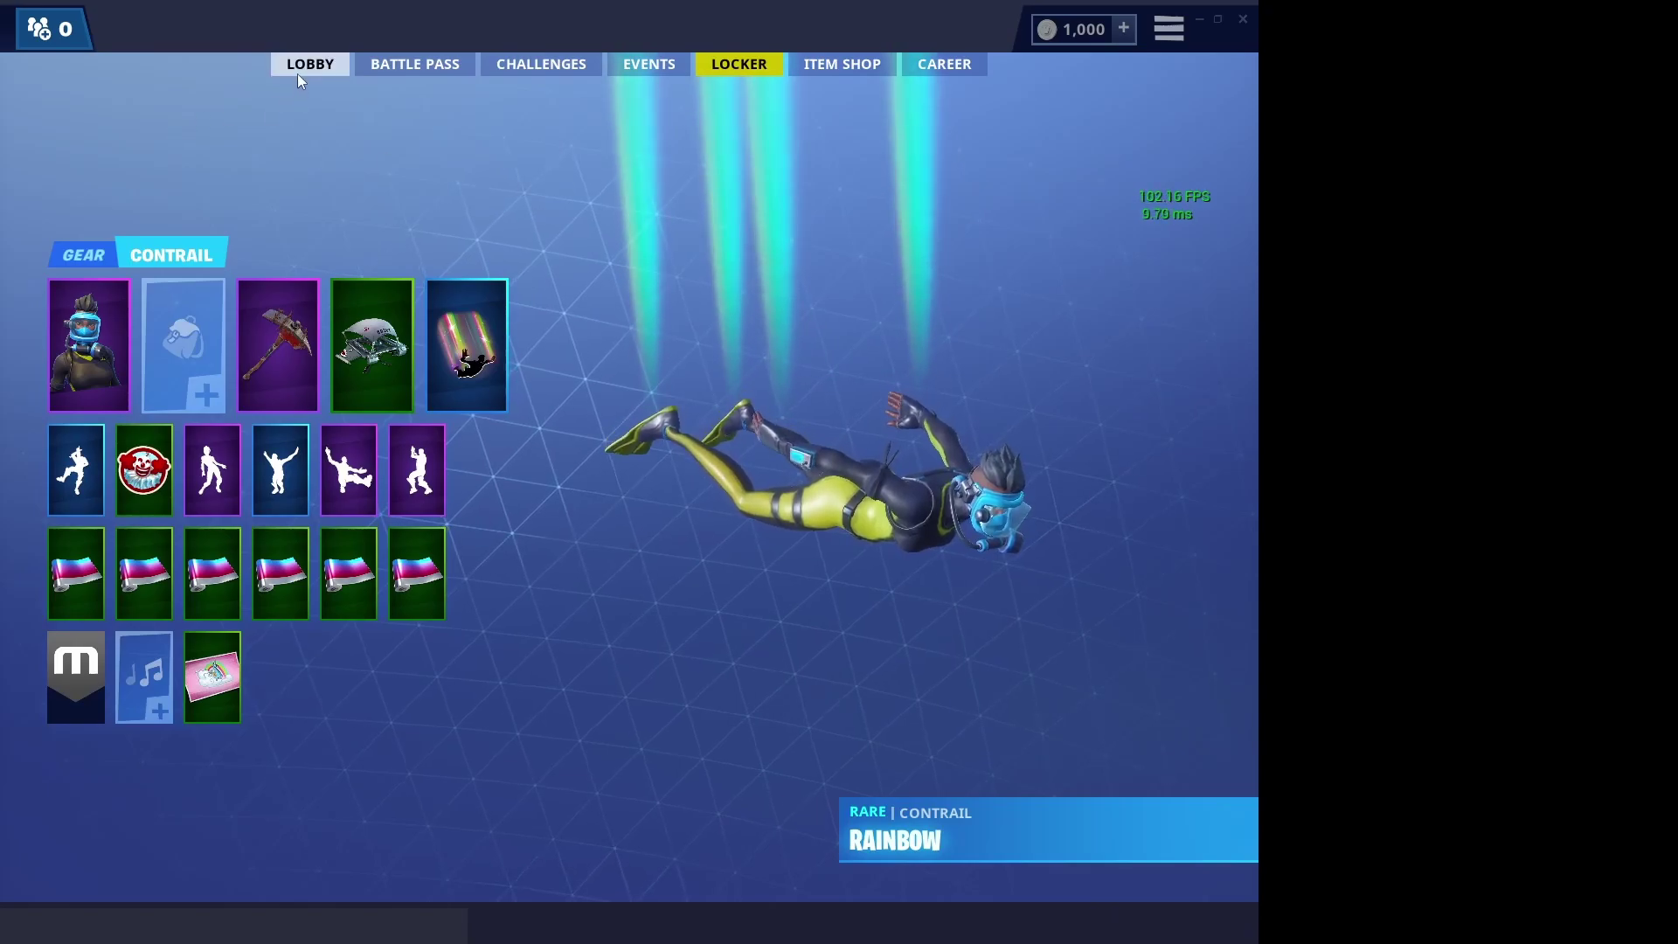
{"action": "left_click", "coordinate": [1169, 29]}
{"action": "left_click", "coordinate": [1168, 82]}
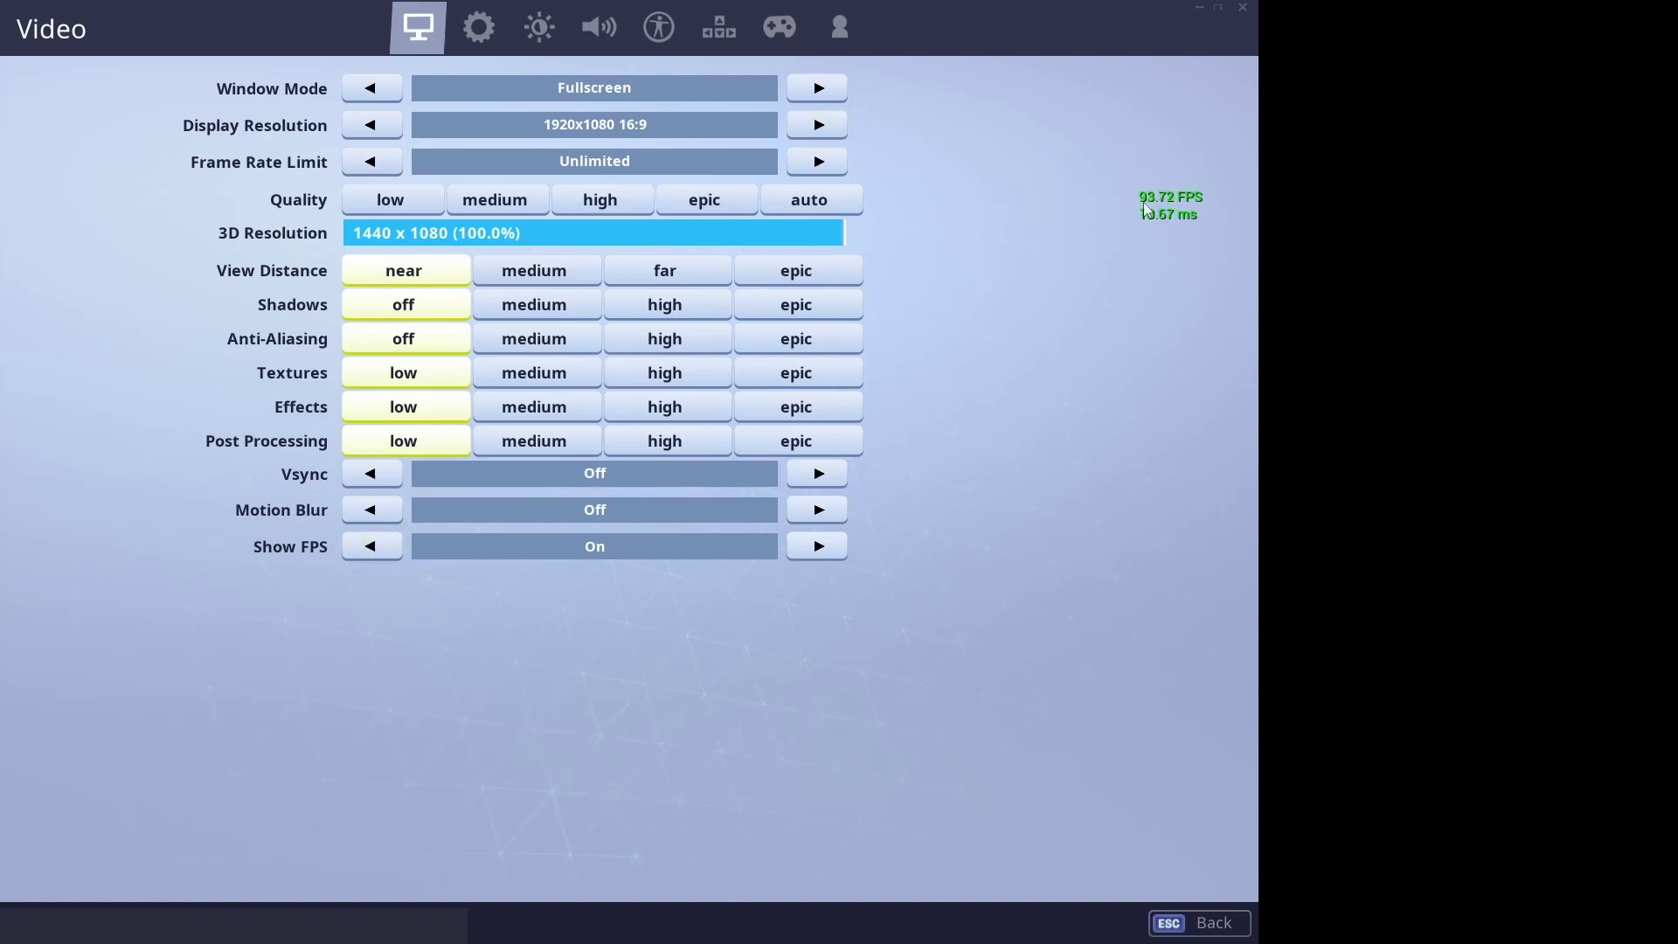
- In Game settings, cycle Matchmaking Region back to Nova NAE and apply
{"action": "left_click", "coordinate": [477, 40]}
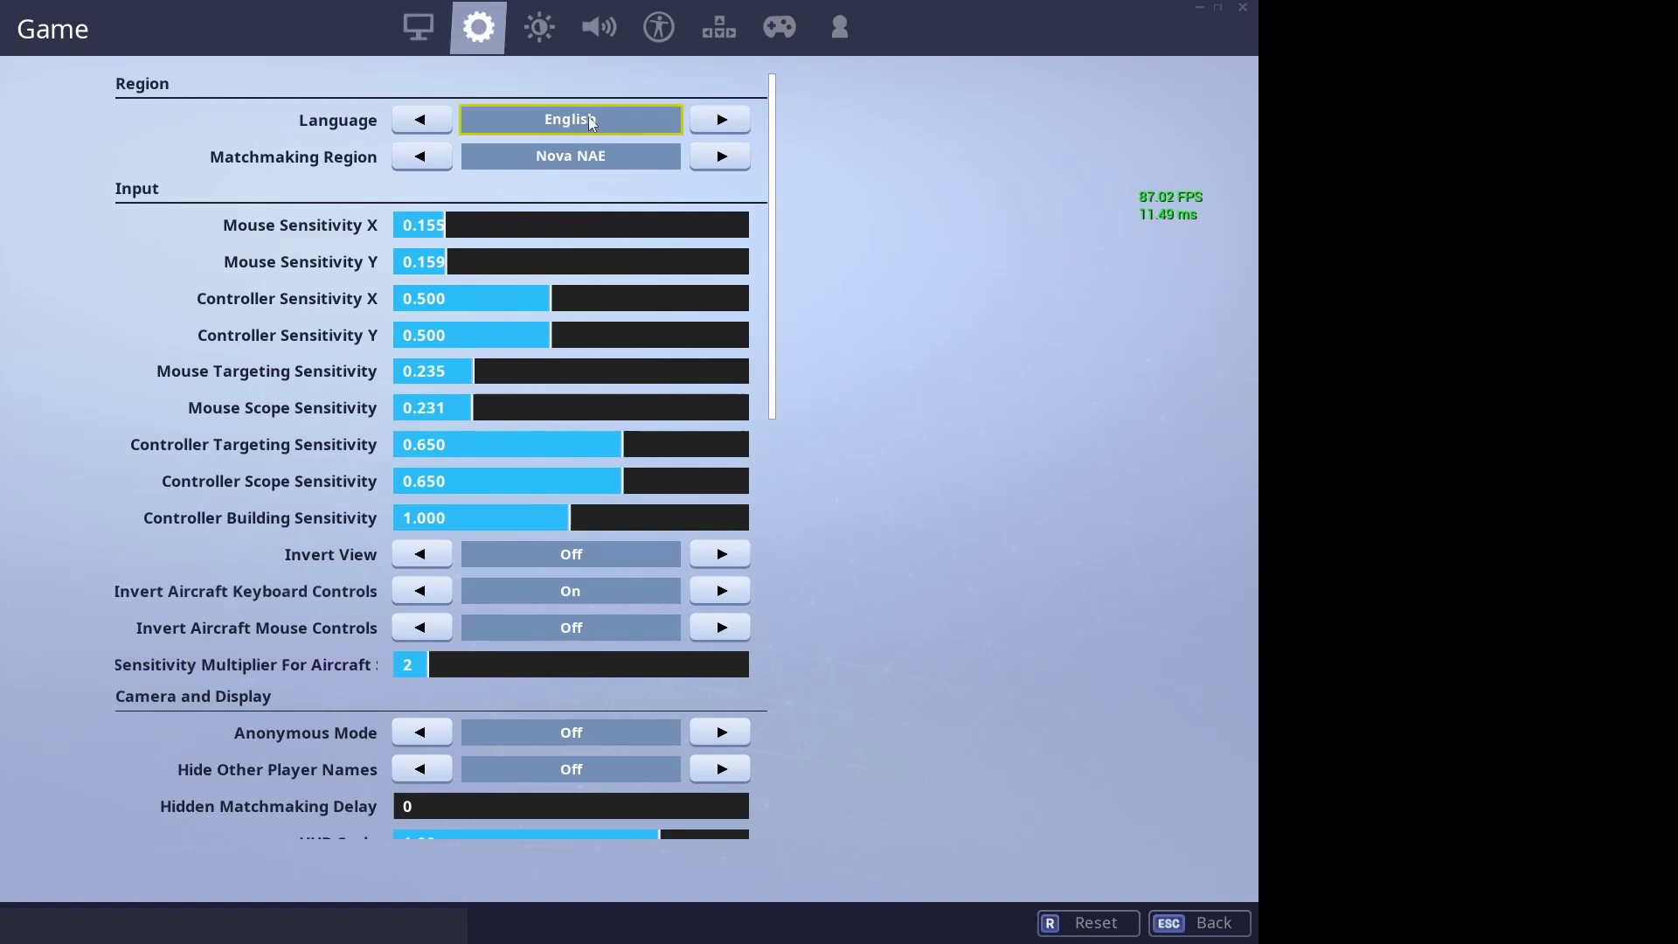
{"action": "left_click", "coordinate": [721, 156]}
{"action": "left_click", "coordinate": [722, 157]}
{"action": "left_click", "coordinate": [722, 156]}
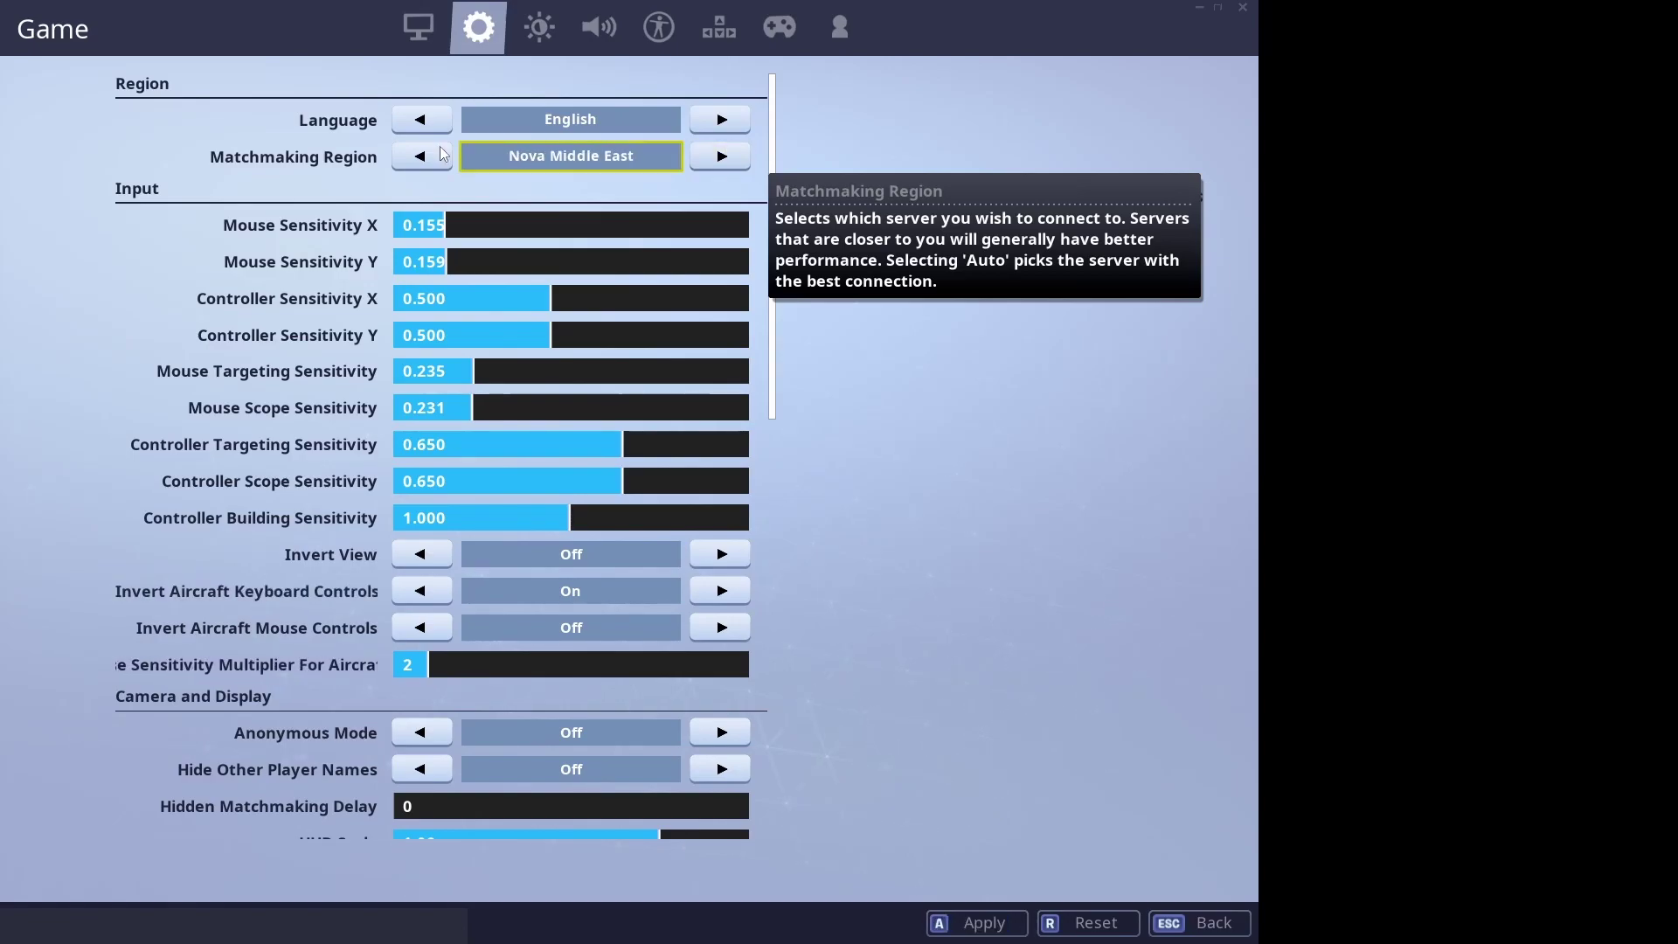
{"action": "left_click", "coordinate": [704, 156]}
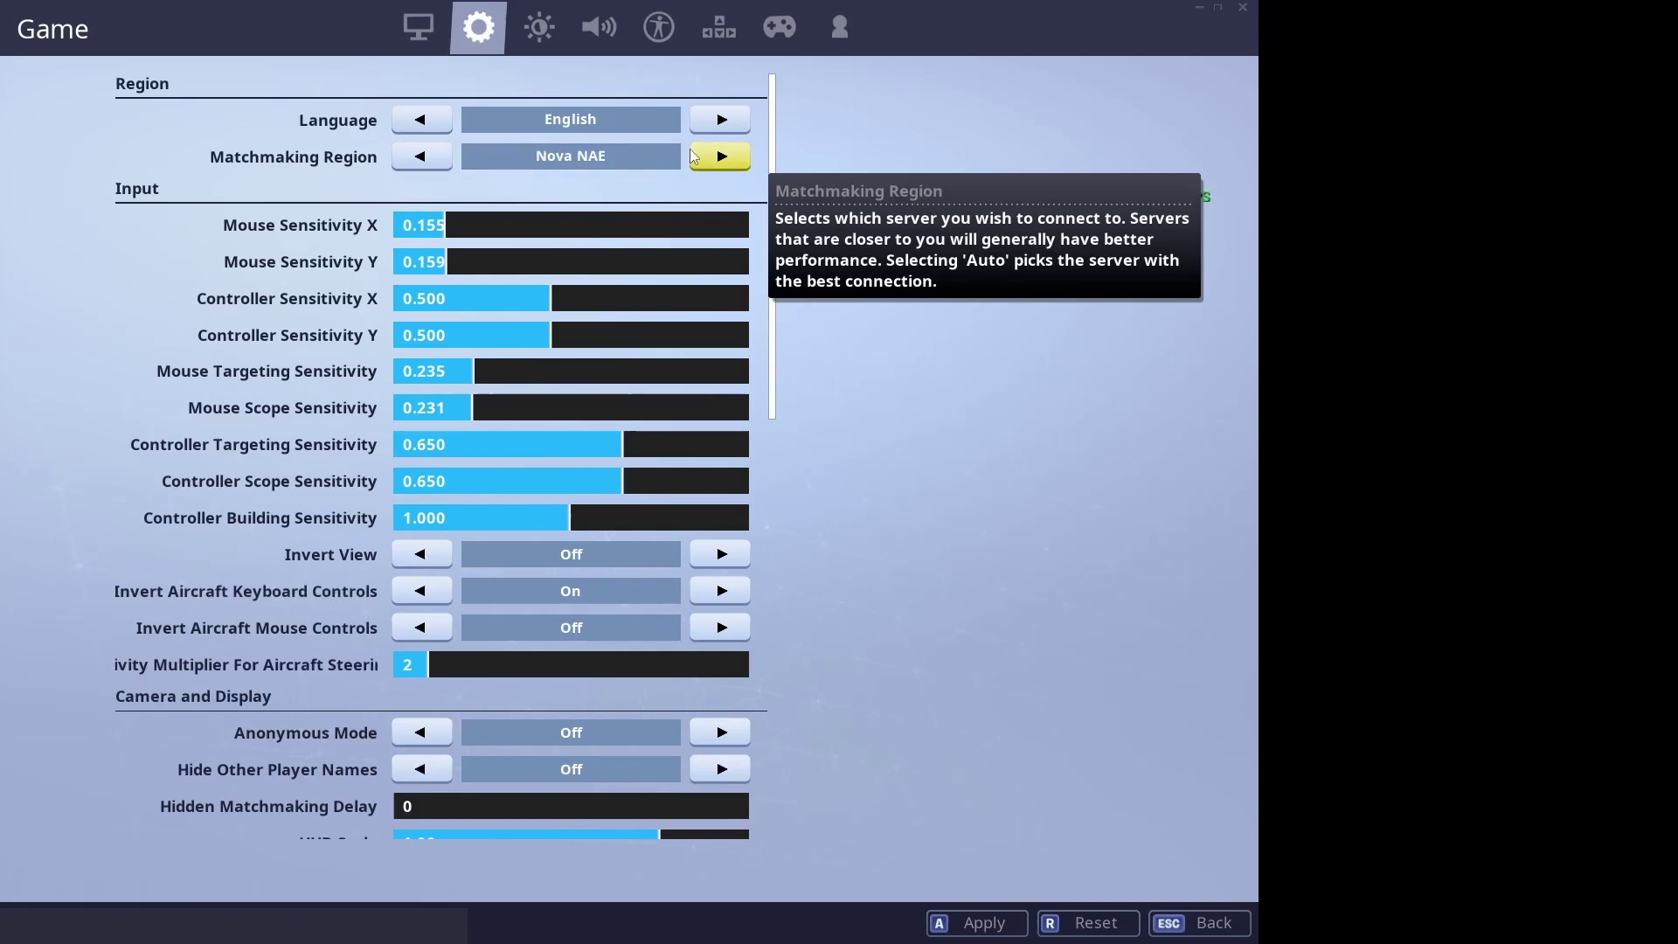
{"action": "left_click", "coordinate": [428, 158]}
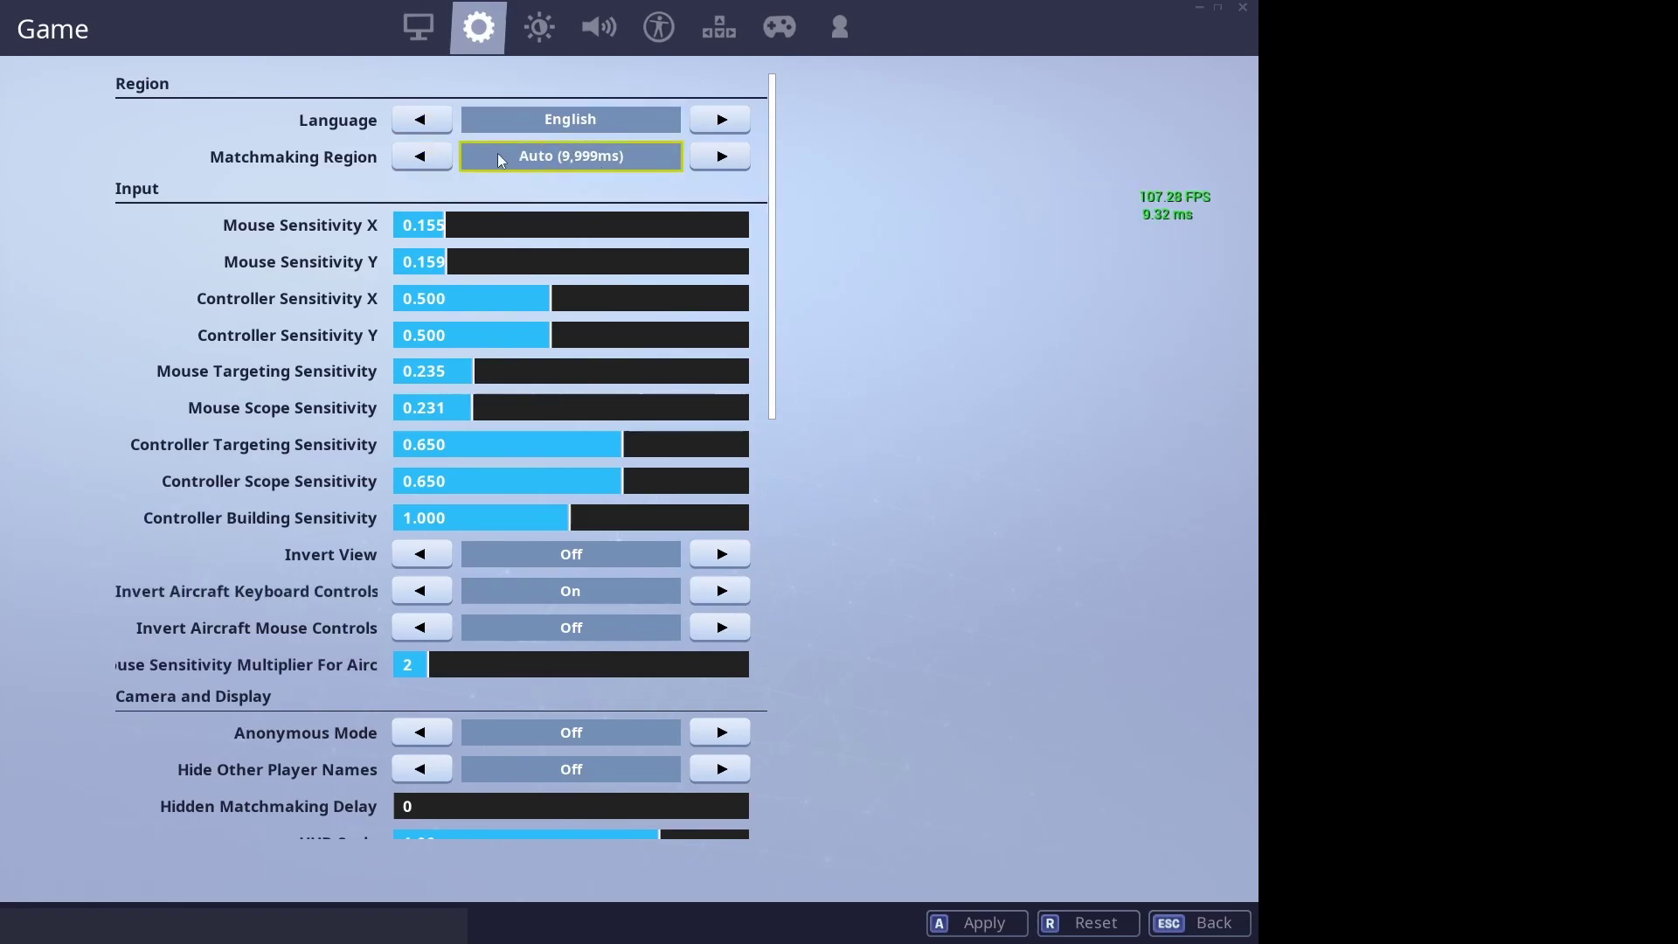
{"action": "left_click", "coordinate": [708, 158]}
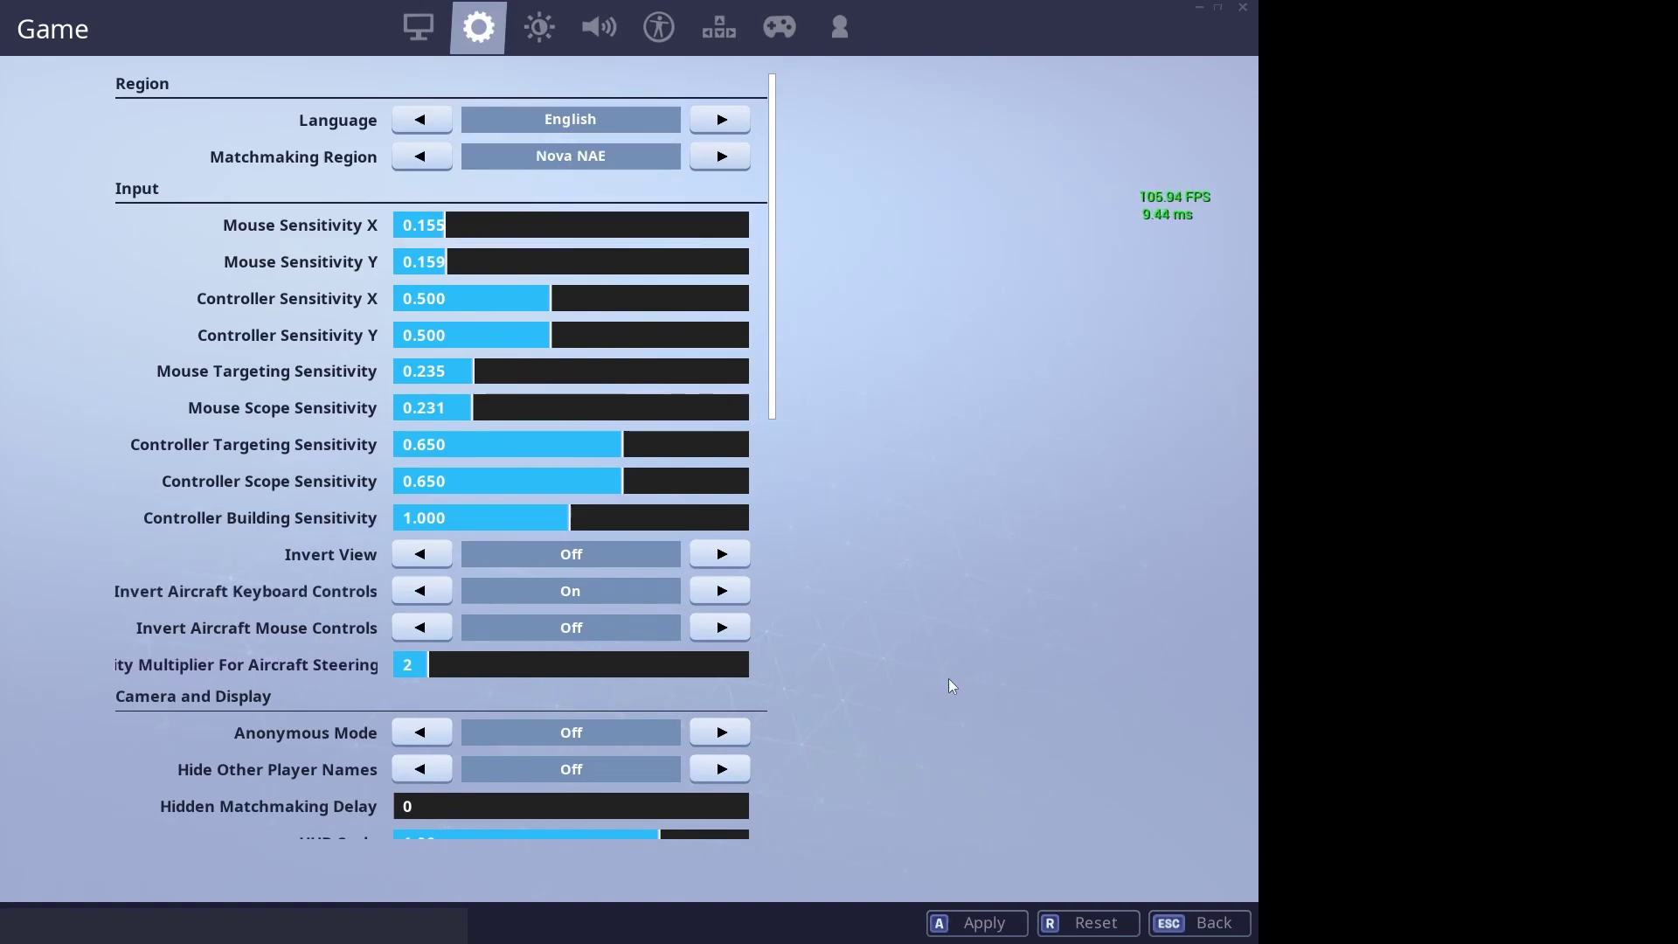
{"action": "key", "text": "a"}
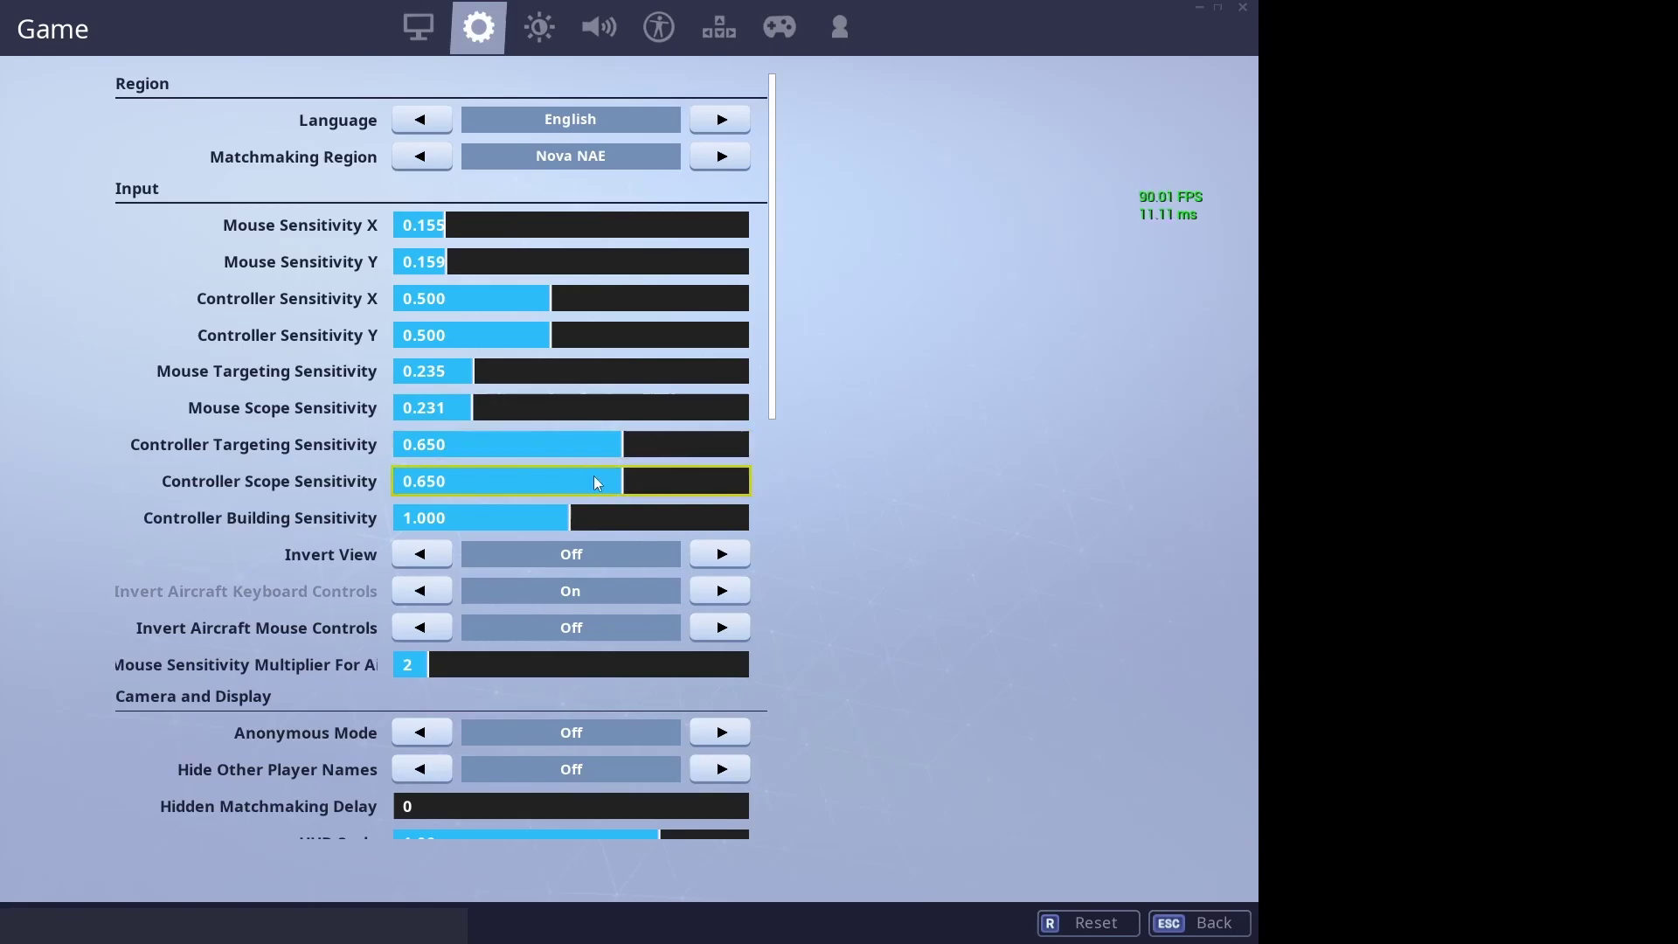
- Leave settings to the Locker and open the main menu, cancelling the quit prompt
{"action": "scroll", "coordinate": [762, 459], "scroll_direction": "down", "scroll_amount": 6}
{"action": "scroll", "coordinate": [769, 463], "scroll_direction": "down", "scroll_amount": 14}
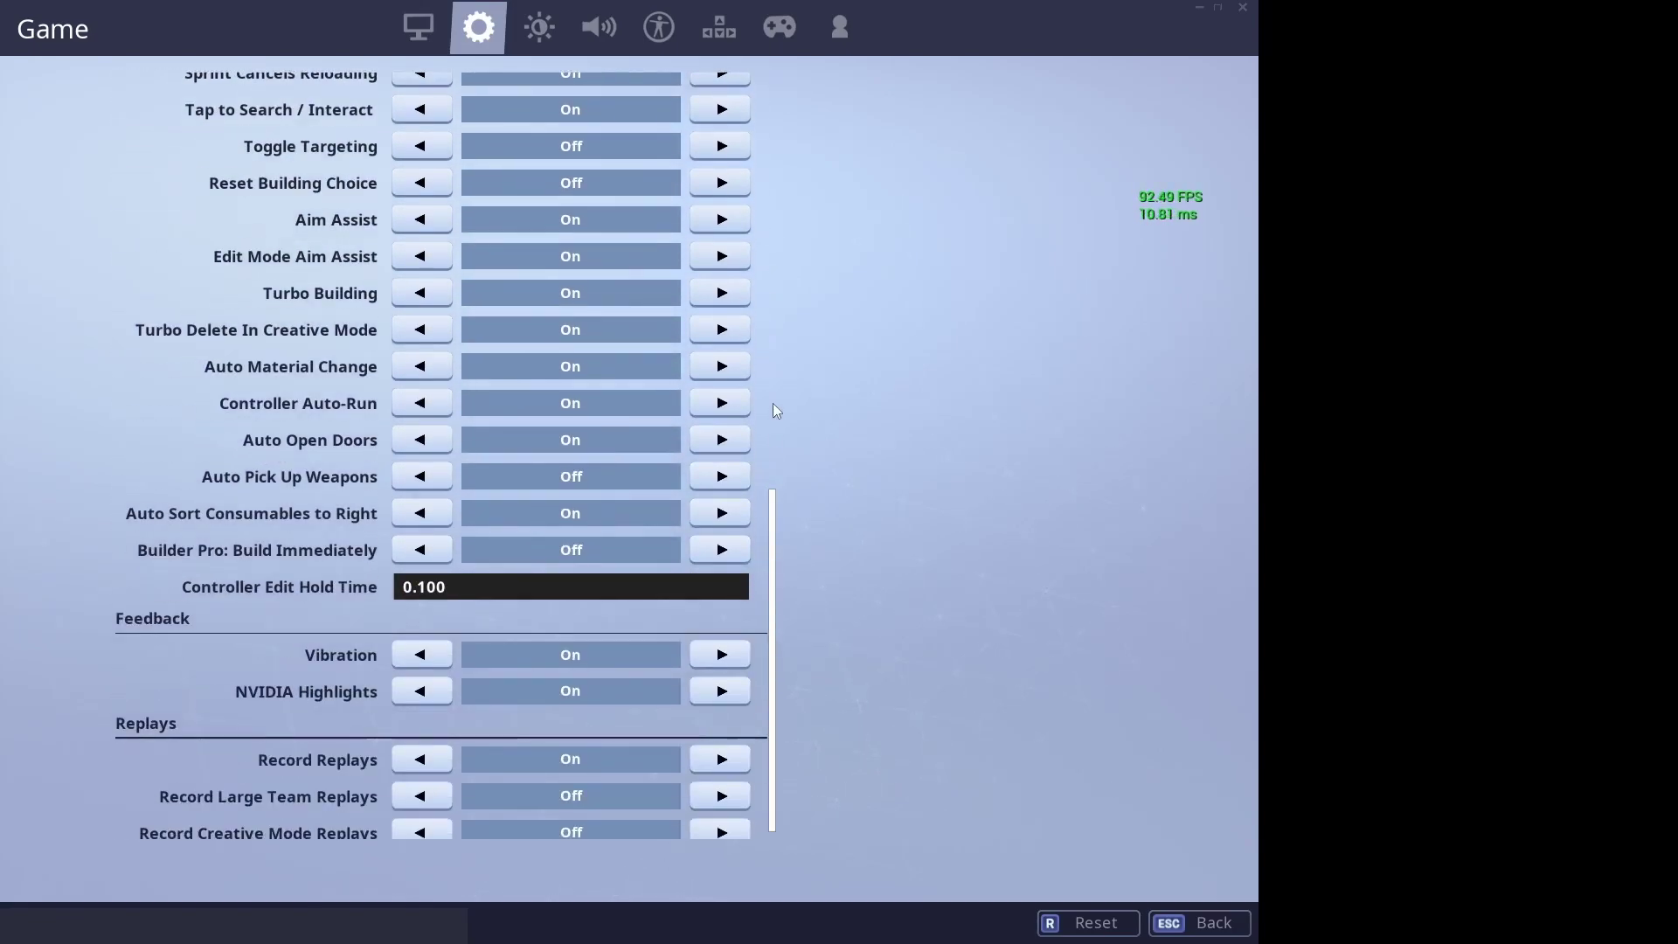
{"action": "key", "text": "Escape"}
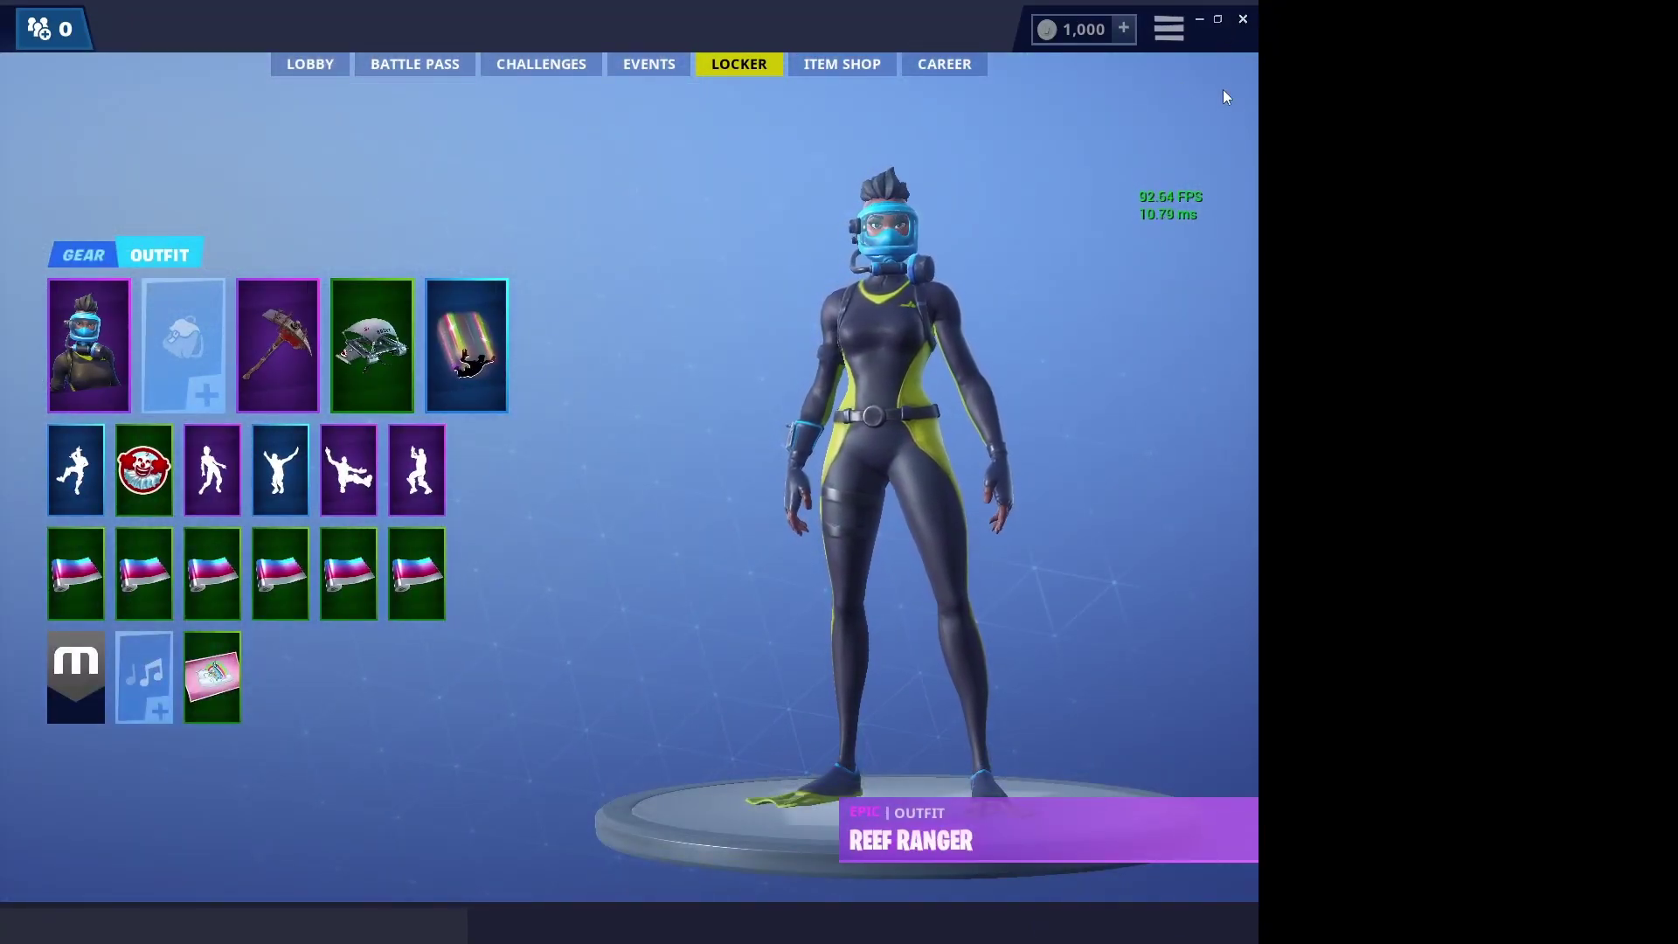
{"action": "key", "text": "Escape"}
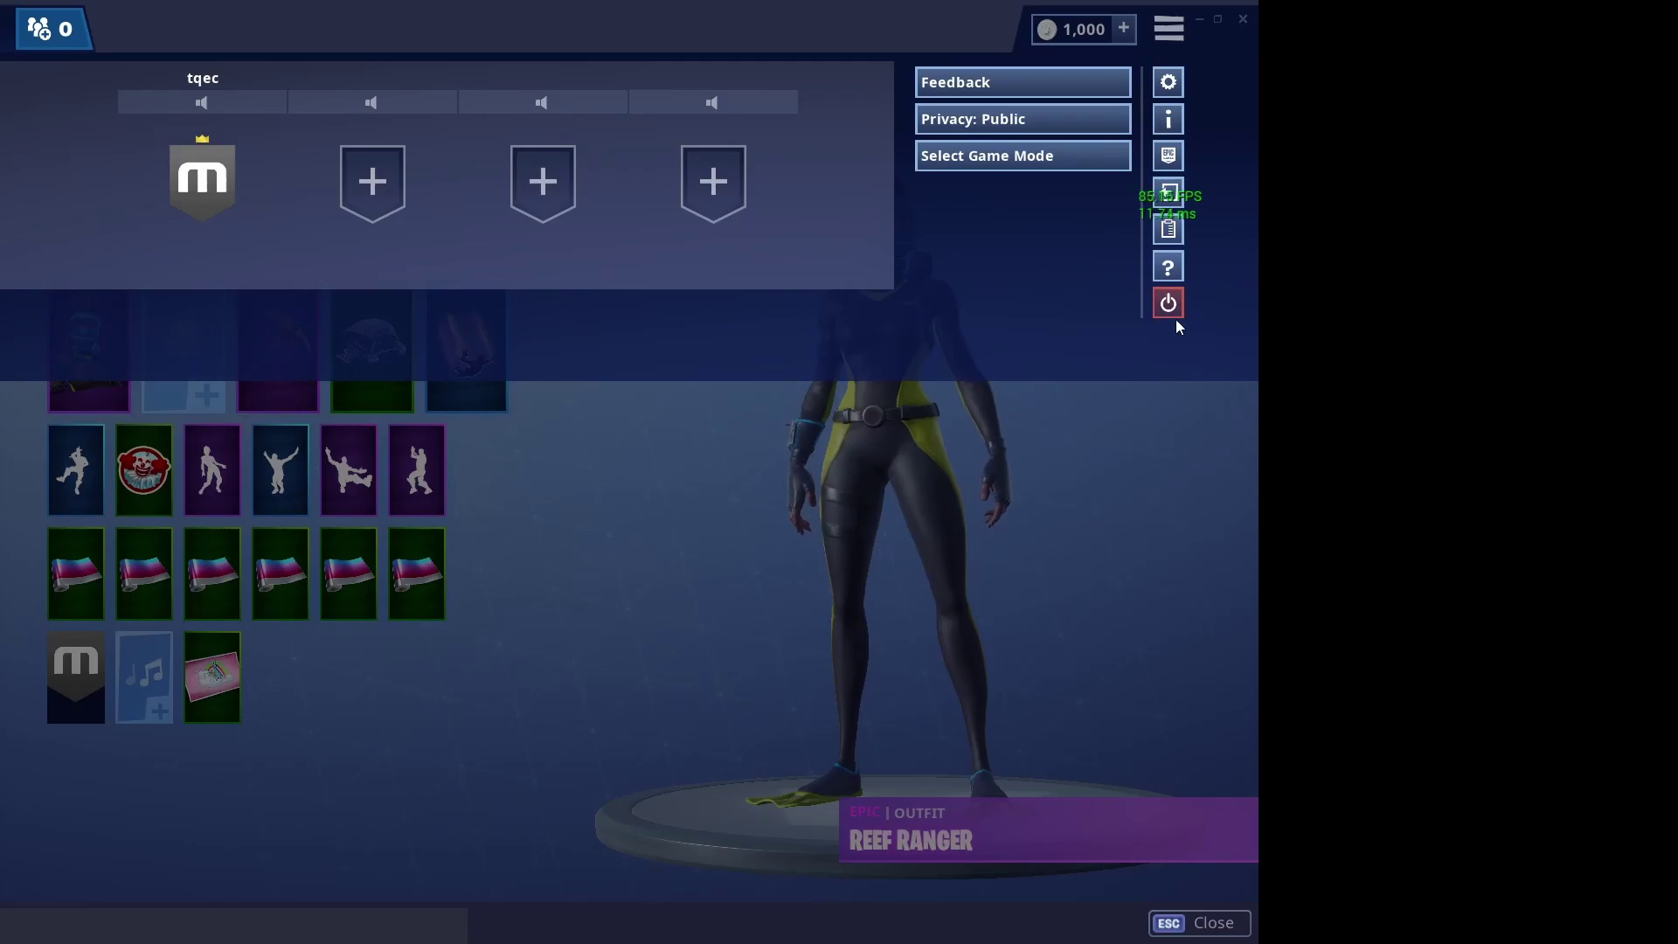
{"action": "left_click", "coordinate": [1169, 307]}
{"action": "left_click", "coordinate": [792, 633]}
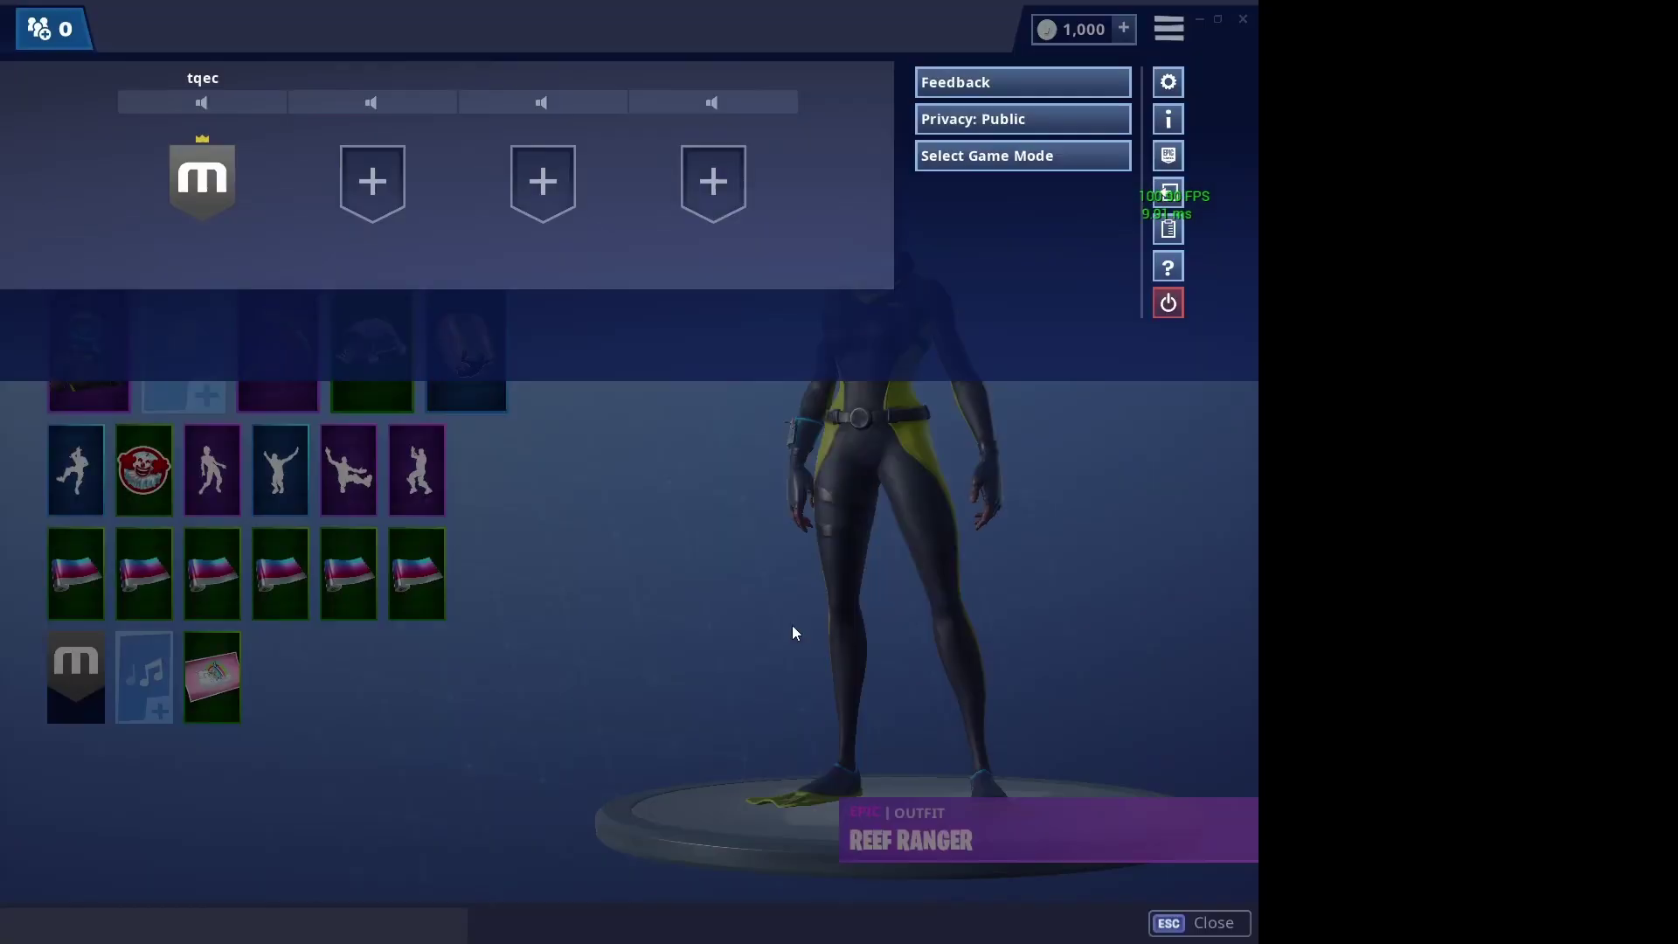